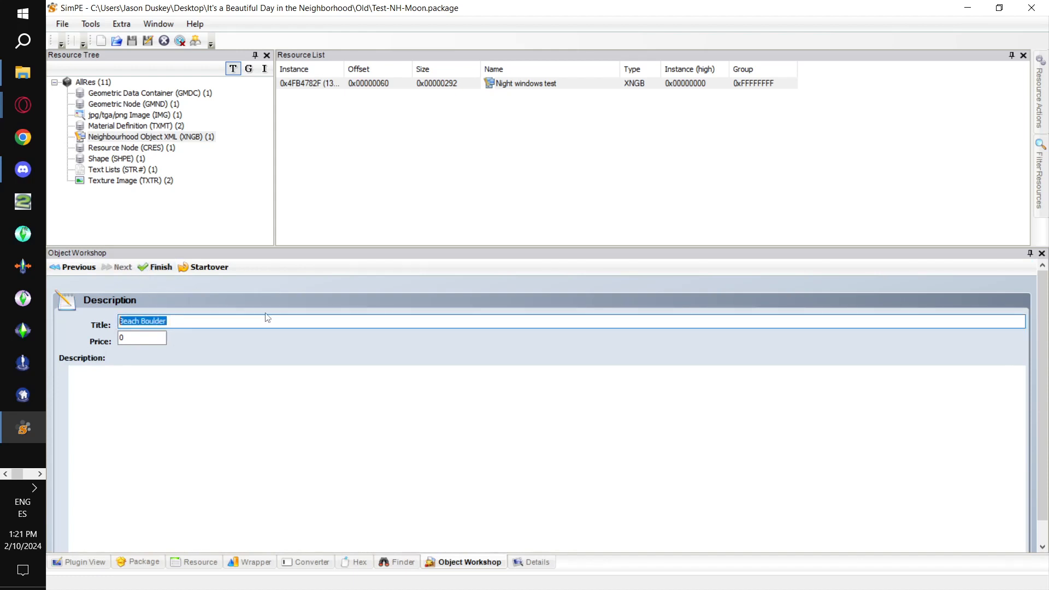
# Title the cloned object George and update its scenegraph model name to test-nhgorilla2-workshop.
pyautogui.write('George')
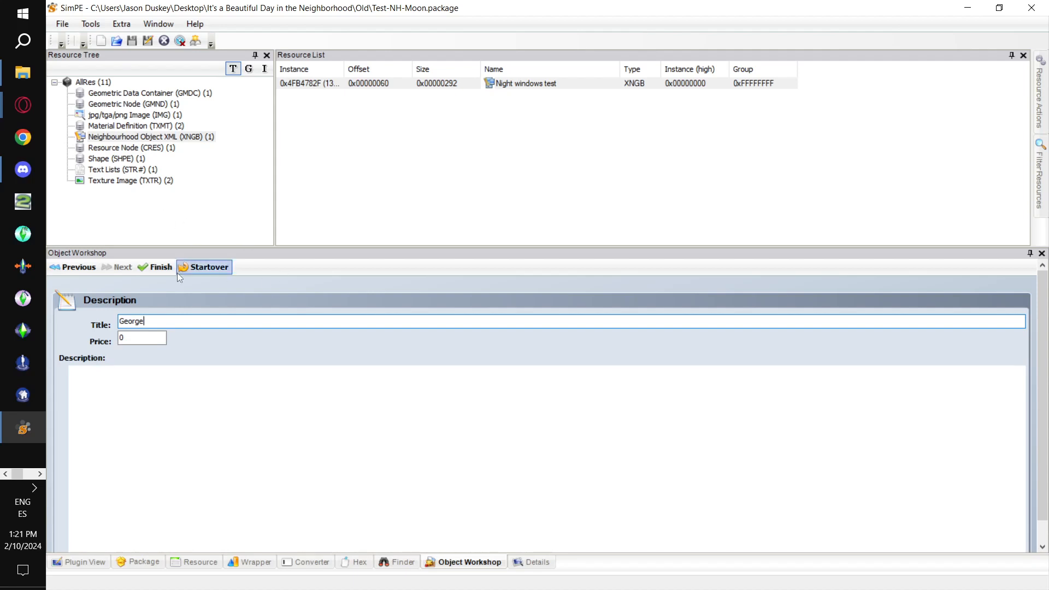
pyautogui.click(160, 265)
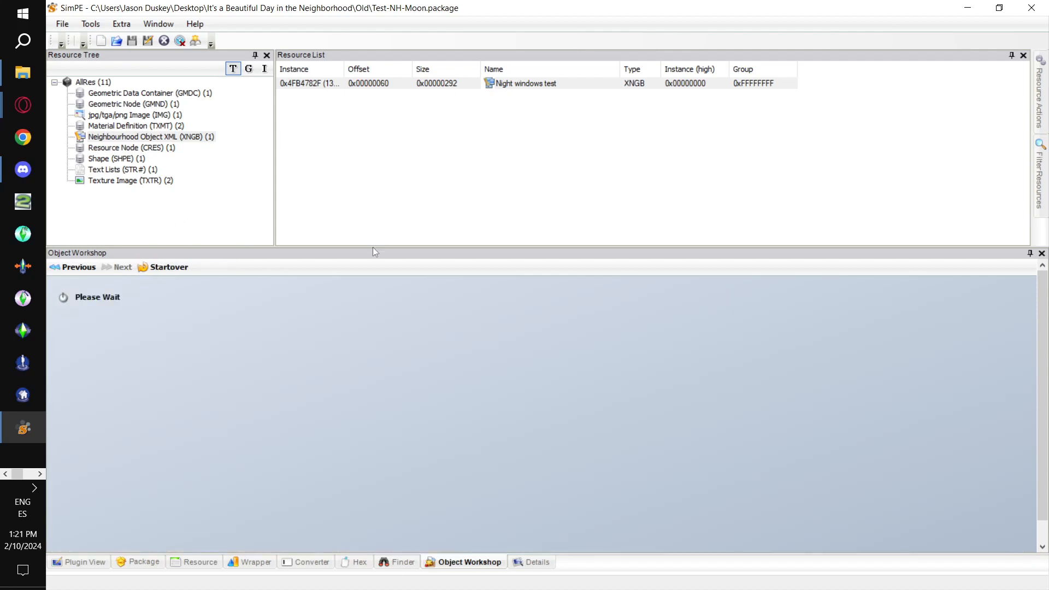
pyautogui.moveTo(315, 70); pyautogui.dragTo(81, 68)
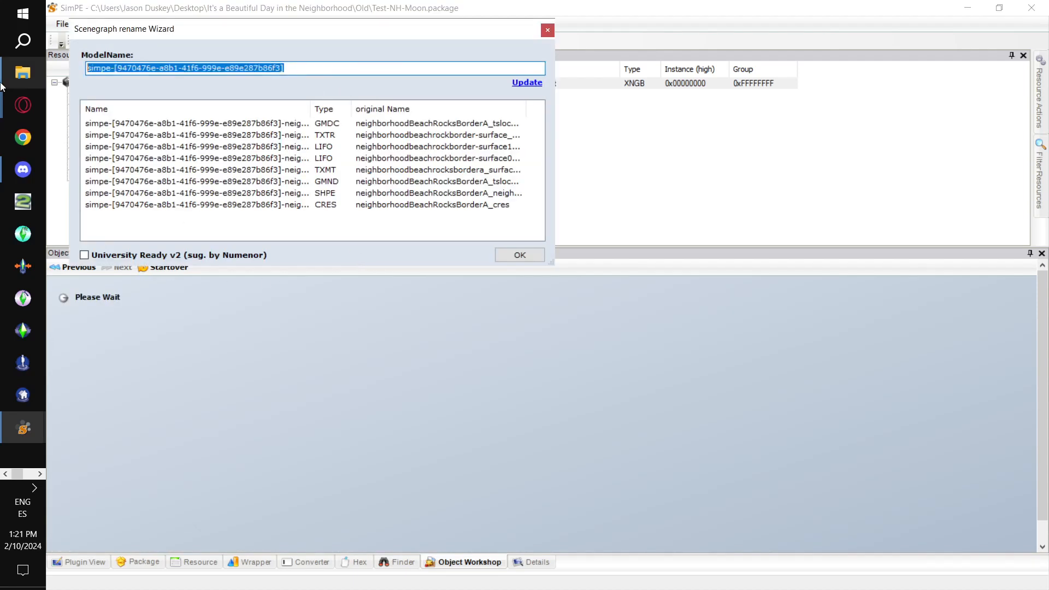
pyautogui.moveTo(2, 86)
pyautogui.write('test-nhgorilla2-workshop')
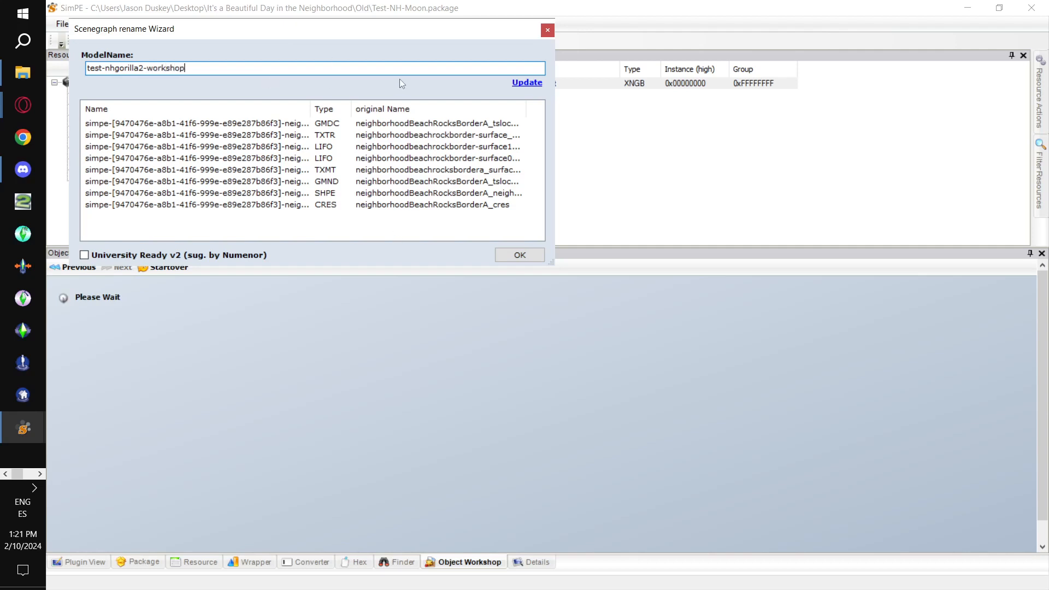
pyautogui.click(527, 83)
pyautogui.click(513, 261)
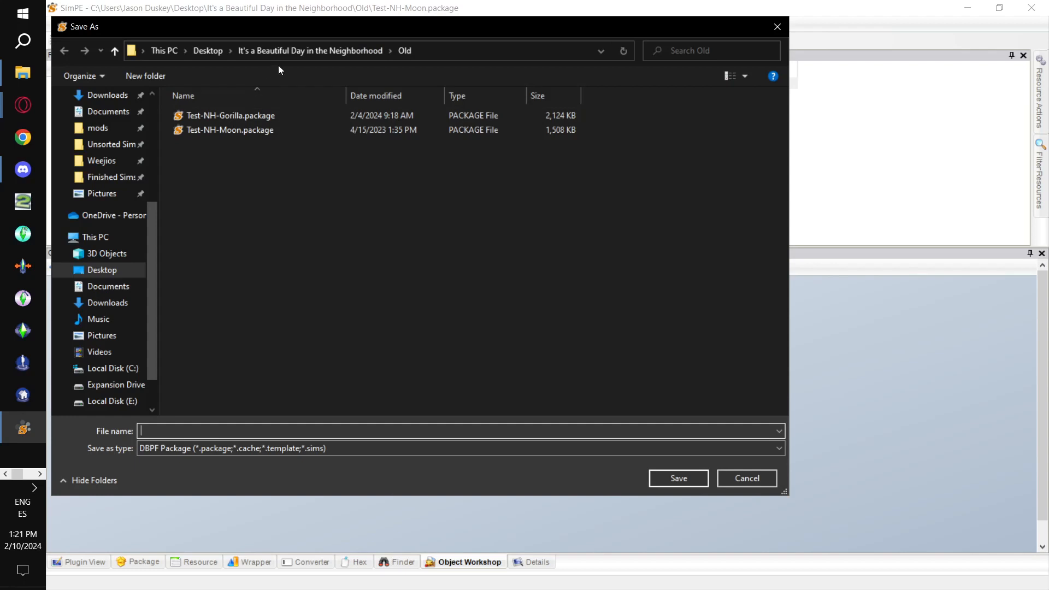
# Save the new object as Test-NH-Gorilla-2.package in the It's a Beautiful Day in the Neighborhood folder.
pyautogui.click(297, 50)
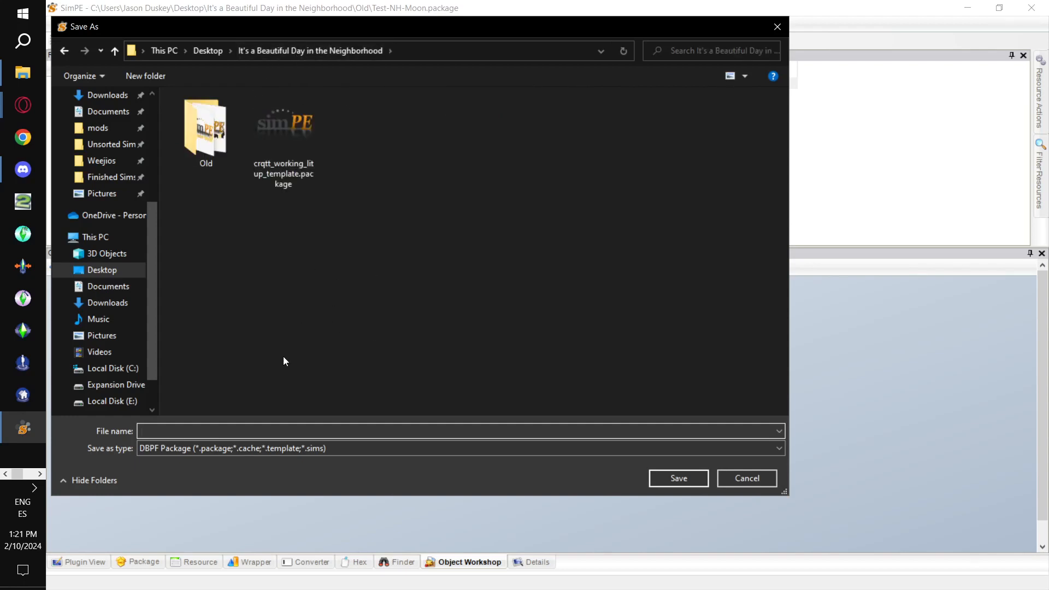
pyautogui.doubleClick(221, 150)
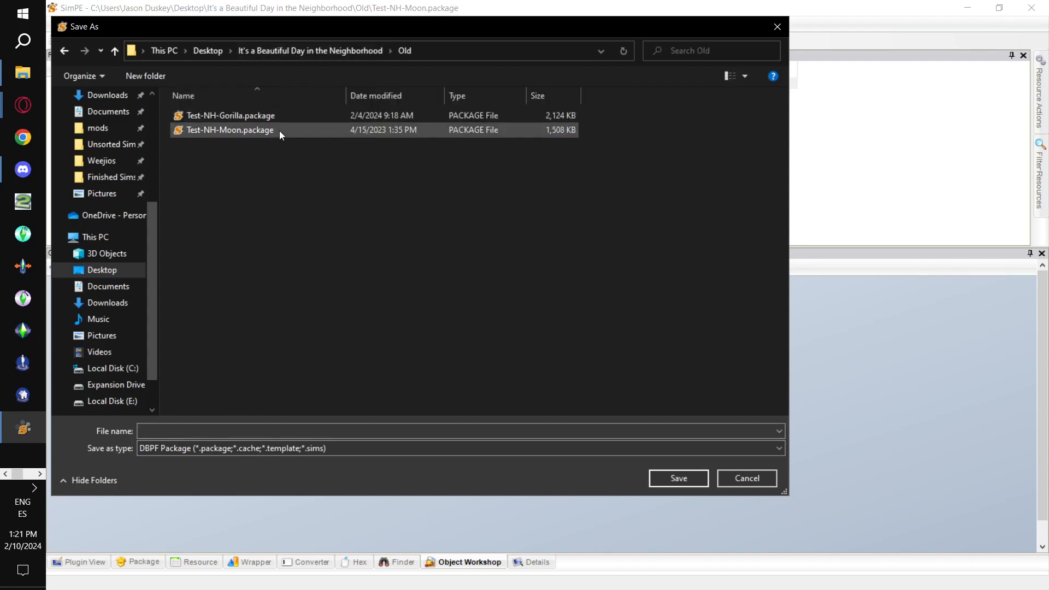
pyautogui.click(264, 115)
pyautogui.click(308, 54)
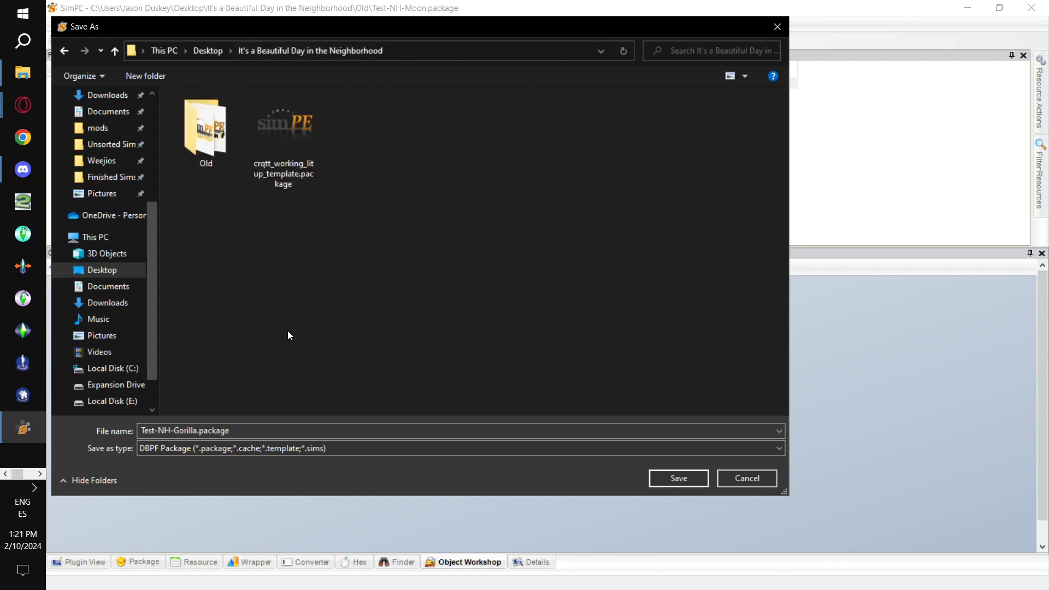
pyautogui.click(198, 430)
pyautogui.write('-')
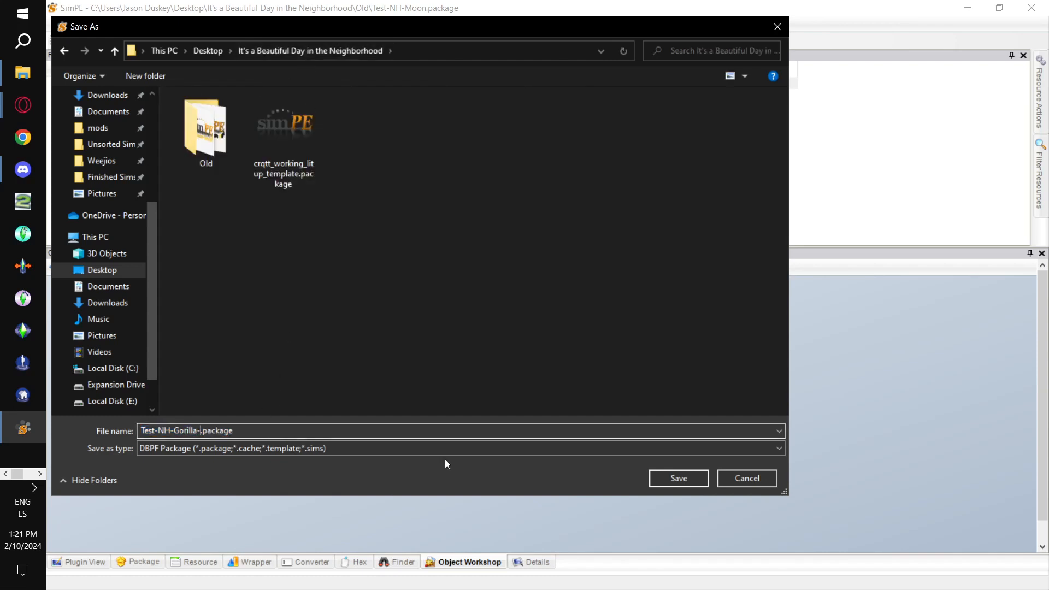
pyautogui.write('2')
pyautogui.click(693, 480)
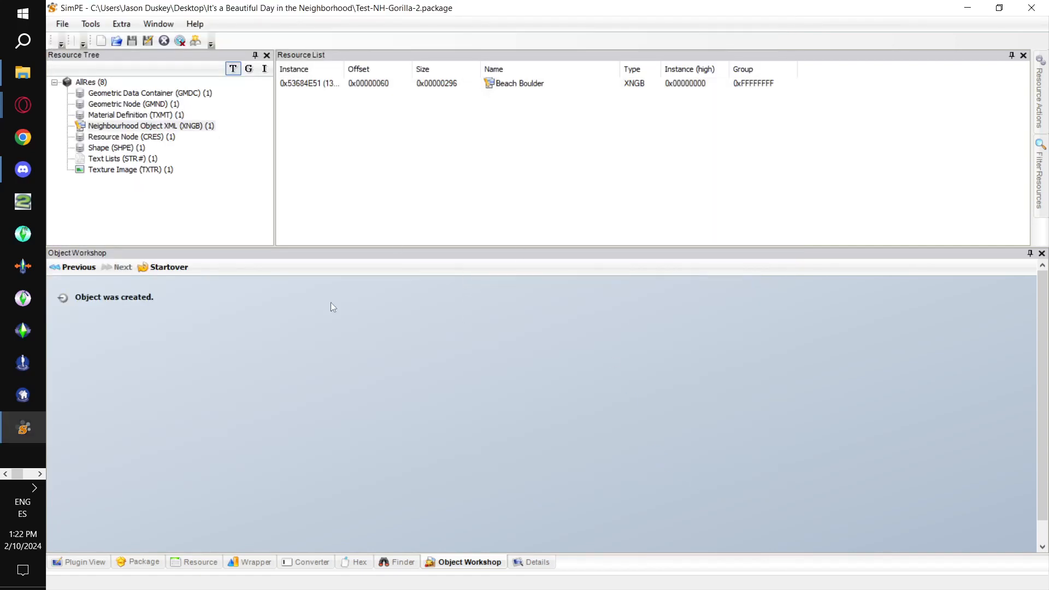
# Open the package's Geometric Data Container resource and choose George.obj as the mesh to import.
pyautogui.click(83, 564)
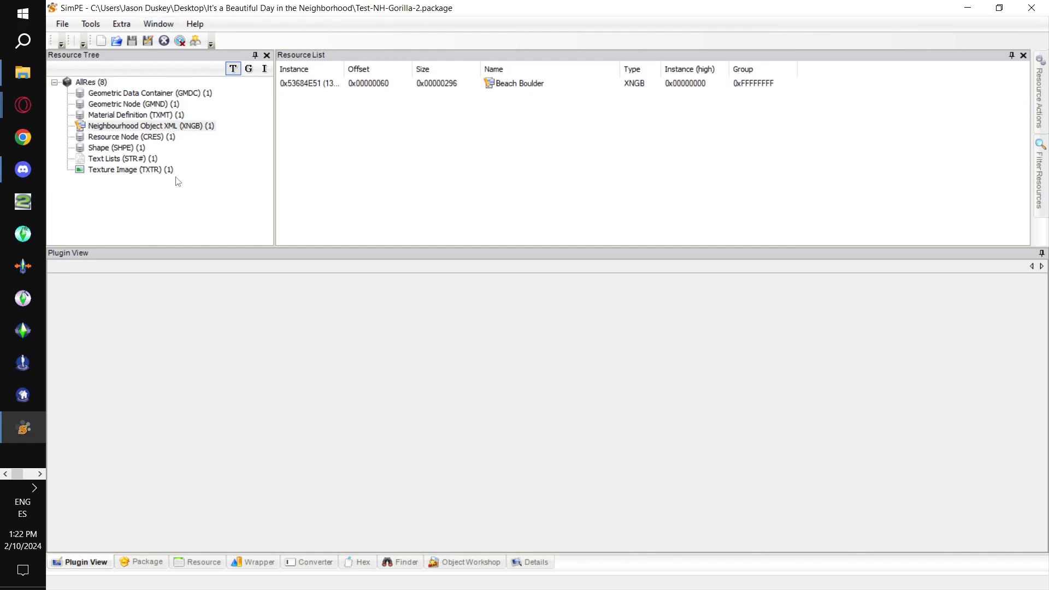
pyautogui.click(169, 104)
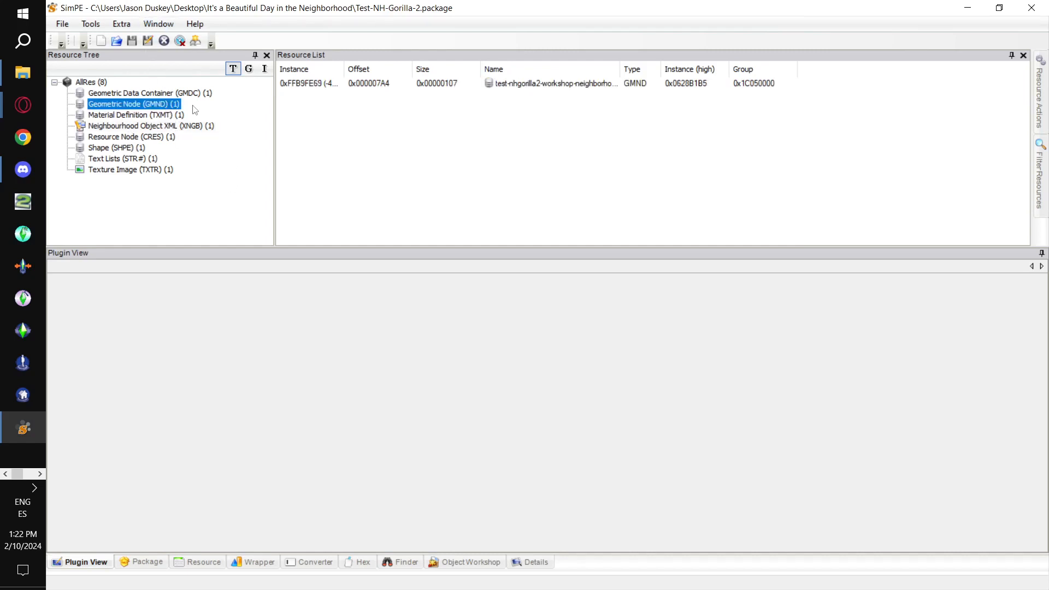
pyautogui.click(177, 94)
pyautogui.click(404, 85)
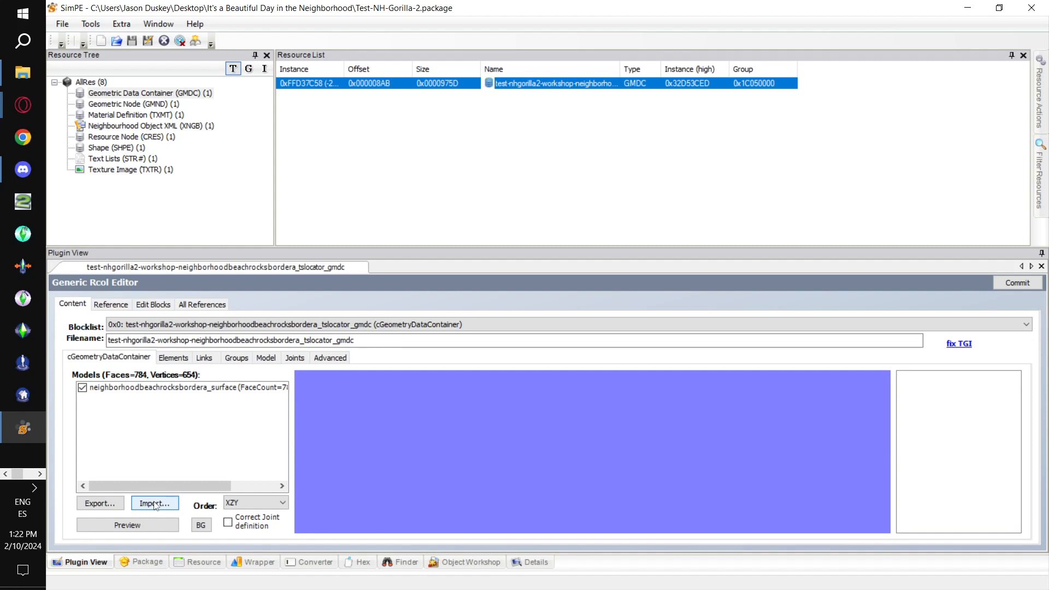
pyautogui.click(155, 504)
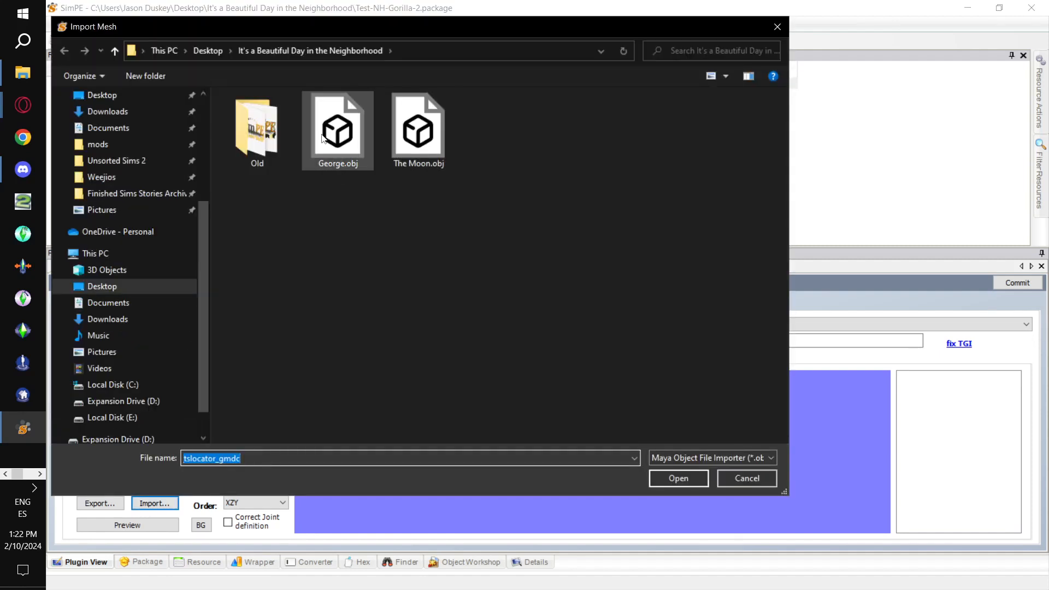
pyautogui.doubleClick(323, 137)
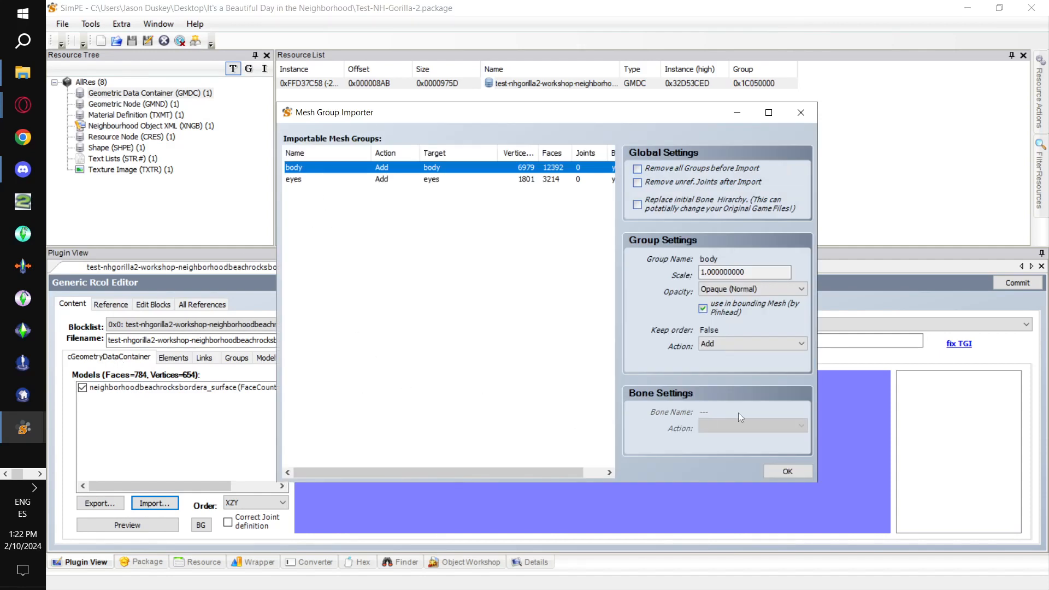
# Import the mesh with the body group replacing the existing neighborhoodbeachrocksbordera surface group and the eyes group added.
pyautogui.click(750, 343)
pyautogui.click(732, 363)
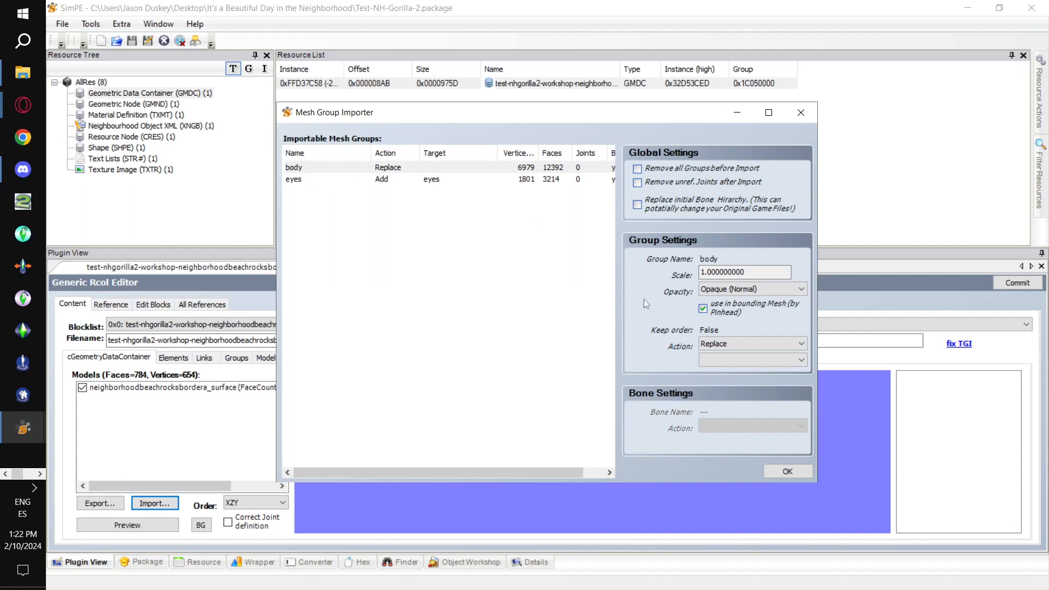
pyautogui.click(735, 359)
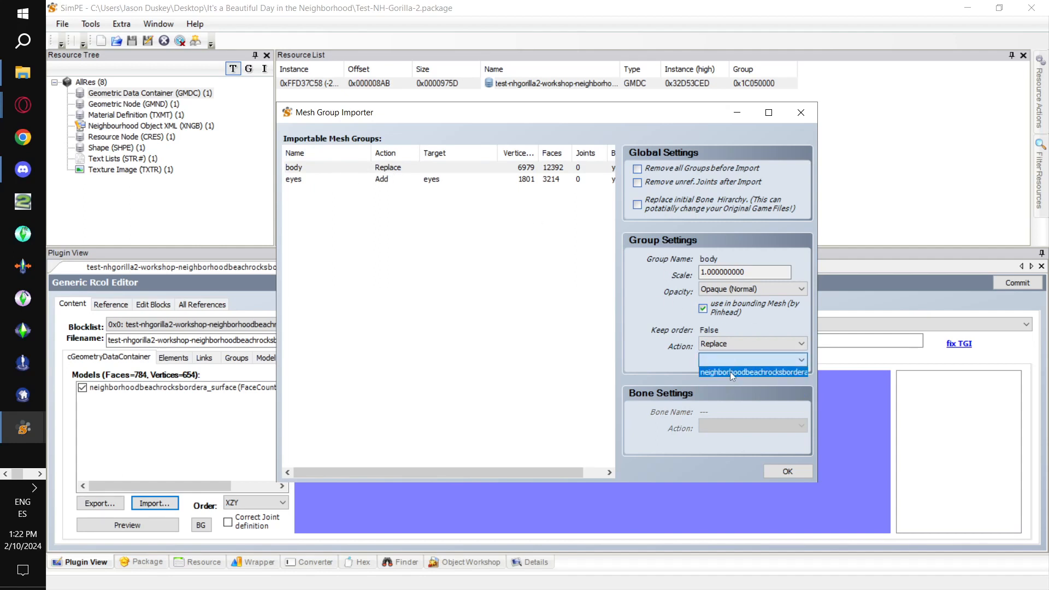
pyautogui.click(730, 372)
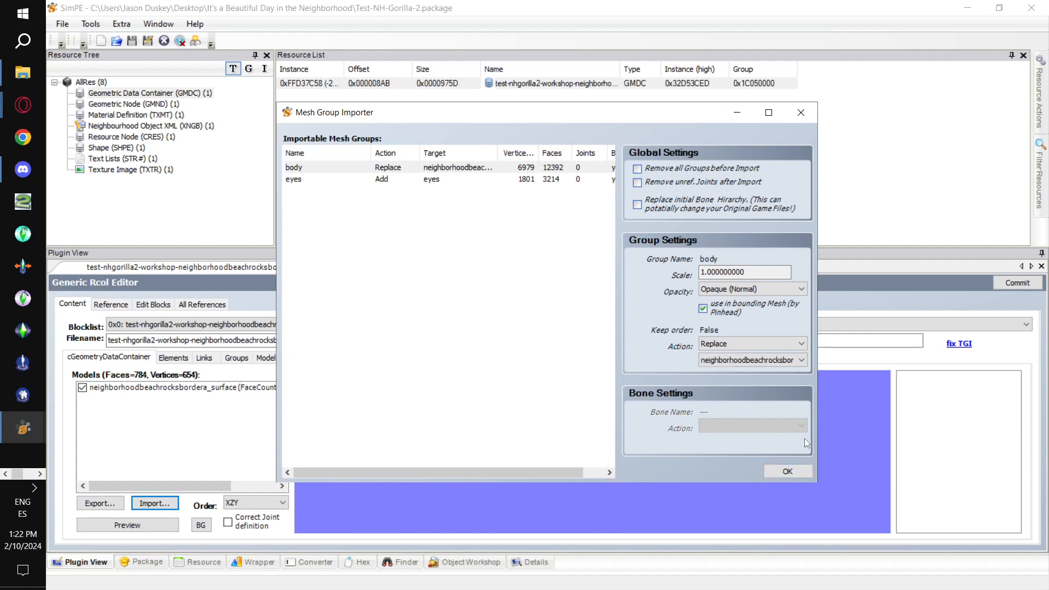
pyautogui.click(775, 471)
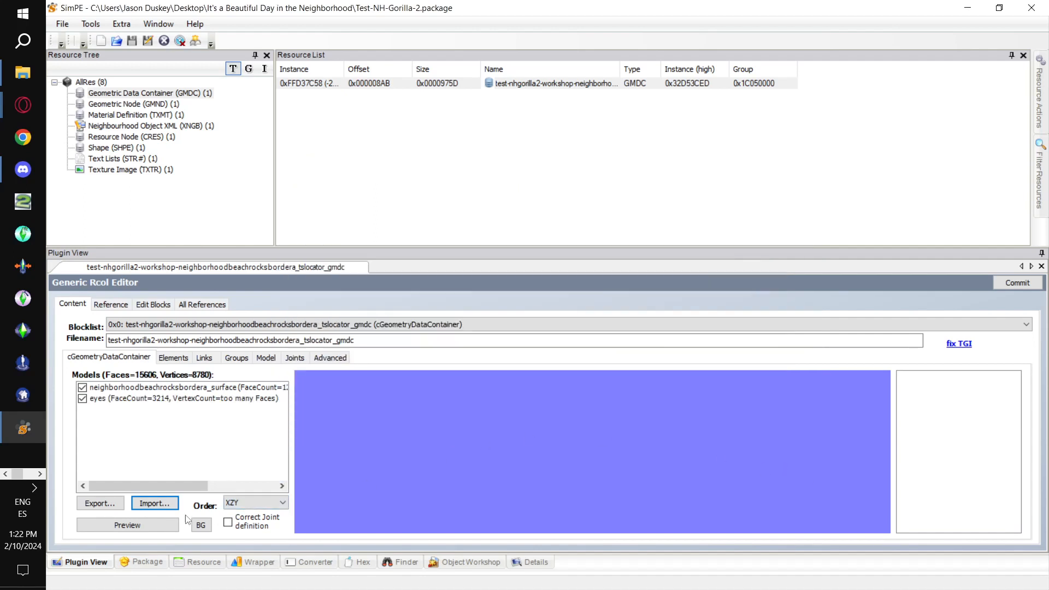
# Preview the imported gorilla mesh and commit the geometry changes.
pyautogui.click(140, 525)
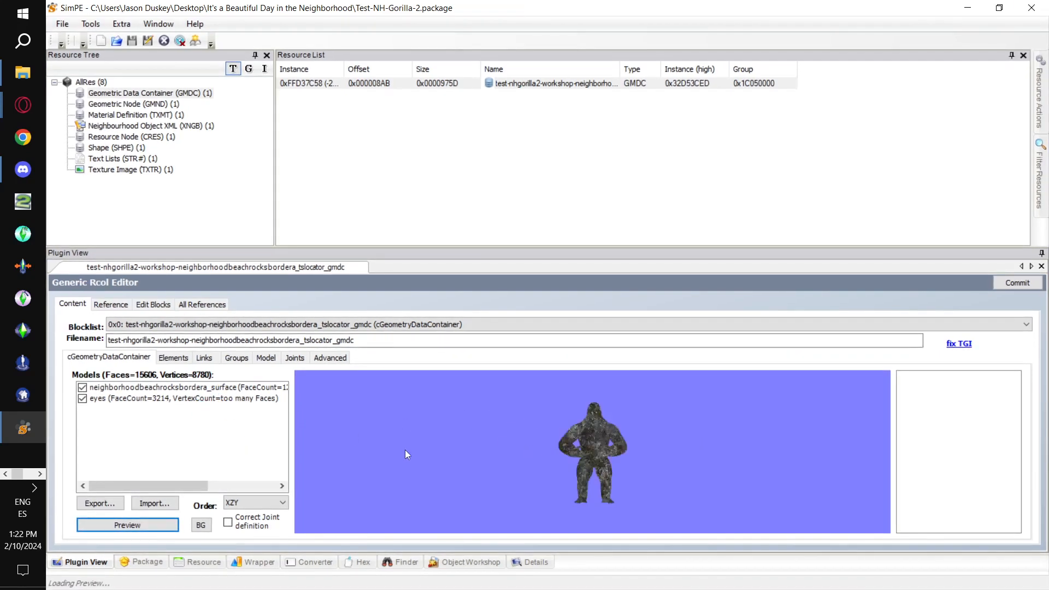
pyautogui.moveTo(586, 451); pyautogui.dragTo(595, 471)
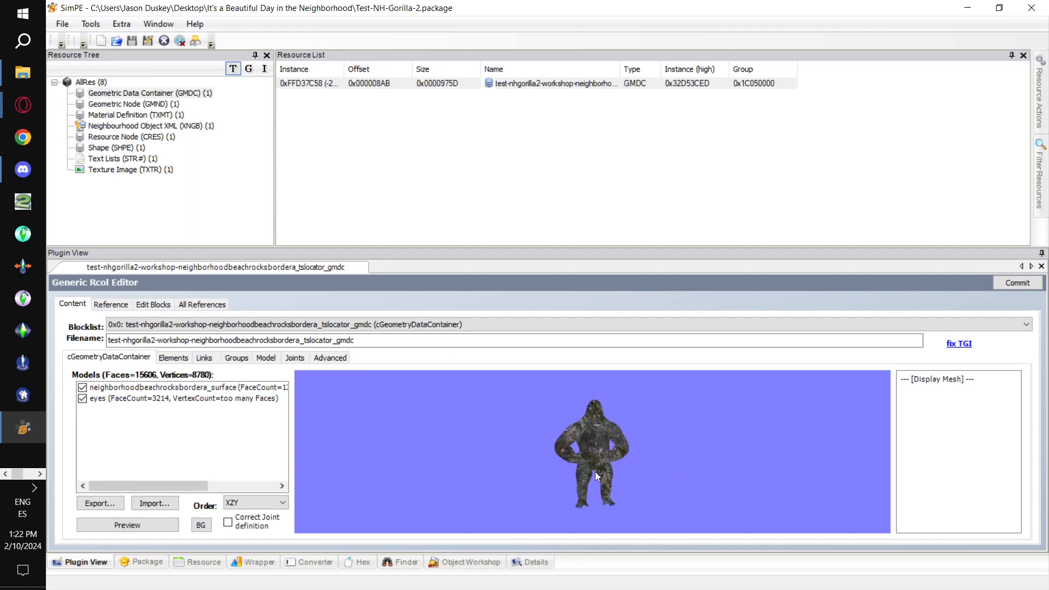
pyautogui.click(1012, 285)
pyautogui.click(567, 339)
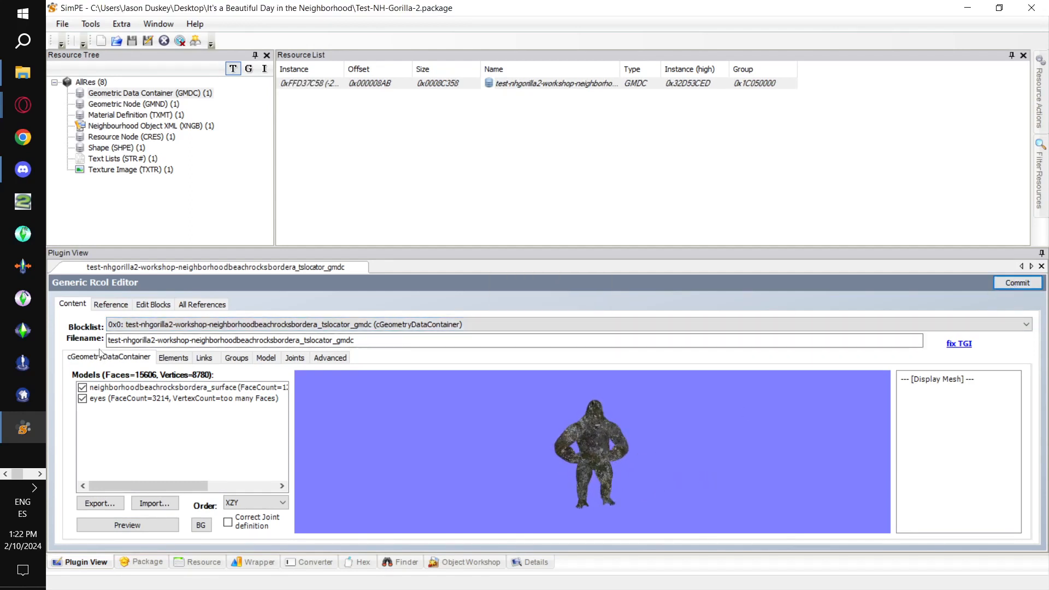
# Open the package's Texture Image resource and load GorillaBody_D_Default.jpg into the DXT builder.
pyautogui.click(130, 169)
pyautogui.click(435, 84)
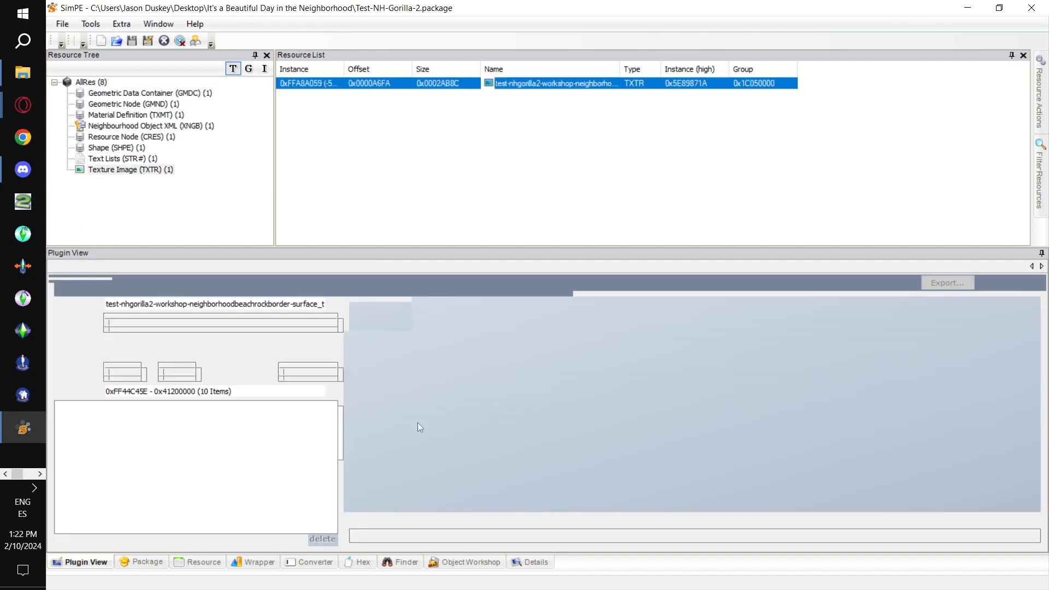
pyautogui.rightClick(446, 375)
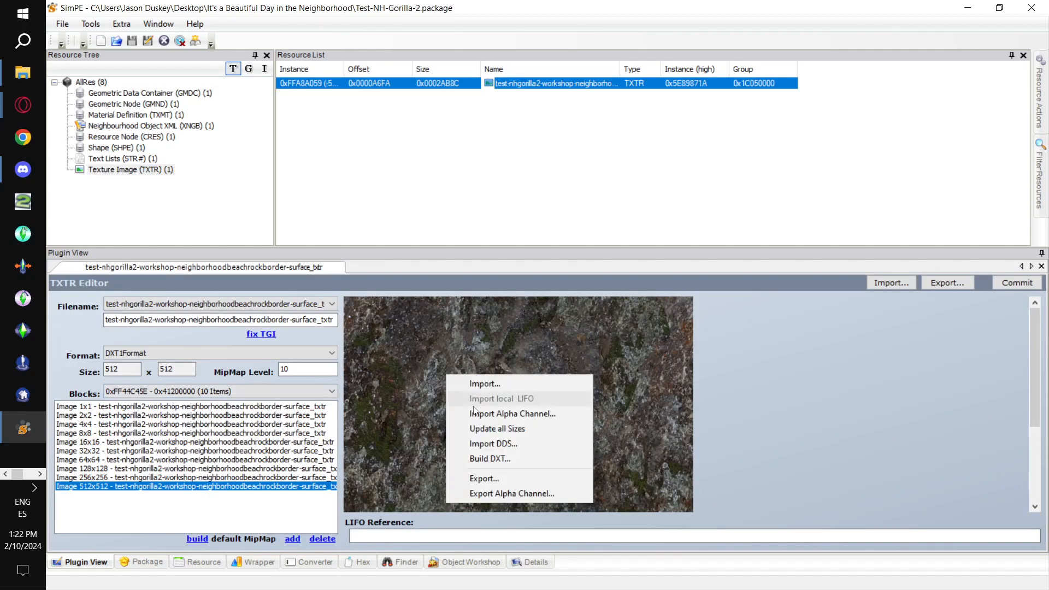
pyautogui.click(500, 458)
pyautogui.click(130, 164)
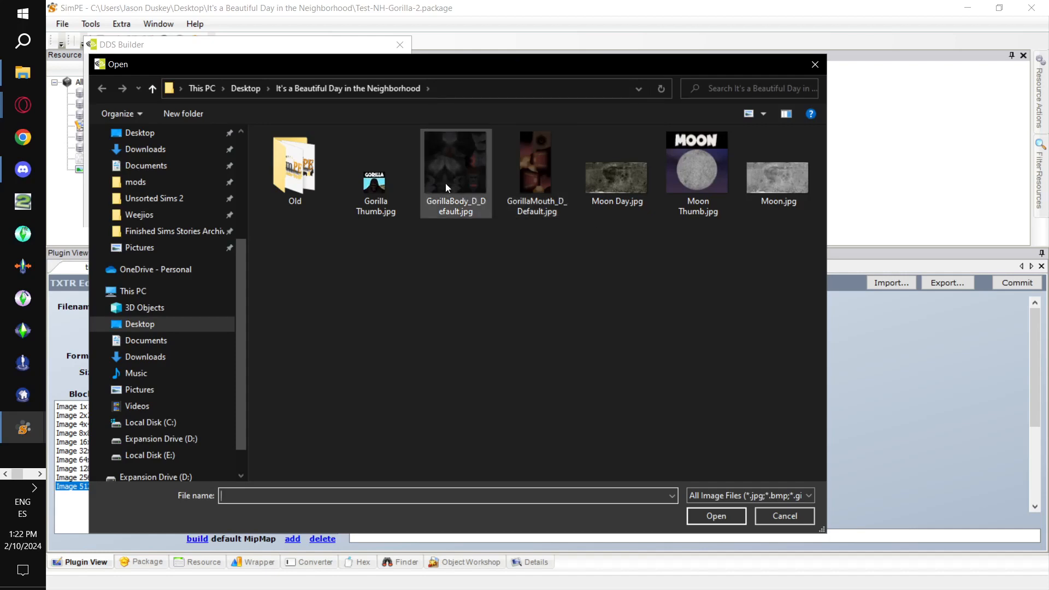
pyautogui.doubleClick(445, 182)
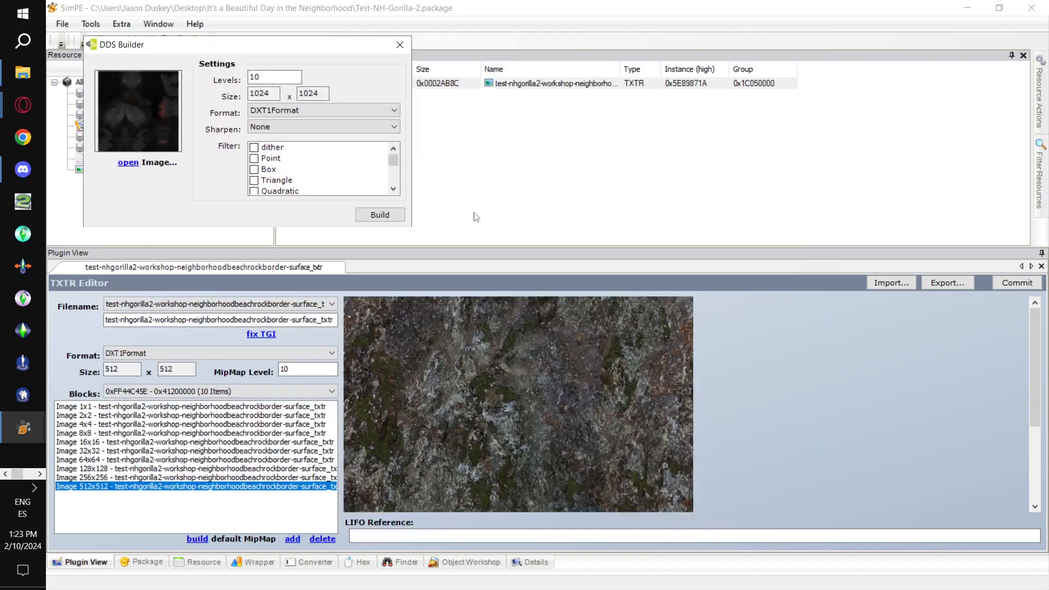
# Build the body texture in DXT3Format and commit it to the texture resource.
pyautogui.click(323, 110)
pyautogui.click(326, 129)
pyautogui.click(372, 216)
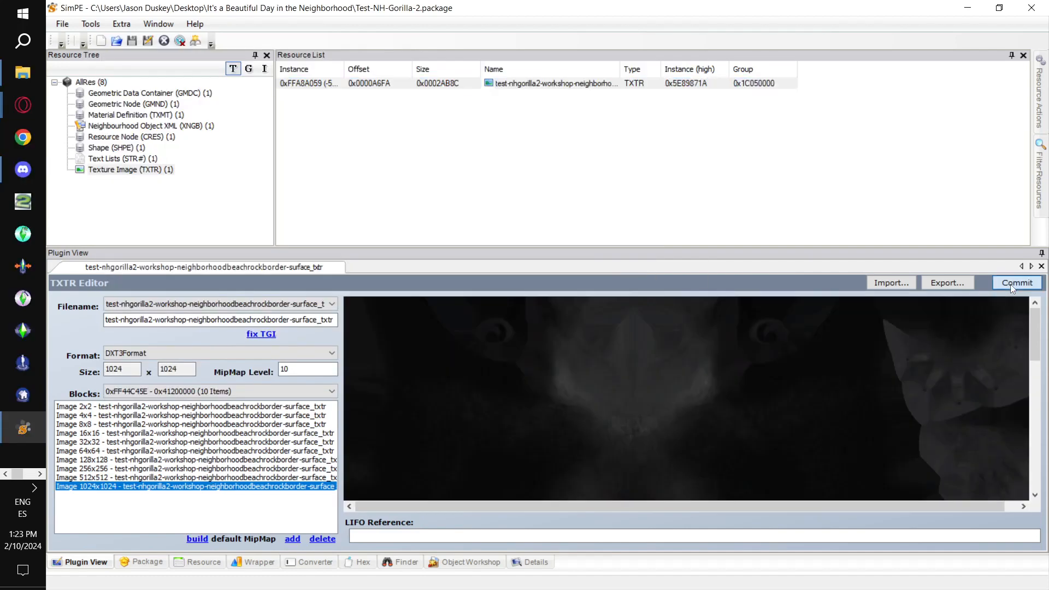
pyautogui.click(1011, 284)
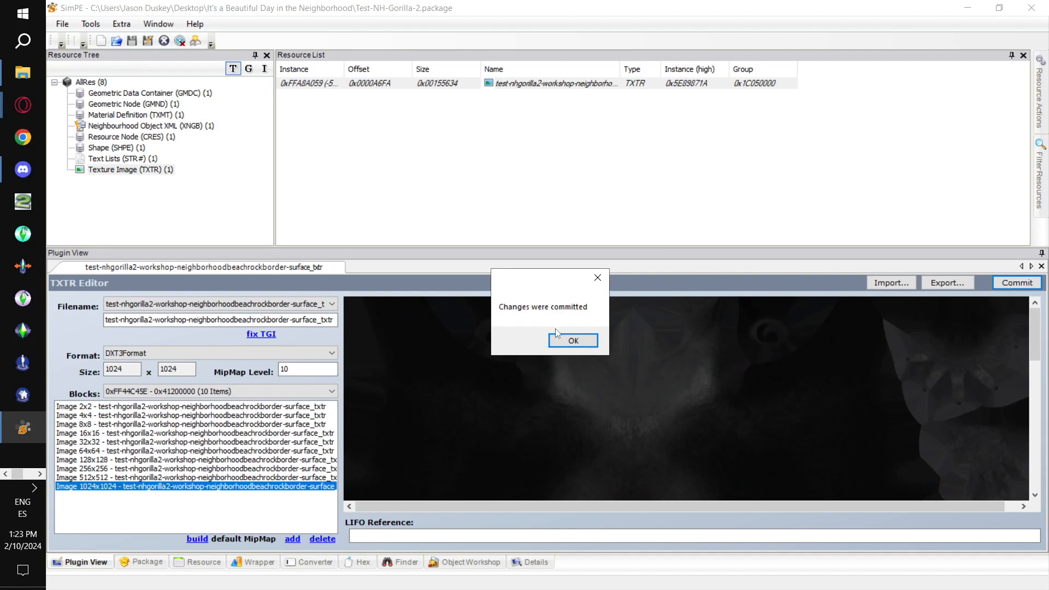
pyautogui.click(577, 339)
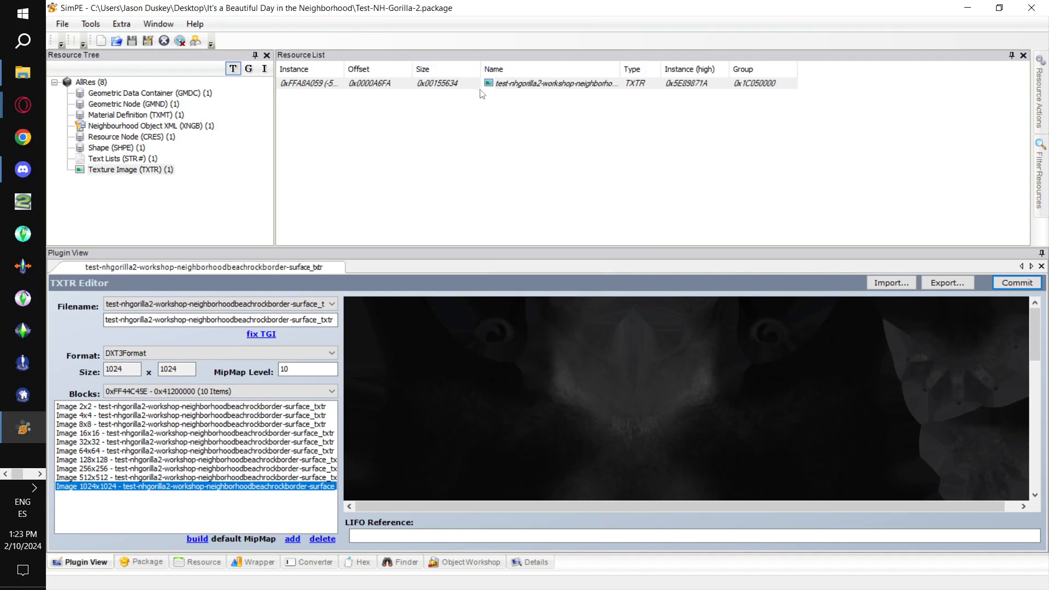
# Clone the body texture resource and change "surface" to "eyes" in the open texture's filename.
pyautogui.rightClick(478, 84)
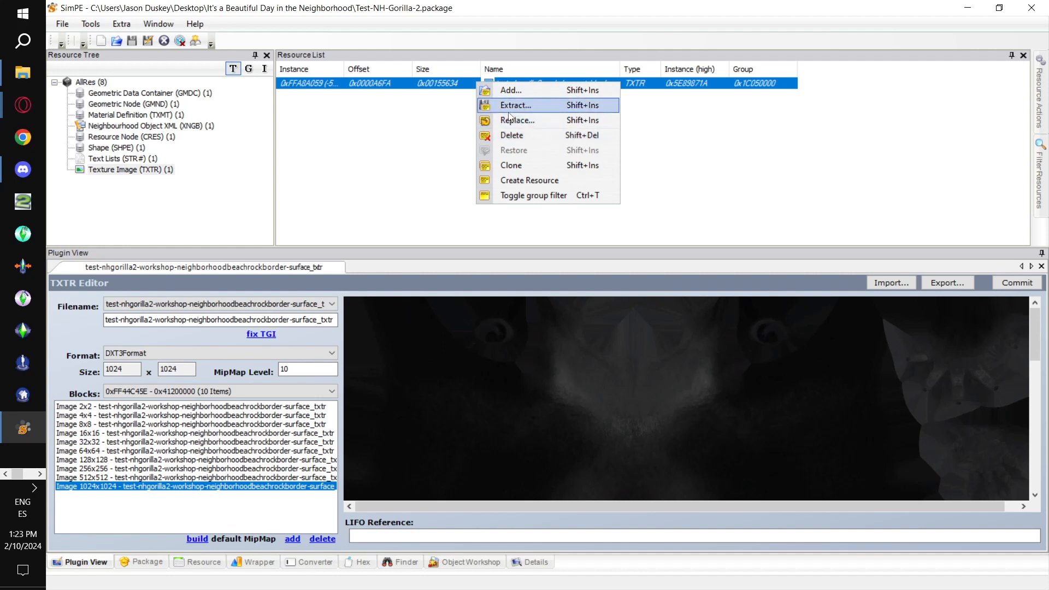
pyautogui.click(512, 167)
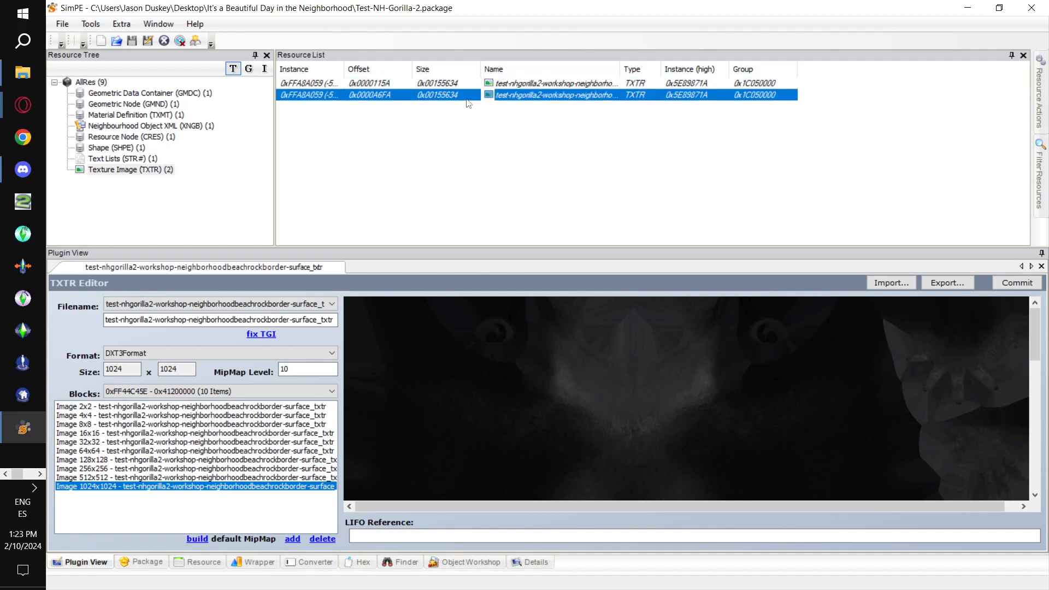
pyautogui.moveTo(257, 320); pyautogui.dragTo(294, 321)
pyautogui.click(321, 320)
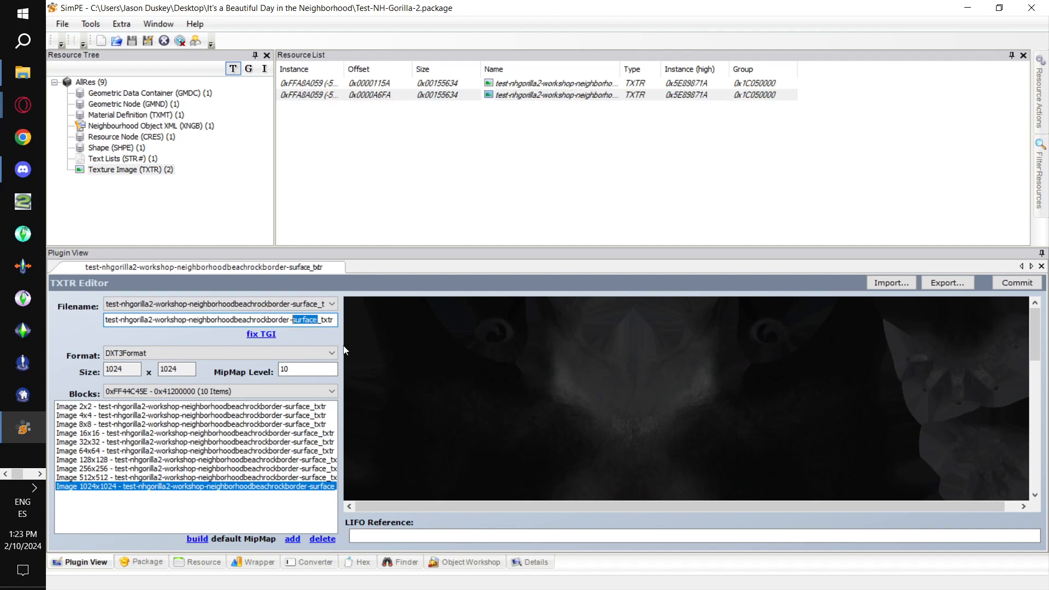
pyautogui.write('eyes')
# Load GorillaMouth_D_Default.jpg into the DXT builder for the cloned eyes texture.
pyautogui.rightClick(566, 377)
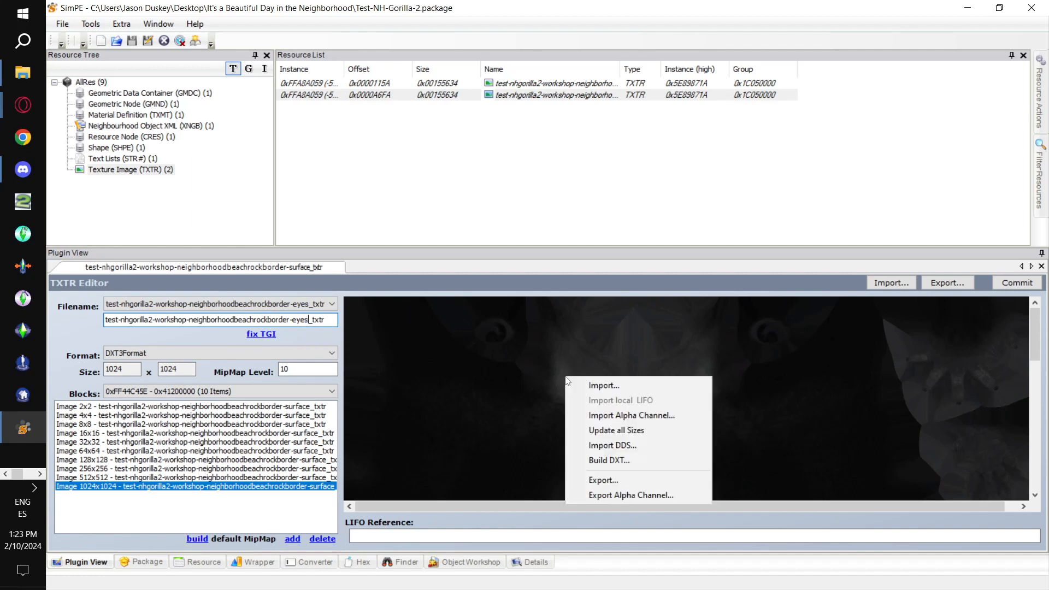
pyautogui.click(618, 462)
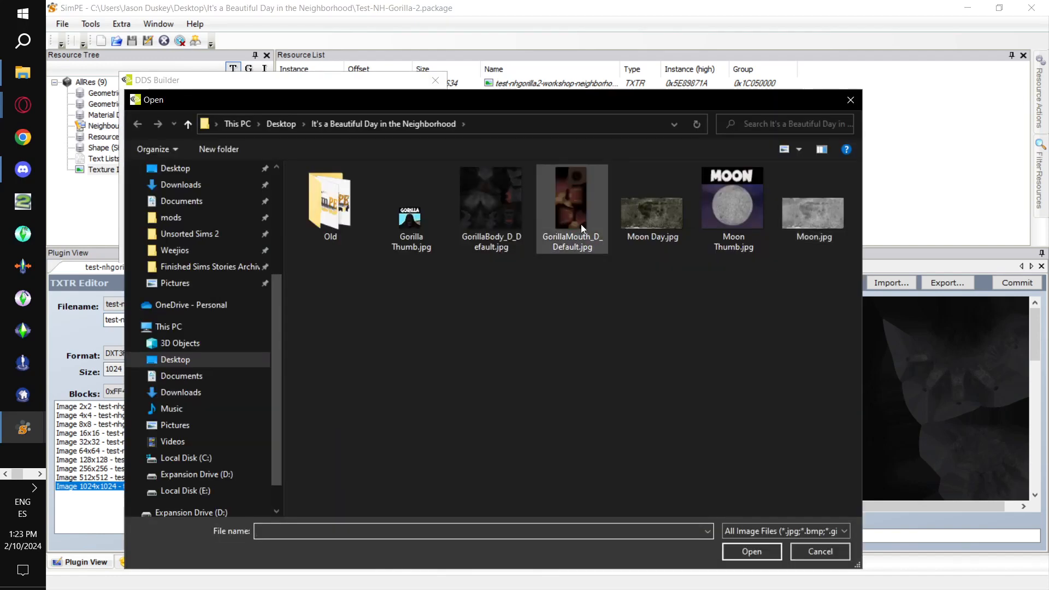
pyautogui.doubleClick(577, 224)
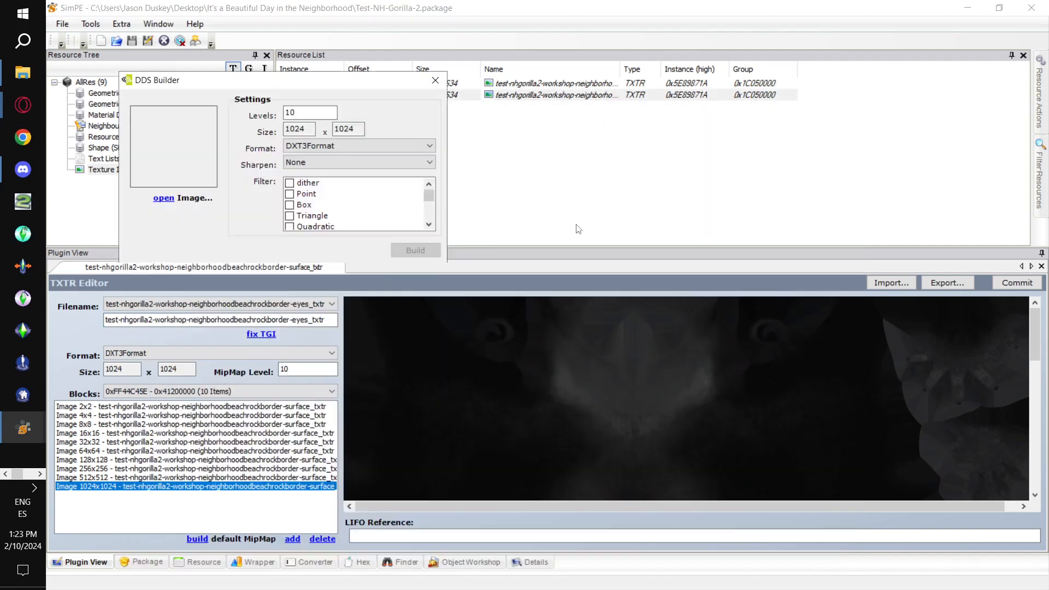
# Build the eyes texture in DXT3Format, commit it, and check both texture resources.
pyautogui.click(377, 148)
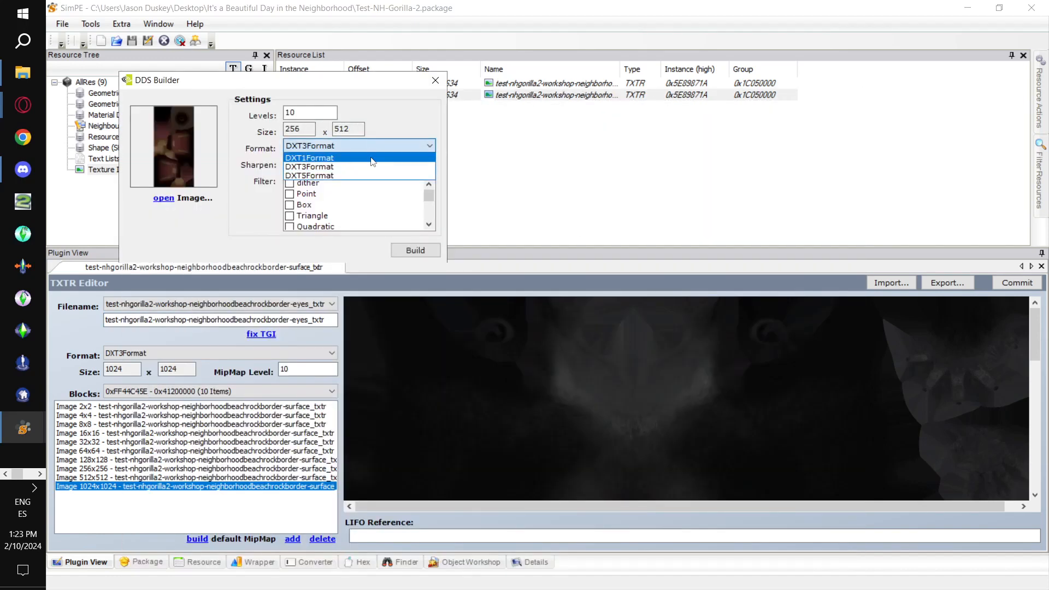
pyautogui.click(373, 166)
pyautogui.click(430, 251)
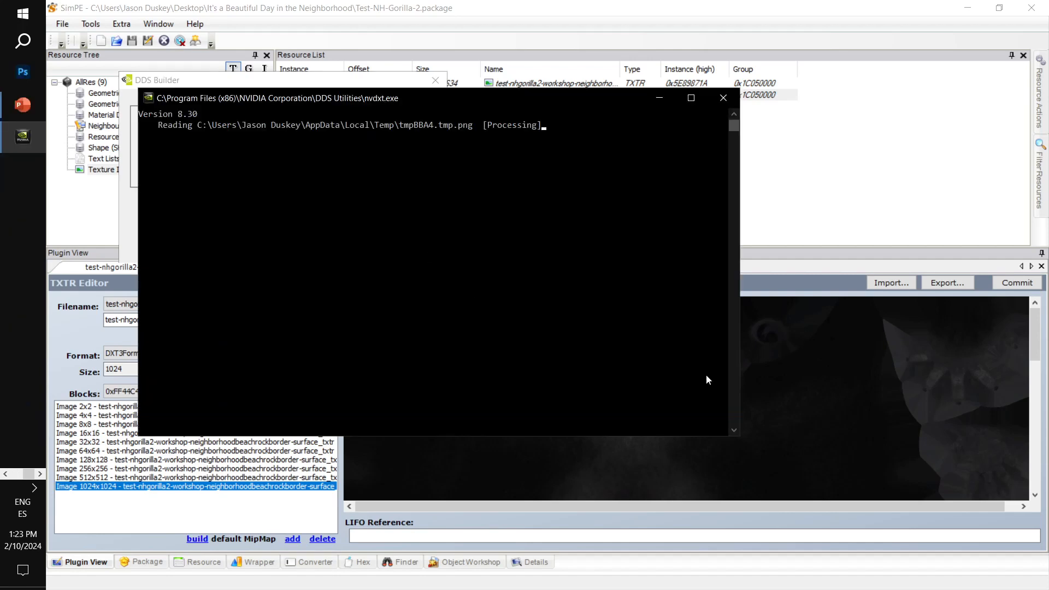
pyautogui.click(1016, 282)
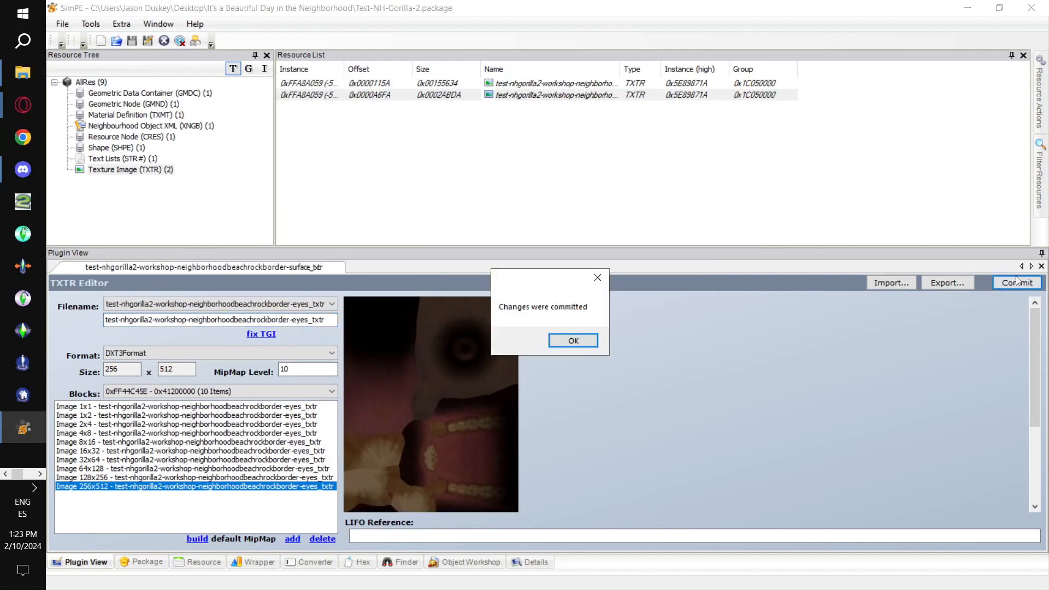
pyautogui.click(572, 341)
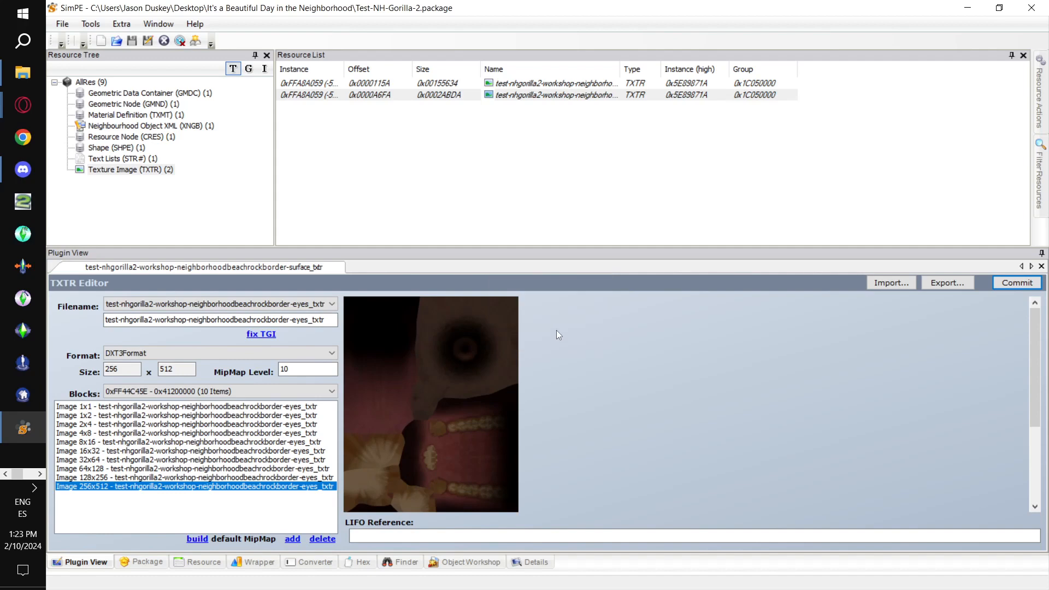
pyautogui.click(498, 83)
pyautogui.click(505, 95)
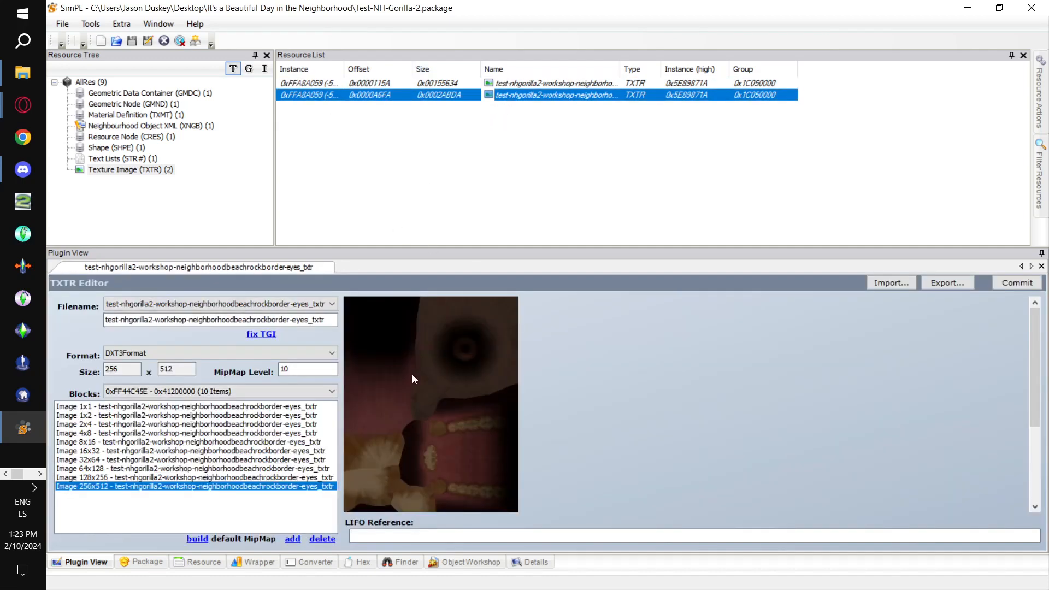
# Open the package's Shape resource and add a second part based on the existing surface part.
pyautogui.click(138, 149)
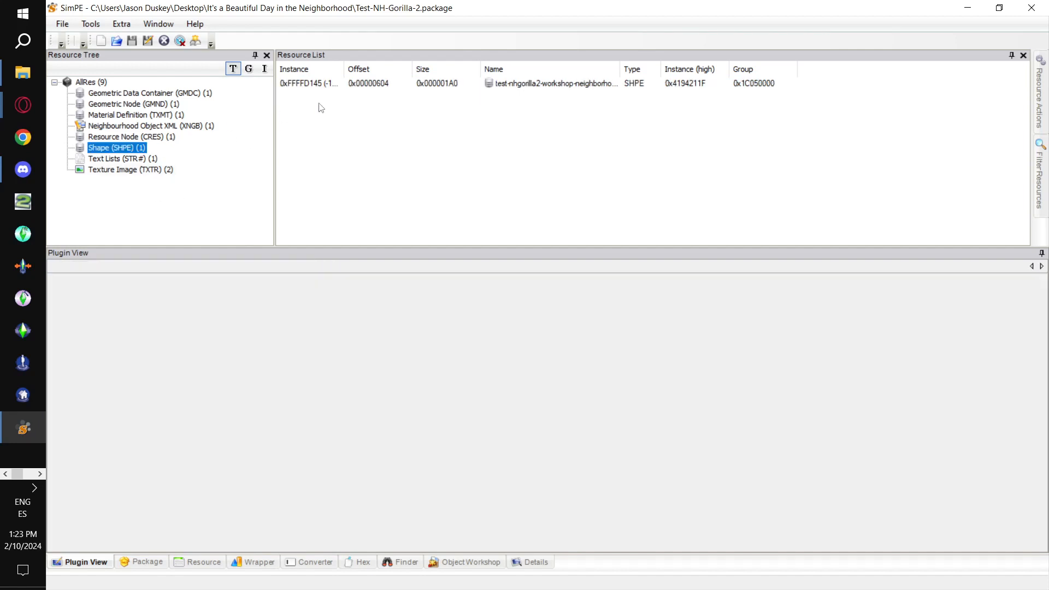
pyautogui.click(323, 87)
pyautogui.click(188, 378)
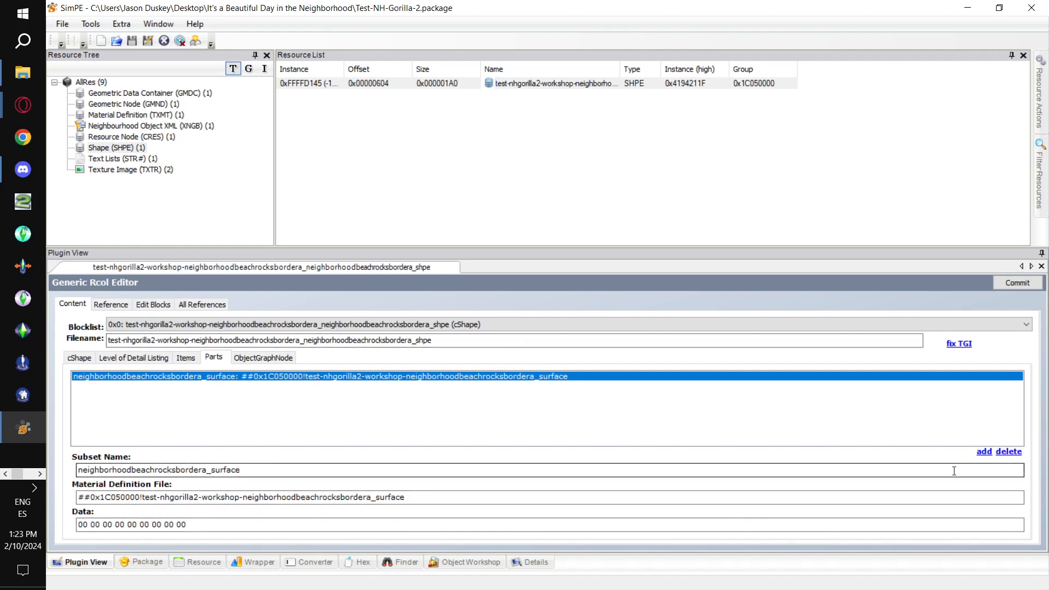
pyautogui.click(984, 453)
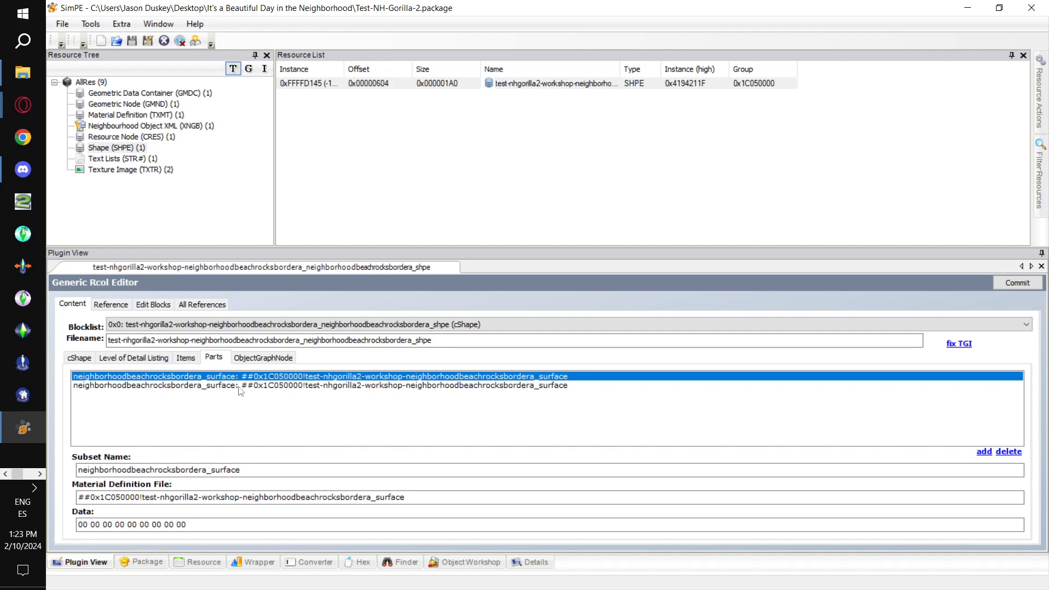
# Change "surface" to "eyes" in the second part's Material Definition File and commit the shape.
pyautogui.click(243, 385)
pyautogui.moveTo(446, 499); pyautogui.dragTo(380, 498)
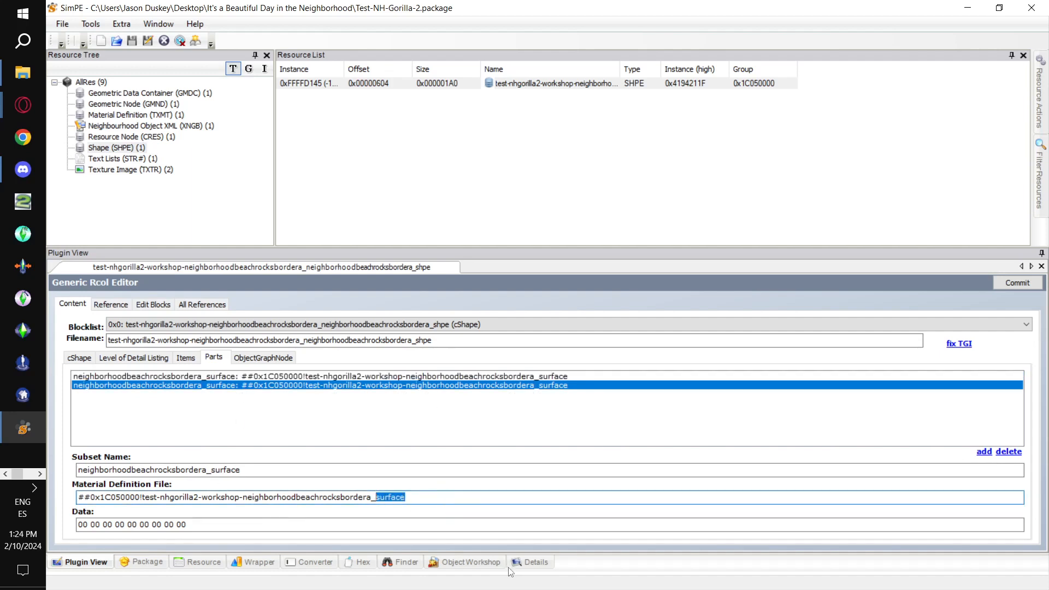
pyautogui.write('eyes')
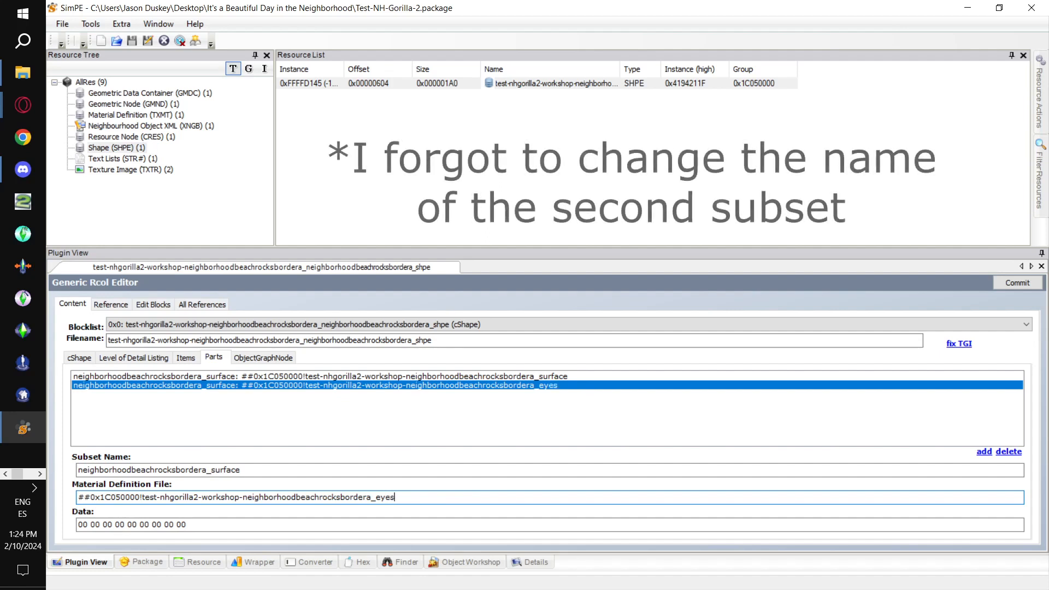
pyautogui.click(1017, 283)
pyautogui.click(575, 337)
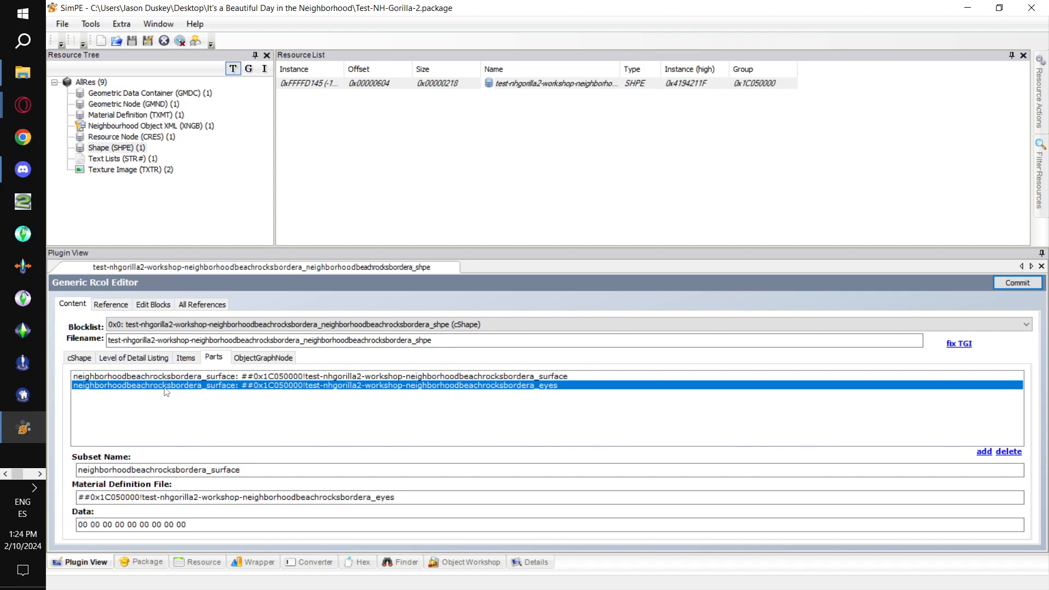
# Clone the Material Definition resource and change "surface" to "eyes" in the open material's filename.
pyautogui.click(150, 116)
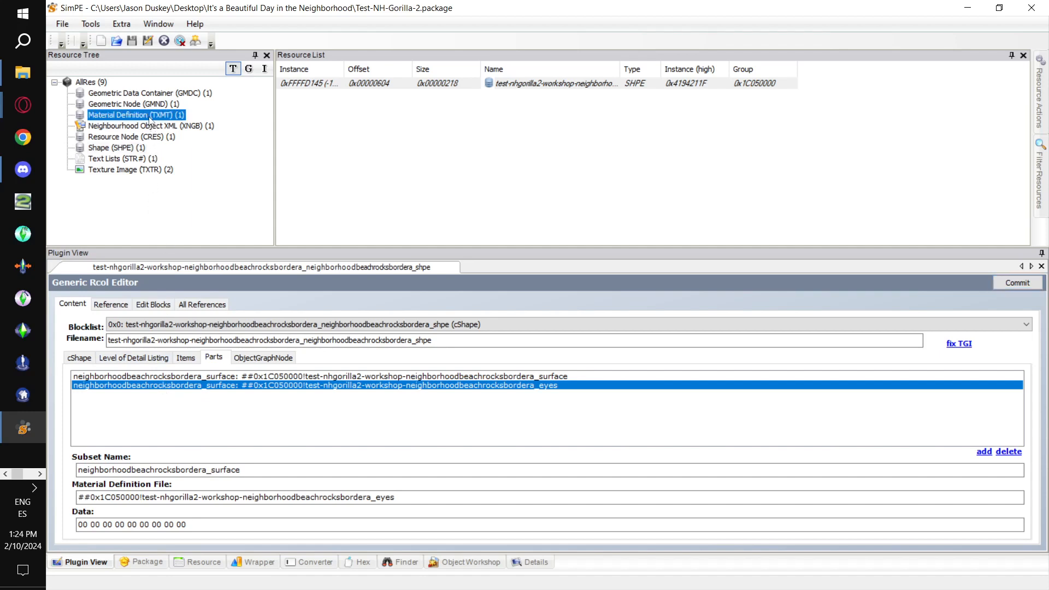
pyautogui.click(354, 88)
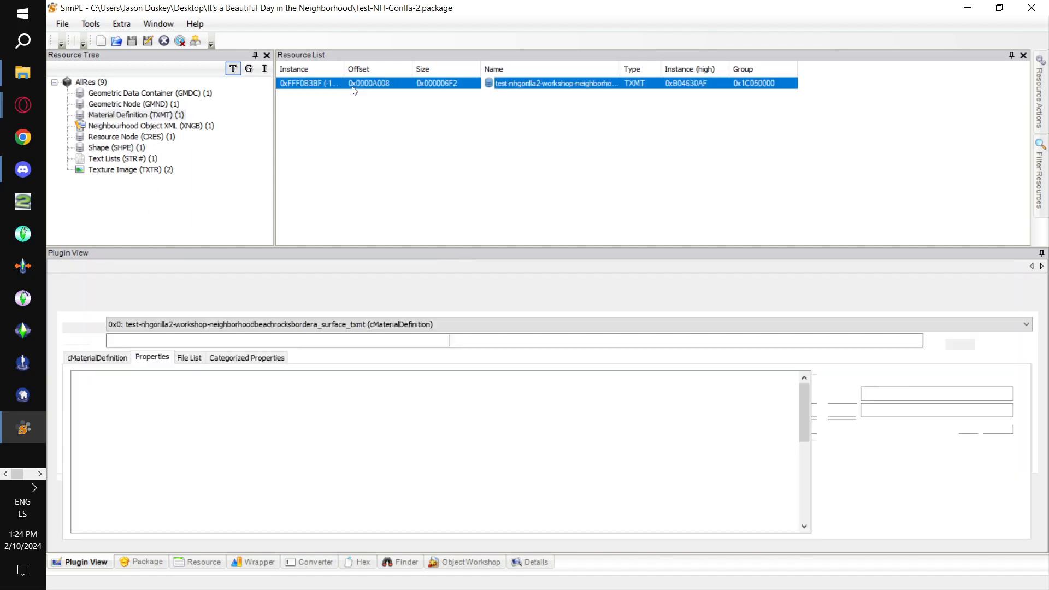
pyautogui.rightClick(353, 87)
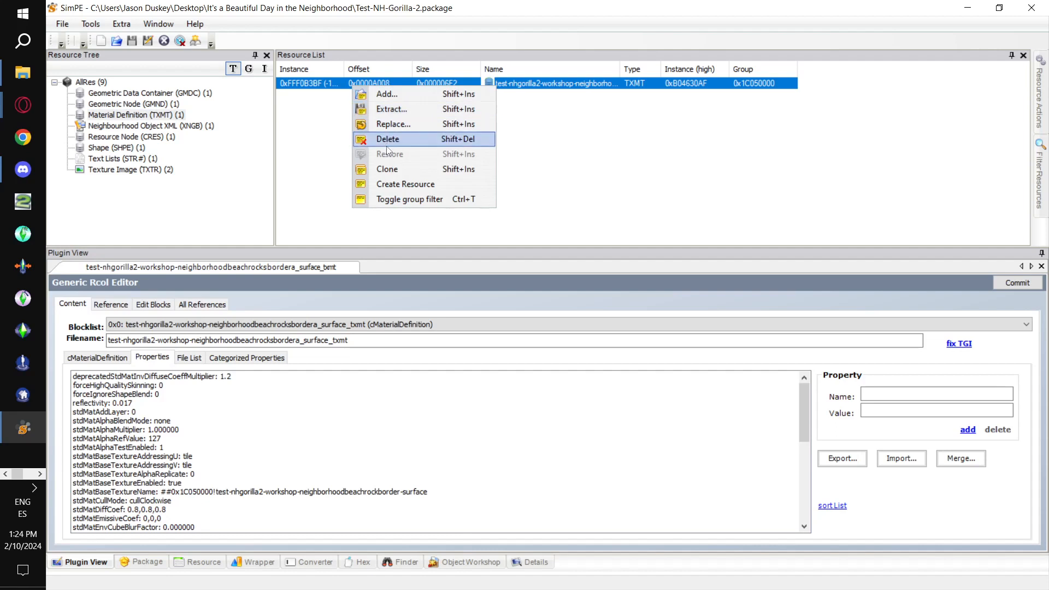
pyautogui.click(388, 170)
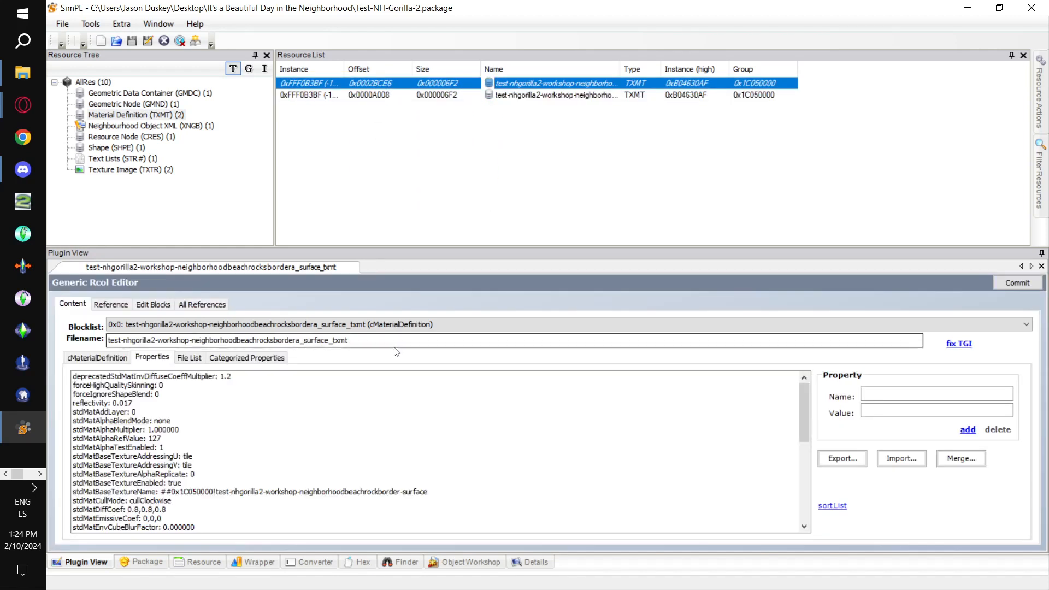
pyautogui.moveTo(331, 342); pyautogui.dragTo(306, 343)
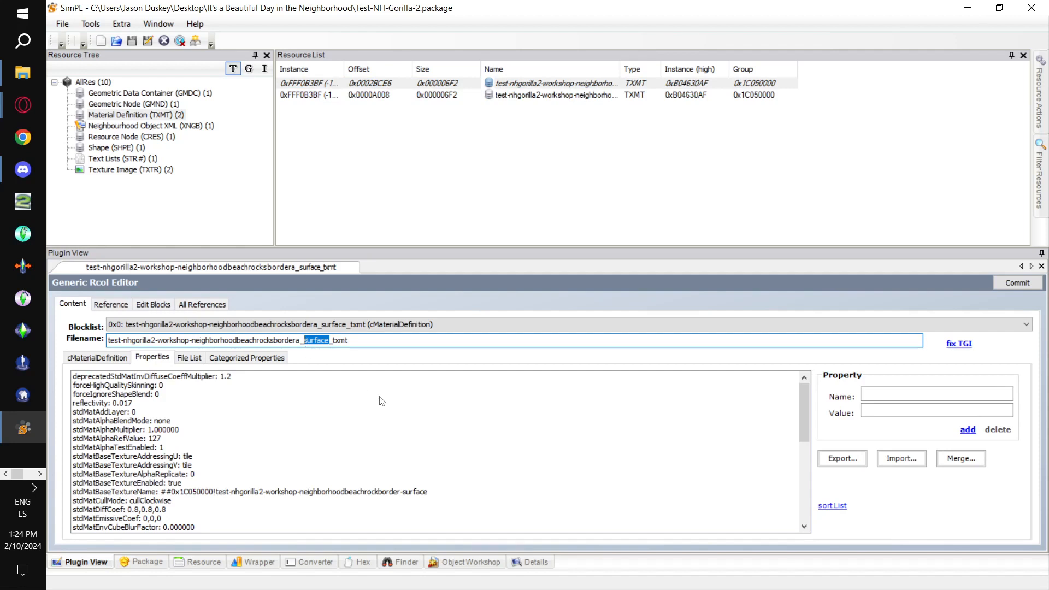
pyautogui.write('eyes')
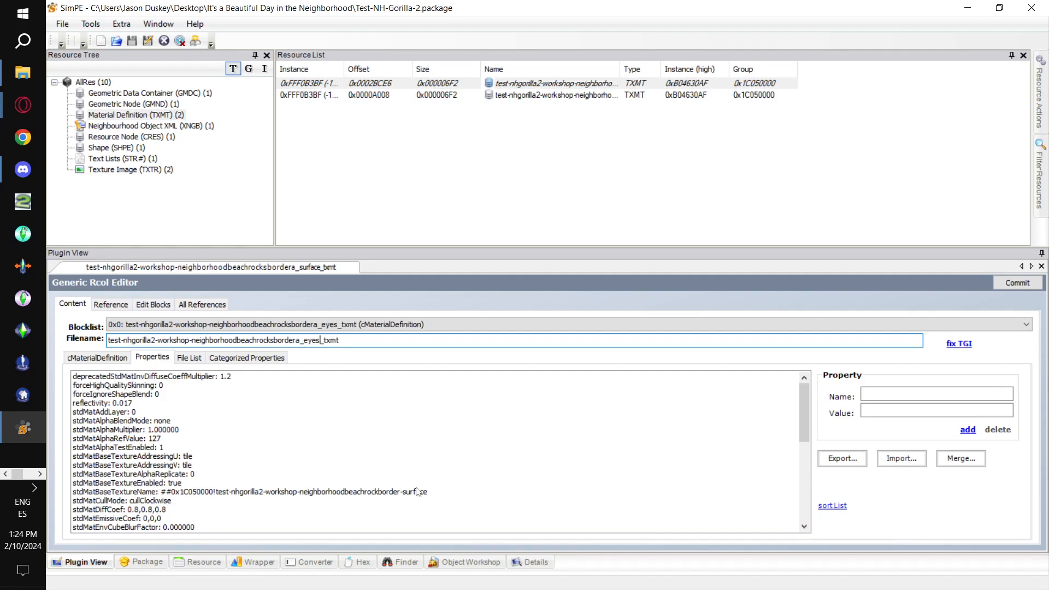
# Change "surface" to "eyes" in the eyes material's stdMatBaseTextureName value.
pyautogui.click(413, 492)
pyautogui.click(961, 409)
pyautogui.doubleClick(961, 410)
pyautogui.click(988, 411)
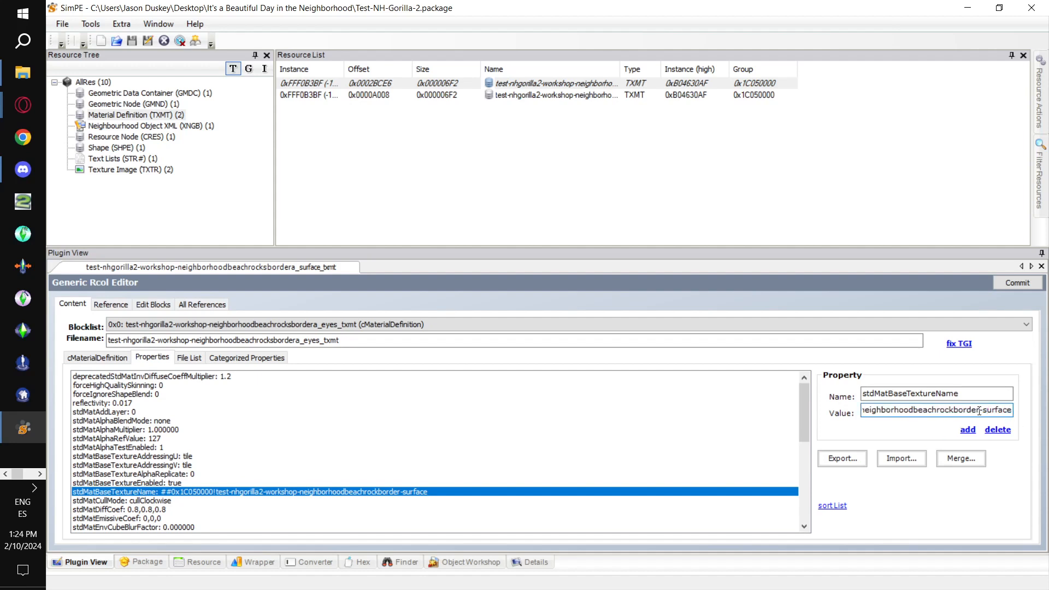
pyautogui.moveTo(986, 411); pyautogui.dragTo(1048, 420)
pyautogui.press('BackSpace')
pyautogui.press('BackSpace')
pyautogui.write('eyes')
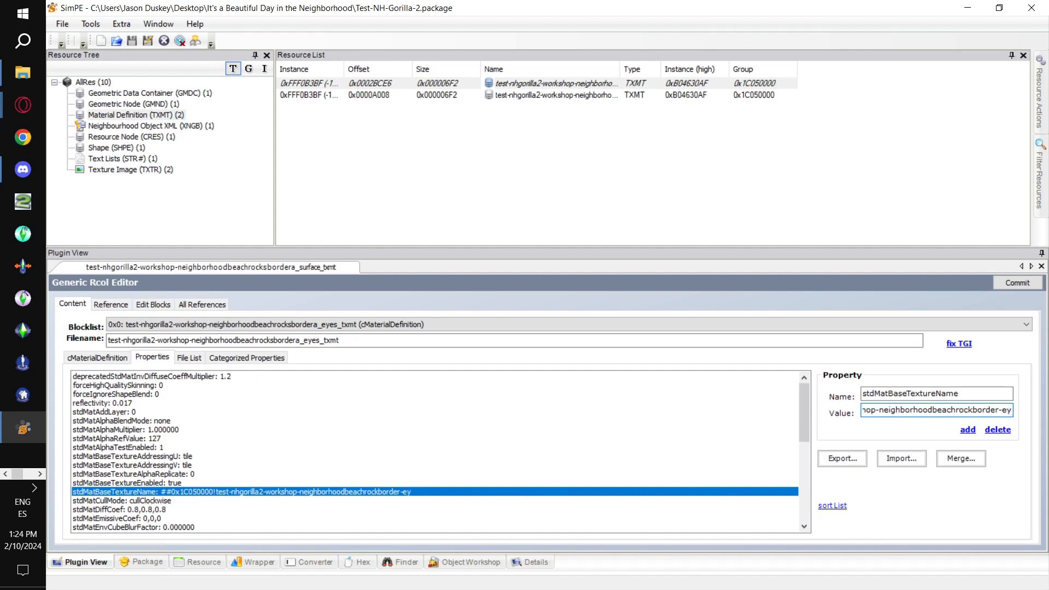
# Change "surface" to "eyes" in the eyes material's File List entry and commit the material.
pyautogui.click(189, 358)
pyautogui.click(314, 378)
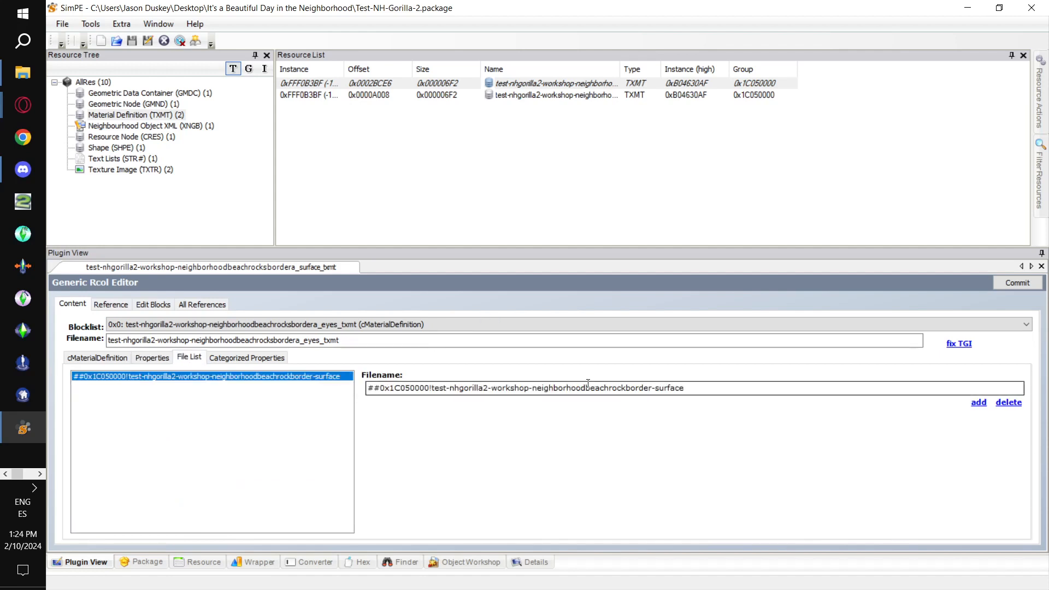
pyautogui.doubleClick(662, 390)
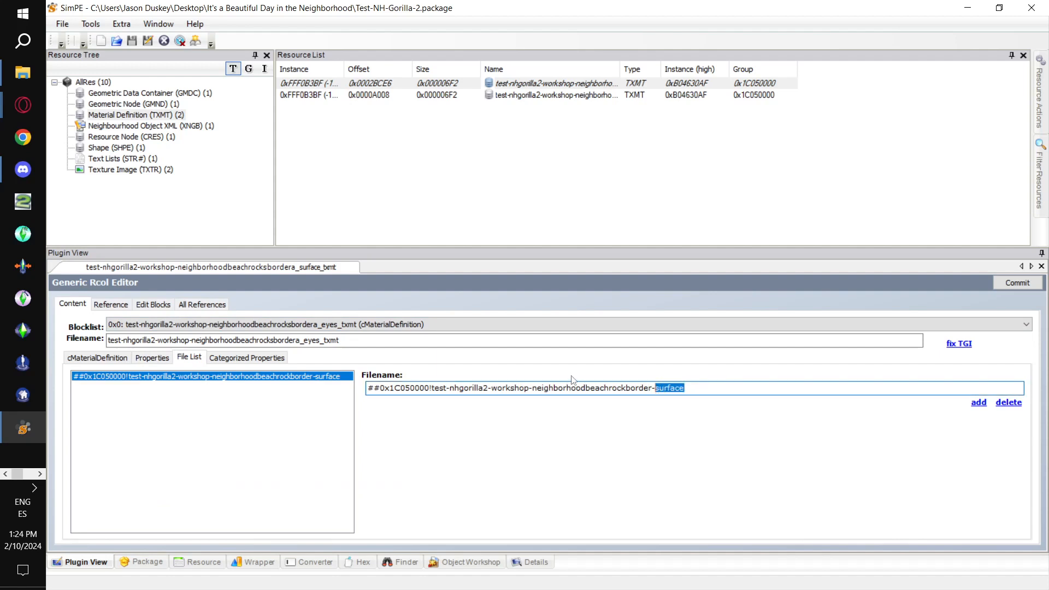
pyautogui.write('eye')
pyautogui.click(1017, 283)
pyautogui.click(586, 345)
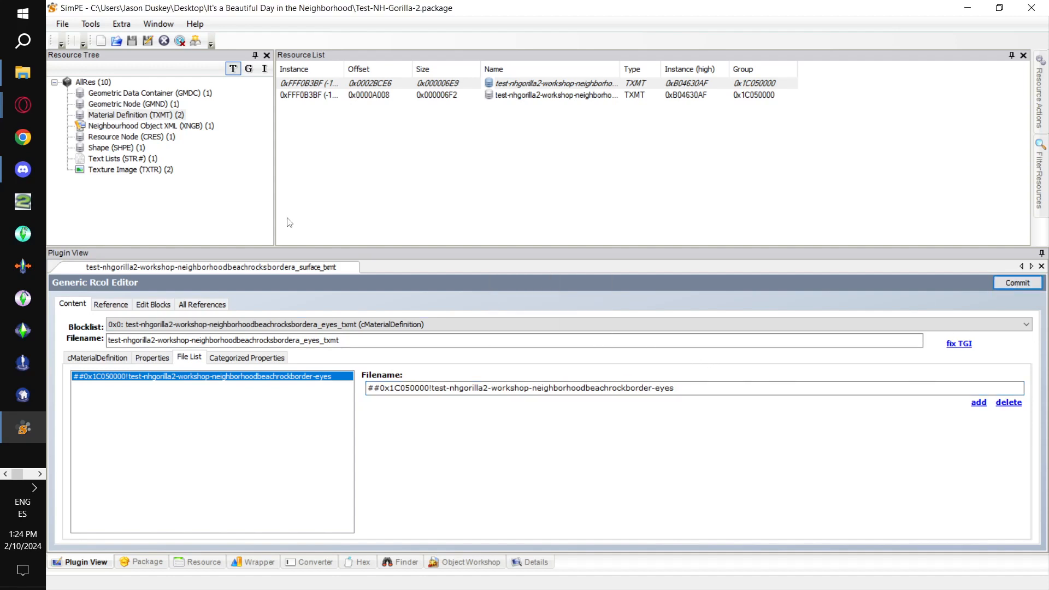
# Save the package before and after running Fix Integrity with the scenegraph names the wizard proposes.
pyautogui.click(55, 24)
pyautogui.click(94, 98)
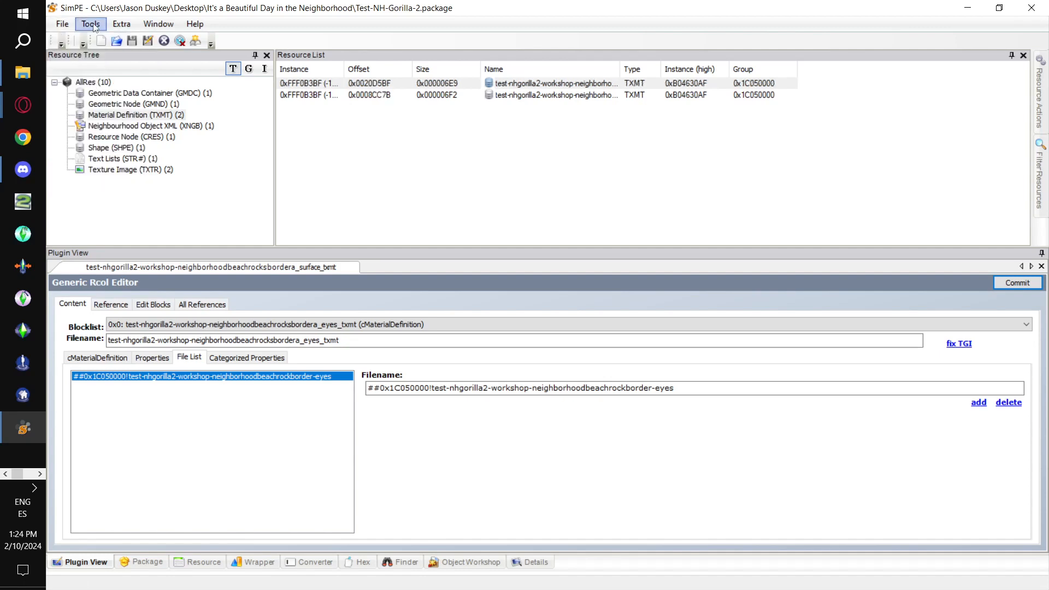
pyautogui.click(91, 25)
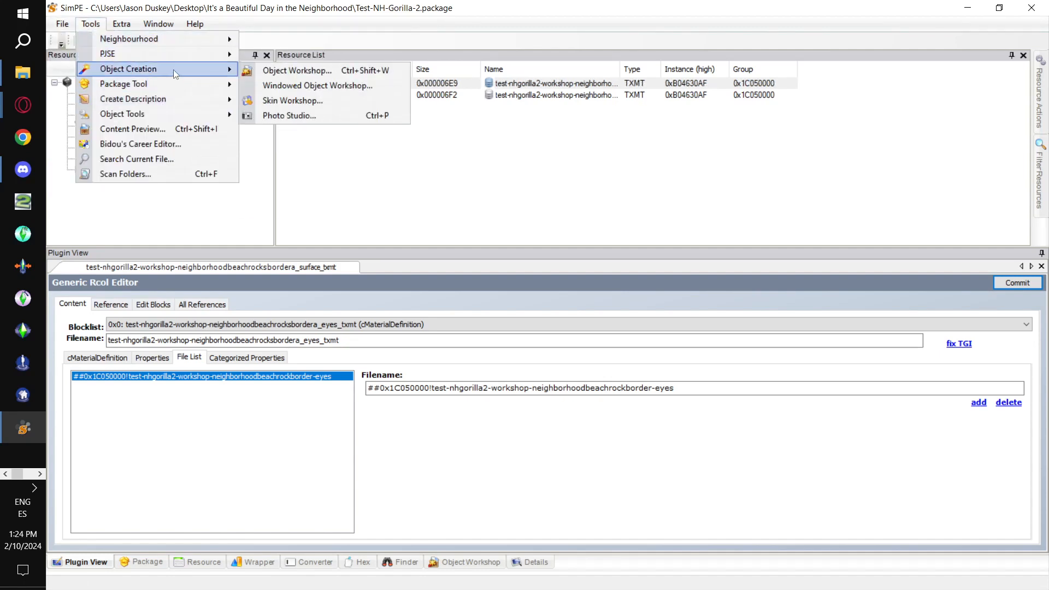
pyautogui.moveTo(175, 119)
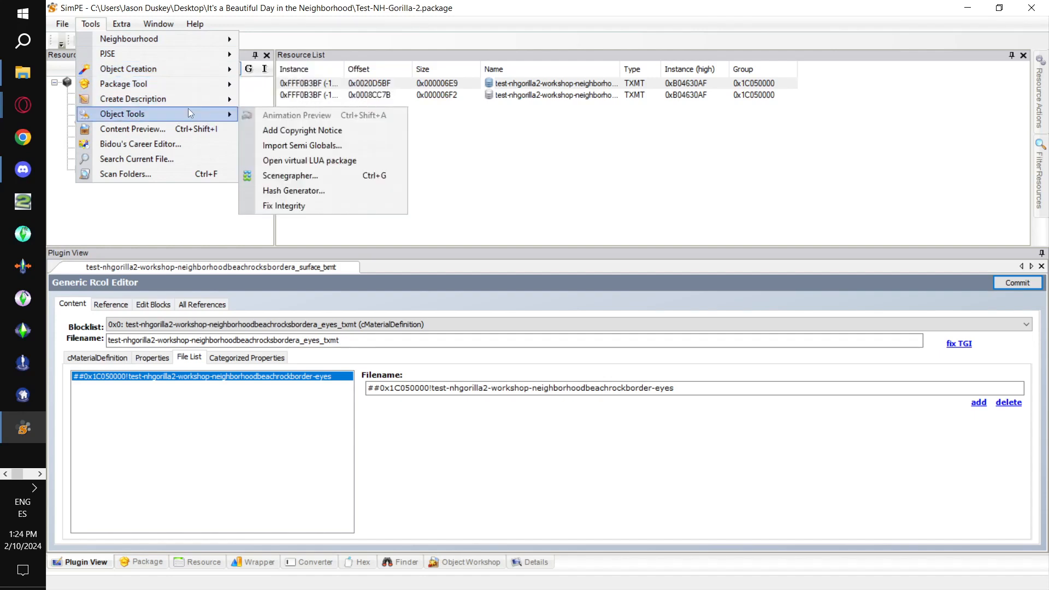
pyautogui.click(307, 203)
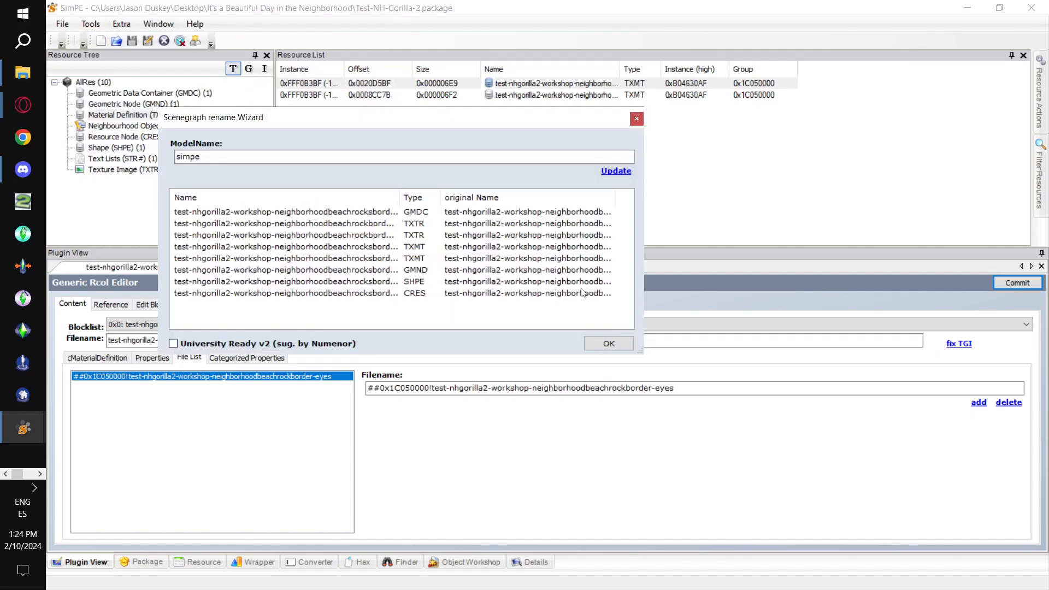
pyautogui.click(608, 344)
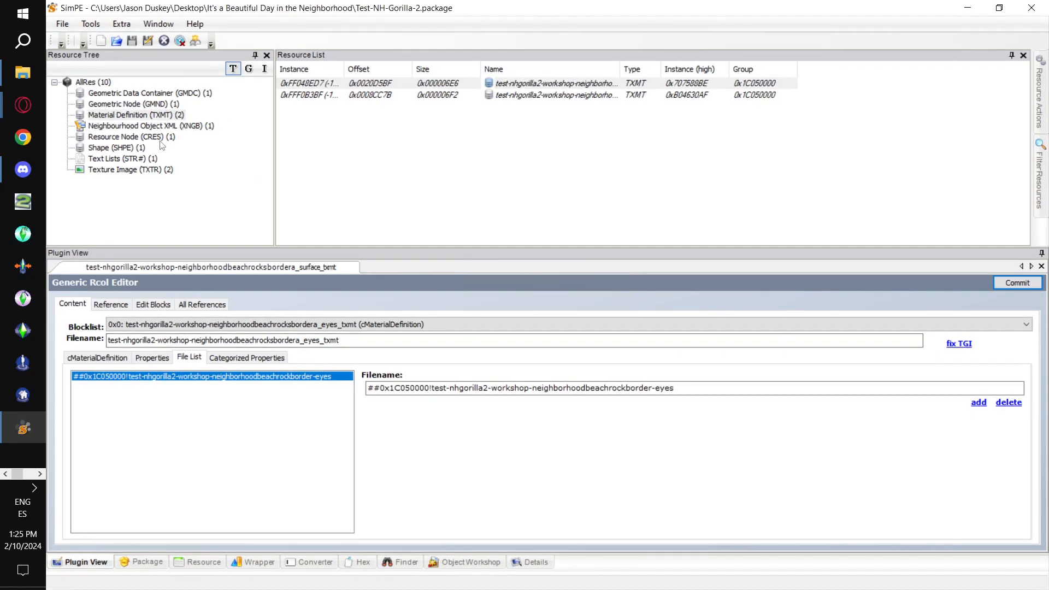
pyautogui.click(63, 24)
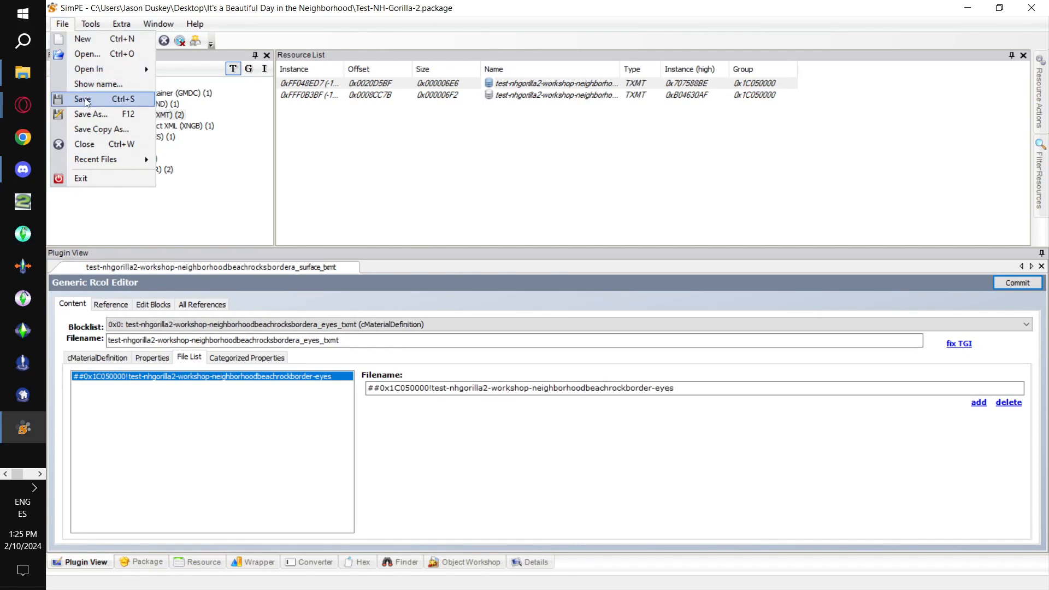
pyautogui.click(87, 102)
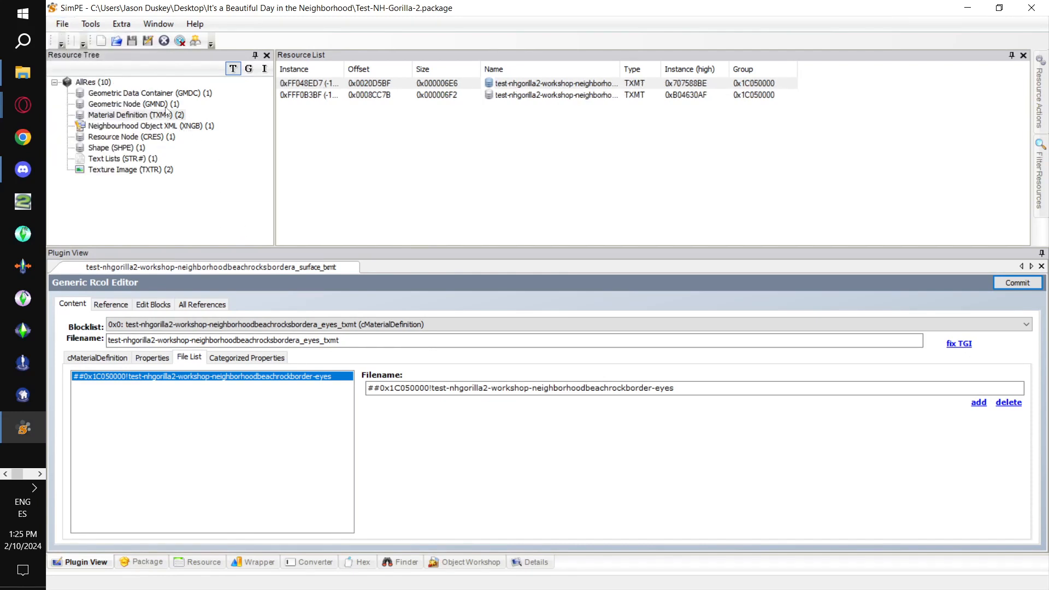
# Preview the textured gorilla mesh from the Geometric Data Container and inspect it from another angle.
pyautogui.click(203, 95)
pyautogui.click(362, 85)
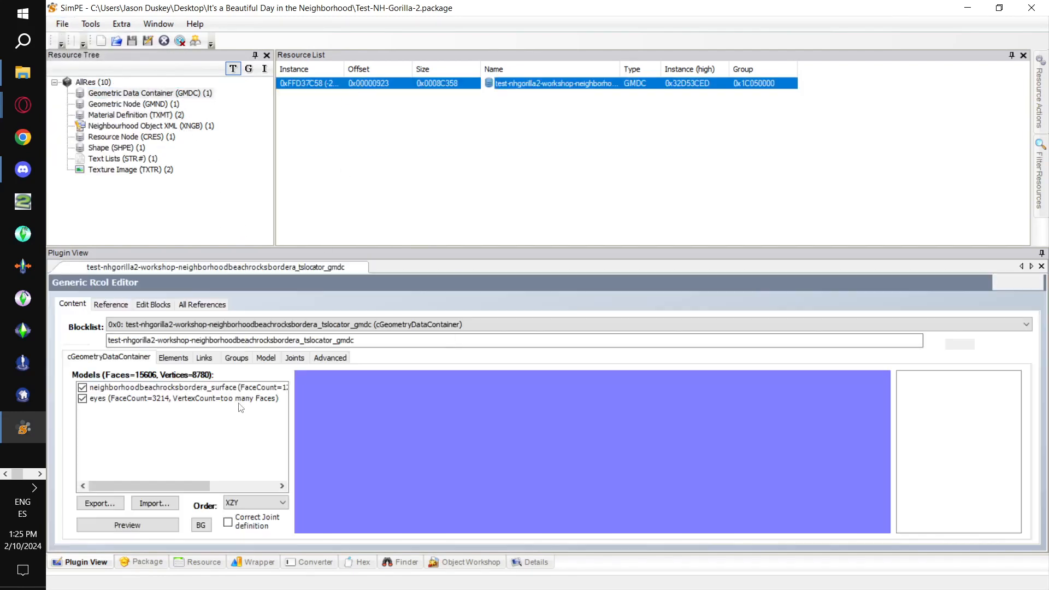
pyautogui.click(151, 528)
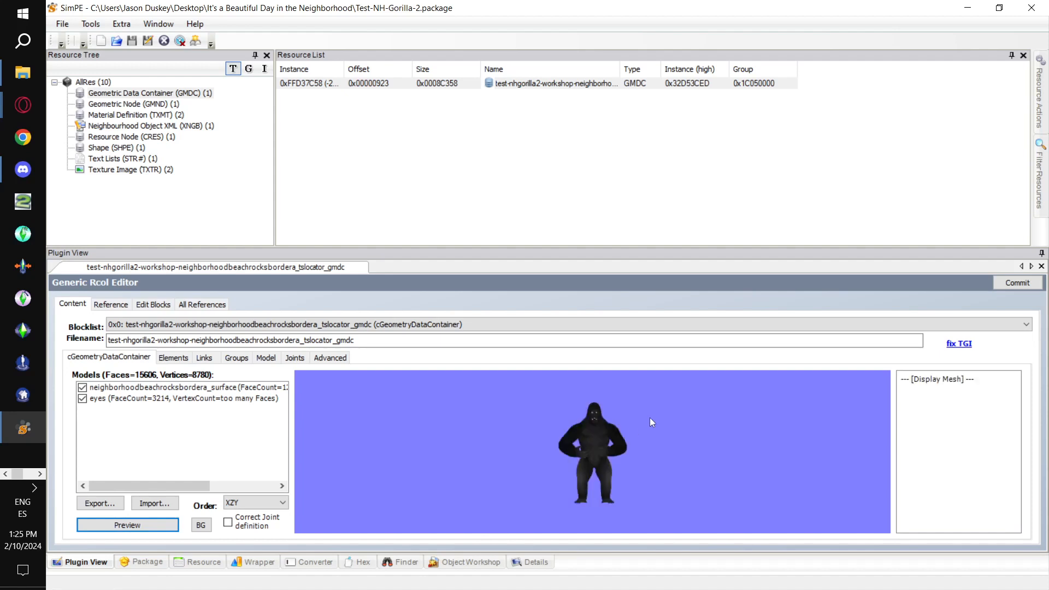
pyautogui.moveTo(639, 450); pyautogui.dragTo(691, 482)
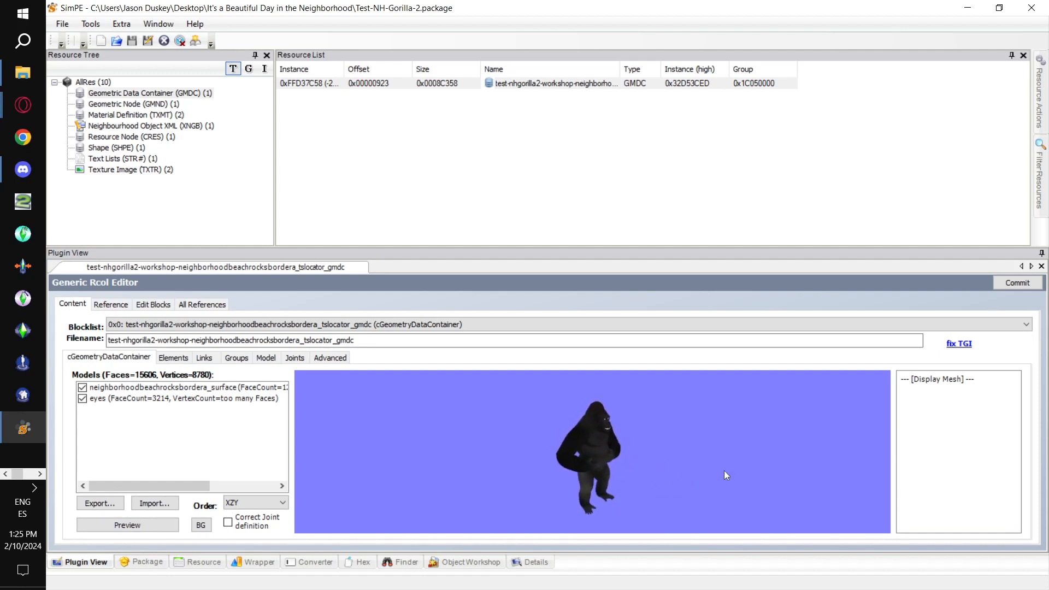
# Preview only the eyes subset of the mesh, rotate it for inspection, and commit the Geometric Data Container.
pyautogui.click(83, 389)
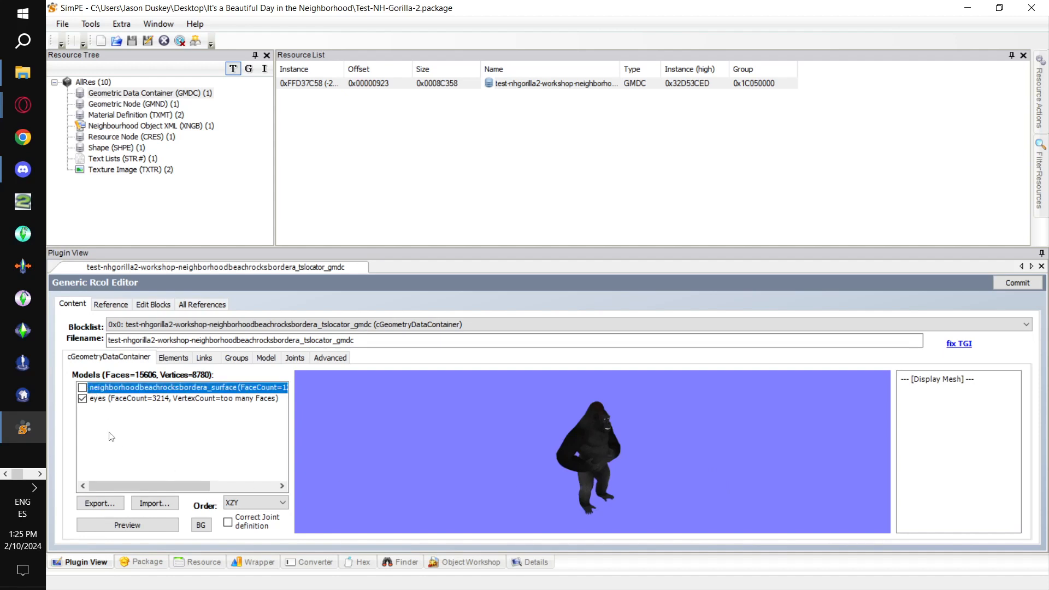
pyautogui.click(134, 528)
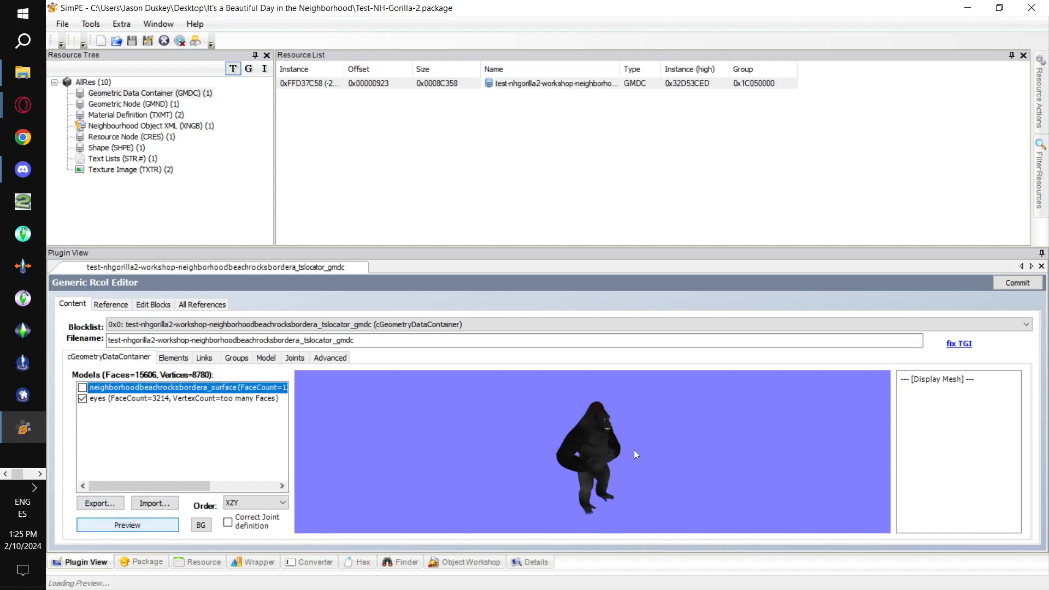
pyautogui.moveTo(631, 447); pyautogui.dragTo(599, 444)
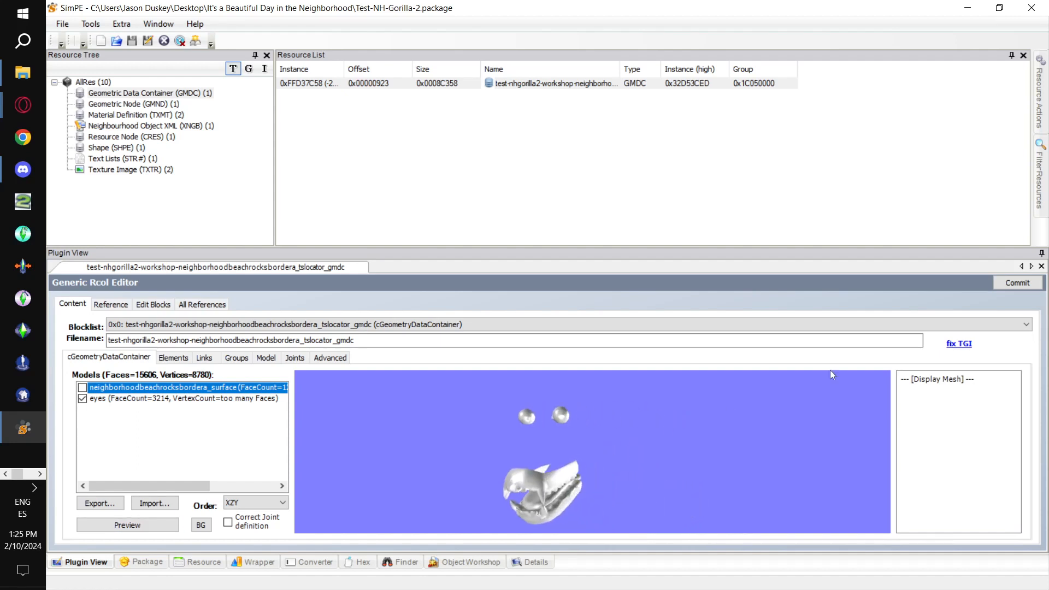
pyautogui.click(1005, 283)
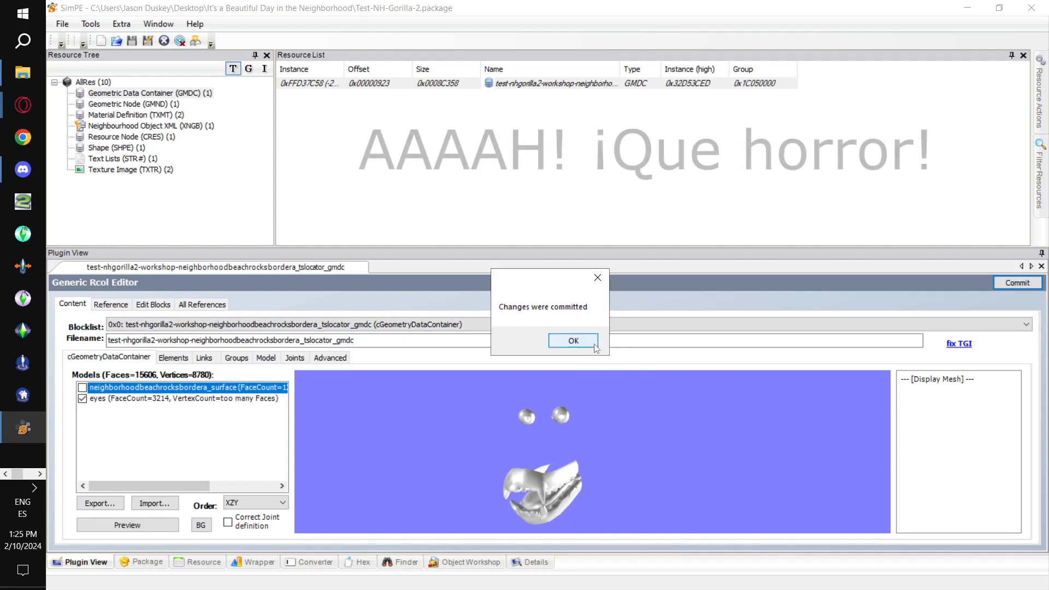
pyautogui.press('Return')
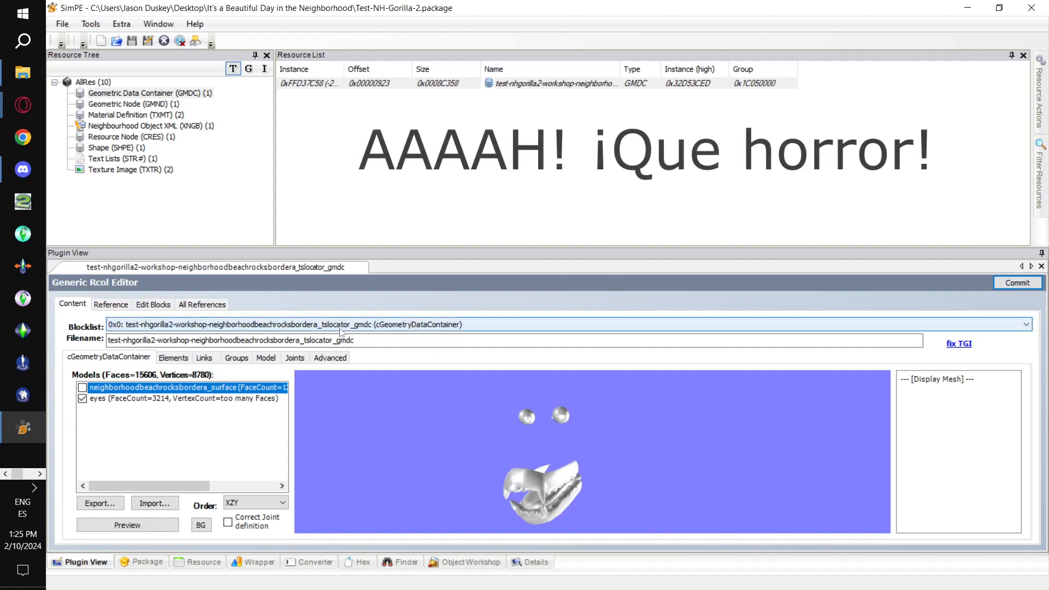
# Open the package's scenegraph full size and separate the eyes material and texture nodes to check how they link to the Shape.
pyautogui.click(90, 25)
pyautogui.moveTo(96, 38)
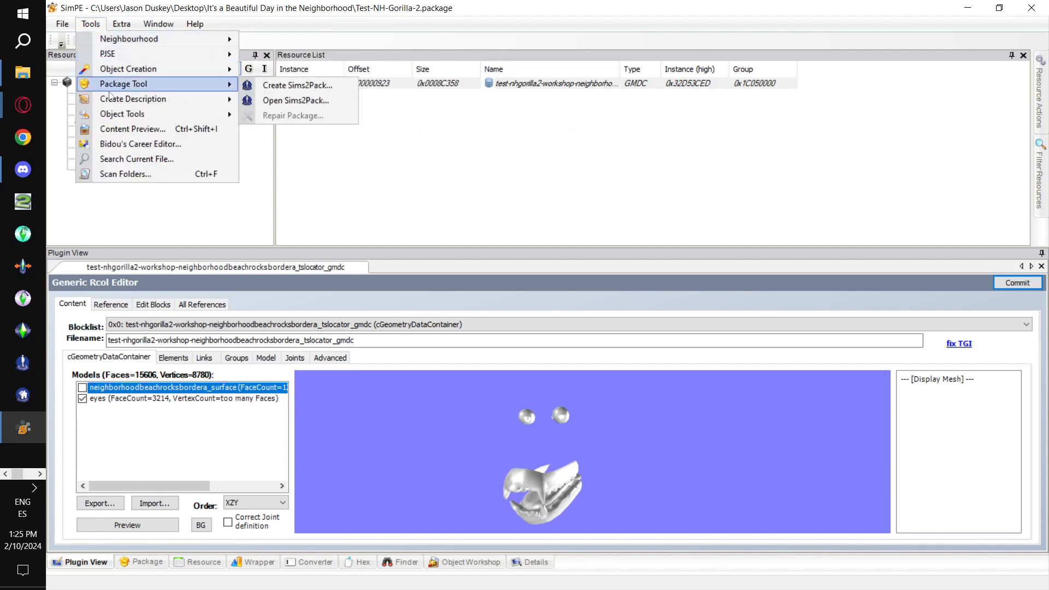
pyautogui.moveTo(213, 114)
pyautogui.click(343, 174)
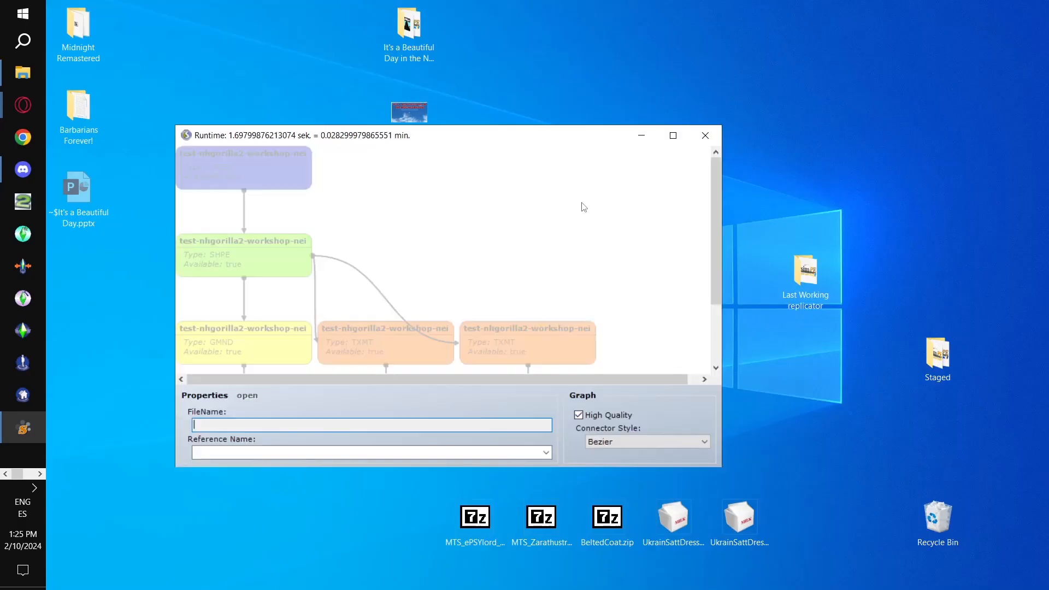
pyautogui.click(673, 135)
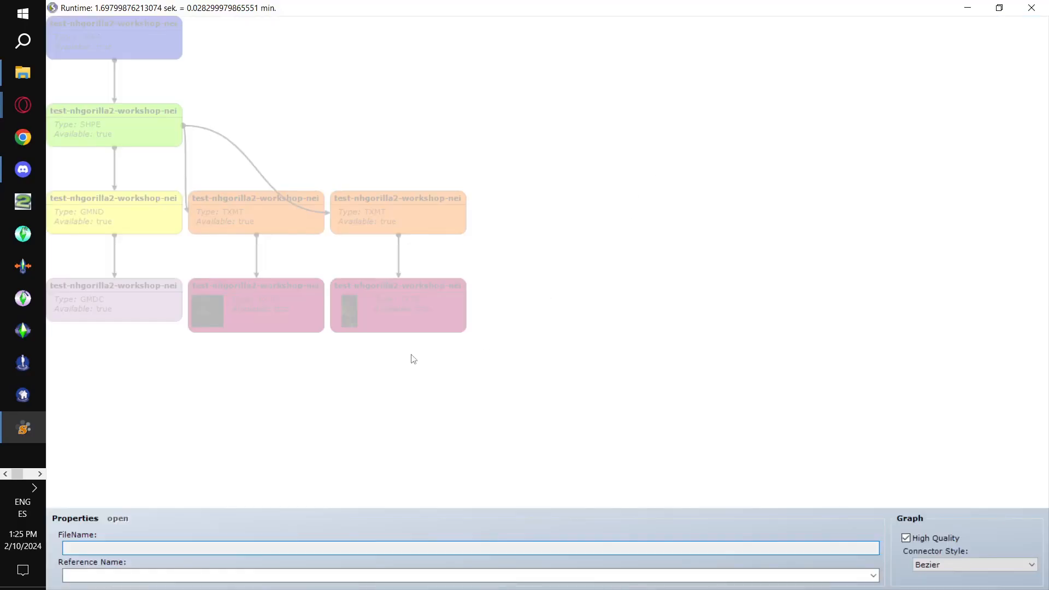
pyautogui.click(148, 121)
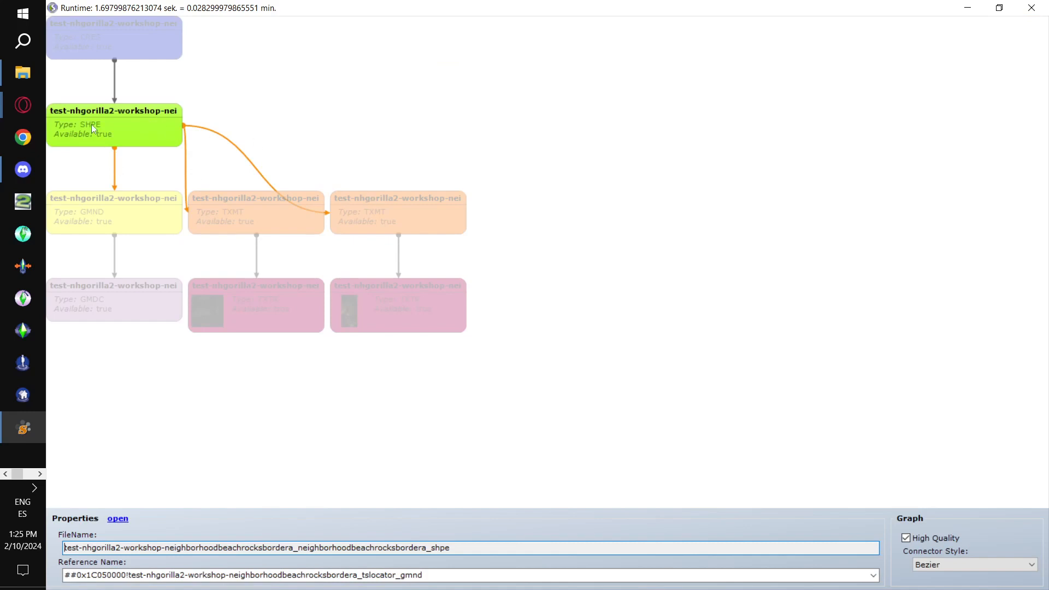
pyautogui.moveTo(431, 219); pyautogui.dragTo(457, 137)
pyautogui.moveTo(435, 321); pyautogui.dragTo(488, 274)
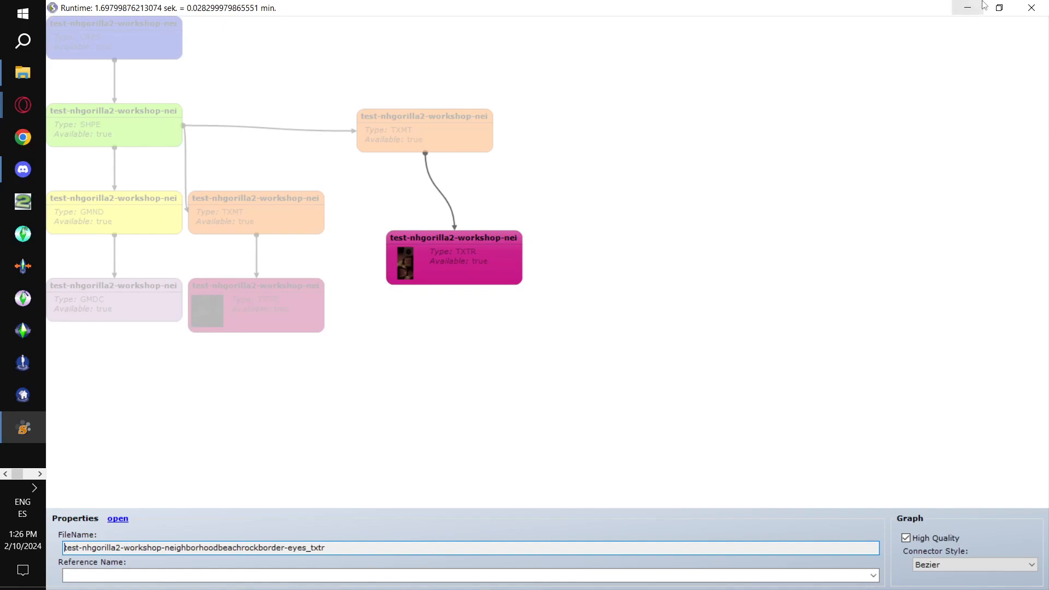
pyautogui.click(1032, 9)
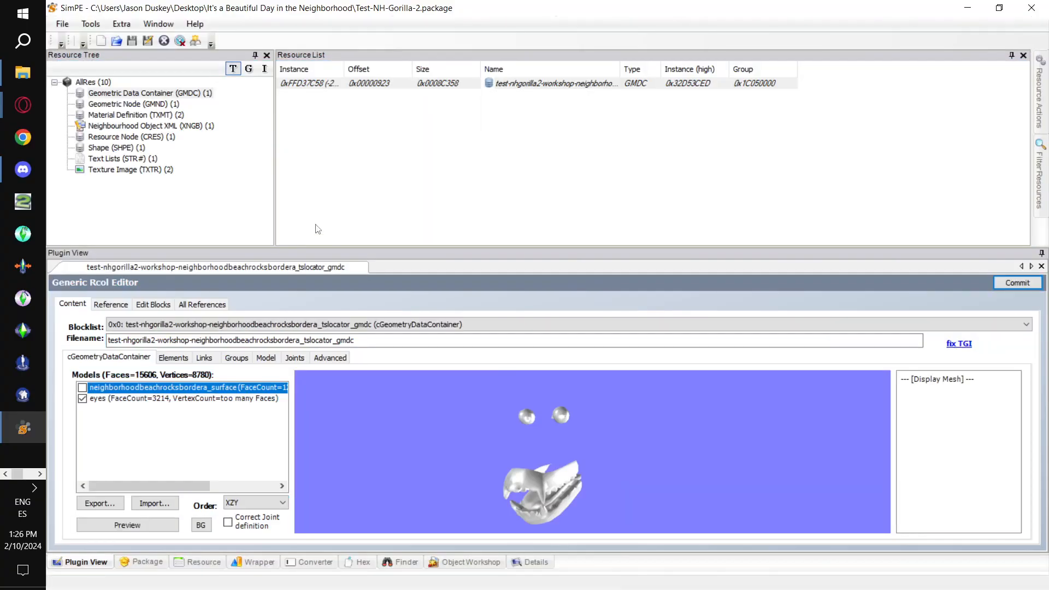
# Set the Subset Name of the Shape part that uses the eyes material to "eyes" and commit the Shape.
pyautogui.click(136, 171)
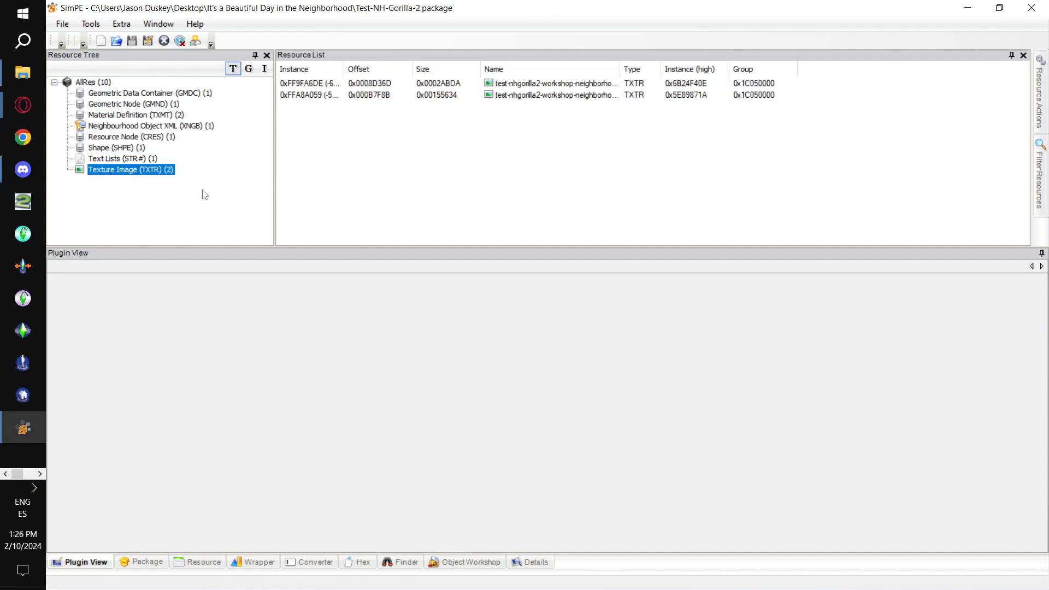
pyautogui.click(113, 148)
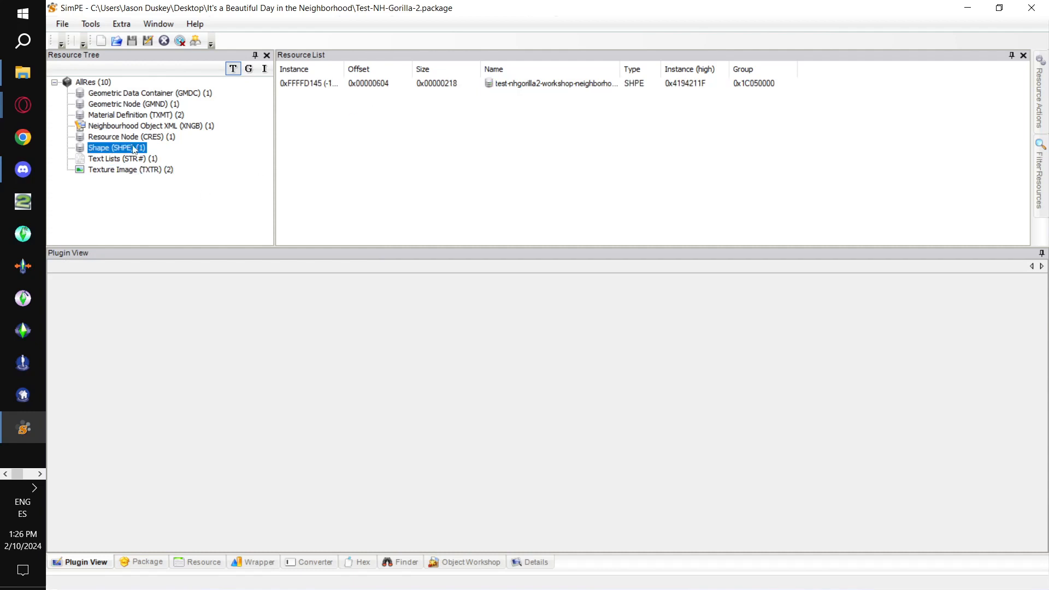
pyautogui.click(408, 83)
pyautogui.click(205, 386)
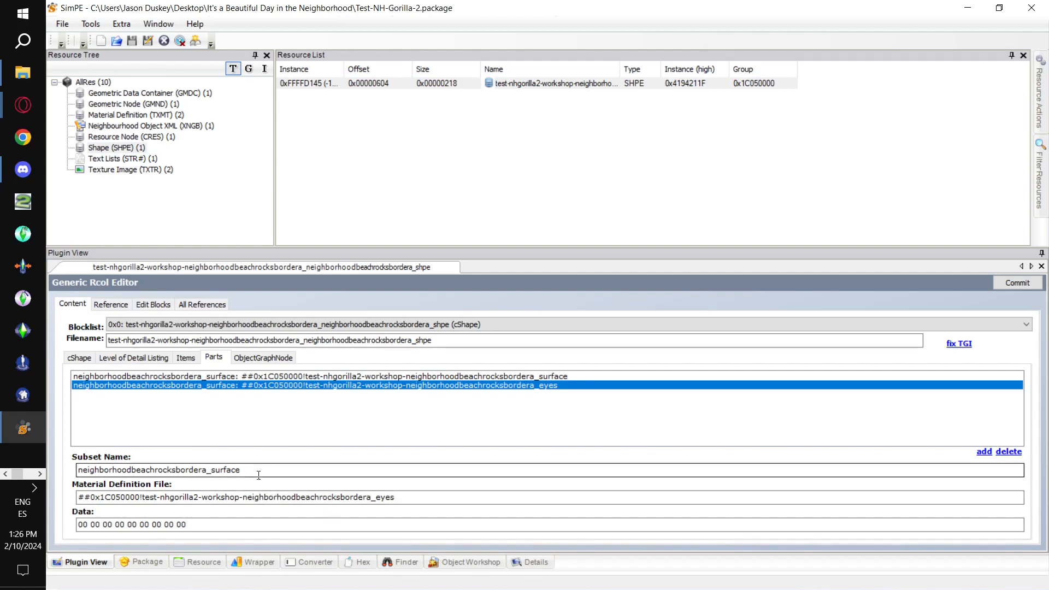
pyautogui.doubleClick(265, 471)
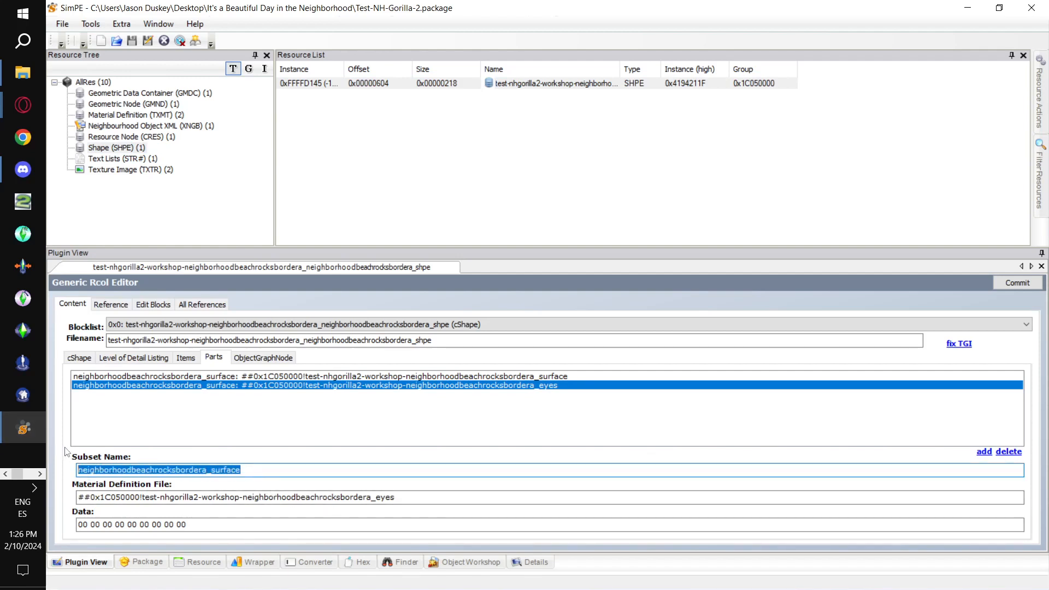
pyautogui.write('eyes')
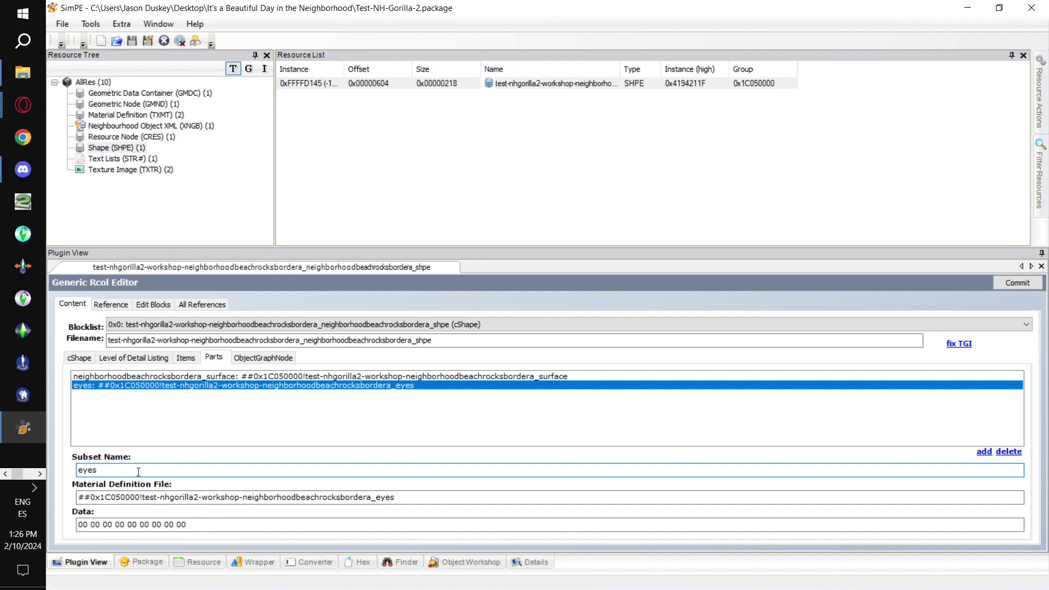
pyautogui.click(1017, 283)
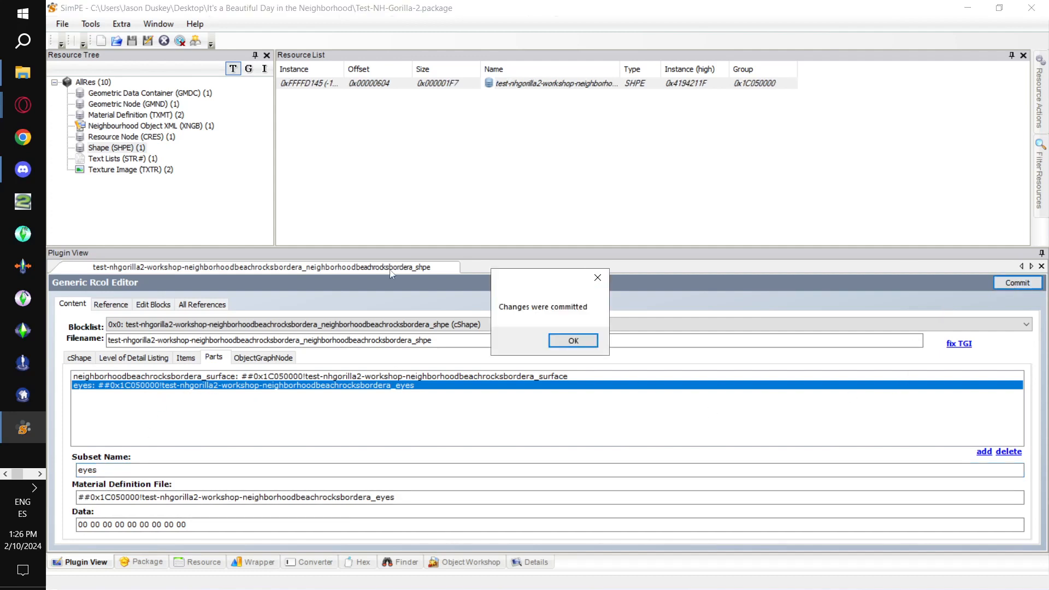
pyautogui.click(573, 341)
# Preview the complete gorilla mesh from the Geometric Data Container with both subsets included and rotate it slightly.
pyautogui.click(190, 94)
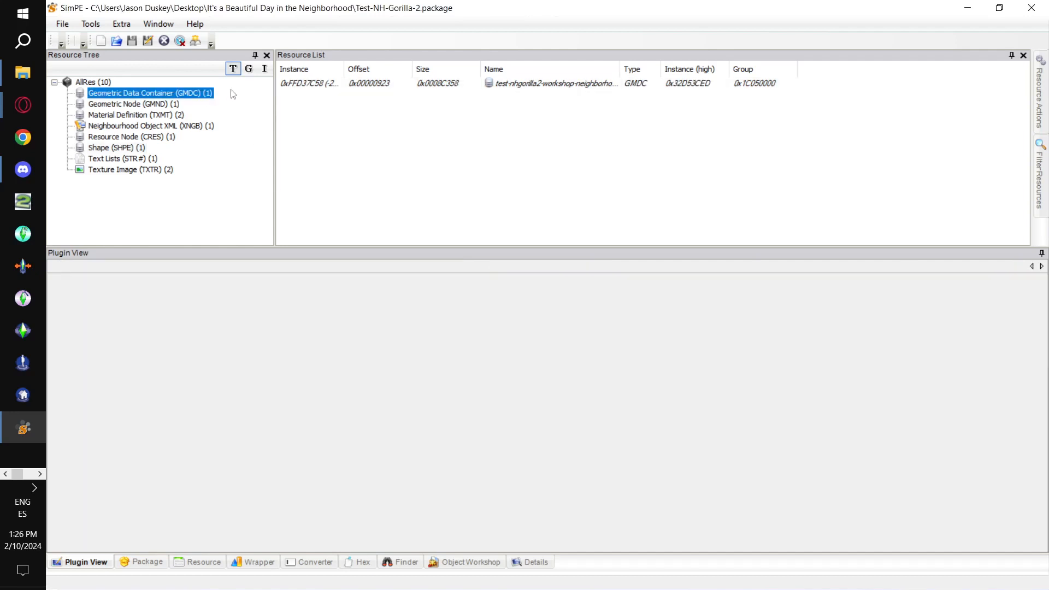
pyautogui.click(332, 87)
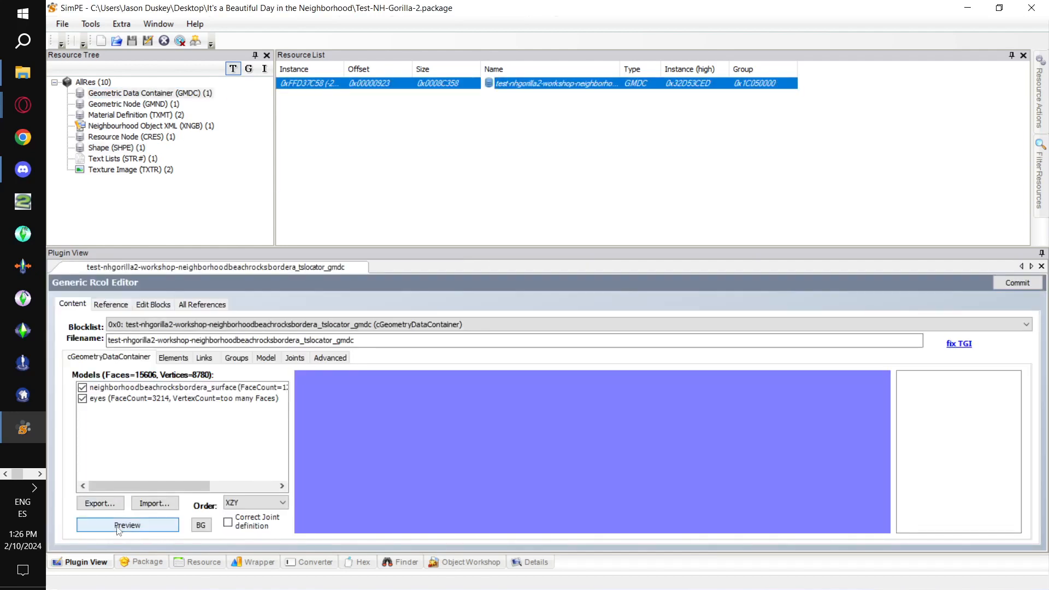
pyautogui.click(118, 528)
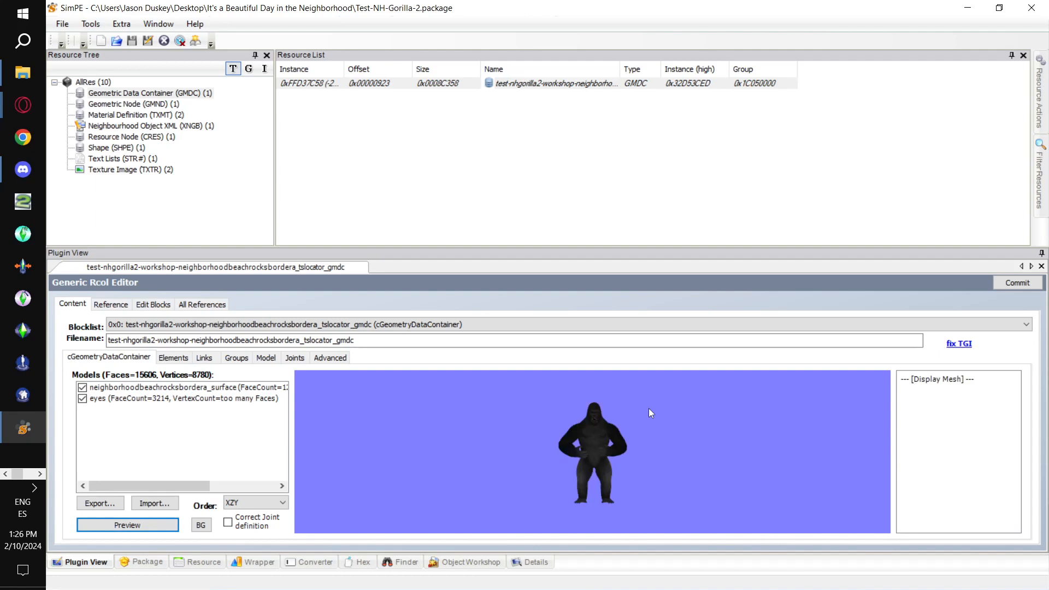
pyautogui.moveTo(517, 459)
pyautogui.mouseDown()
pyautogui.moveTo(619, 482)
pyautogui.moveTo(526, 500)
pyautogui.moveTo(505, 476)
pyautogui.moveTo(571, 477)
pyautogui.moveTo(523, 467)
pyautogui.mouseUp()
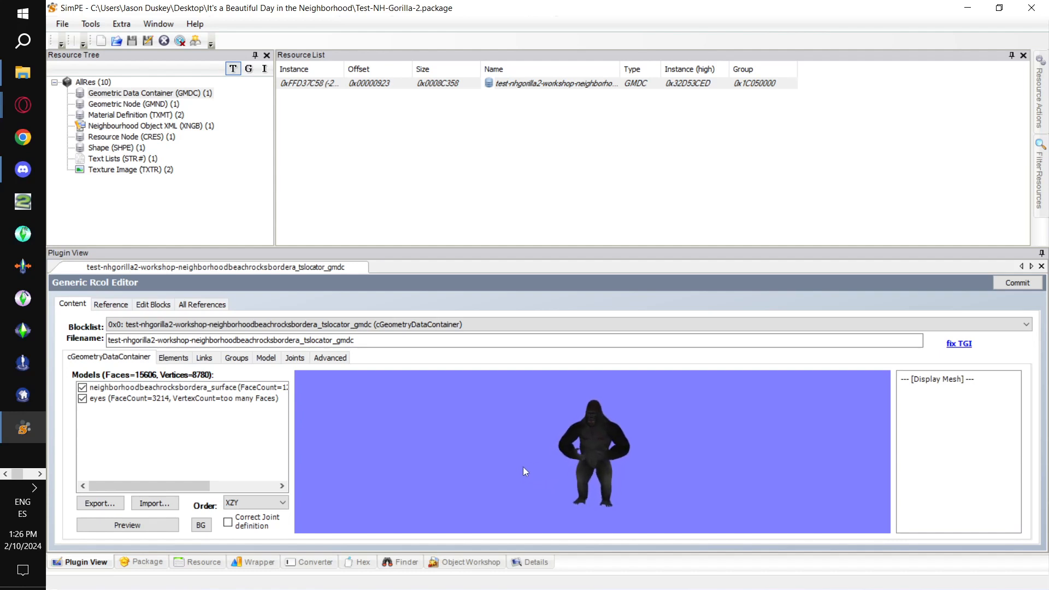
# Commit the Geometric Data Container and save the package.
pyautogui.click(1032, 283)
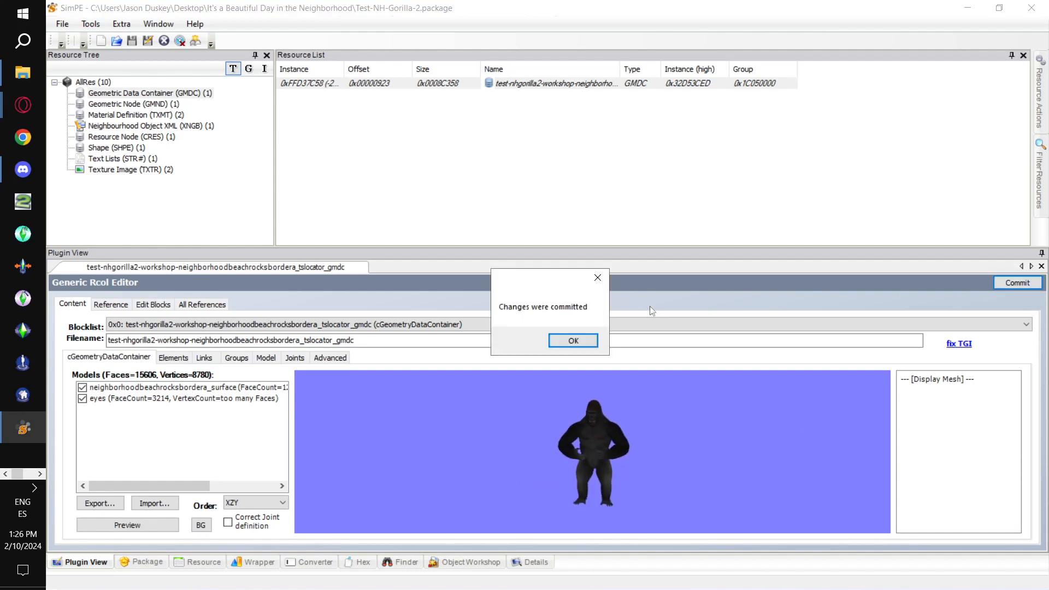
pyautogui.click(565, 340)
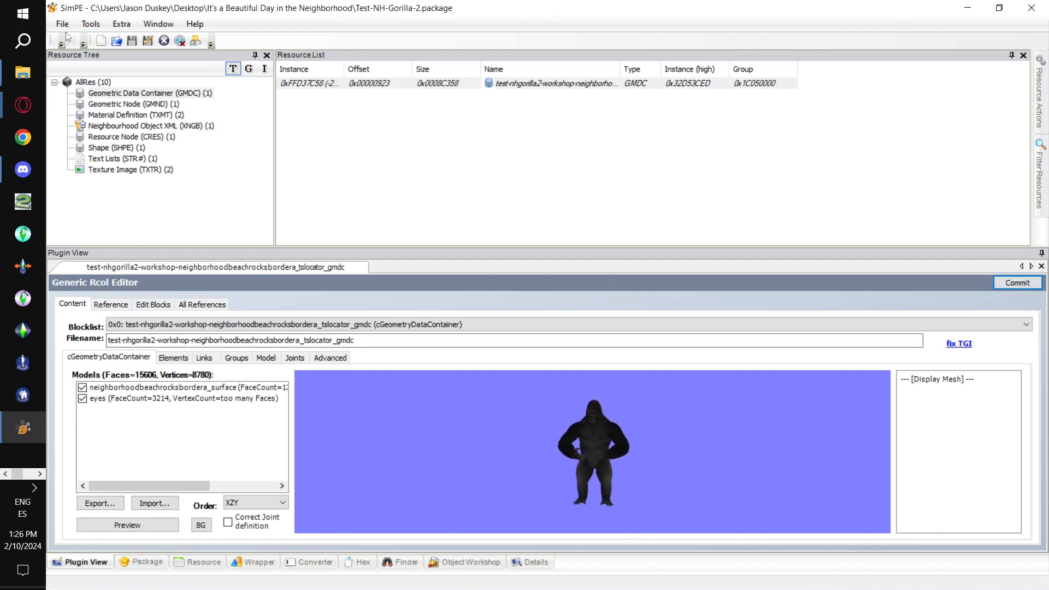
pyautogui.click(63, 24)
pyautogui.click(82, 99)
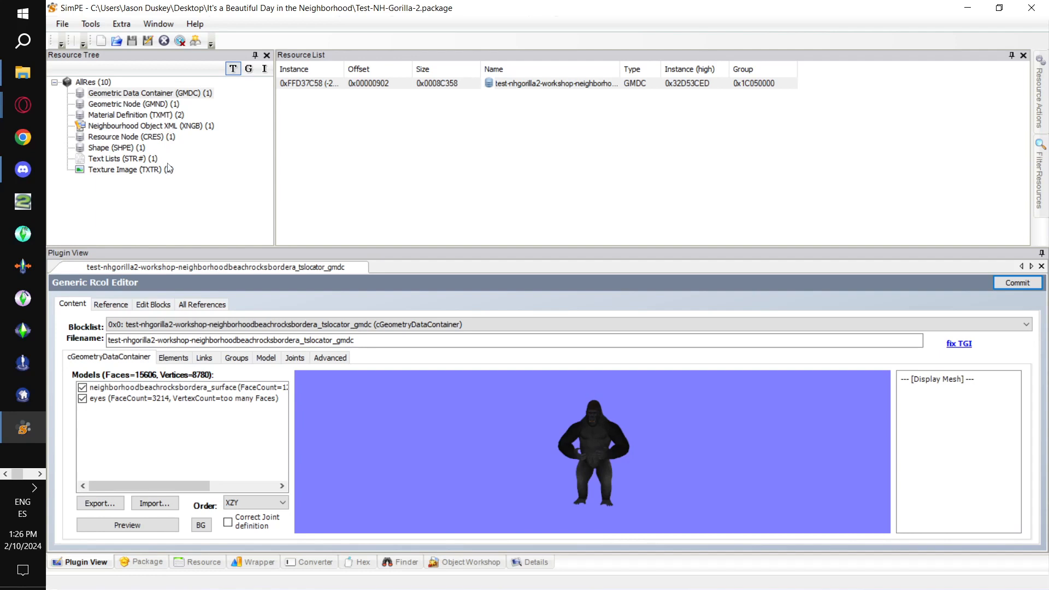
# Set the name value in the Neighbourhood Object XML of the Beach Boulder to "George".
pyautogui.click(183, 127)
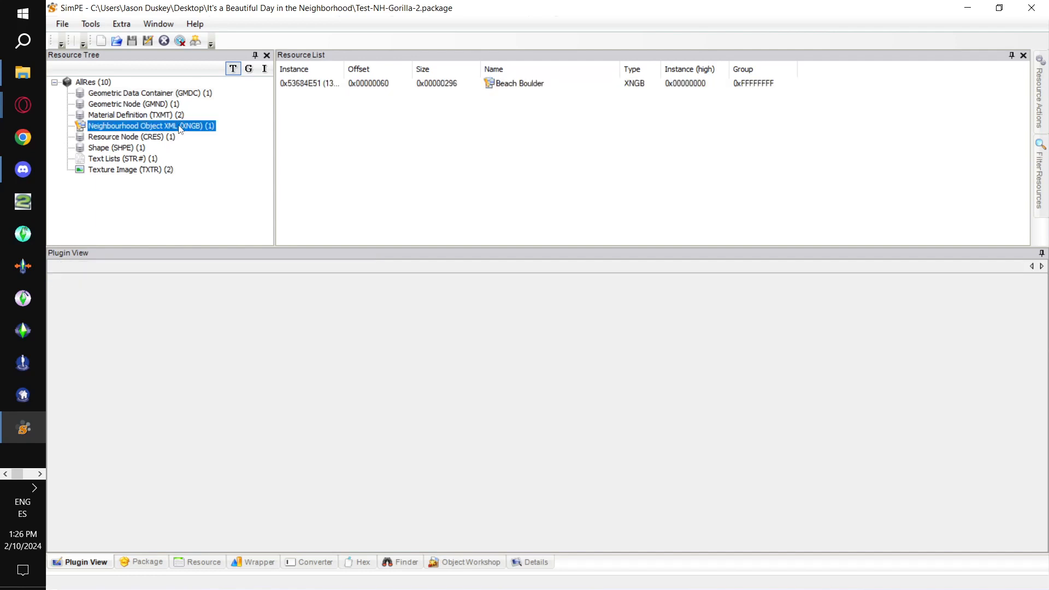
pyautogui.click(351, 83)
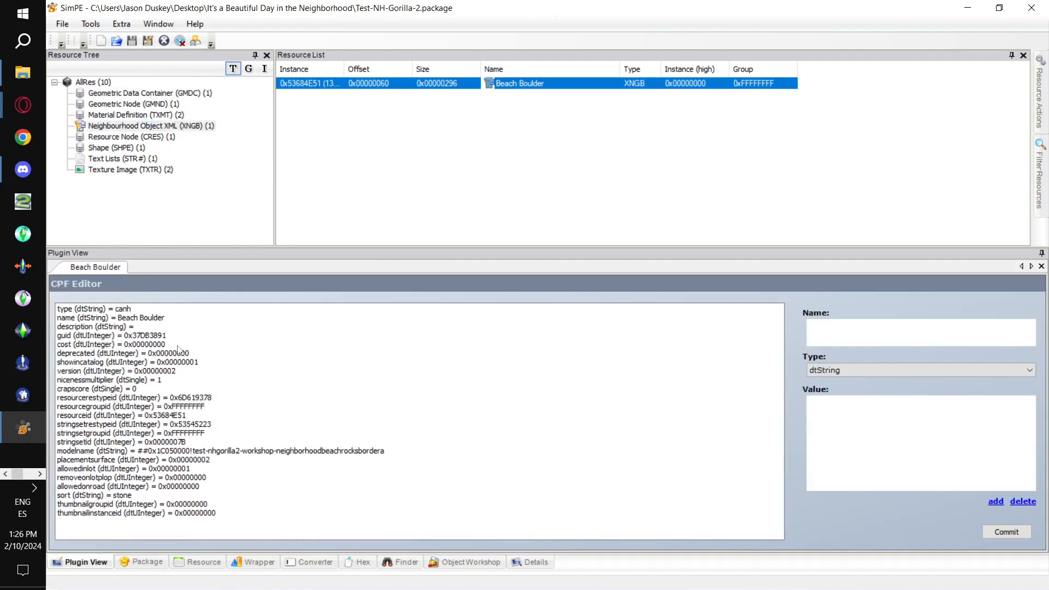
pyautogui.click(140, 318)
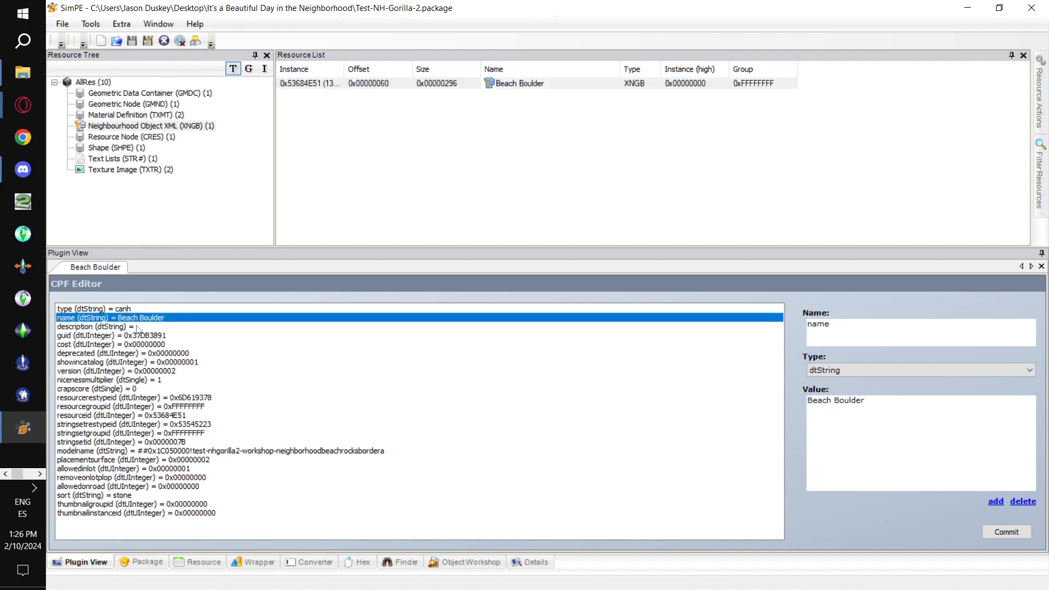
pyautogui.moveTo(885, 405); pyautogui.dragTo(527, 382)
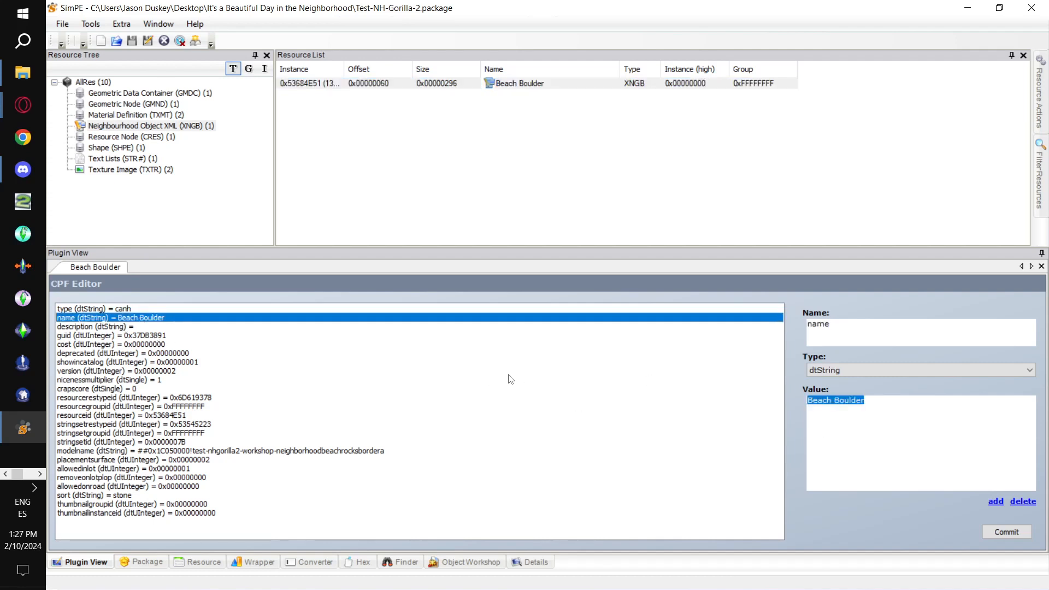
pyautogui.write('George')
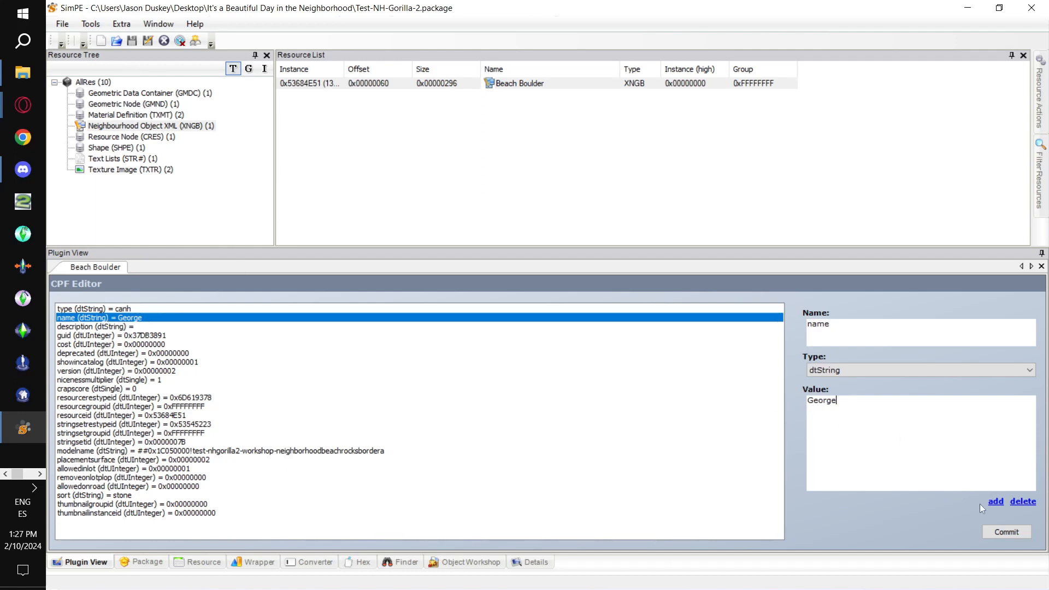
# Set the object's description value in the Neighbourhood Object XML to "A big gorrila".
pyautogui.click(120, 327)
pyautogui.write('A')
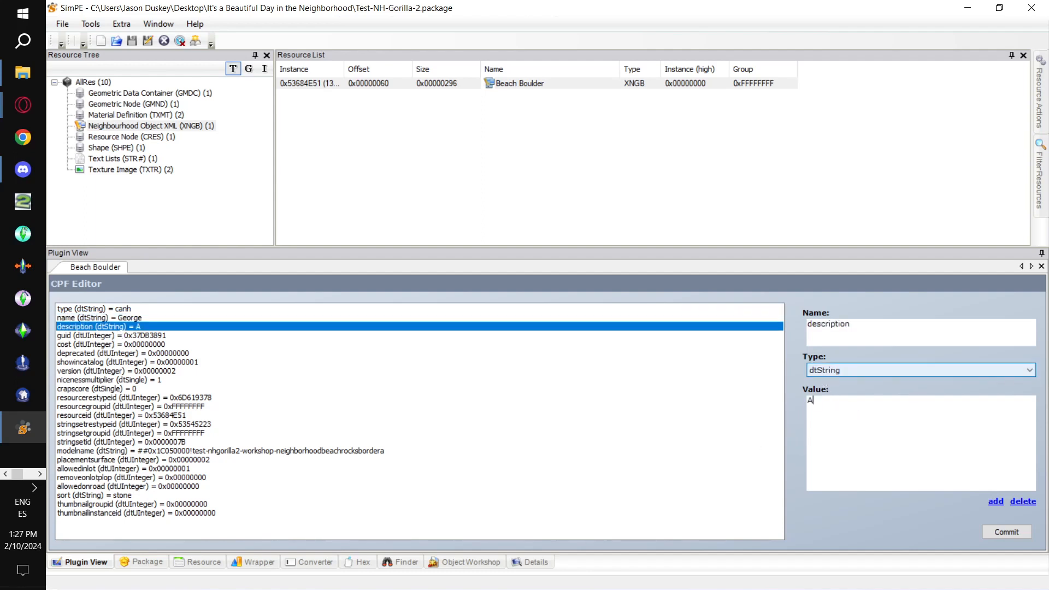
pyautogui.write(' big gorrila')
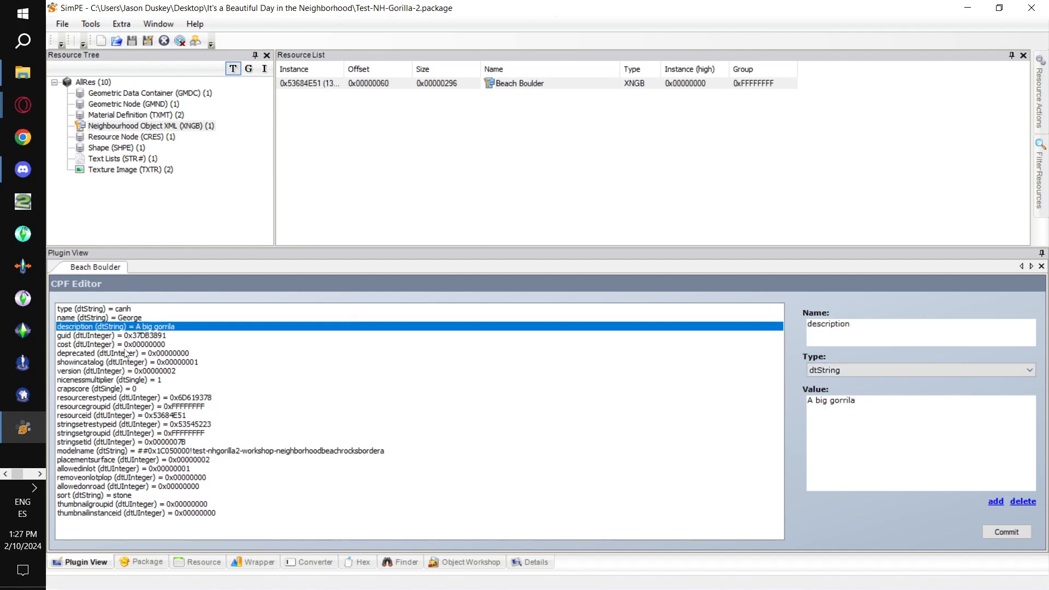
# Review the guid, cost, resourcerestypeid and stringsetid entries of the Neighbourhood Object XML.
pyautogui.click(114, 336)
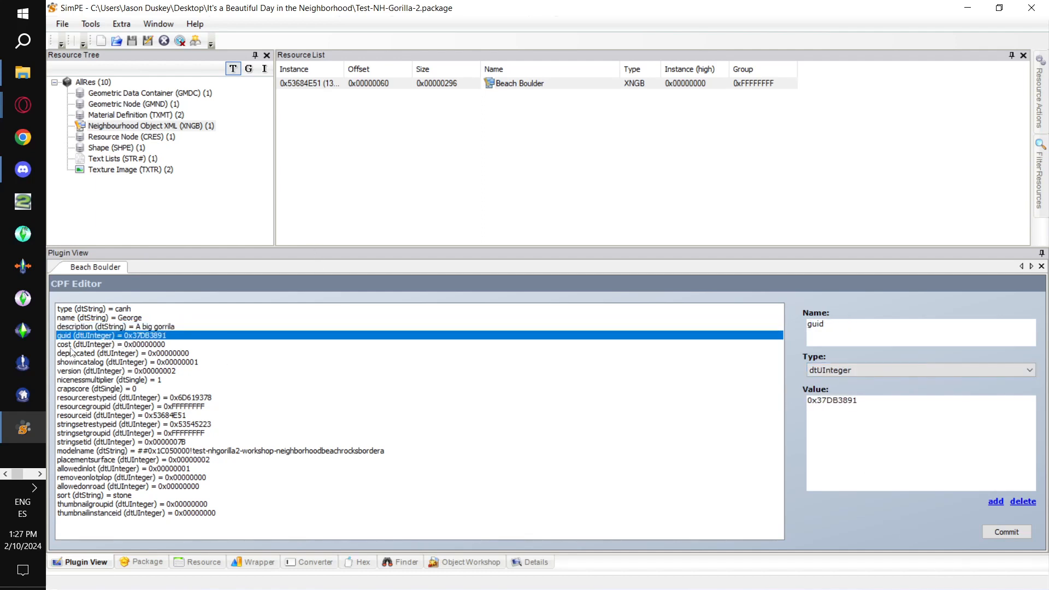
pyautogui.click(108, 346)
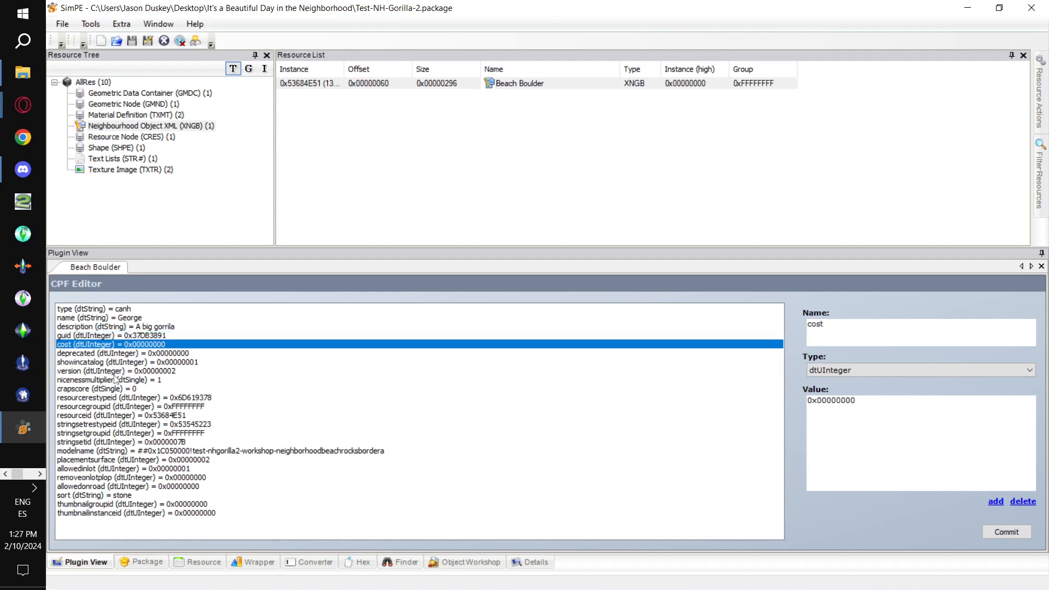
pyautogui.click(123, 399)
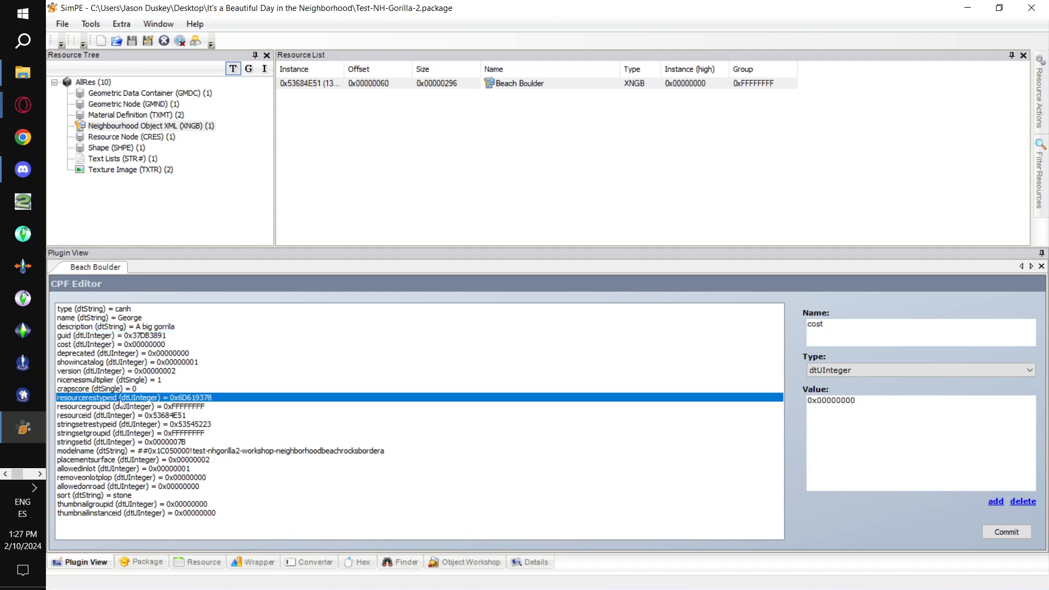
pyautogui.click(162, 443)
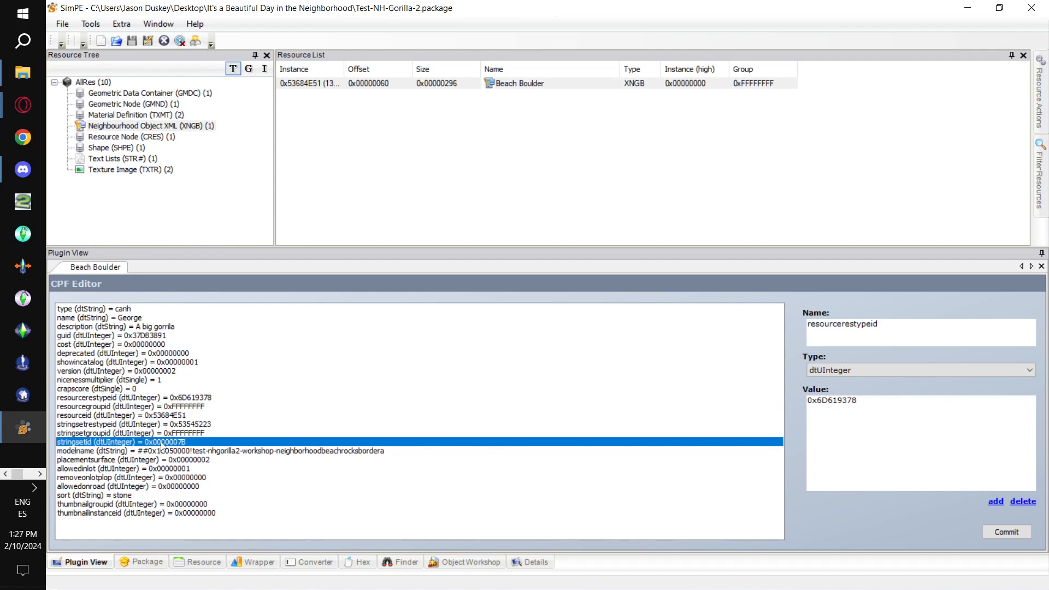
# Review the placement entries of the Neighbourhood Object XML and set its allowedonroad value to 0x00000001.
pyautogui.click(122, 460)
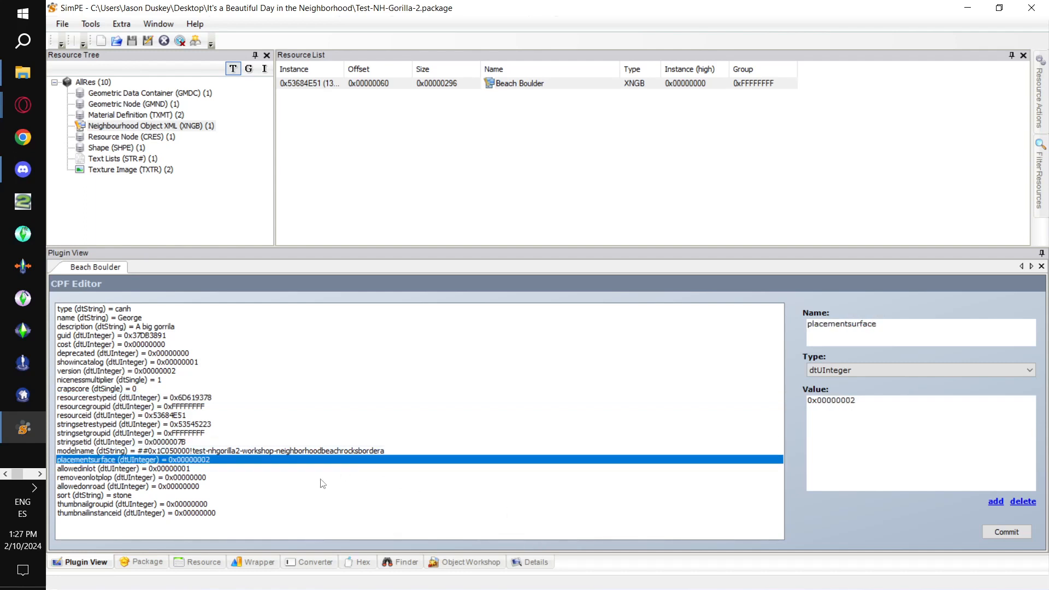
pyautogui.click(131, 470)
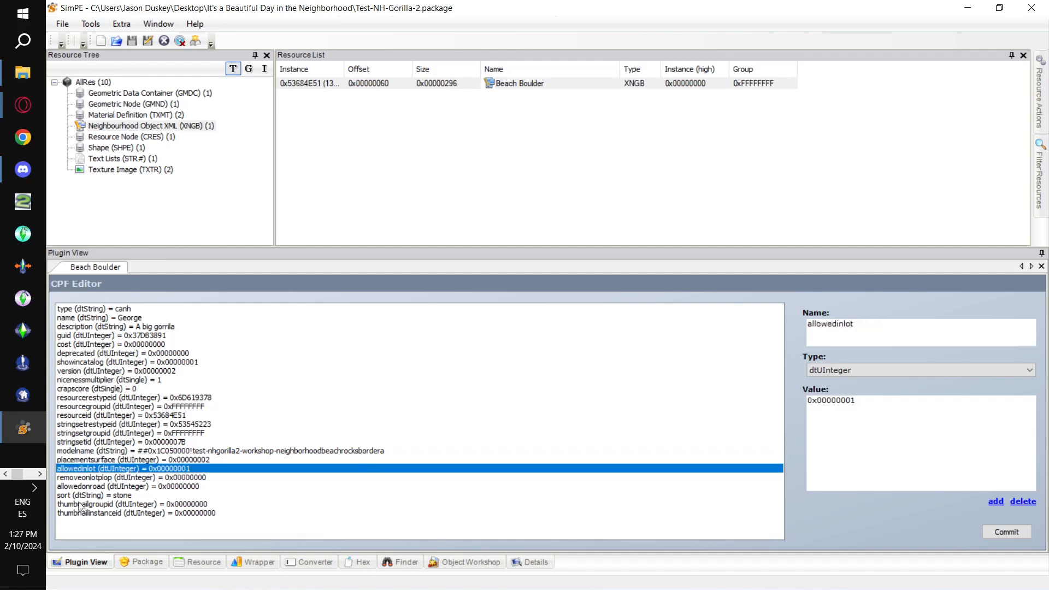
pyautogui.click(87, 487)
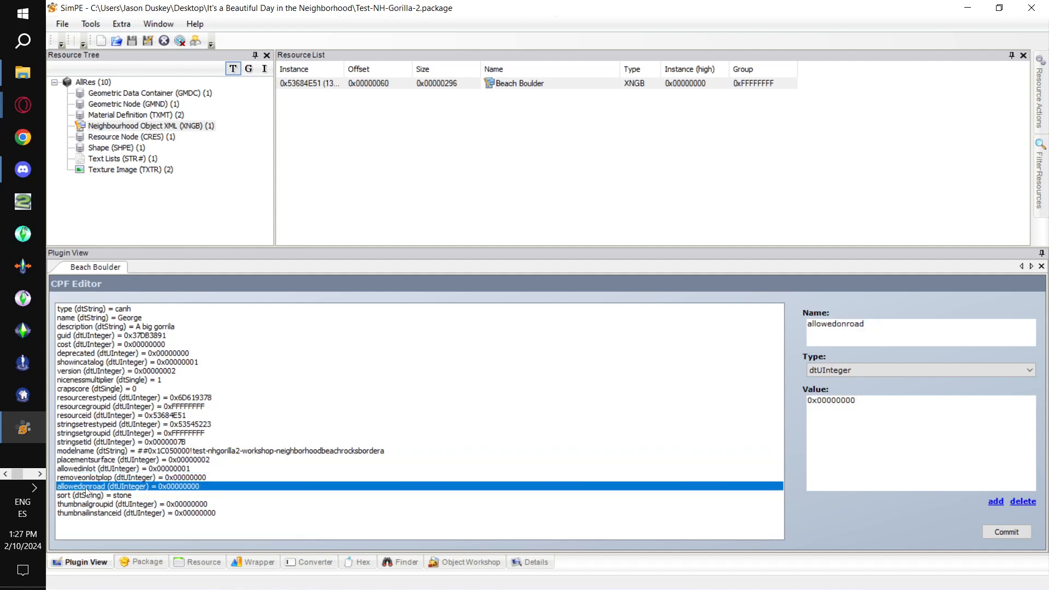
pyautogui.press('BackSpace')
pyautogui.write('1')
pyautogui.click(205, 478)
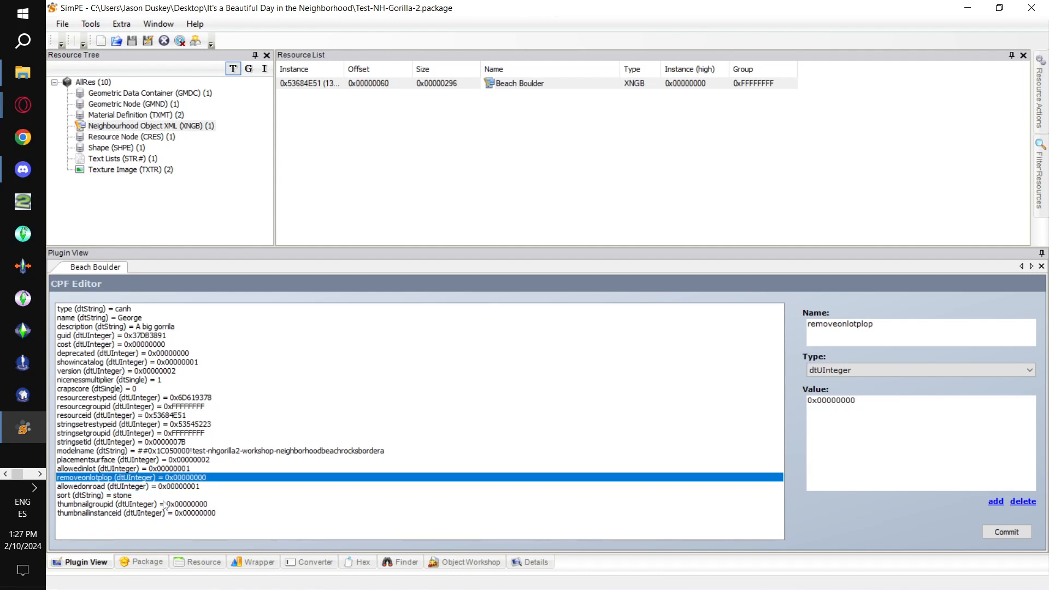
# Set the sort value of the Neighbourhood Object XML to "effects".
pyautogui.click(131, 495)
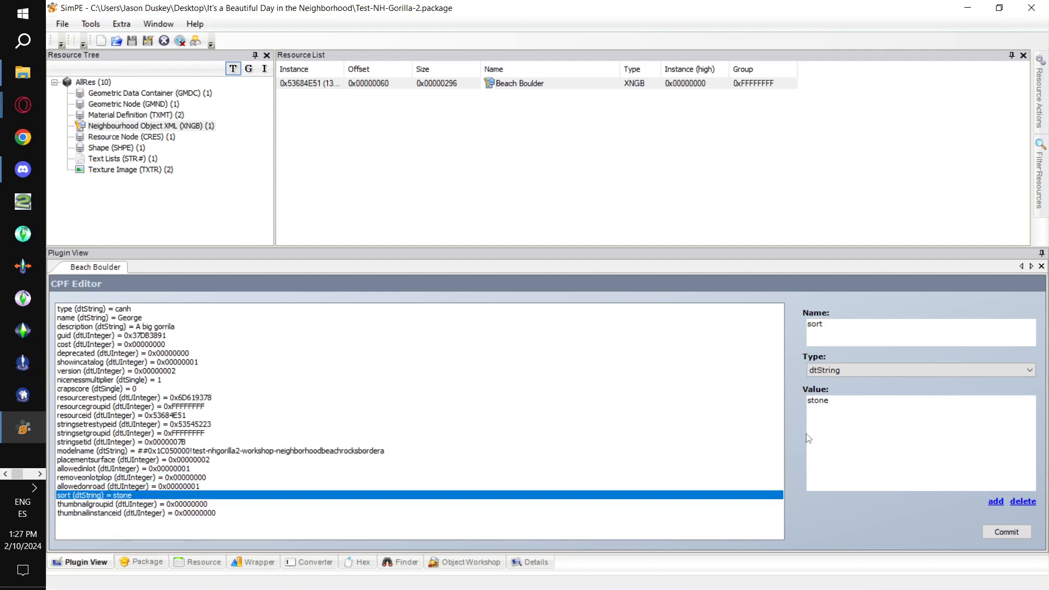
pyautogui.hotkey('ctrl', 'a')
pyautogui.write('effe')
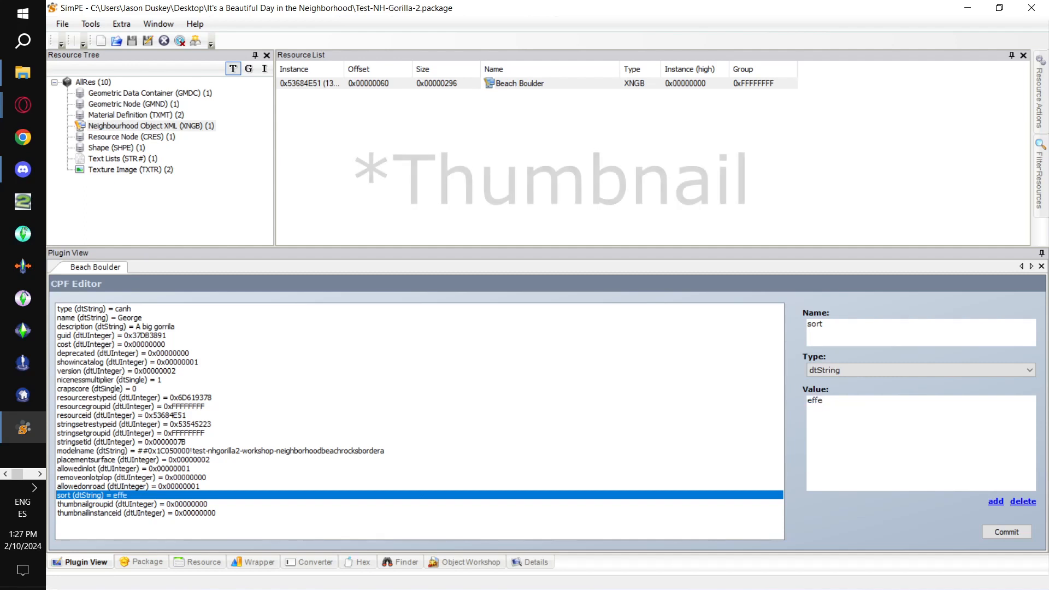
pyautogui.write('cts')
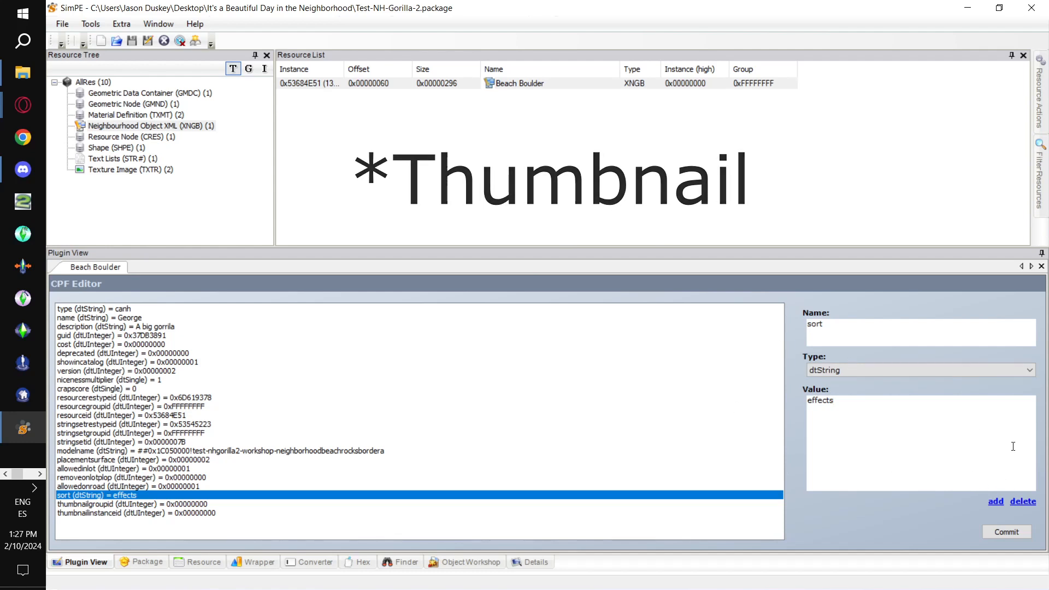
# Commit the Neighbourhood Object XML changes and save the package.
pyautogui.click(1012, 532)
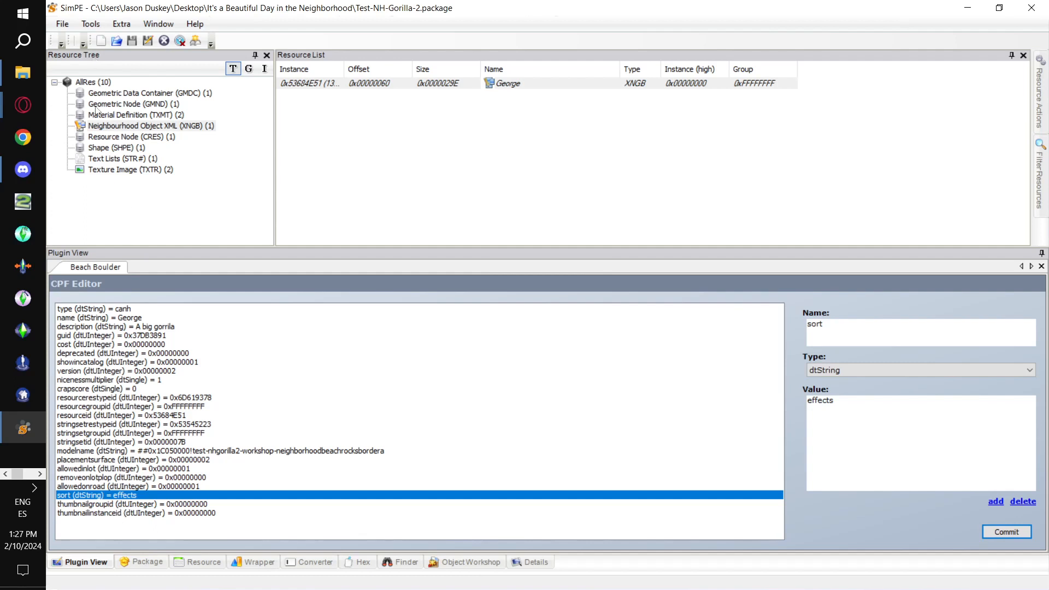
pyautogui.click(57, 26)
pyautogui.click(56, 25)
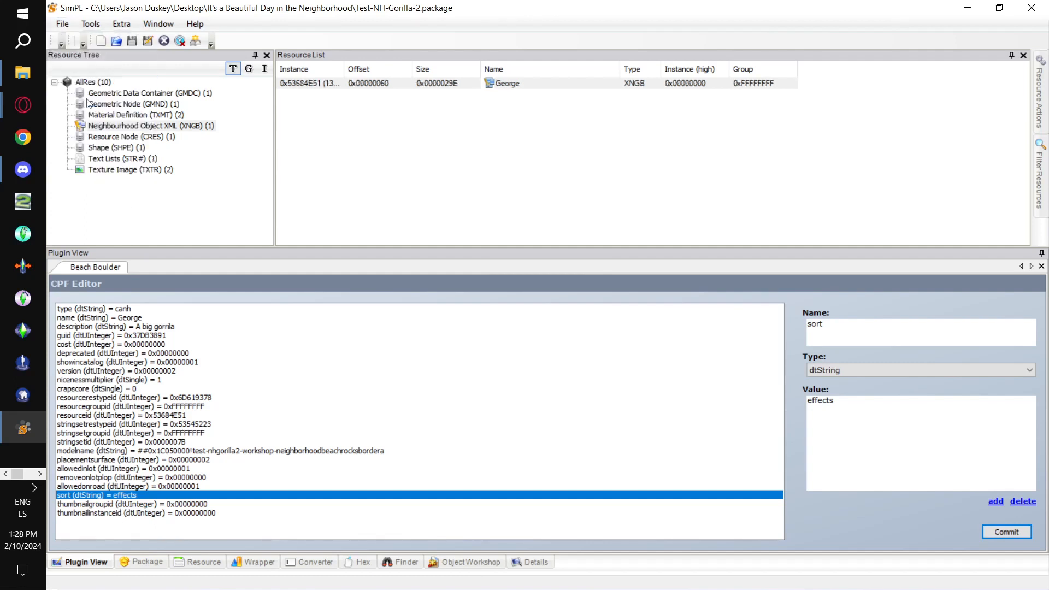
# Open a blank Notepad document for keeping the resource values.
pyautogui.click(19, 17)
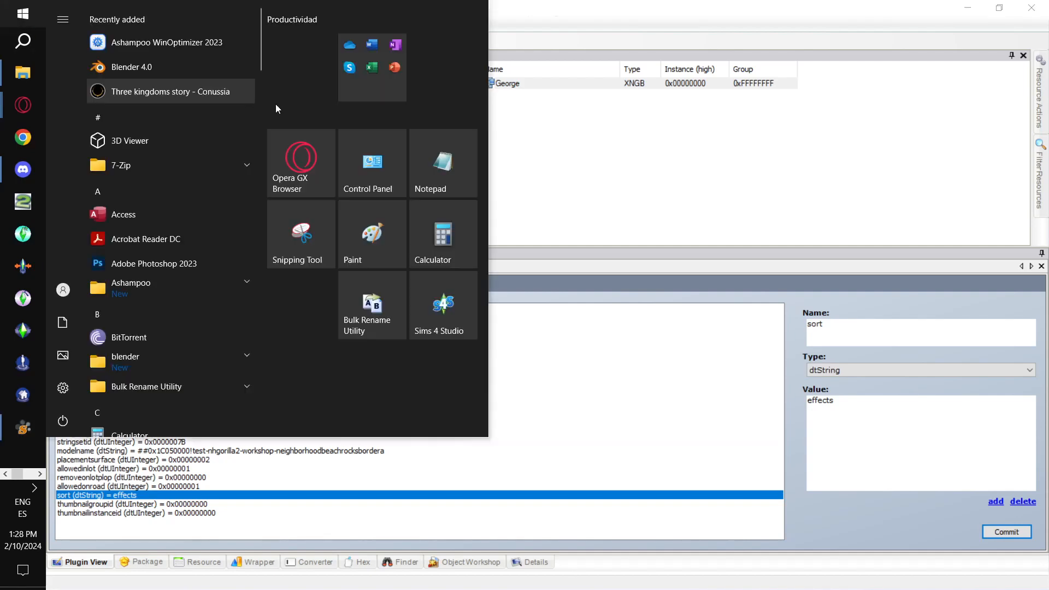
pyautogui.click(457, 161)
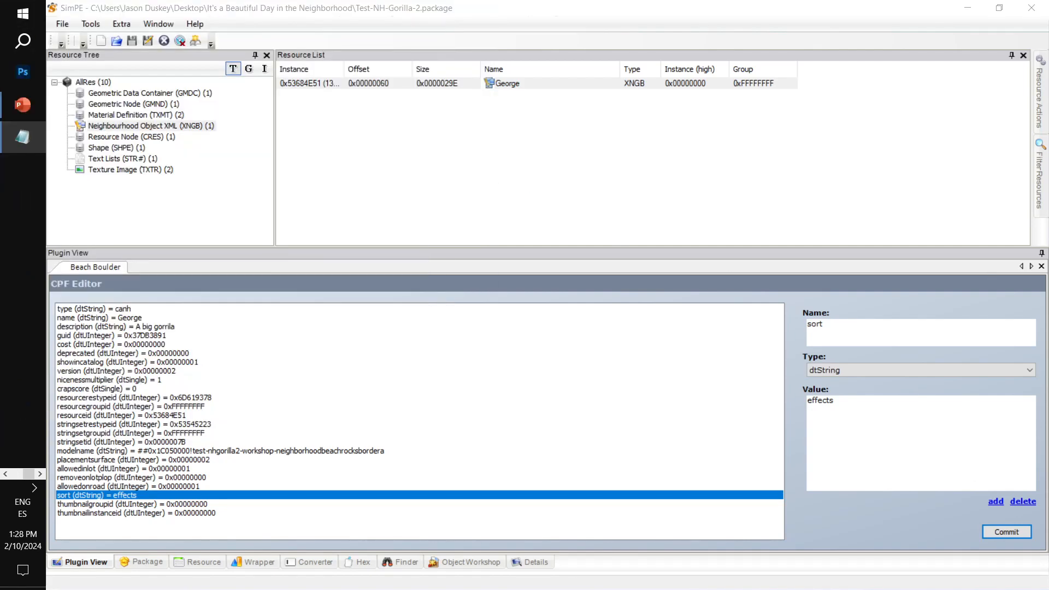
# Add Gorilla Thumb.jpg to the package as a new resource, listing all file types to find it.
pyautogui.click(491, 88)
pyautogui.rightClick(490, 88)
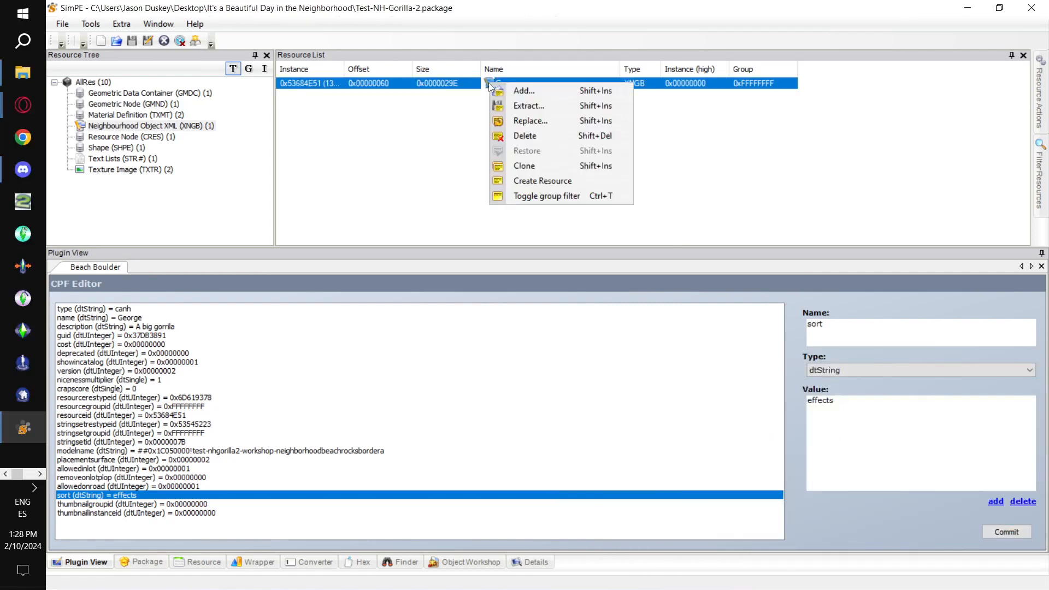
pyautogui.click(511, 93)
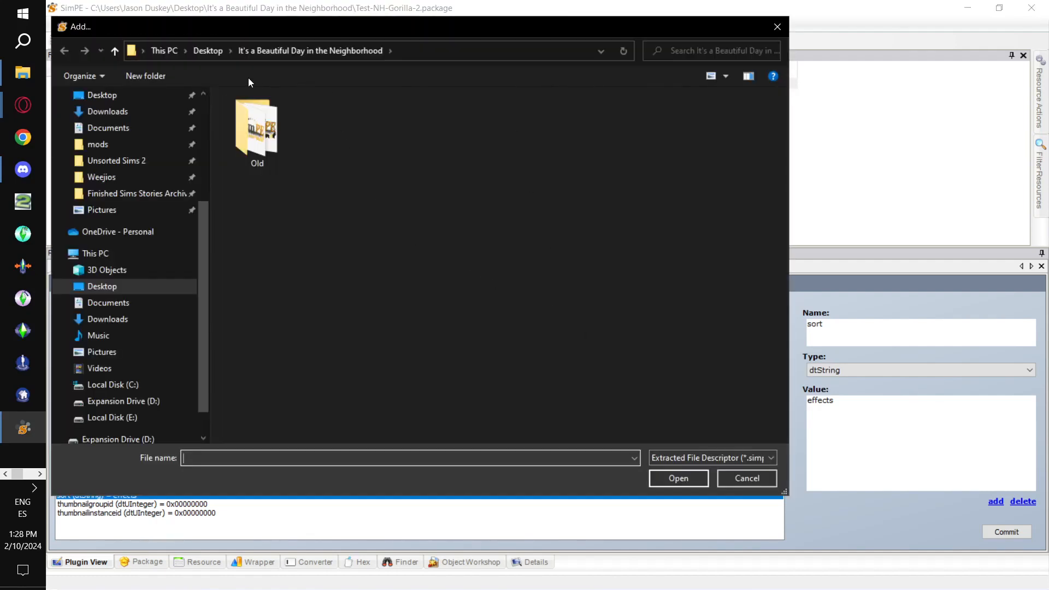
pyautogui.click(687, 462)
pyautogui.click(686, 522)
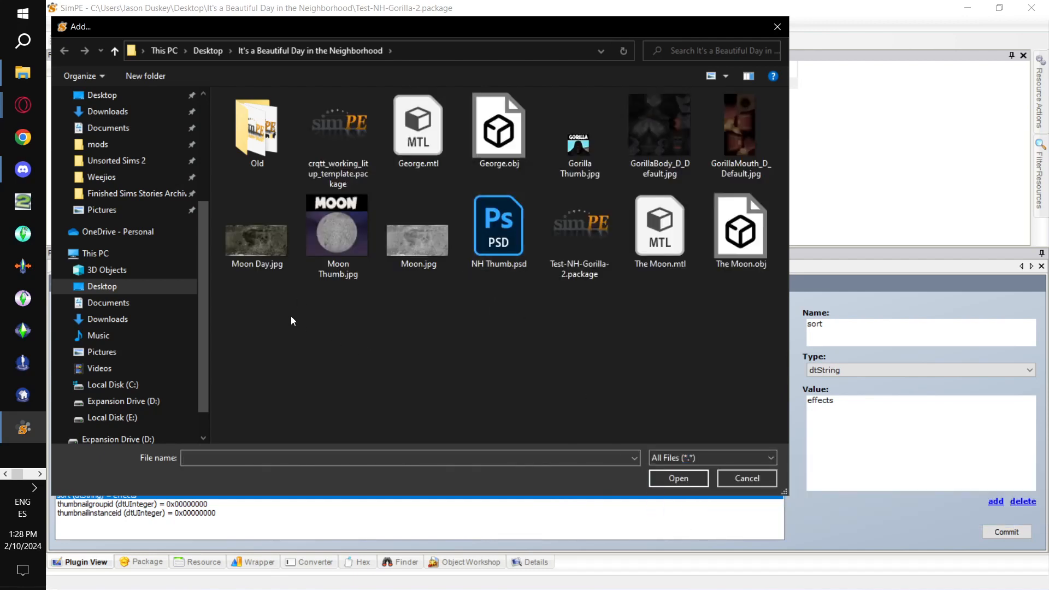
pyautogui.doubleClick(581, 151)
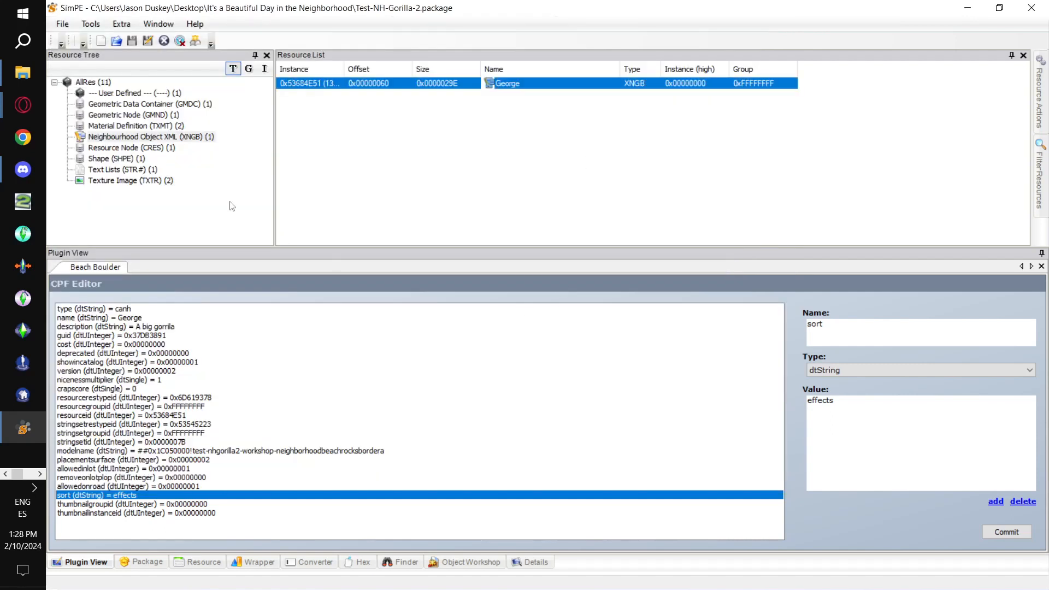
# Set the resource type of the added User Defined resource to jpg/tga/png Image.
pyautogui.click(147, 93)
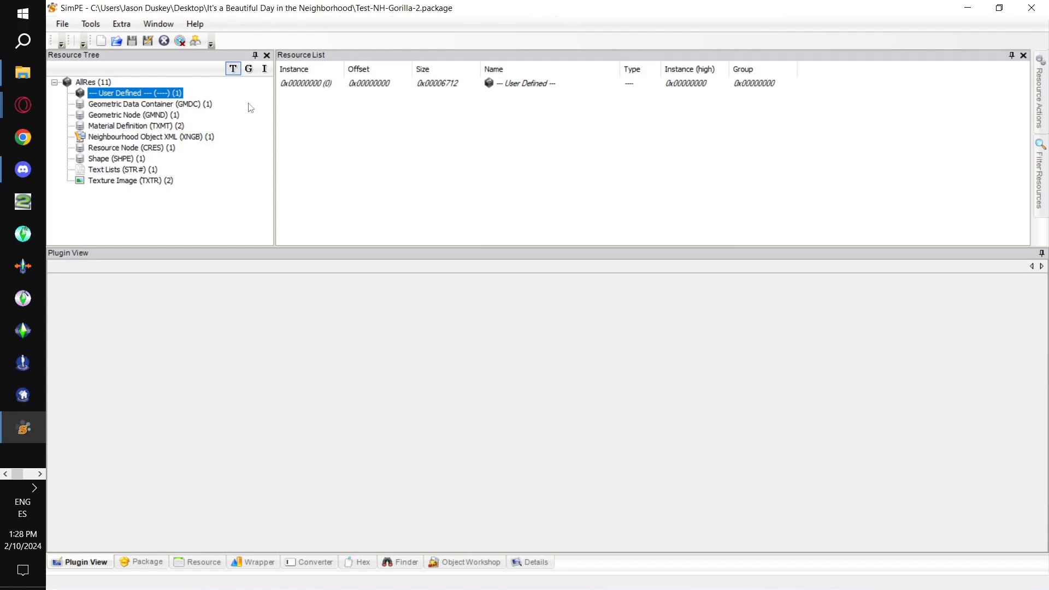
pyautogui.click(335, 83)
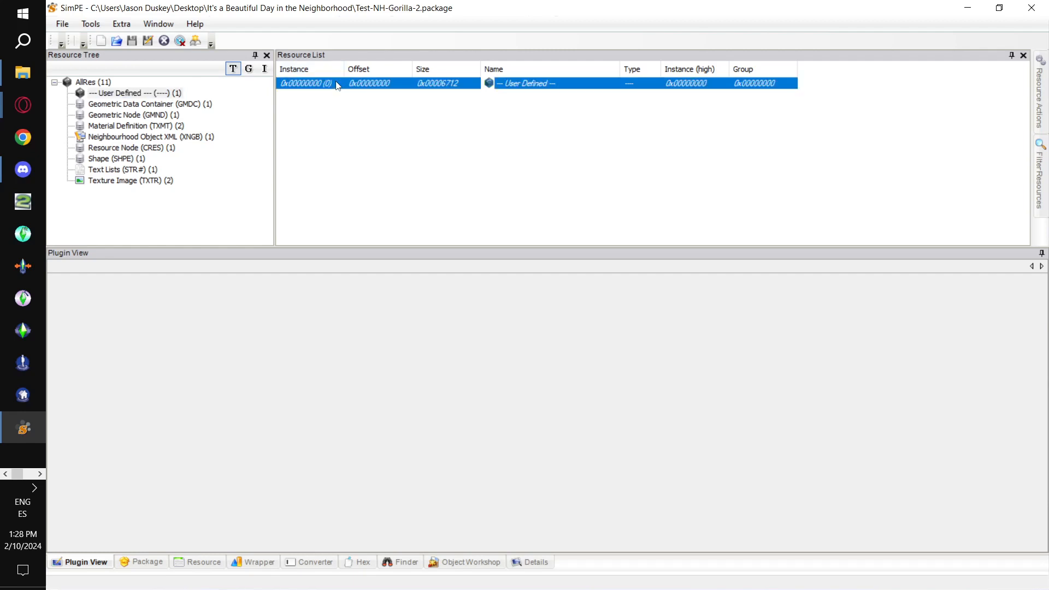
pyautogui.click(209, 565)
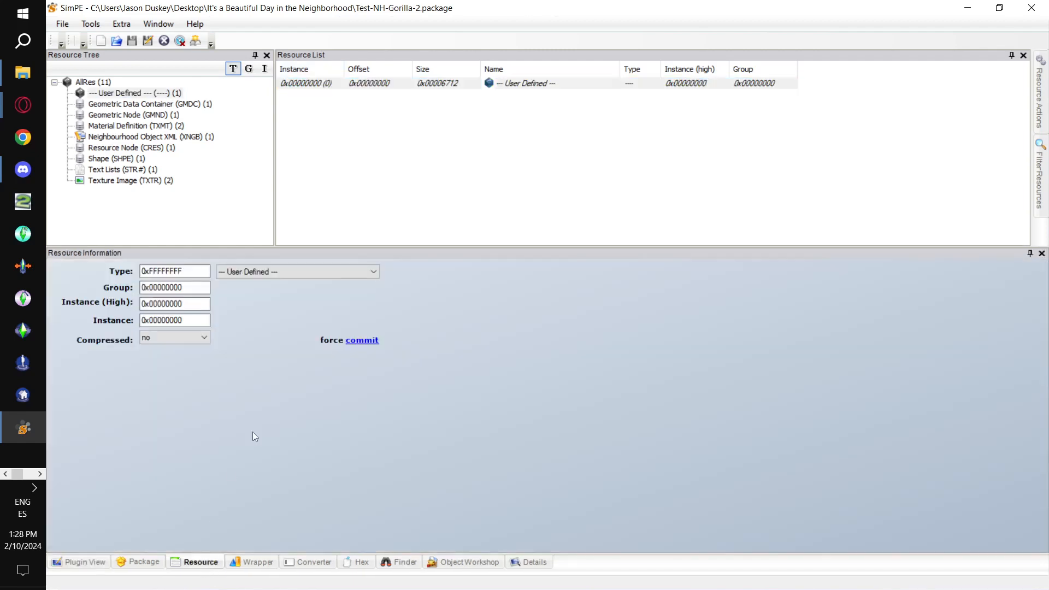
pyautogui.click(270, 273)
pyautogui.scroll(-5, 300, 374)
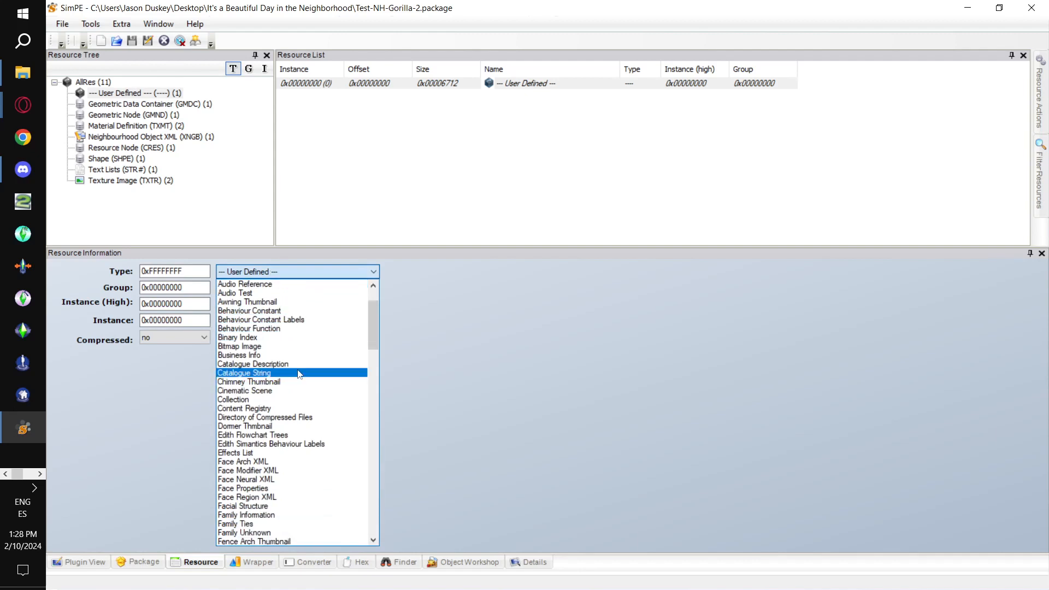
pyautogui.scroll(-14, 300, 374)
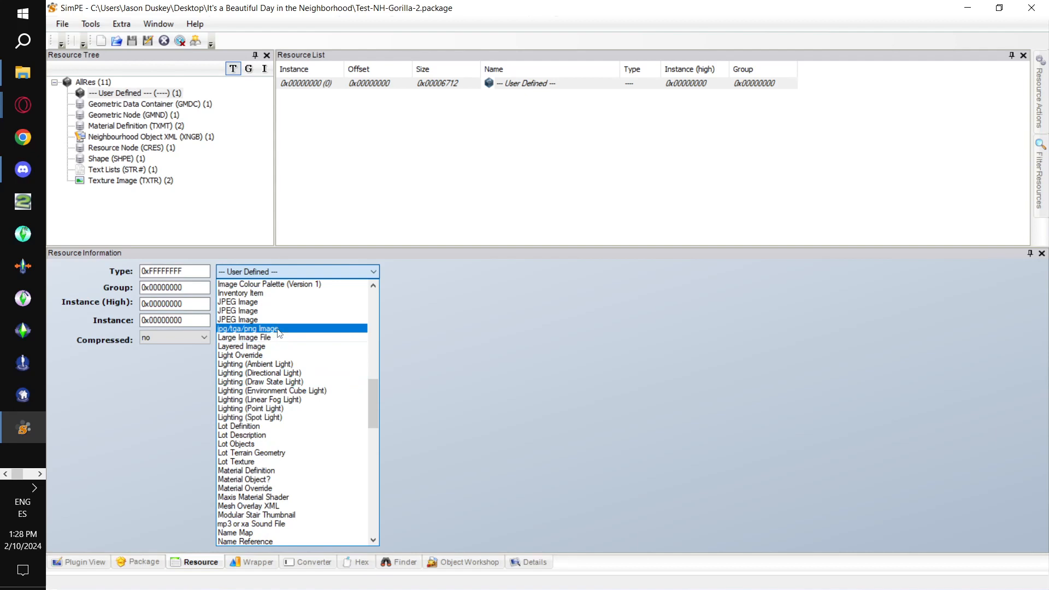
pyautogui.click(278, 329)
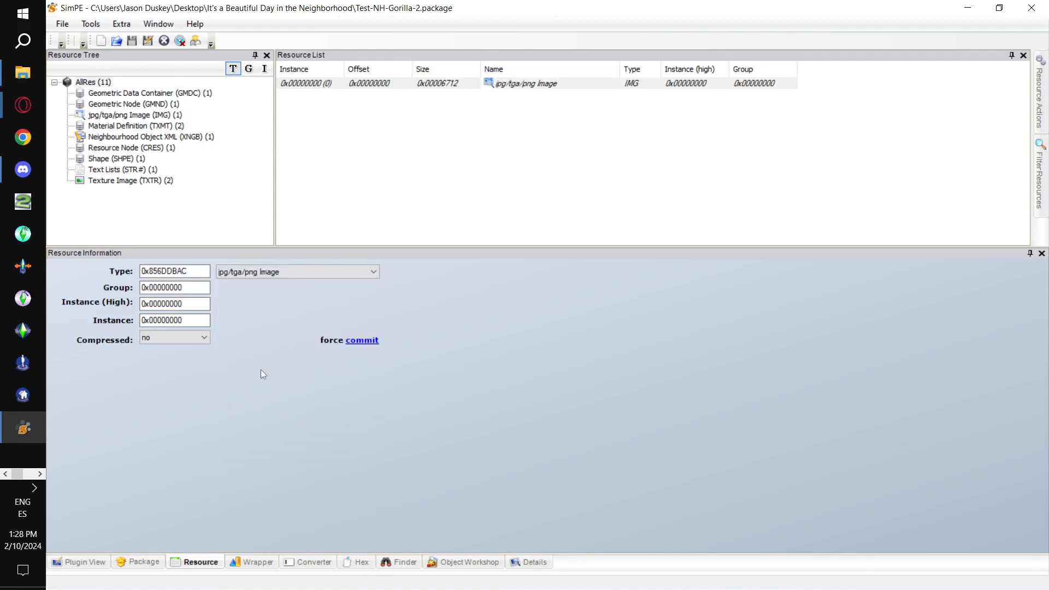
# Generate the CRC 32 hash of "test-nh-gorilla-2" with the Hash Generator and enter 0x86CB73B0 as the image resource's group.
pyautogui.click(101, 26)
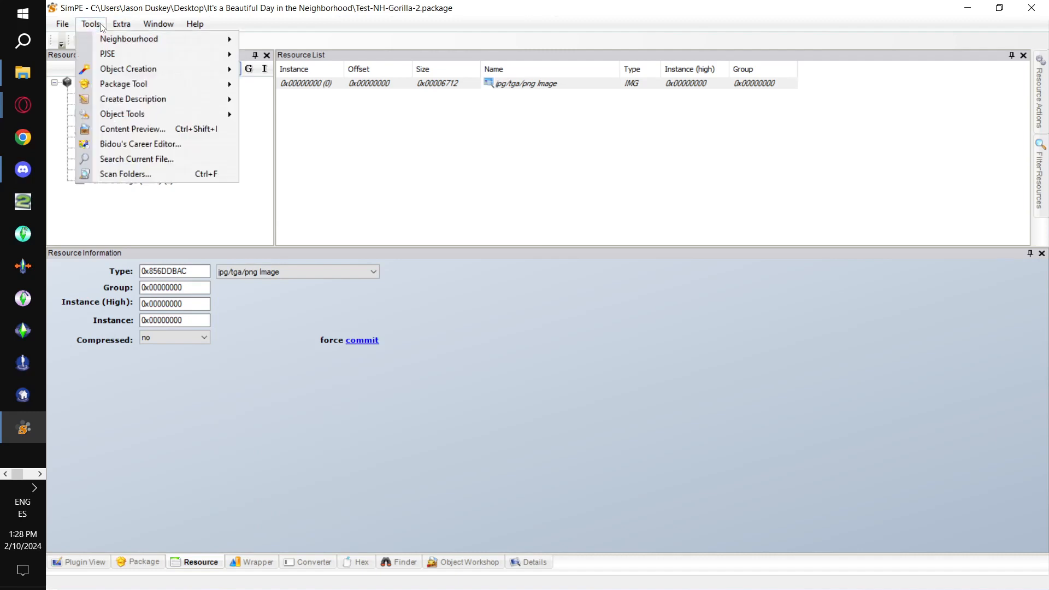
pyautogui.moveTo(138, 90)
pyautogui.moveTo(137, 114)
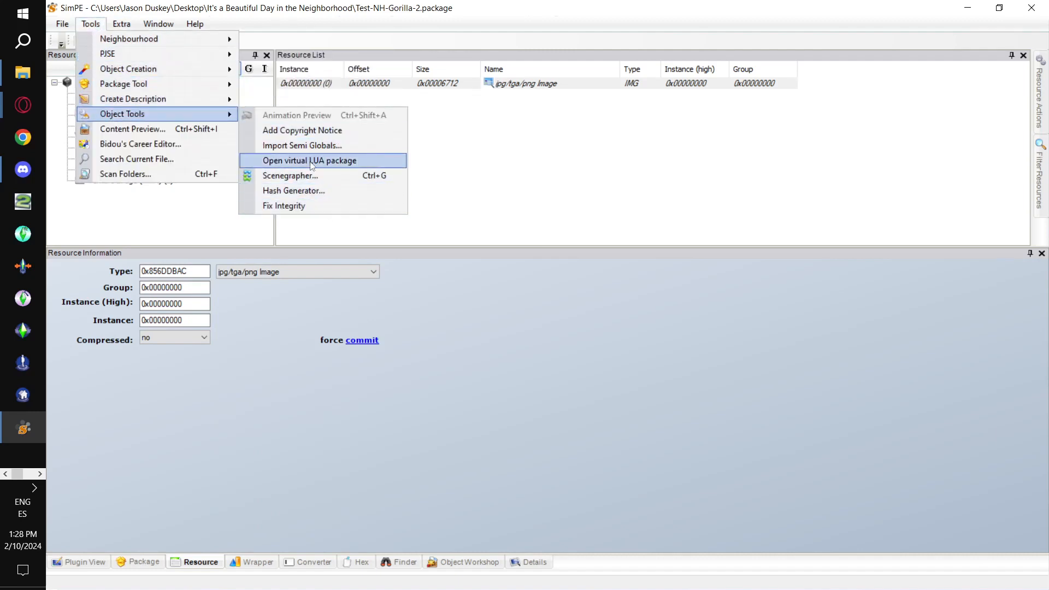
pyautogui.click(319, 190)
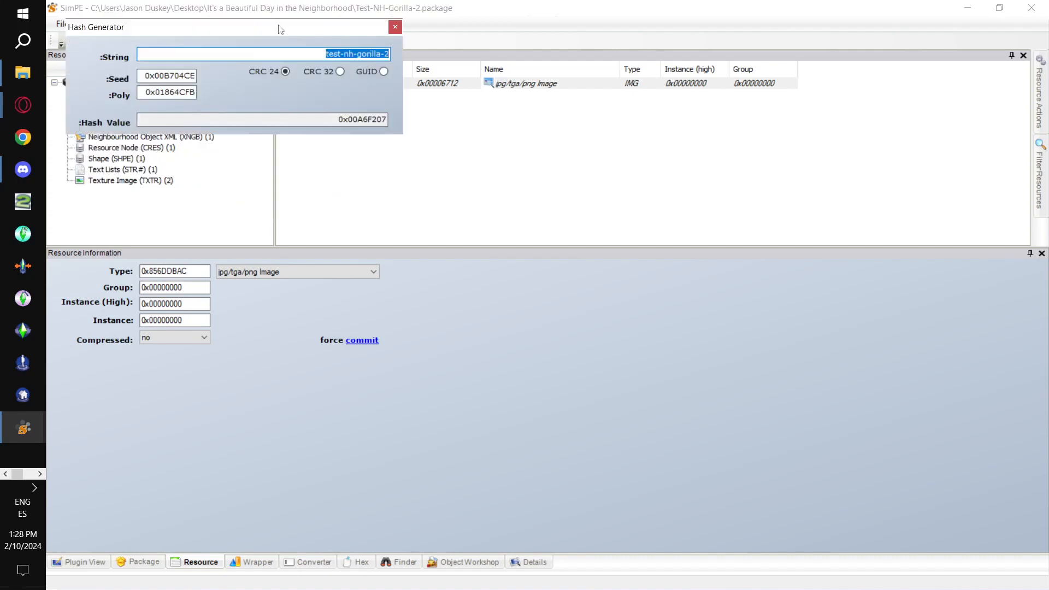
pyautogui.click(340, 71)
pyautogui.click(331, 120)
pyautogui.moveTo(331, 120); pyautogui.dragTo(423, 127)
pyautogui.hotkey('ctrl', 'c')
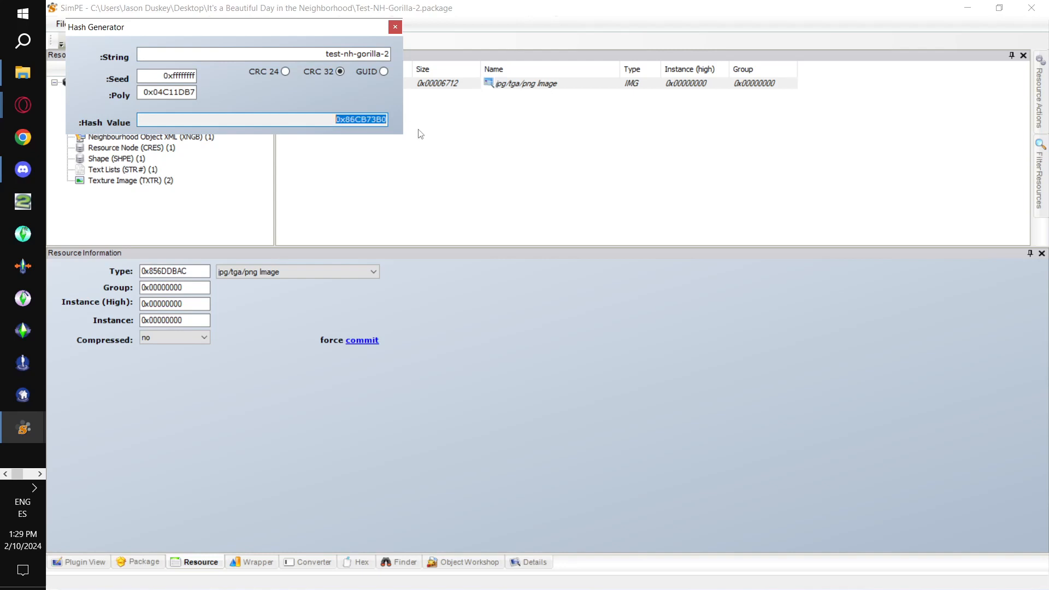
pyautogui.doubleClick(187, 287)
pyautogui.hotkey('ctrl', 'v')
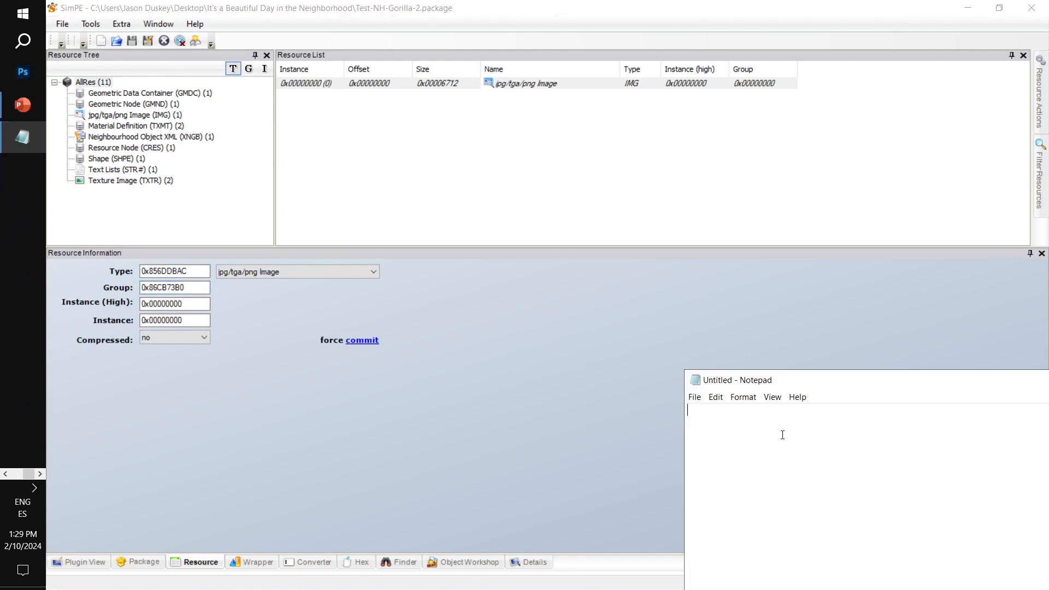
# Record "Group 0x86CB73B0" in the Notepad document.
pyautogui.write('Group')
pyautogui.hotkey('ctrl', 'v')
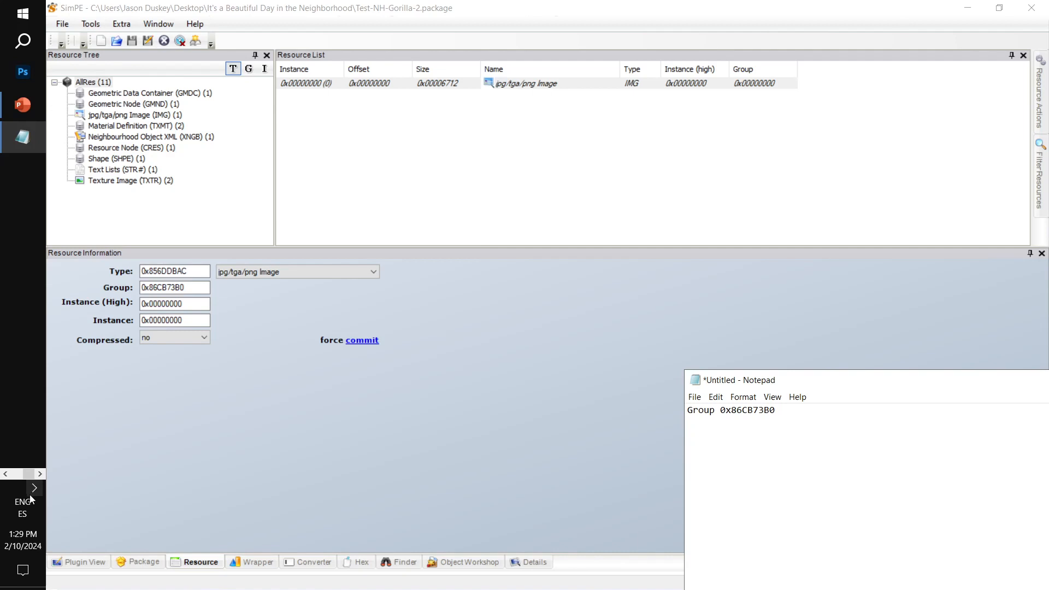
# Copy the CRC 24 seed from SimPE's Hash Generator and enter 0x00B704CE as the image resource's instance.
pyautogui.click(5, 474)
pyautogui.moveTo(23, 429)
pyautogui.click(103, 477)
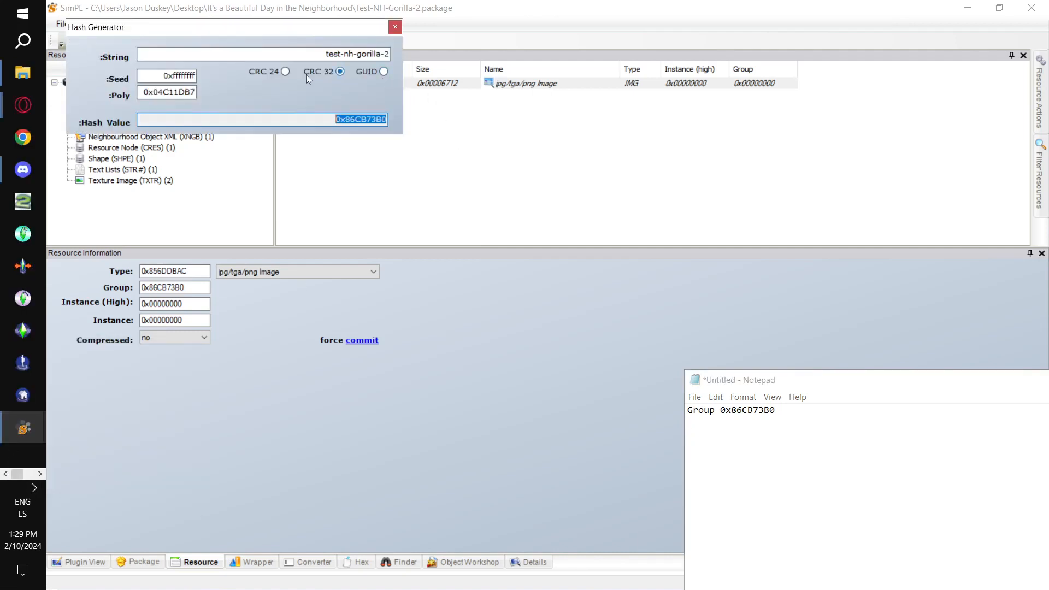
pyautogui.click(285, 72)
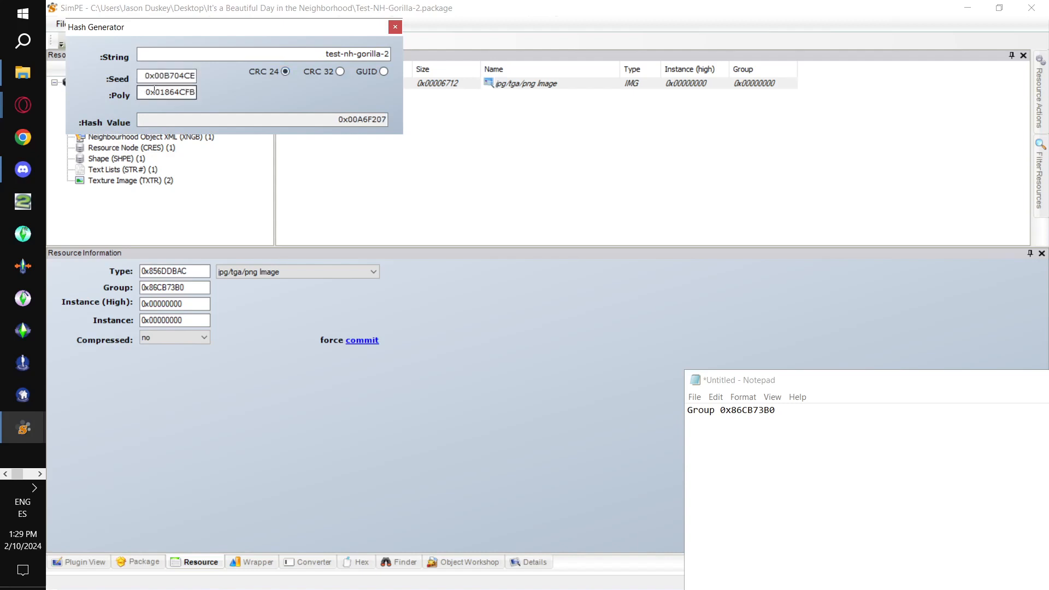
pyautogui.doubleClick(194, 77)
pyautogui.moveTo(195, 77); pyautogui.dragTo(200, 78)
pyautogui.doubleClick(196, 78)
pyautogui.hotkey('ctrl', 'c')
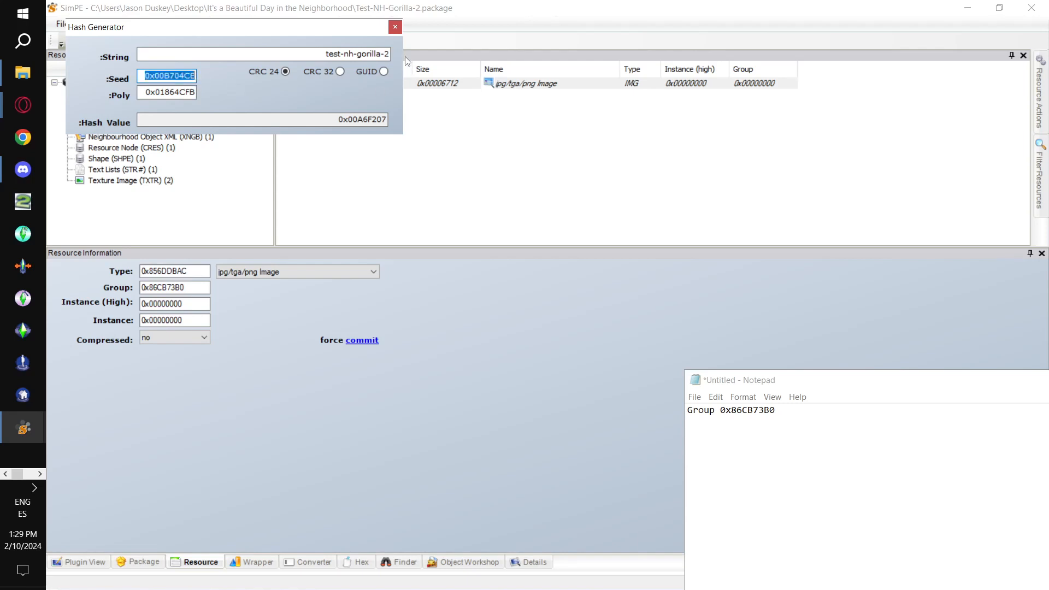
pyautogui.click(397, 29)
pyautogui.moveTo(199, 320); pyautogui.dragTo(2, 267)
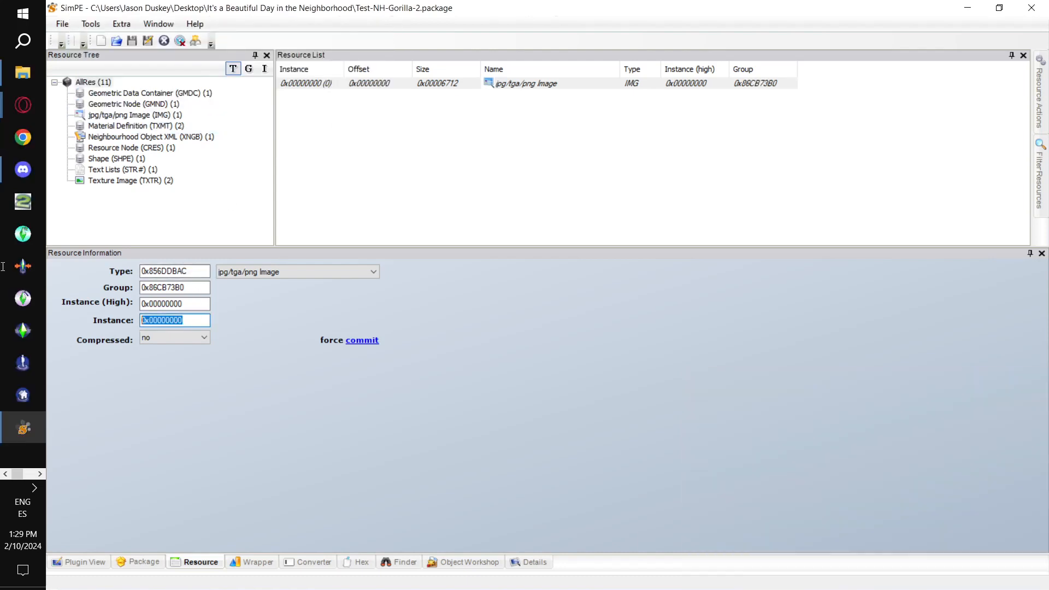
pyautogui.hotkey('ctrl', 'v')
# Switch to Notepad and record "Instance 0x00B704CE" below the group line.
pyautogui.hotkey('alt', 'Tab')
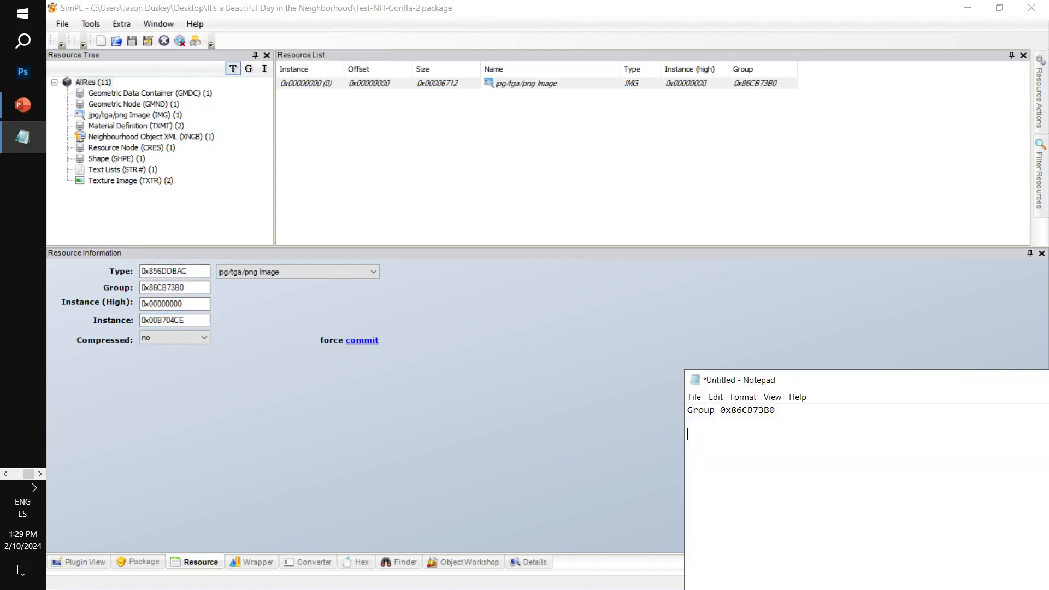
pyautogui.write('Instance')
pyautogui.hotkey('ctrl', 'v')
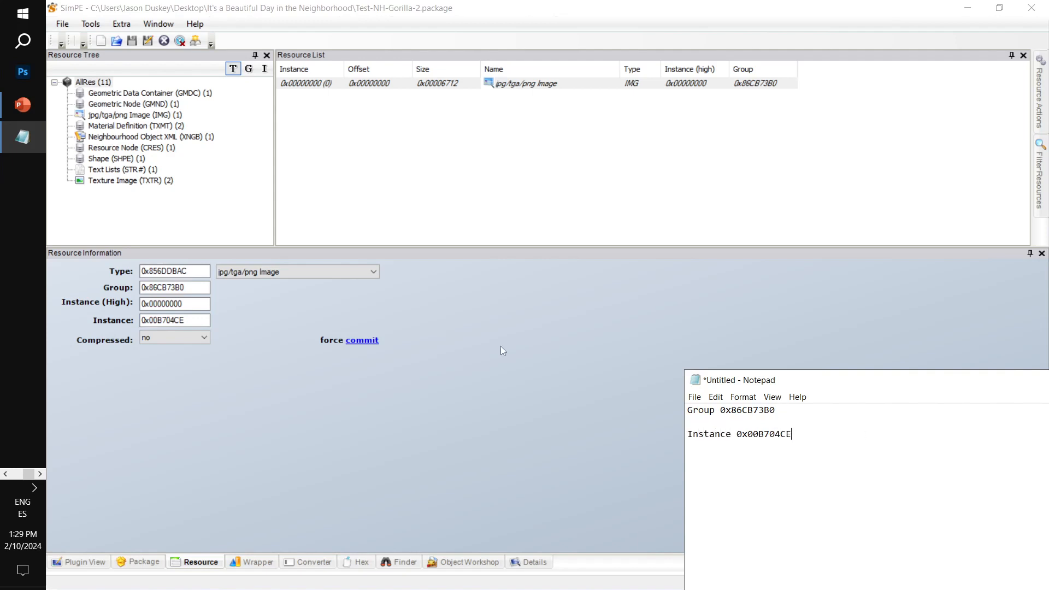
# Reselect the gorilla image resource and save the package with its new group and instance.
pyautogui.click(68, 562)
pyautogui.click(459, 82)
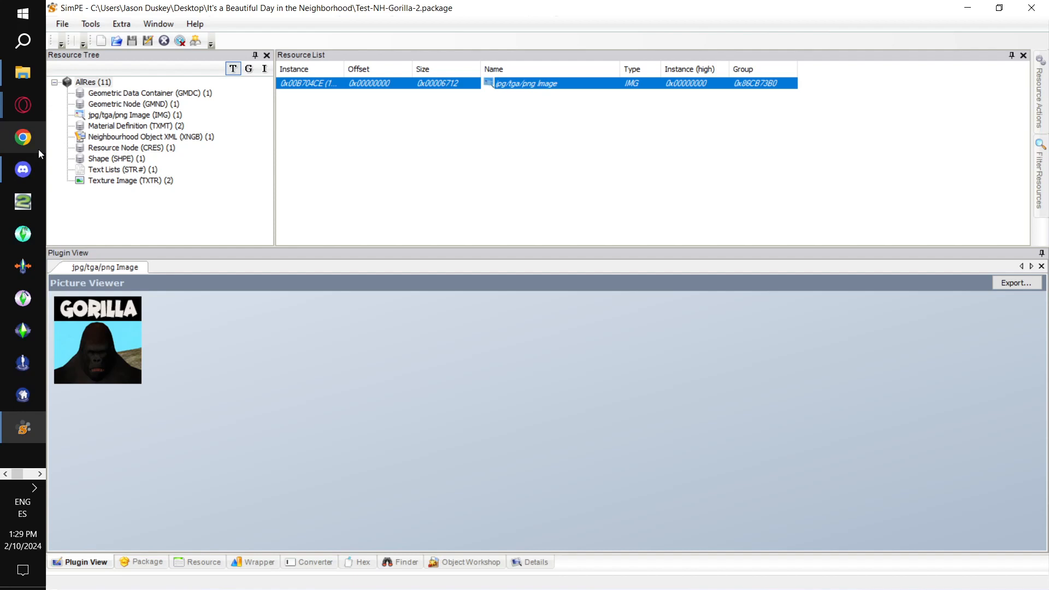
pyautogui.click(63, 23)
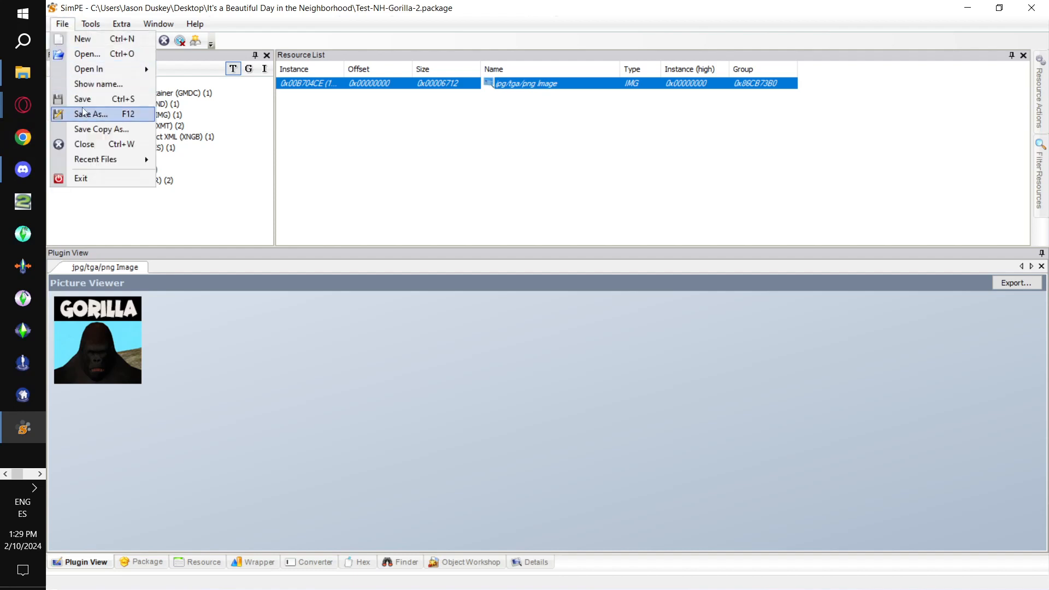
pyautogui.click(82, 100)
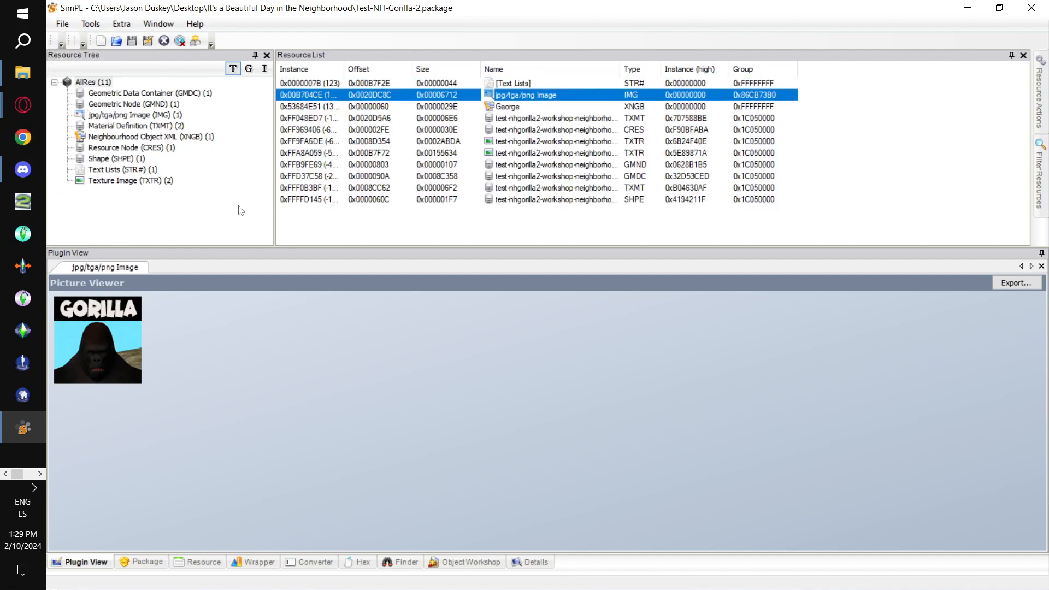
# In the Neighbourhood Object XML resource, set thumbnailgroupid to 0x86CB73B0, copied from the Notepad notes, and commit.
pyautogui.click(166, 146)
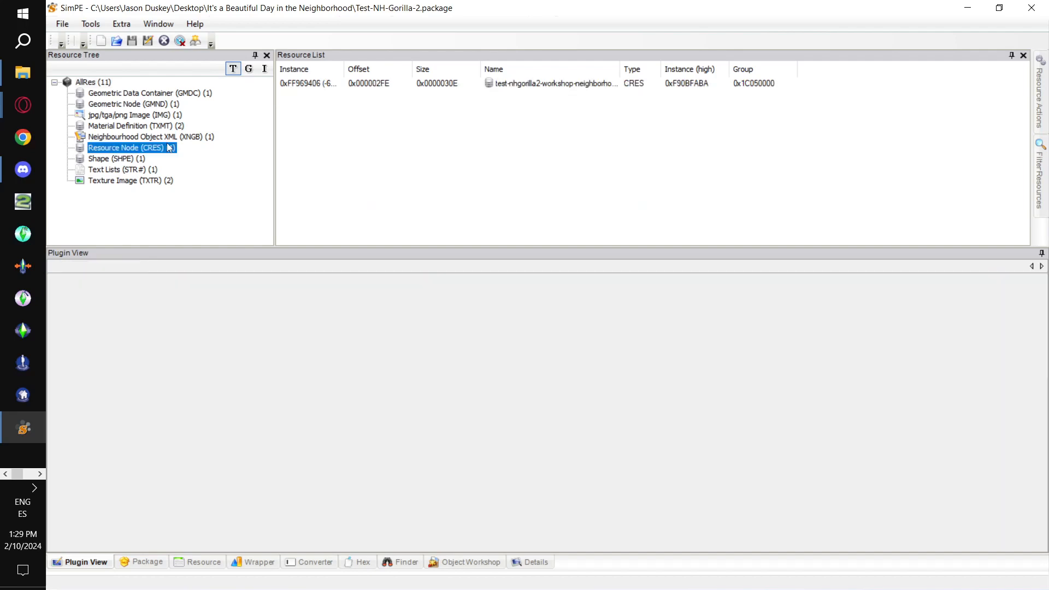
pyautogui.click(175, 139)
pyautogui.click(464, 83)
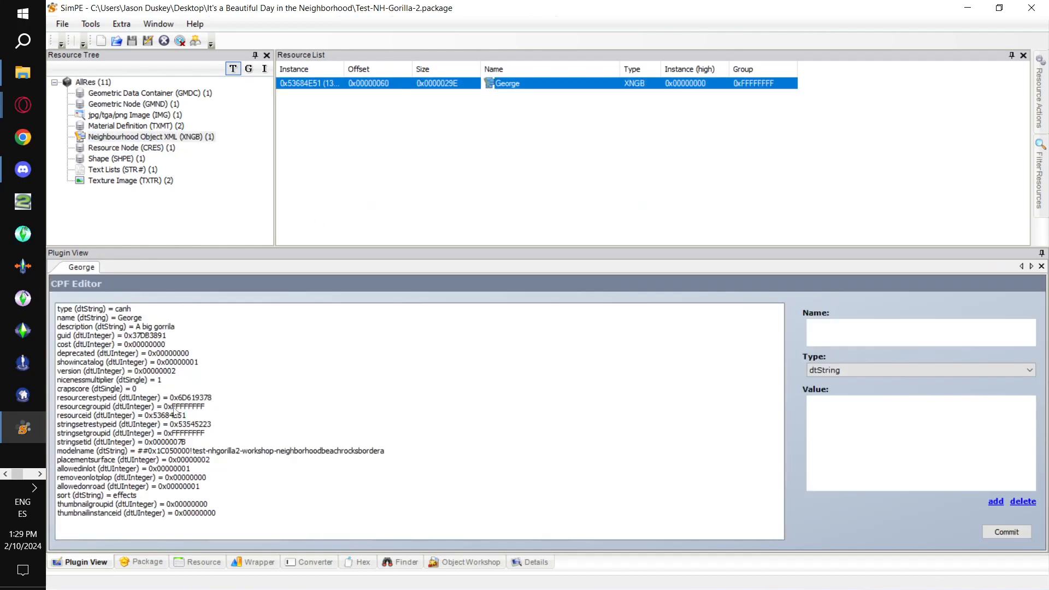
pyautogui.click(200, 504)
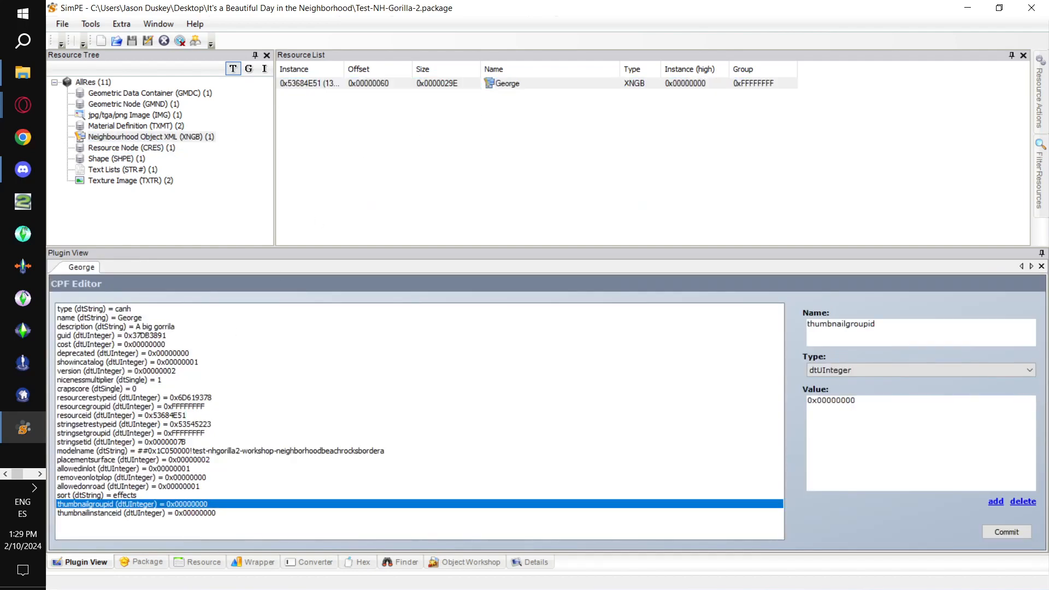
pyautogui.hotkey('alt', 'Tab')
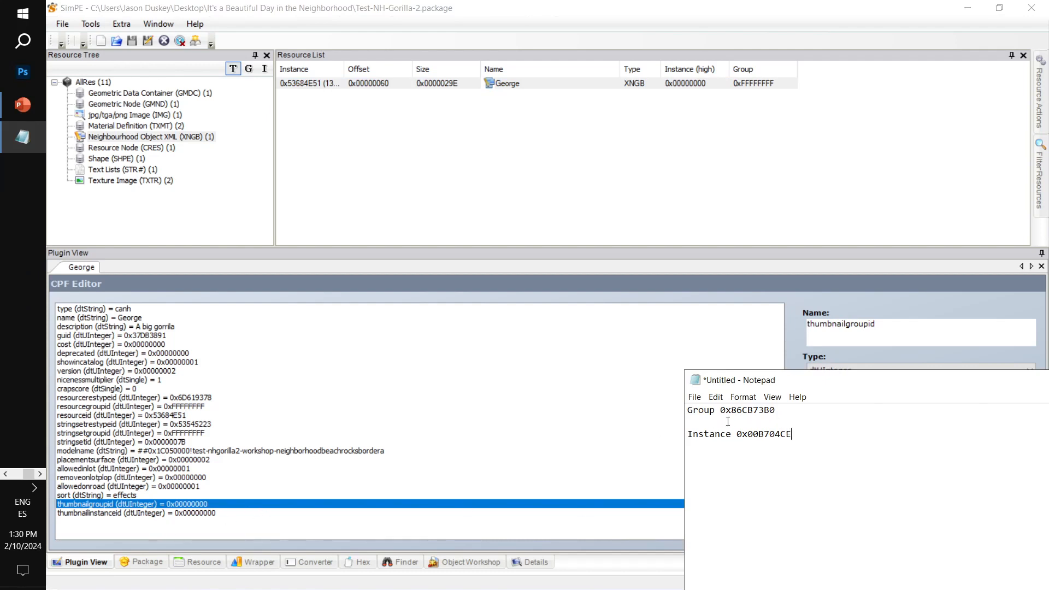
pyautogui.moveTo(779, 410); pyautogui.dragTo(722, 410)
pyautogui.hotkey('ctrl', 'c')
pyautogui.hotkey('alt', 'Tab')
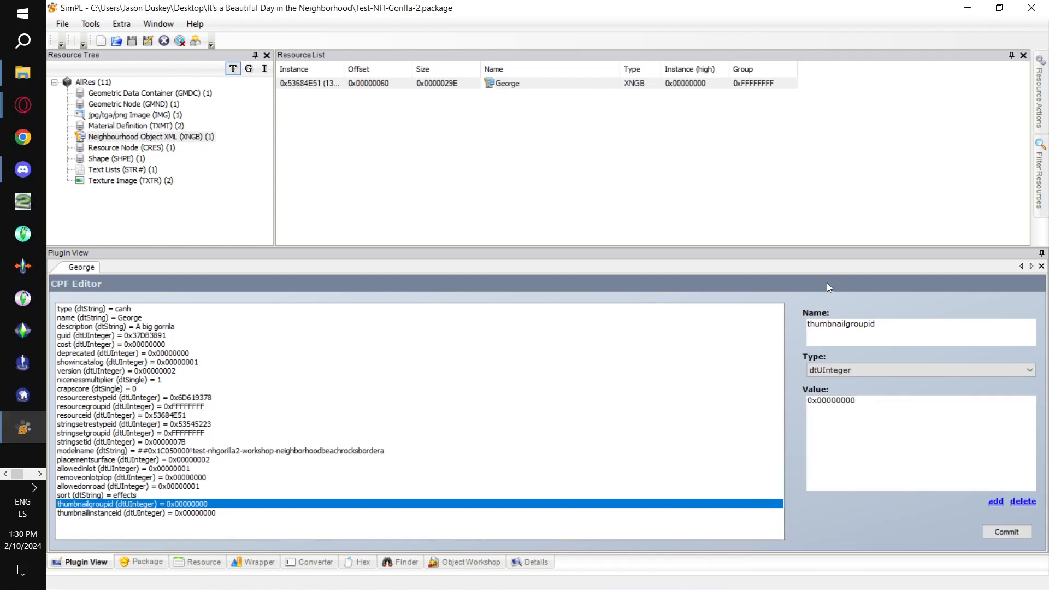
pyautogui.doubleClick(859, 412)
pyautogui.hotkey('ctrl', 'v')
pyautogui.click(1015, 533)
pyautogui.click(573, 343)
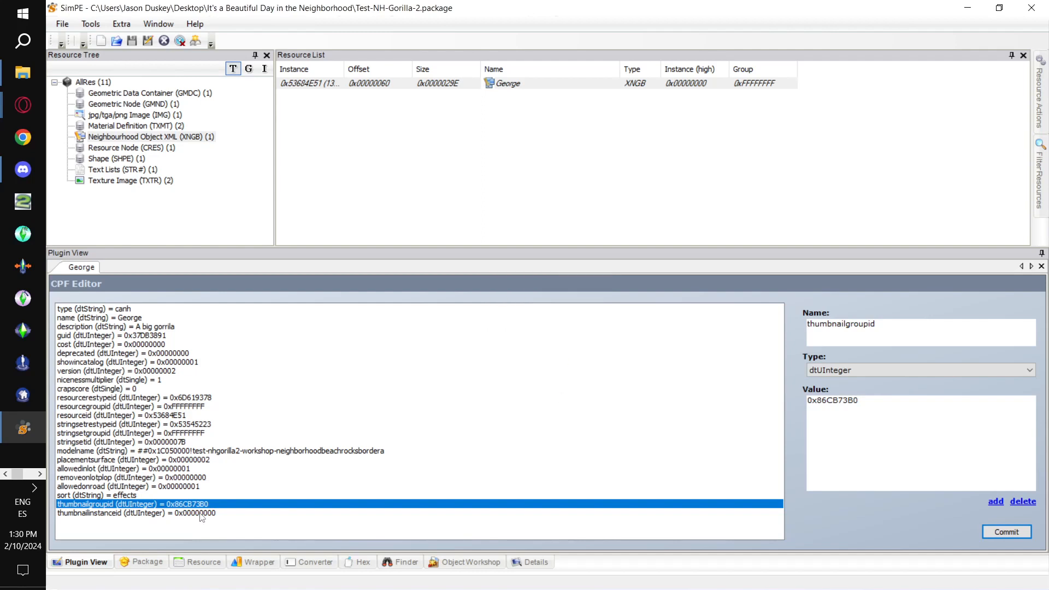
# Set thumbnailinstanceid to 0x00B704CE, copied from the Notepad notes, commit the change and save the package.
pyautogui.click(246, 514)
pyautogui.hotkey('alt', 'Tab')
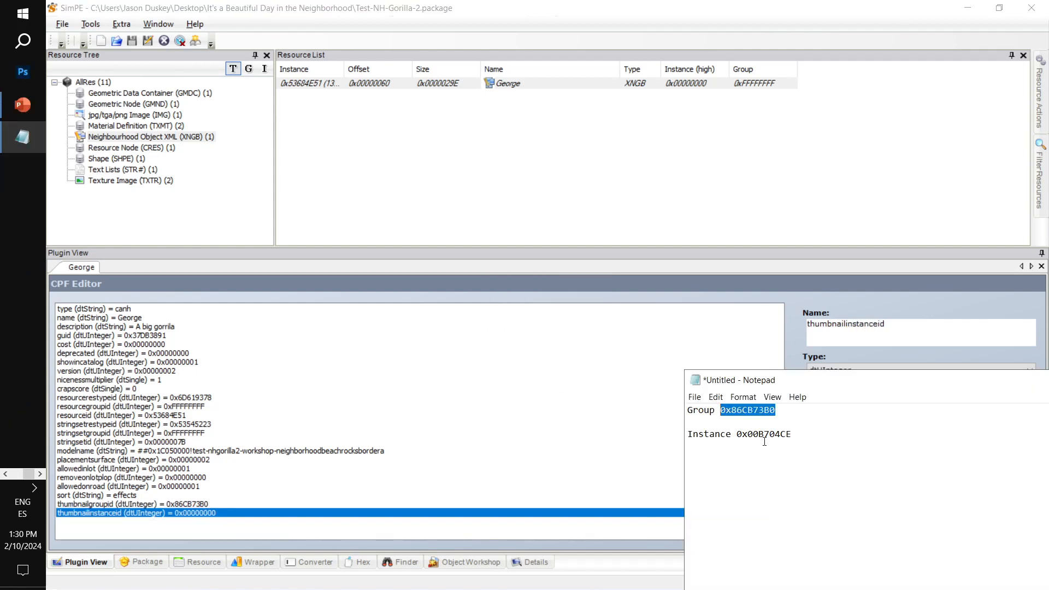
pyautogui.moveTo(796, 435); pyautogui.dragTo(738, 435)
pyautogui.hotkey('ctrl', 'c')
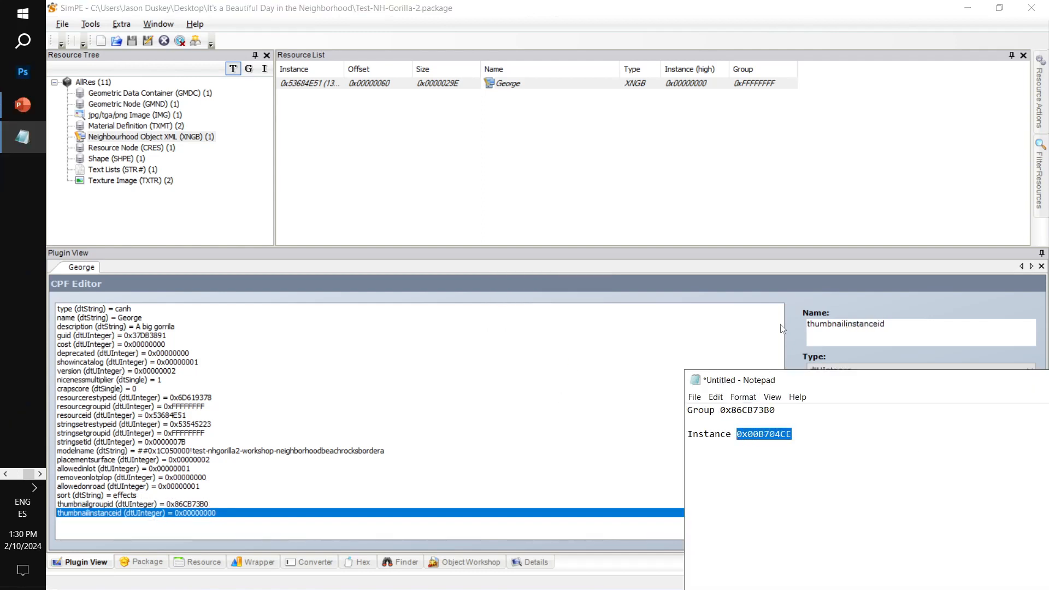
pyautogui.click(831, 287)
pyautogui.moveTo(893, 421); pyautogui.dragTo(686, 493)
pyautogui.hotkey('ctrl', 'v')
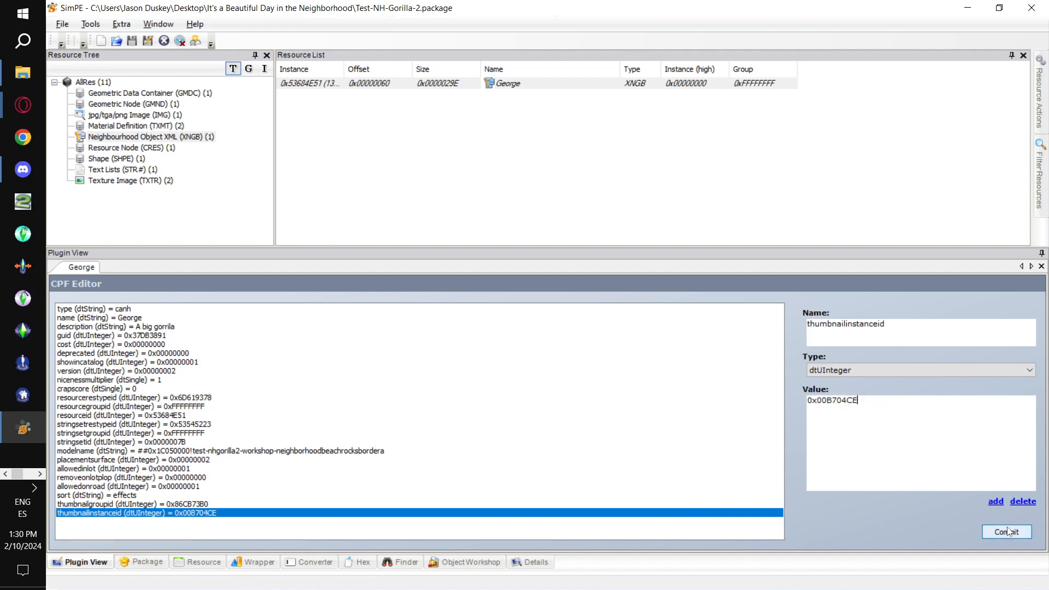
pyautogui.click(1001, 531)
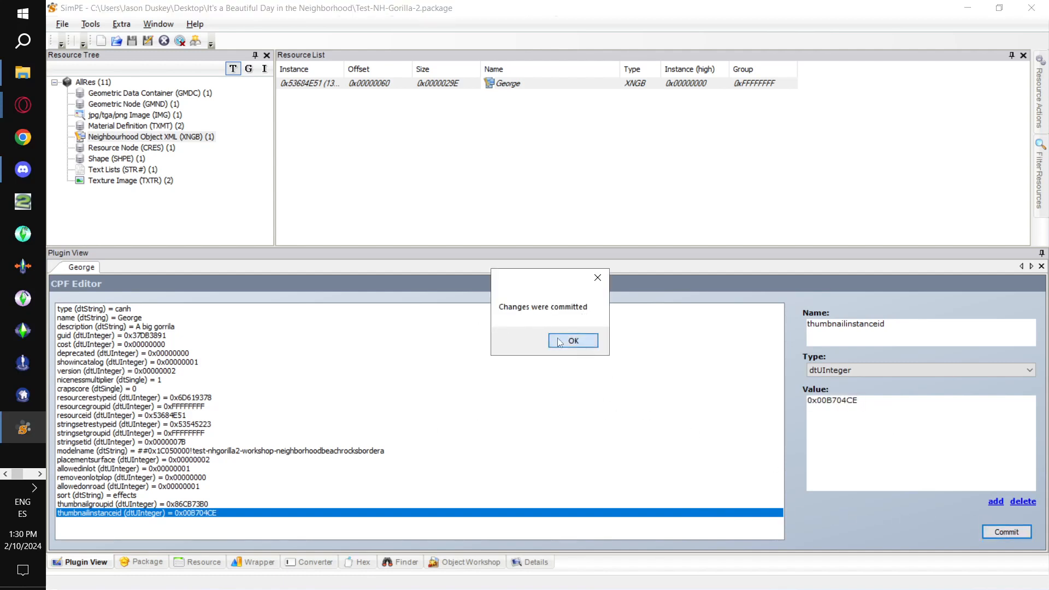
pyautogui.click(559, 342)
pyautogui.click(62, 24)
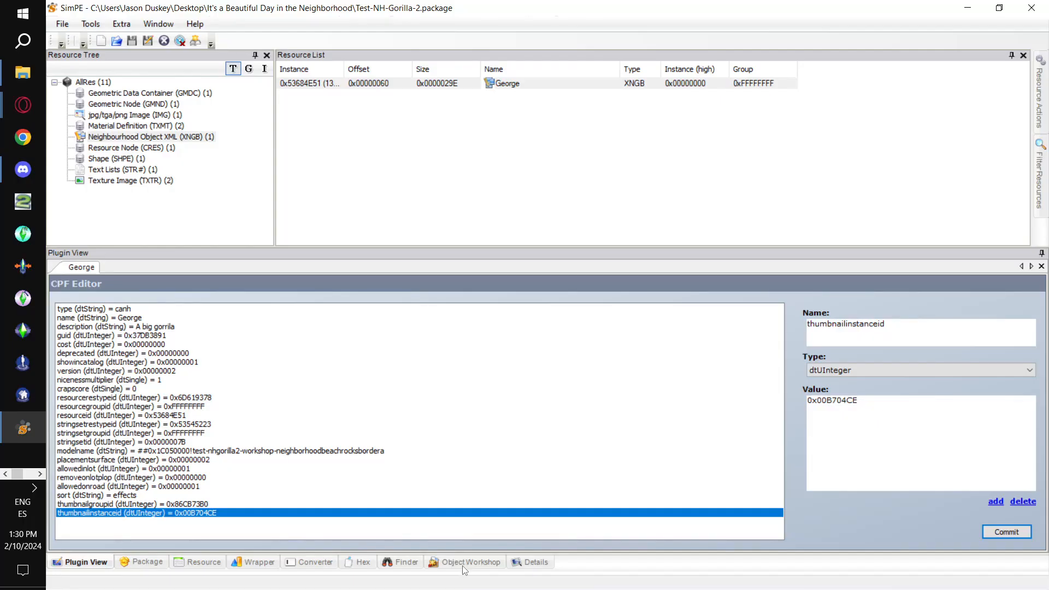
# Start over in Object Workshop and open crqtt_working_litup_template.package as the object to clone.
pyautogui.click(464, 566)
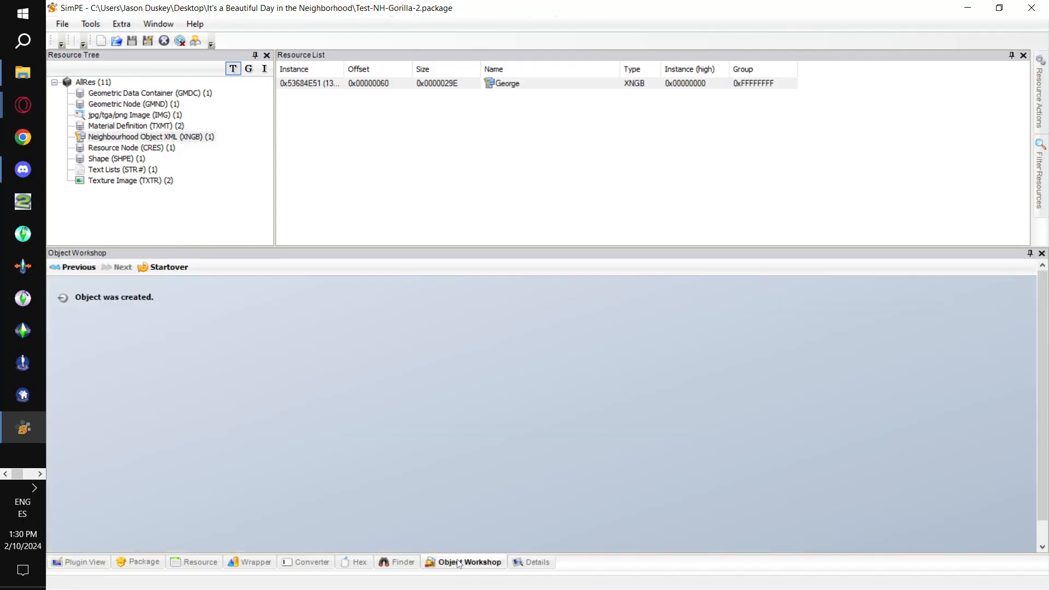
pyautogui.click(170, 267)
pyautogui.click(121, 385)
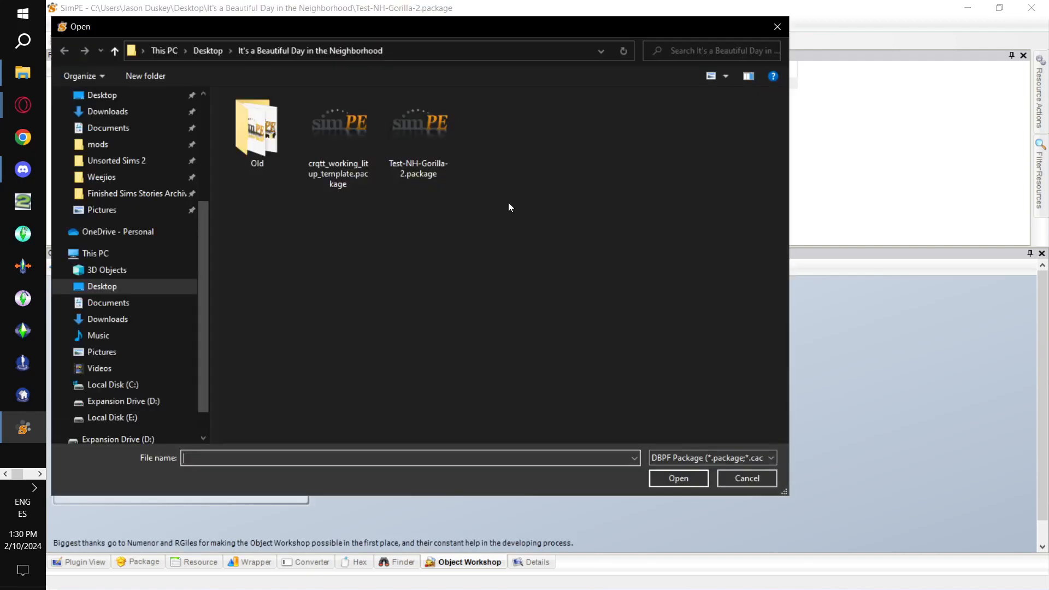
pyautogui.click(345, 155)
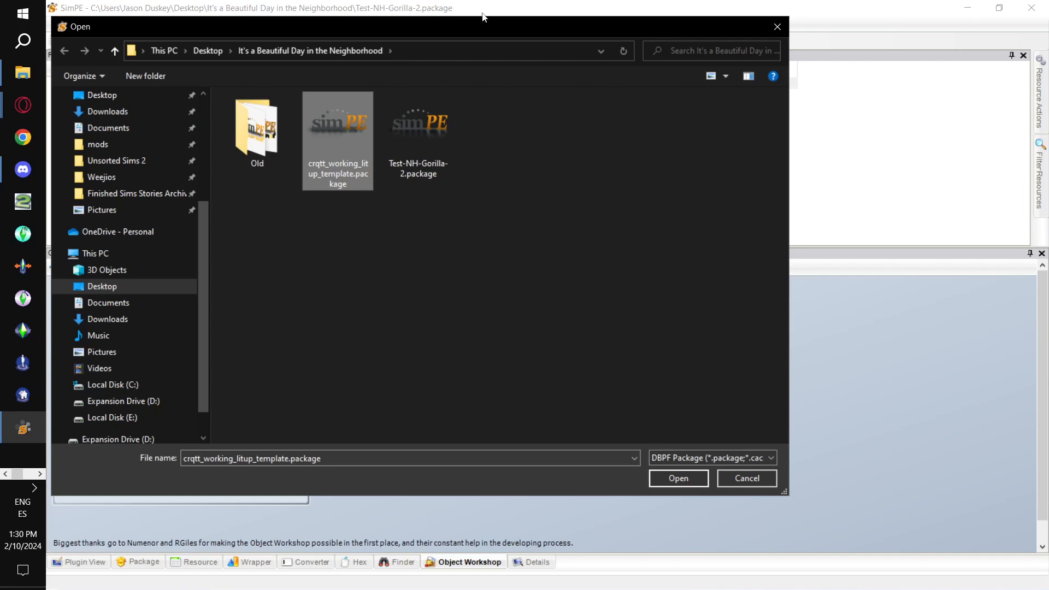
pyautogui.moveTo(483, 34); pyautogui.dragTo(496, 54)
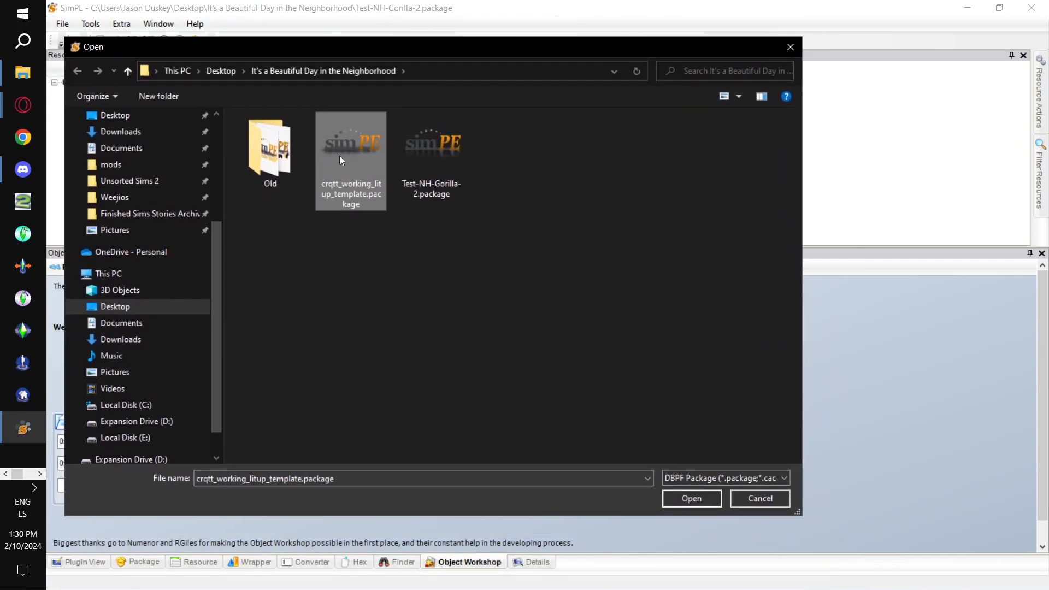
pyautogui.click(699, 502)
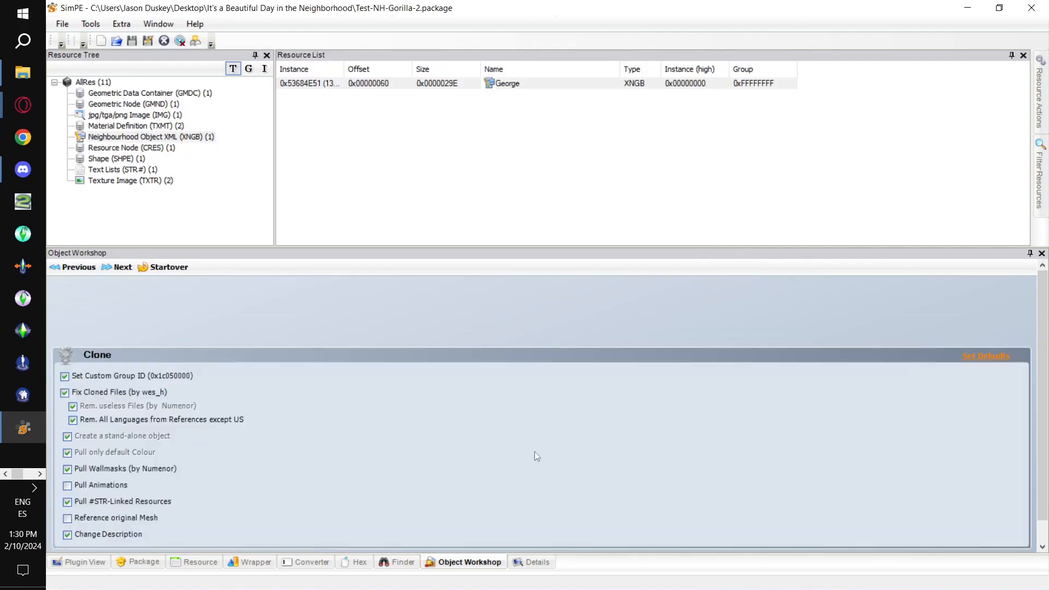
# Keep the current clone options, title the new object "NH Moon 2 Phase" and finish the clone setup.
pyautogui.click(109, 270)
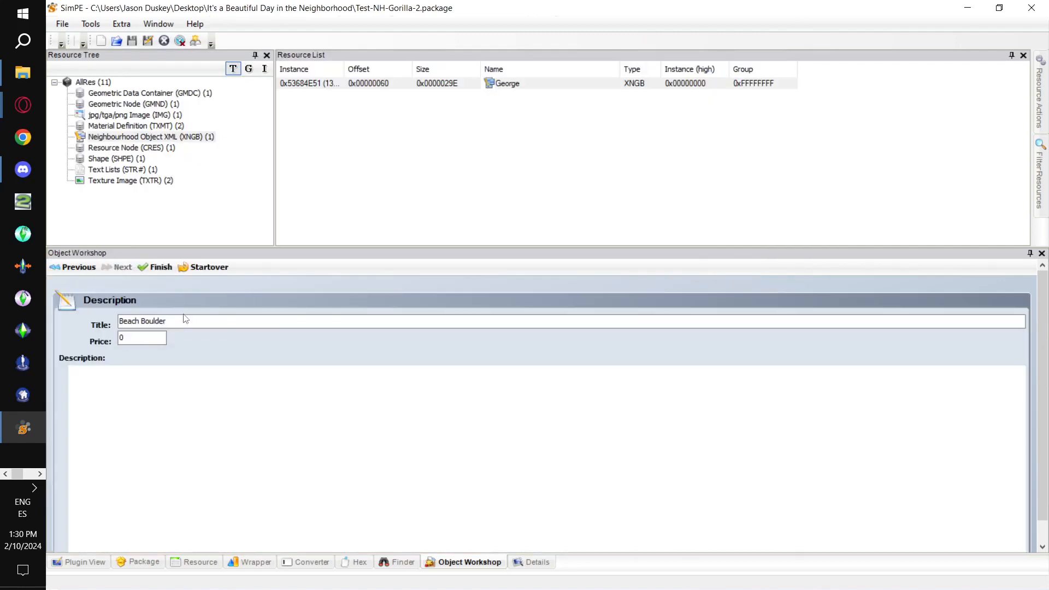
pyautogui.moveTo(176, 318); pyautogui.dragTo(34, 274)
pyautogui.write('NH Moon 2 P')
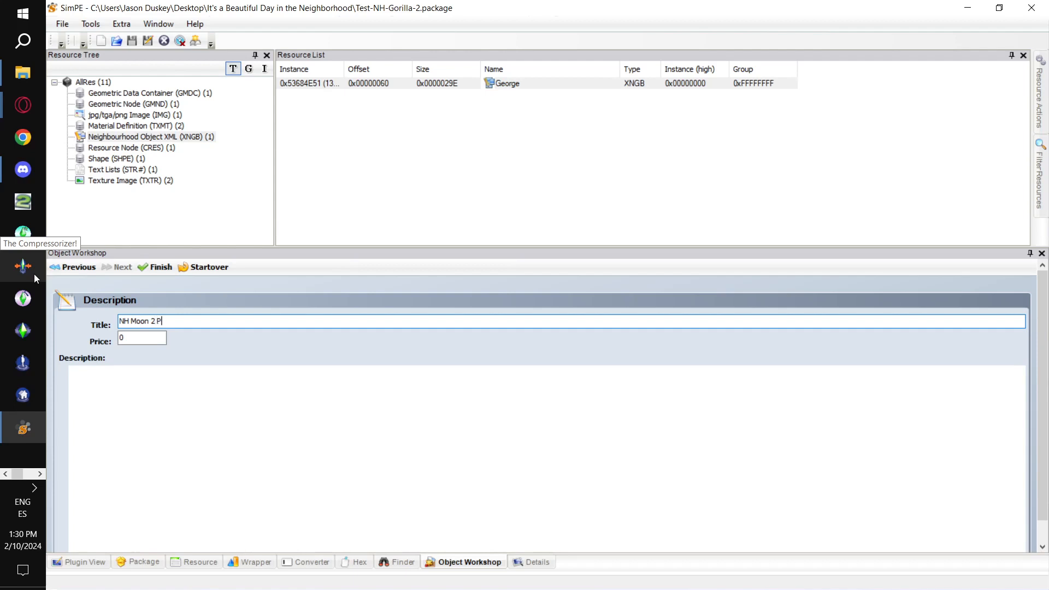
pyautogui.write('hase')
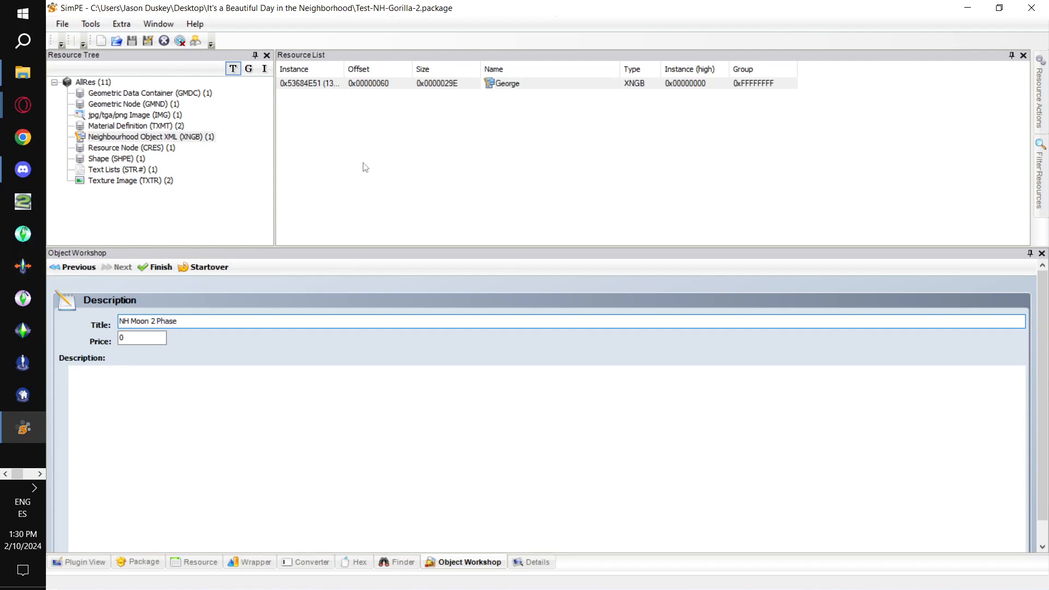
pyautogui.click(156, 273)
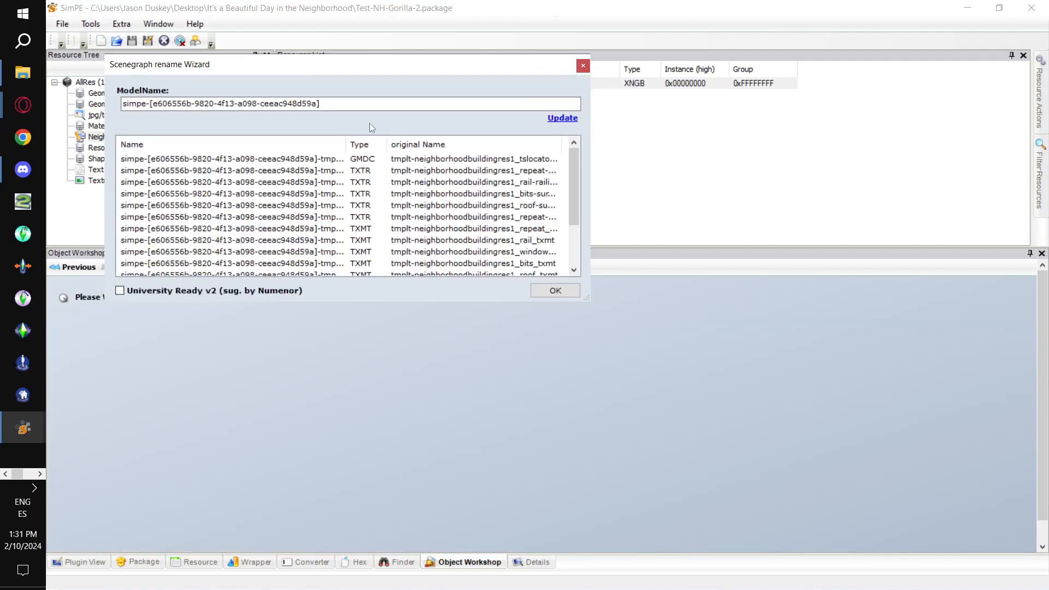
# Set the clone's model name to "nhworkshop2-coolmoon", update all resource names with it and accept the renaming.
pyautogui.moveTo(349, 109); pyautogui.dragTo(183, 95)
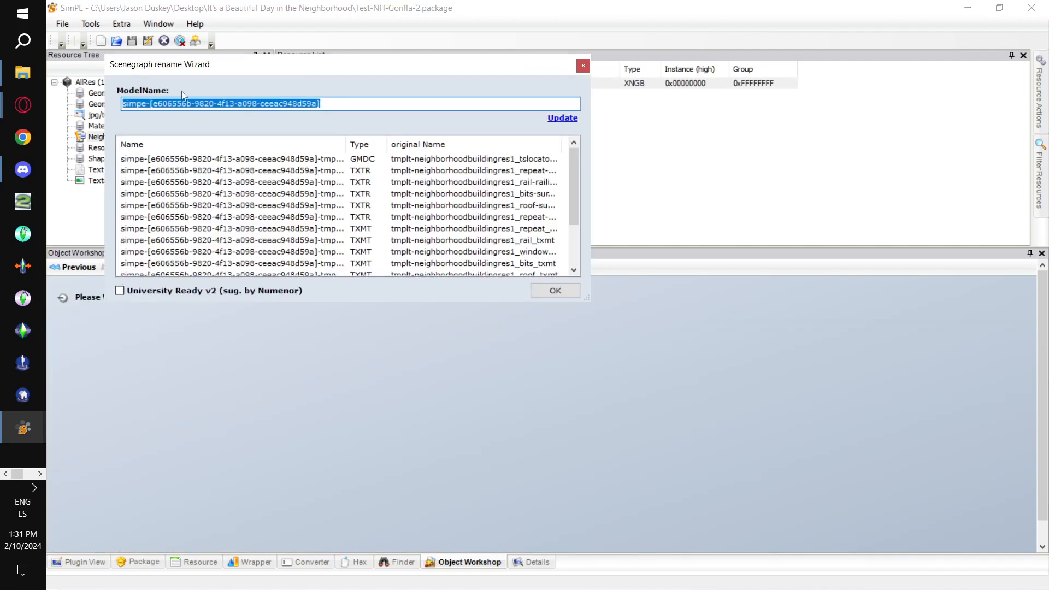
pyautogui.write('nh')
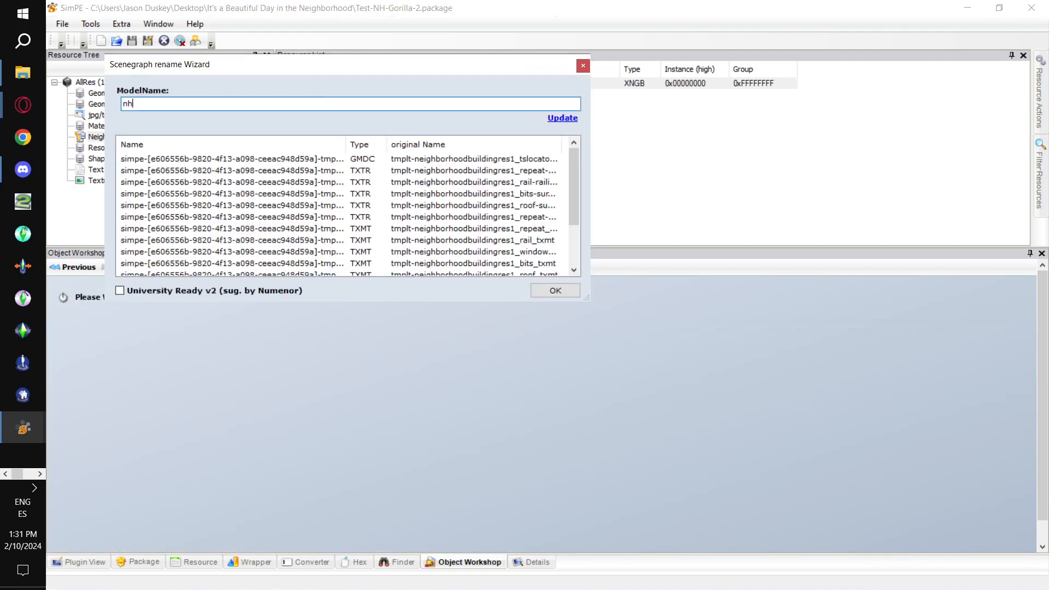
pyautogui.write('workshop2-coolmoon')
pyautogui.click(576, 120)
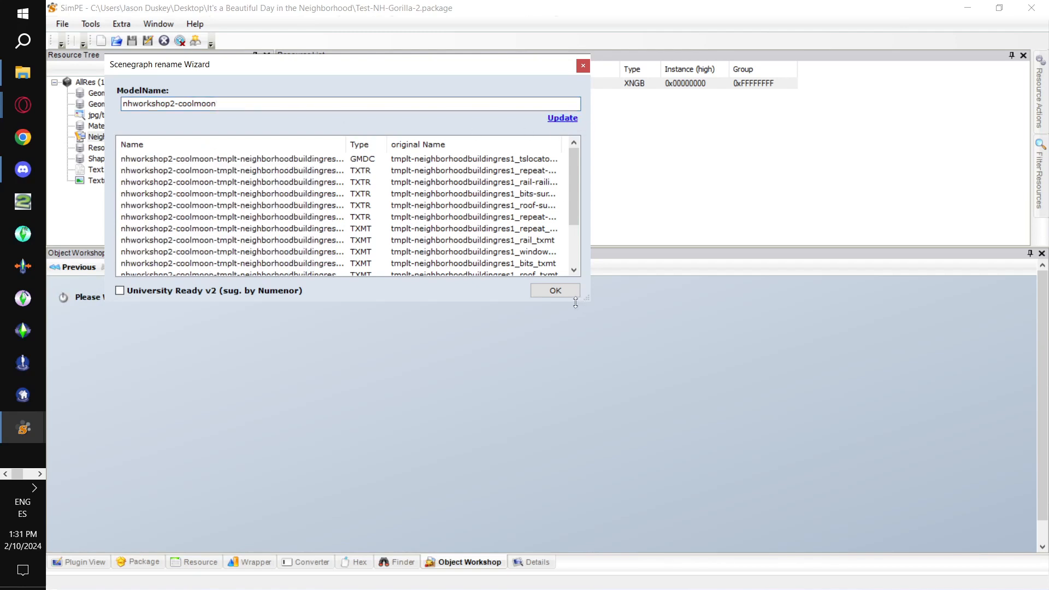
pyautogui.click(555, 291)
# Save the cloned object as Test-NH-Moon-2.package in the It's a Beautiful Day in the Neighborhood folder.
pyautogui.click(381, 164)
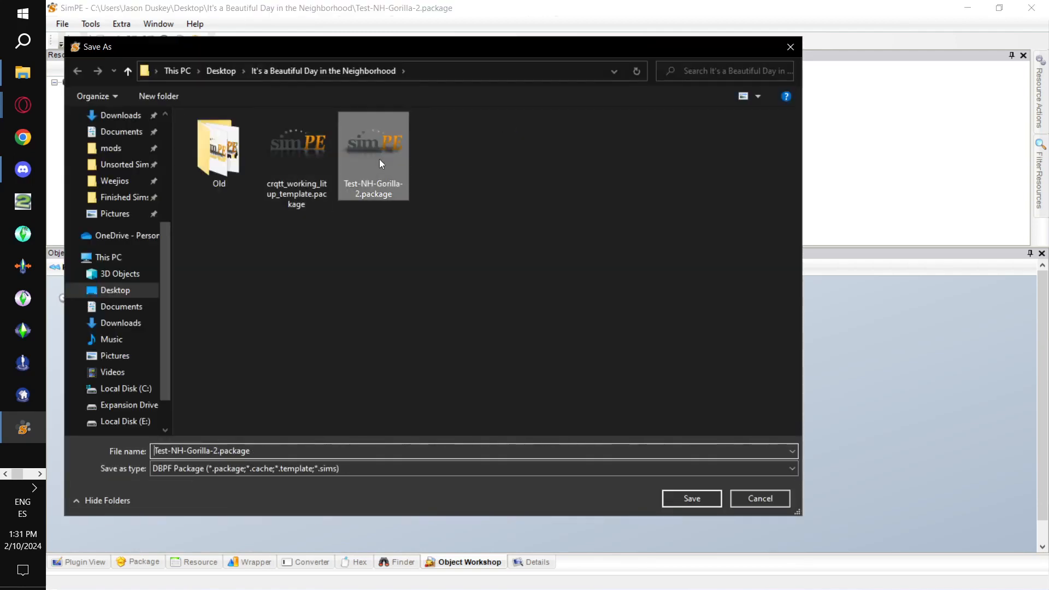
pyautogui.doubleClick(213, 450)
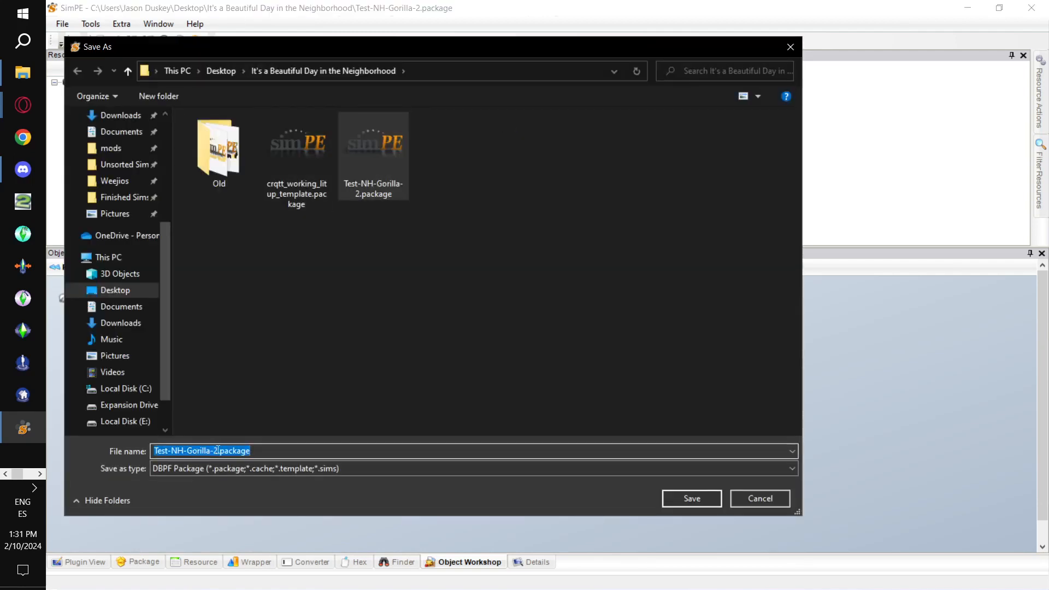
pyautogui.click(213, 451)
pyautogui.moveTo(211, 450); pyautogui.dragTo(189, 448)
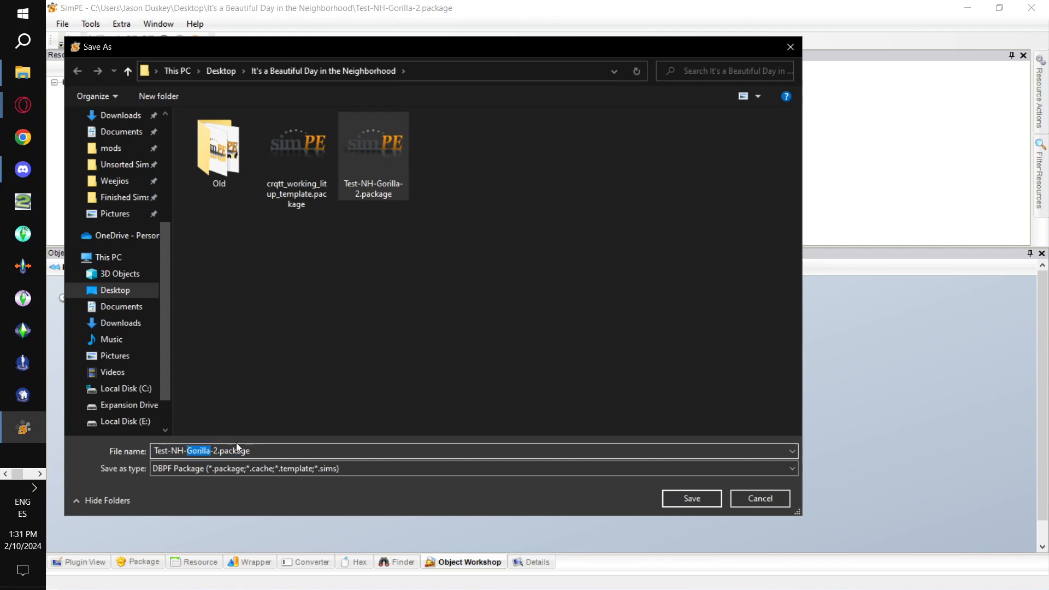
pyautogui.write('Mo')
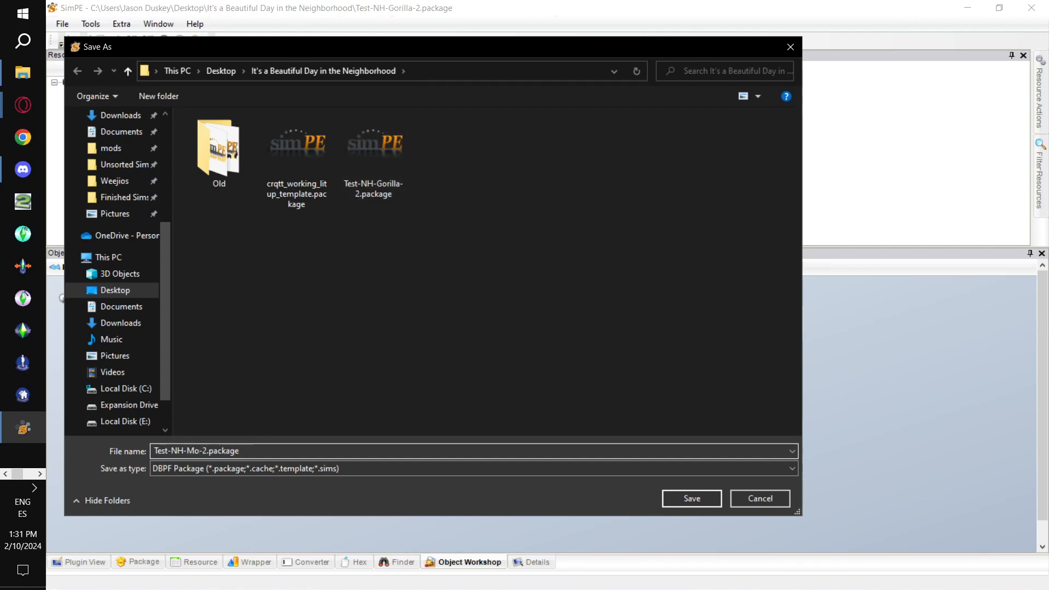
pyautogui.write('on')
pyautogui.click(703, 499)
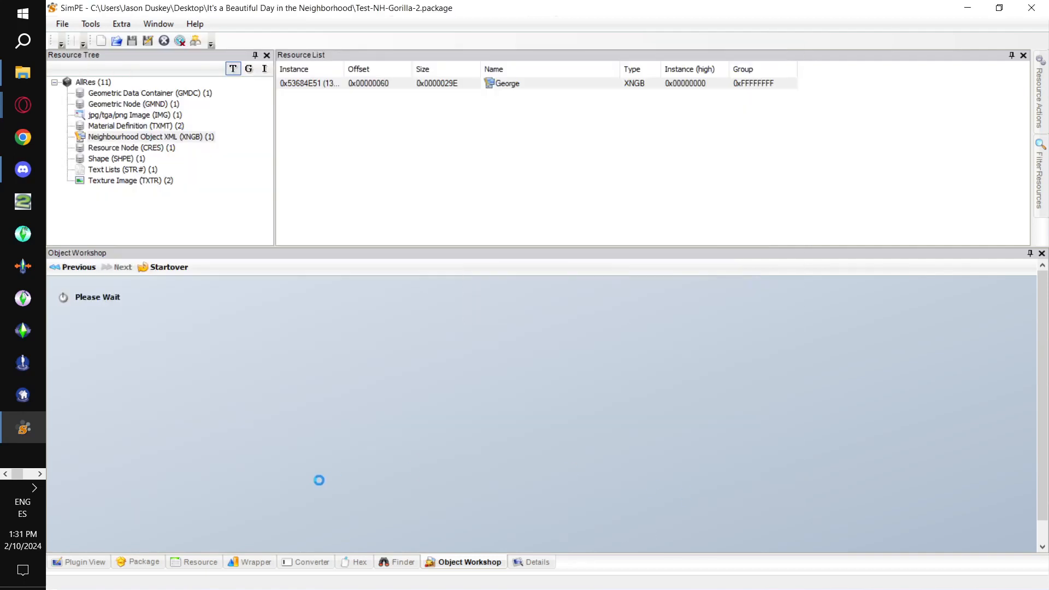
# Open the moon package's Geometric Data Container resource and display its list of mesh groups.
pyautogui.click(79, 565)
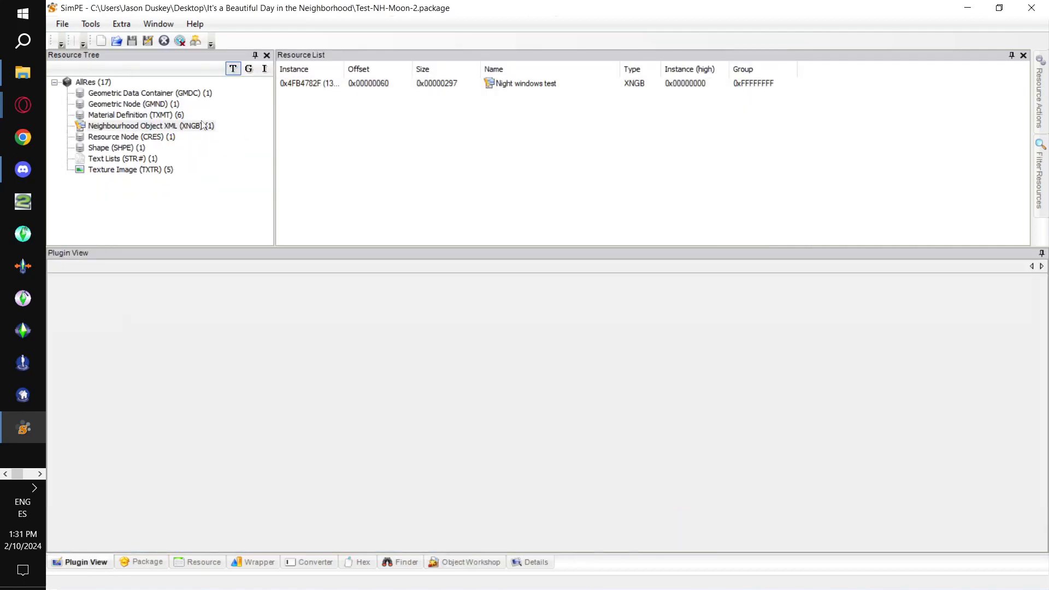
pyautogui.click(201, 96)
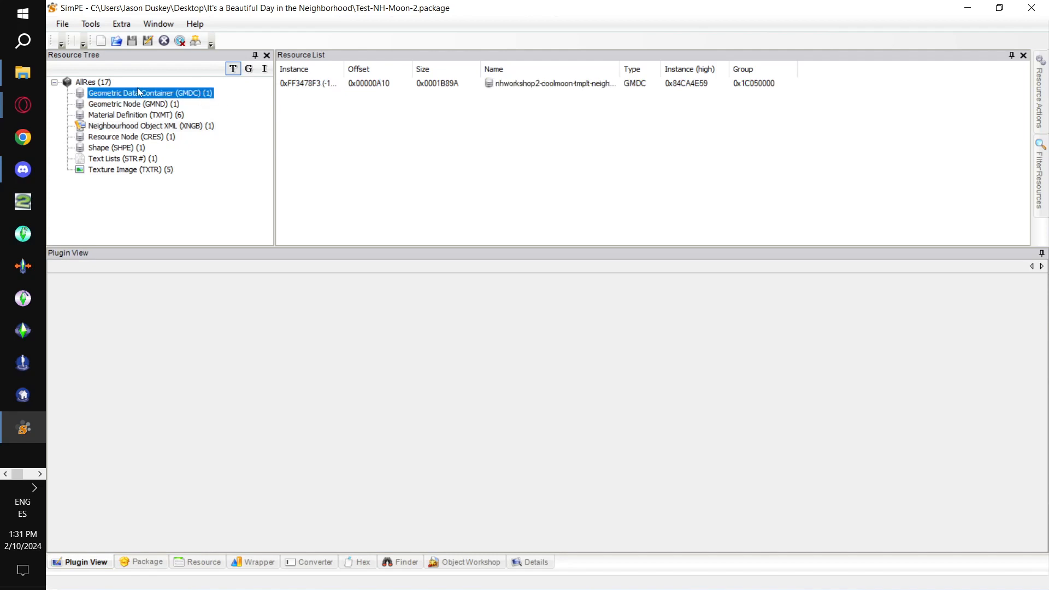
pyautogui.click(349, 86)
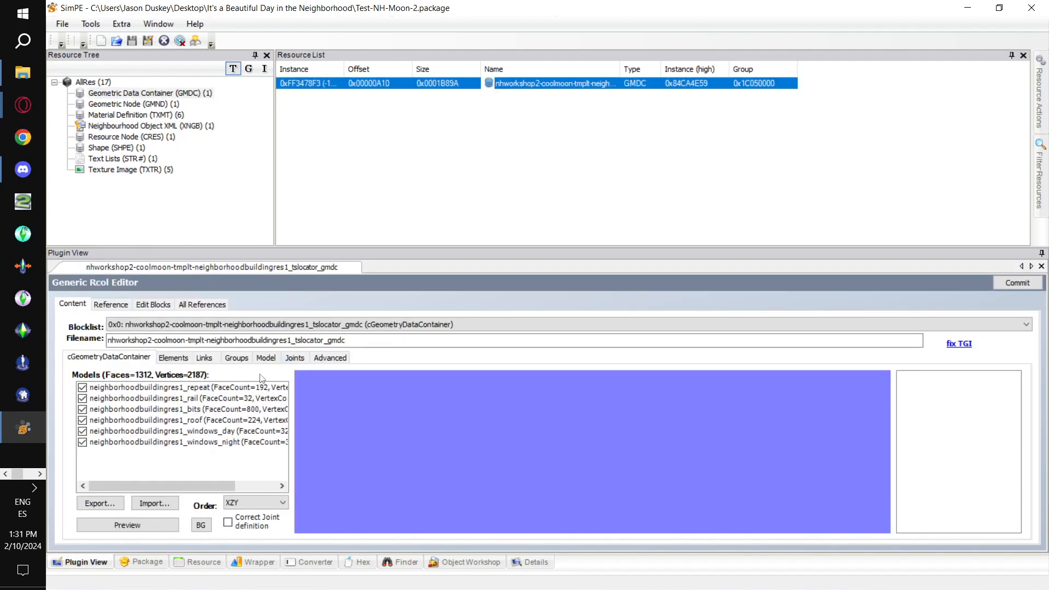
pyautogui.click(237, 358)
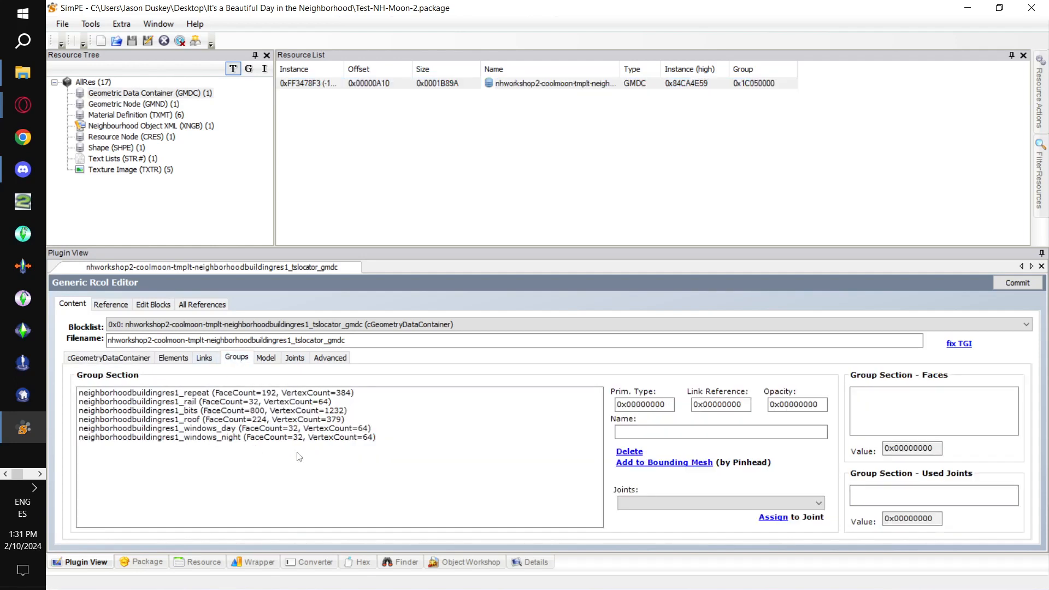
# Delete the repeat, rail, bits and roof mesh groups, keeping only the windows_day and windows_night groups.
pyautogui.click(268, 394)
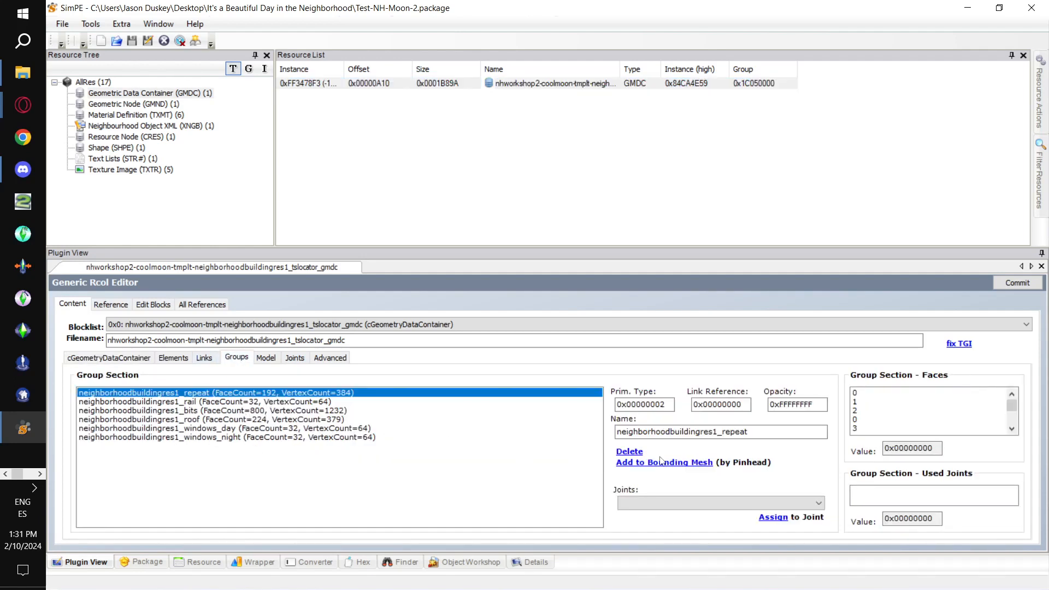
pyautogui.click(629, 452)
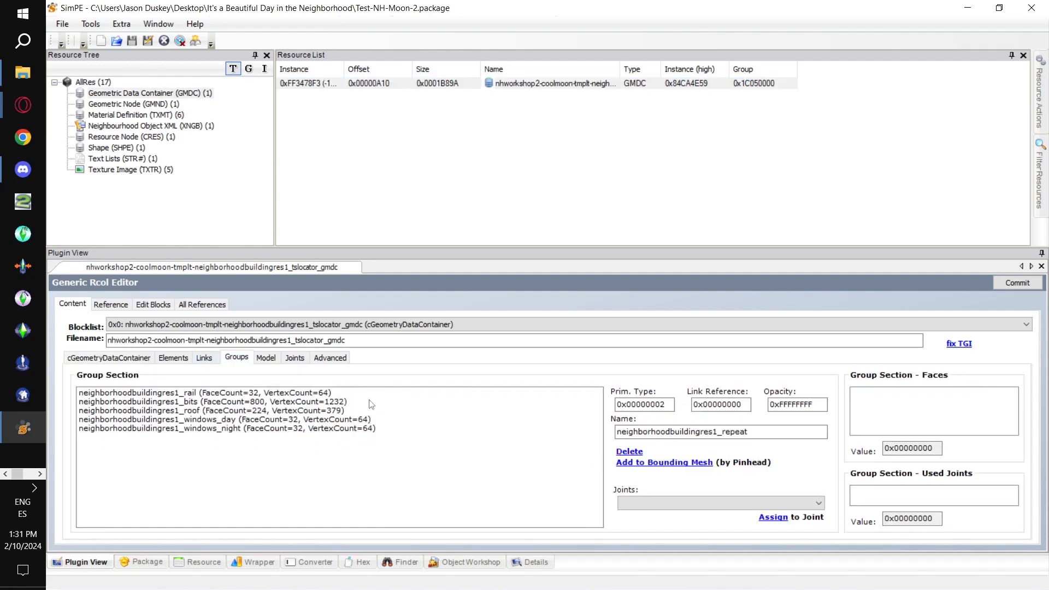
pyautogui.click(629, 452)
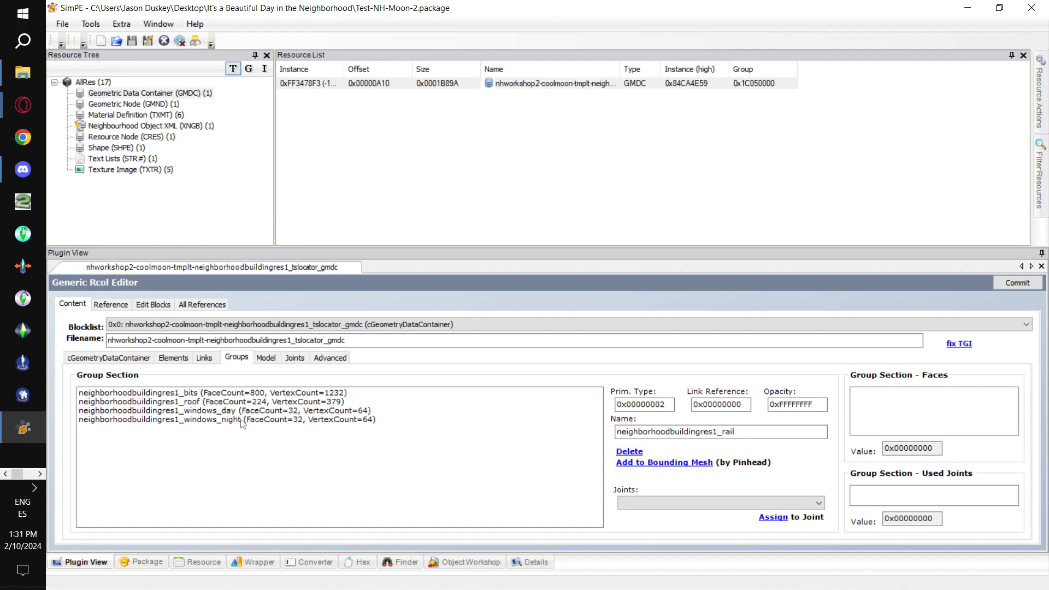
pyautogui.click(630, 452)
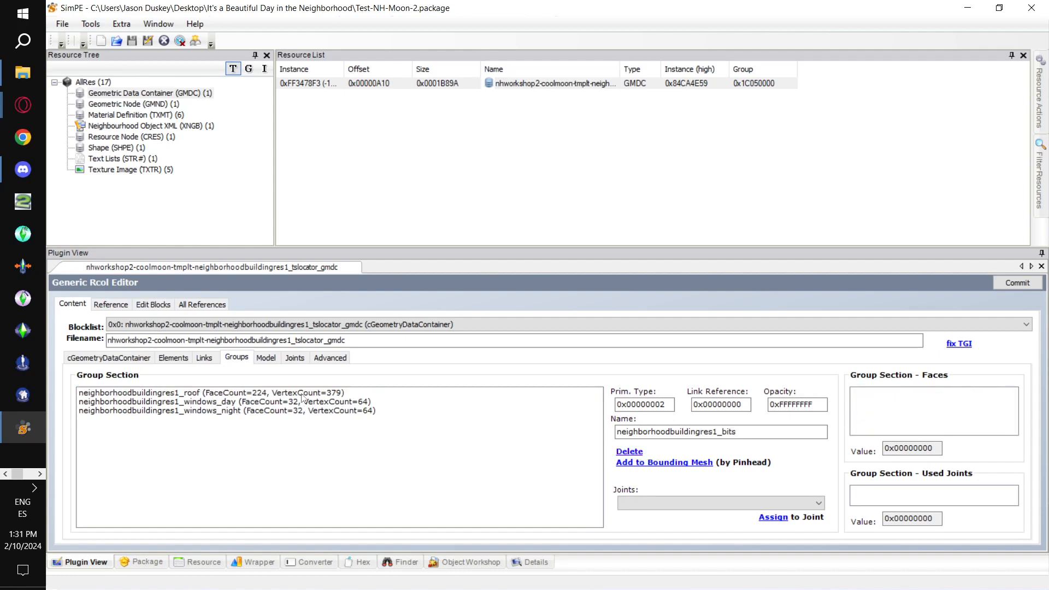
pyautogui.click(302, 394)
pyautogui.click(629, 452)
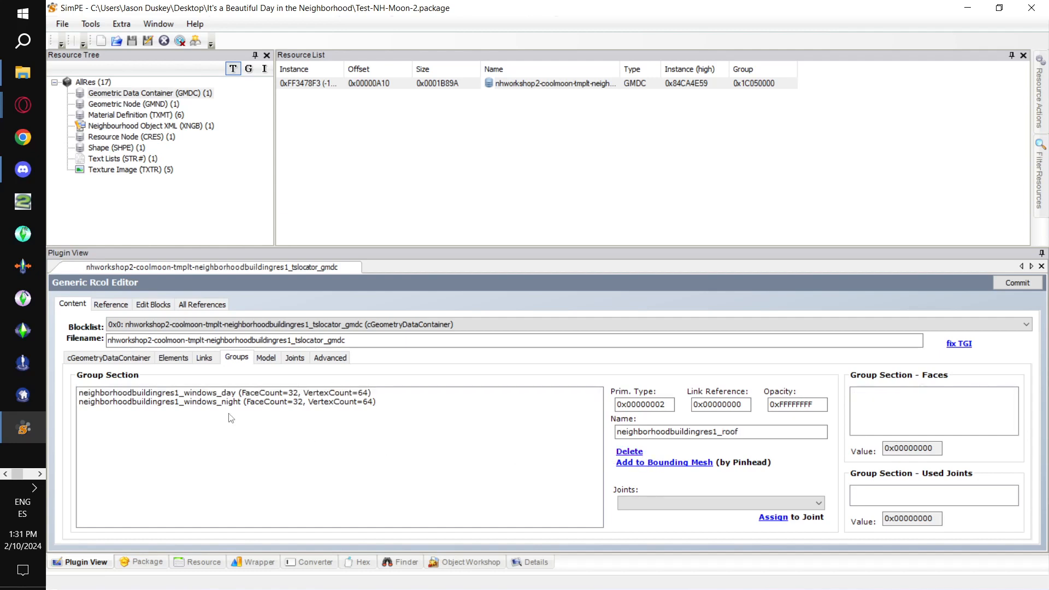
pyautogui.click(236, 393)
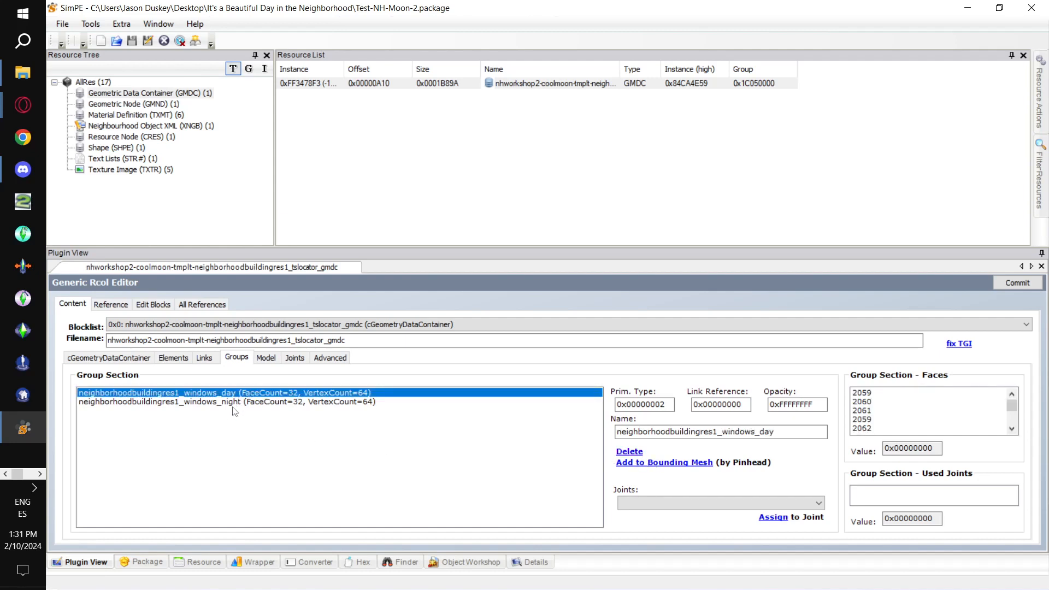
# Import The Moon.obj into the geometry container, replacing the windows_day mesh group.
pyautogui.click(137, 357)
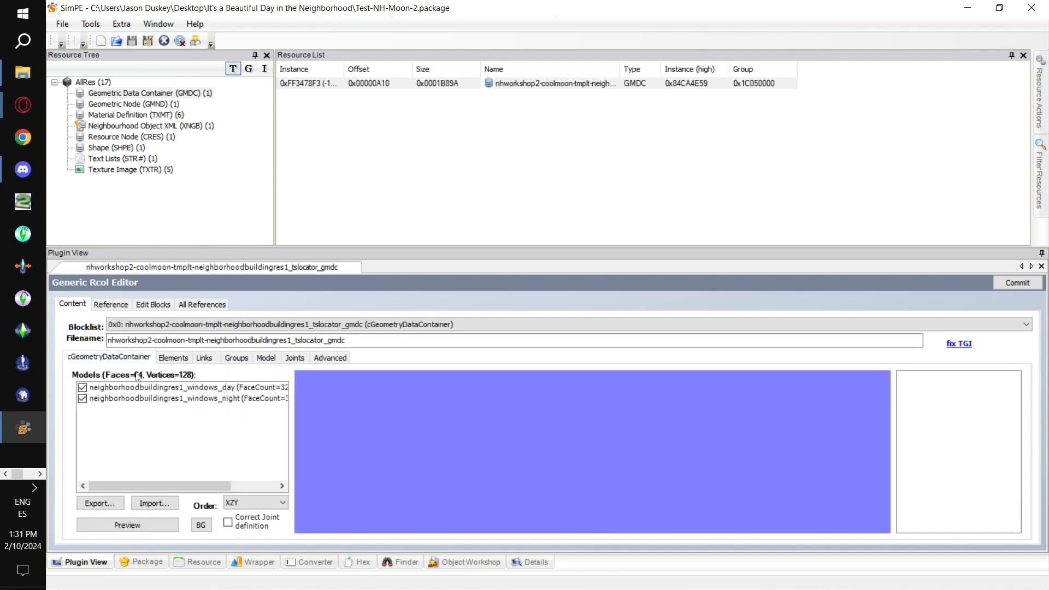
pyautogui.click(153, 503)
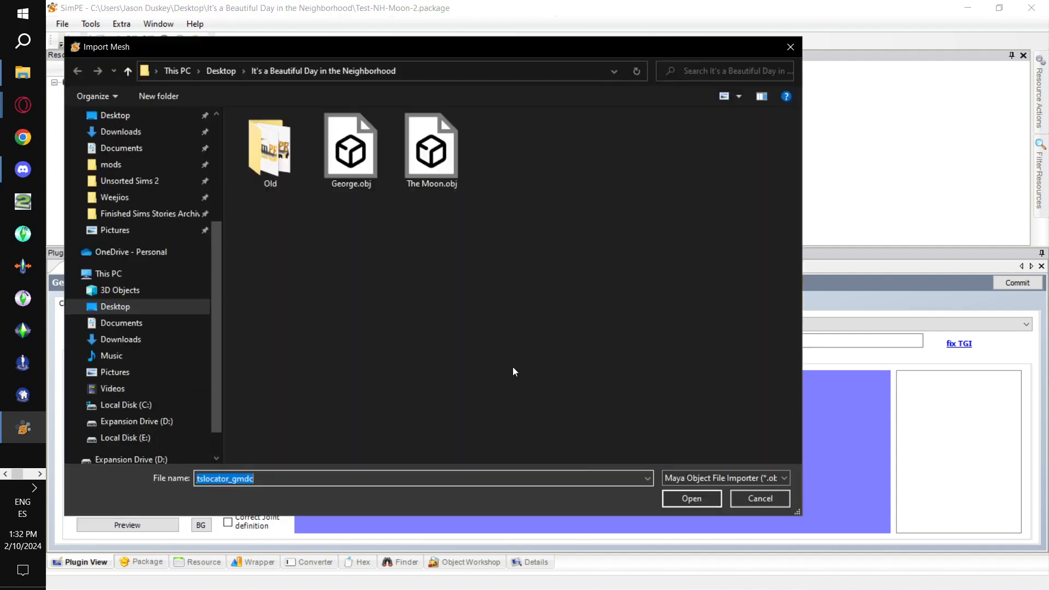
pyautogui.doubleClick(443, 172)
pyautogui.click(748, 344)
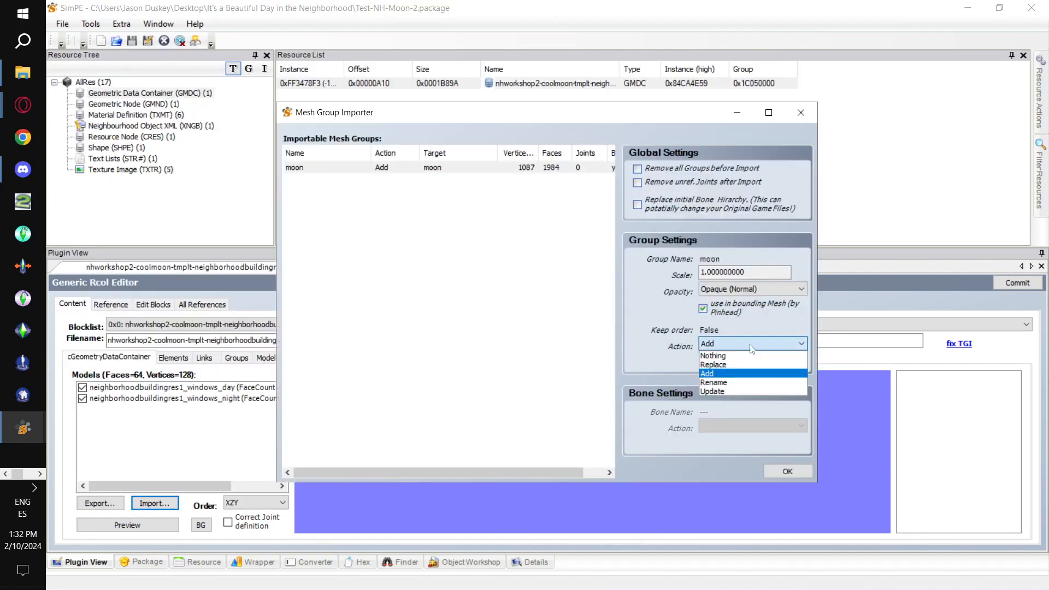
pyautogui.click(747, 364)
pyautogui.click(745, 362)
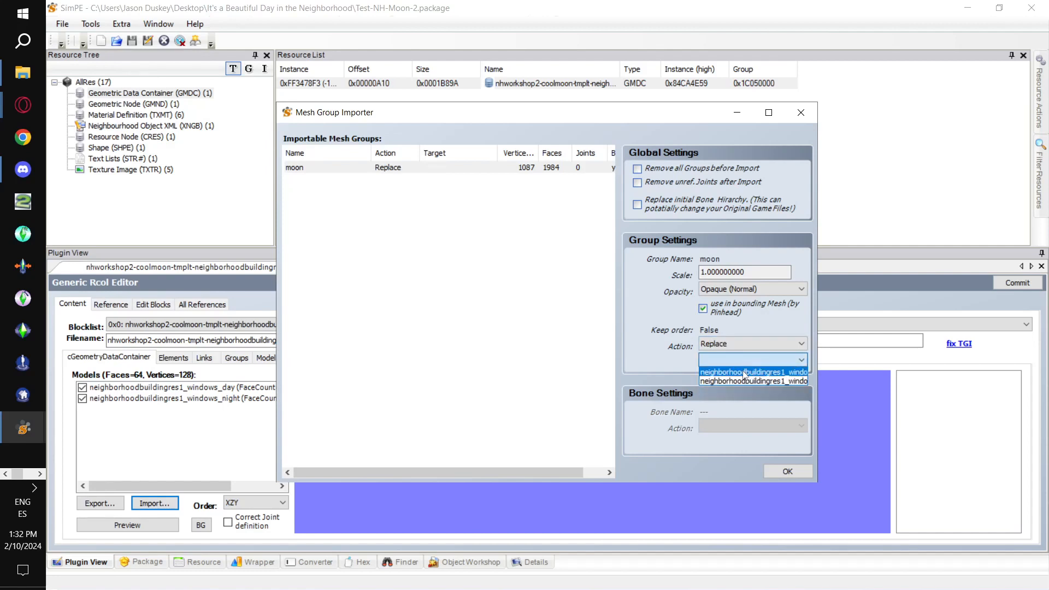
pyautogui.click(744, 372)
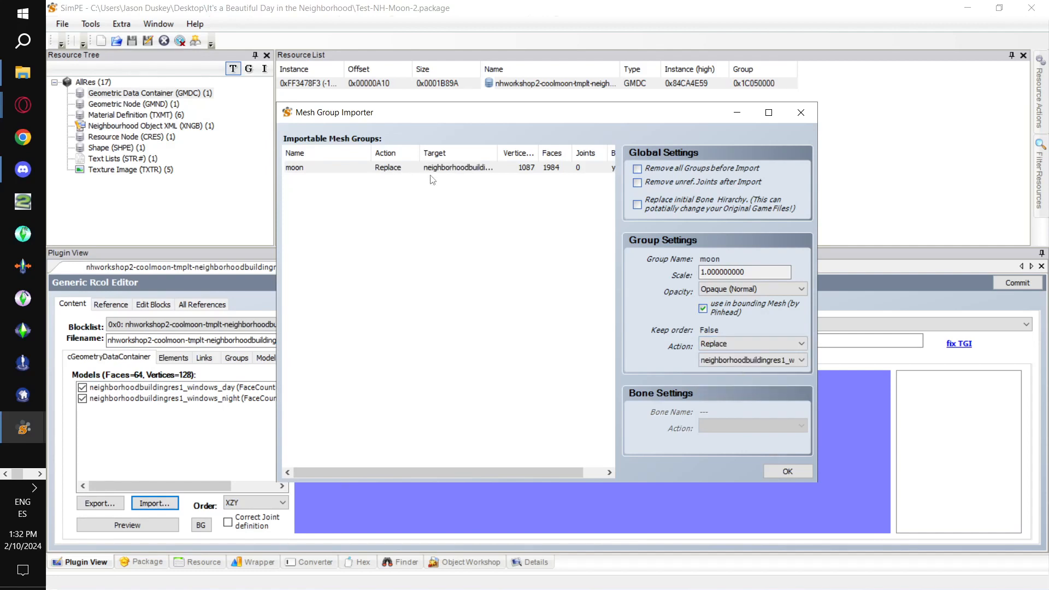
pyautogui.click(785, 472)
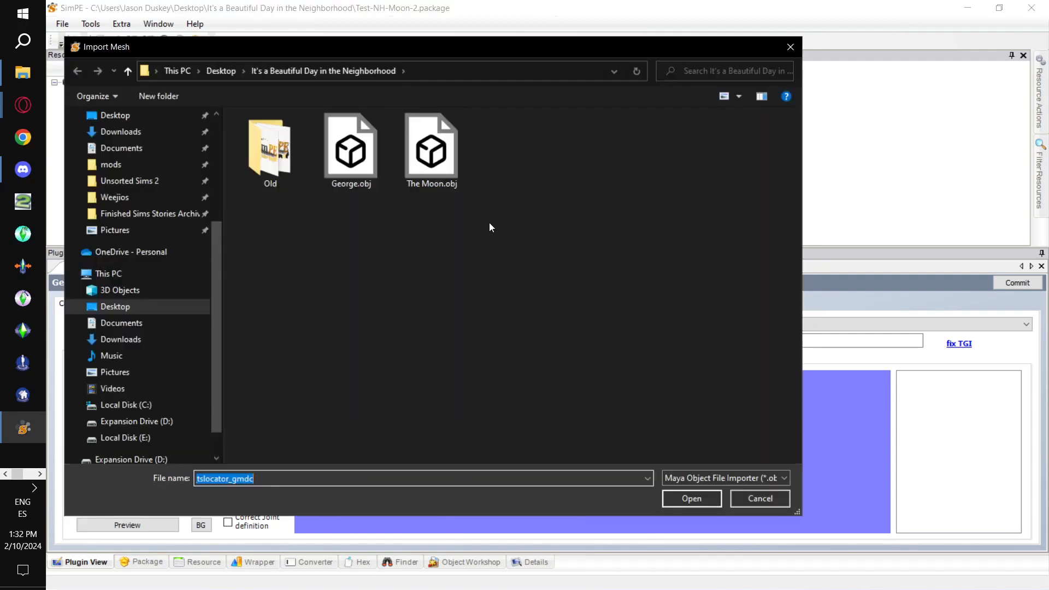
# Import The Moon.obj a second time, replacing the windows_night mesh group.
pyautogui.doubleClick(428, 154)
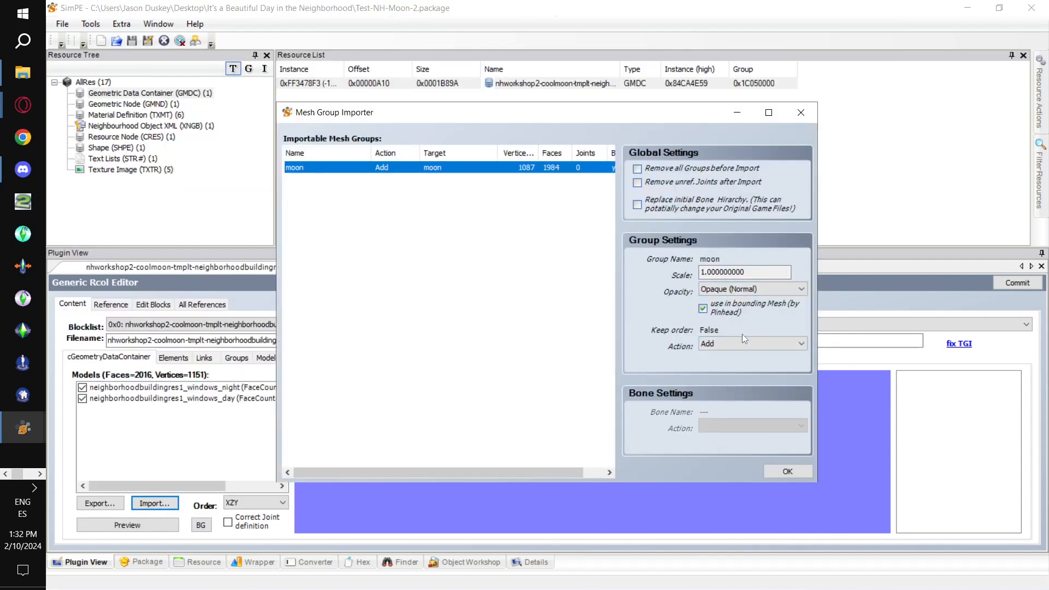
pyautogui.click(744, 344)
pyautogui.click(746, 365)
pyautogui.click(747, 360)
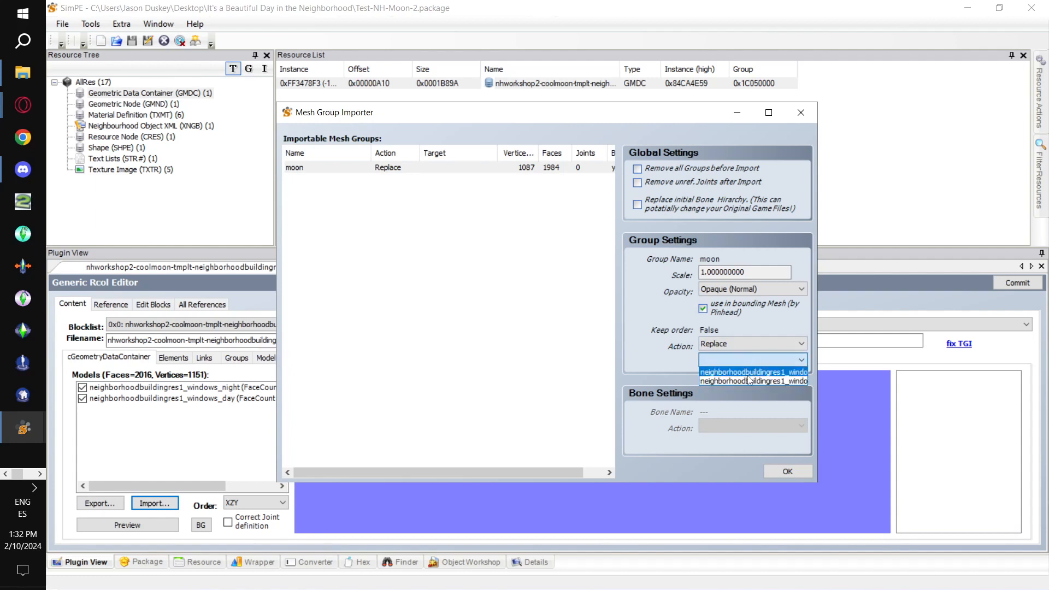
pyautogui.click(749, 380)
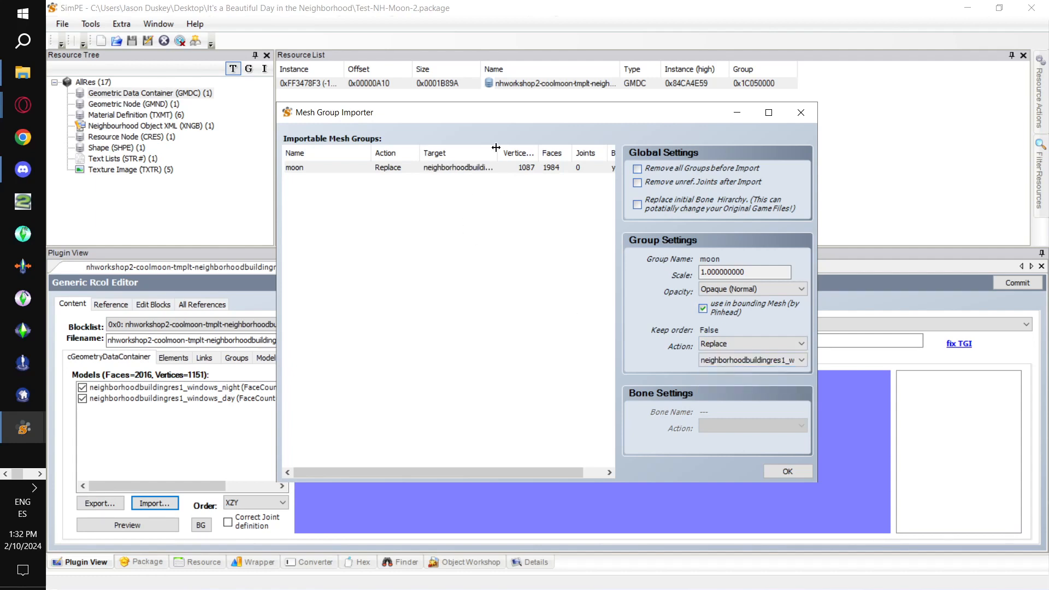
pyautogui.moveTo(498, 153)
pyautogui.mouseDown()
pyautogui.moveTo(567, 150)
pyautogui.moveTo(492, 152)
pyautogui.mouseUp()
pyautogui.click(787, 471)
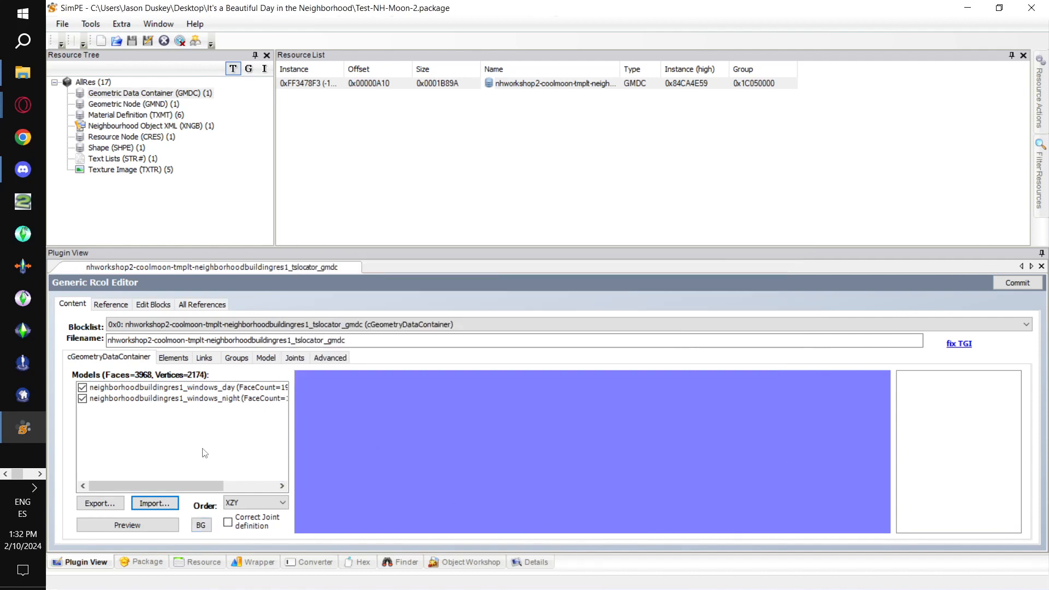
# Compare the face and vertex counts of the day and night mesh groups and commit the geometry changes.
pyautogui.moveTo(208, 486); pyautogui.dragTo(299, 489)
pyautogui.click(273, 390)
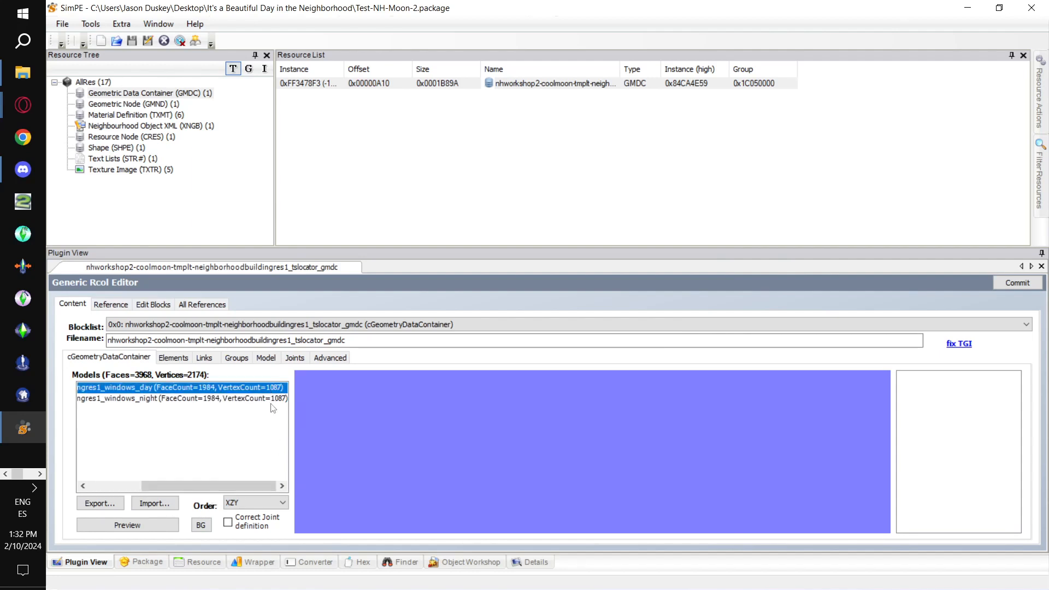
pyautogui.click(273, 400)
pyautogui.click(243, 389)
pyautogui.click(244, 399)
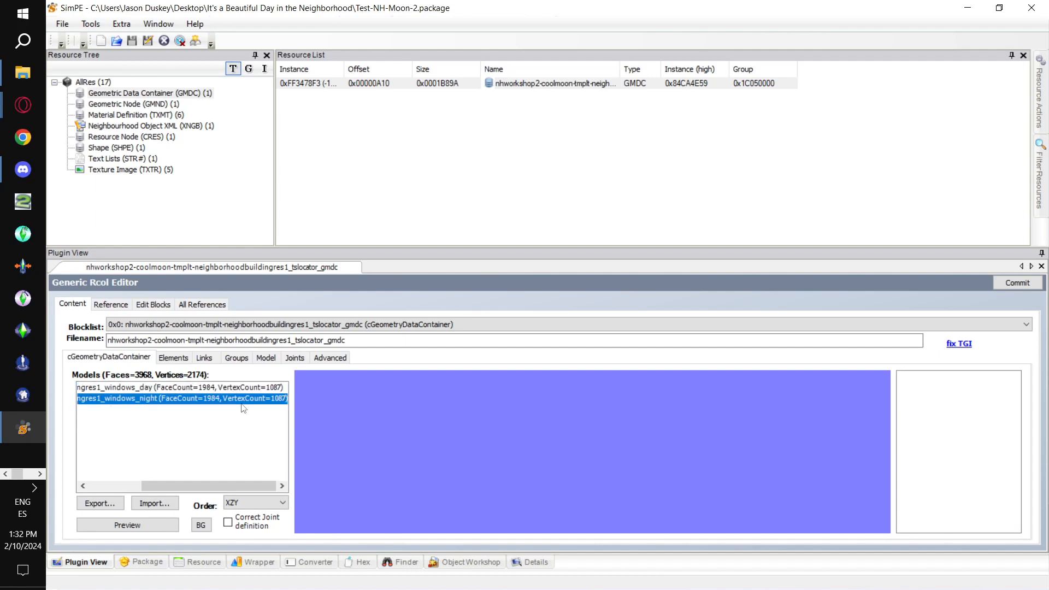
pyautogui.moveTo(174, 486); pyautogui.dragTo(235, 489)
pyautogui.click(1015, 283)
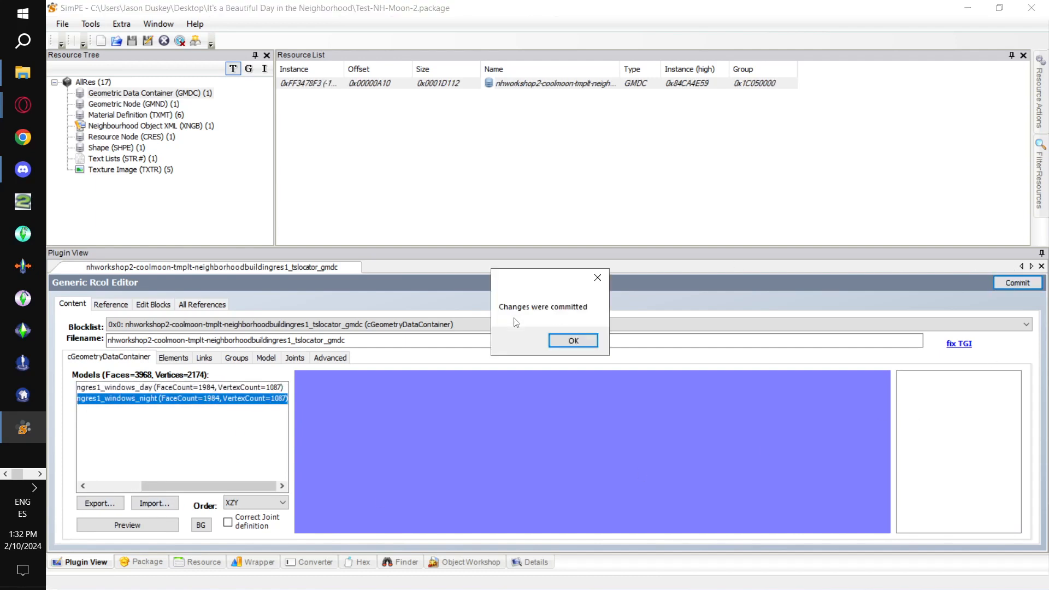
pyautogui.click(560, 339)
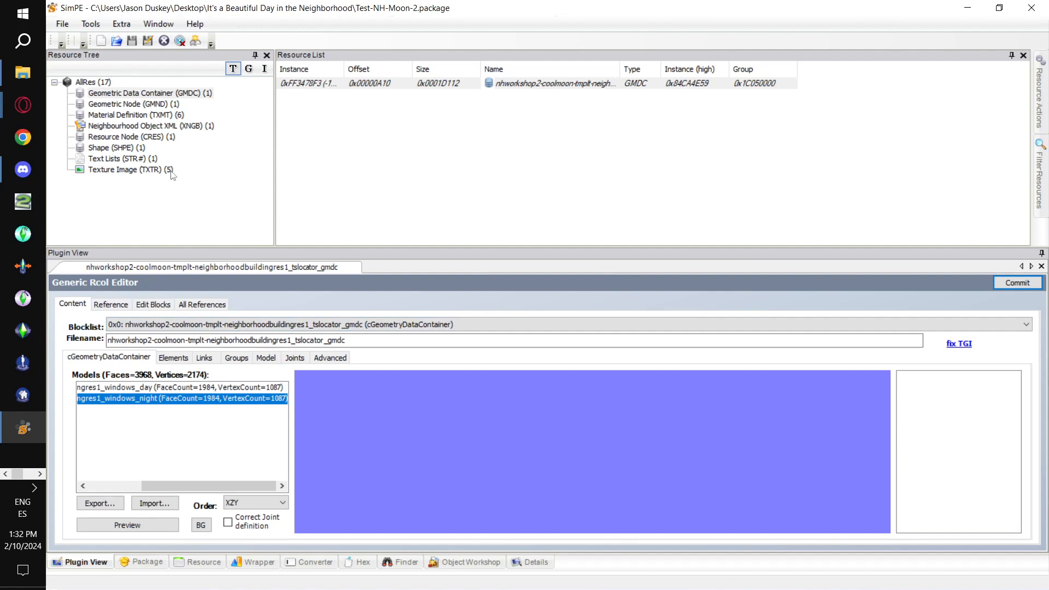
# List the package's texture images with their full names readable and examine the roof, bits and repeat-surface textures.
pyautogui.click(131, 169)
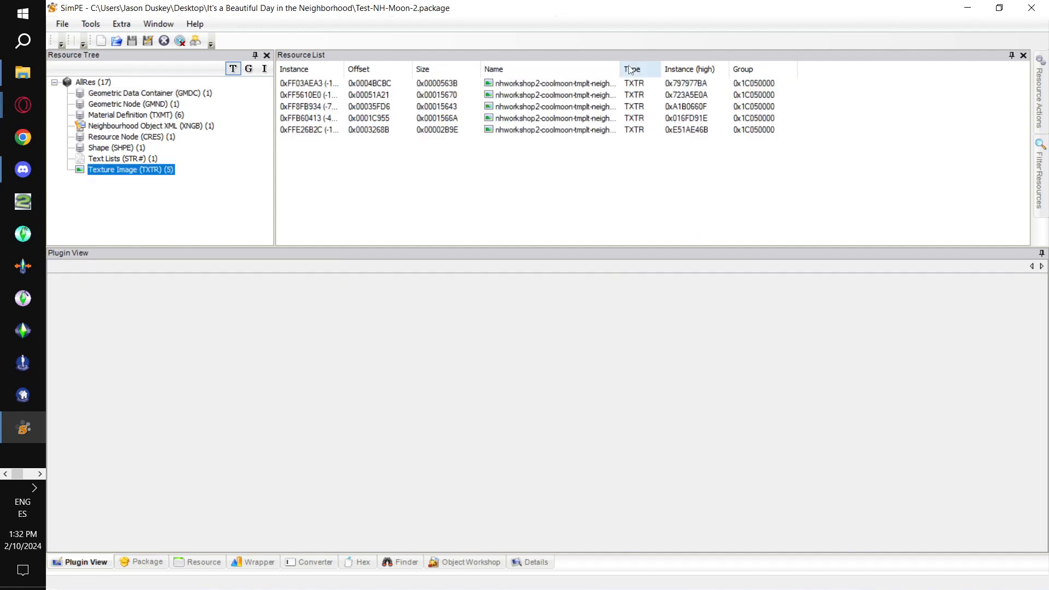
pyautogui.moveTo(620, 67); pyautogui.dragTo(814, 64)
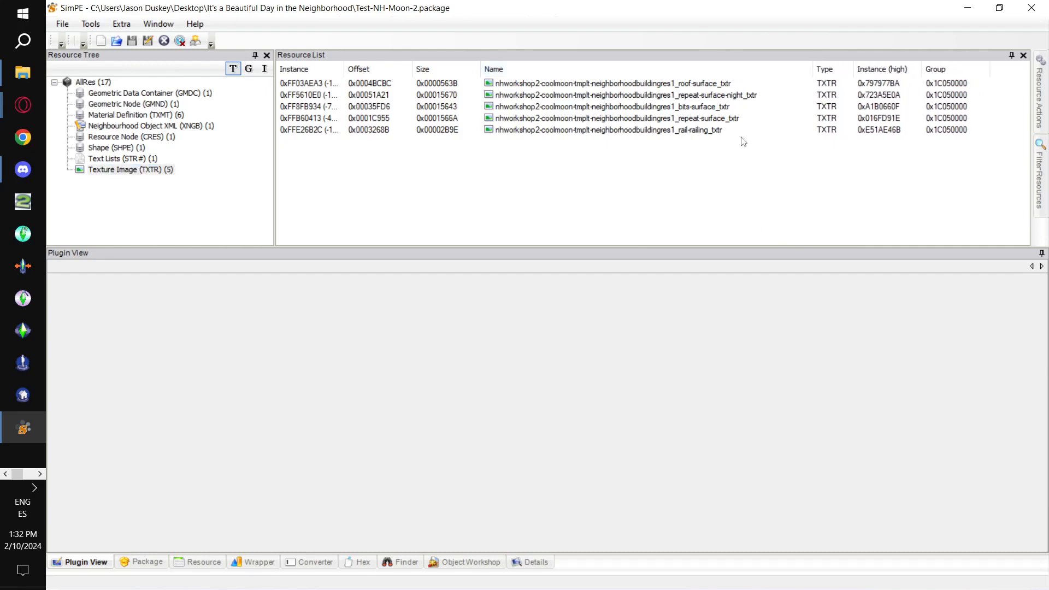
pyautogui.click(728, 85)
pyautogui.click(732, 95)
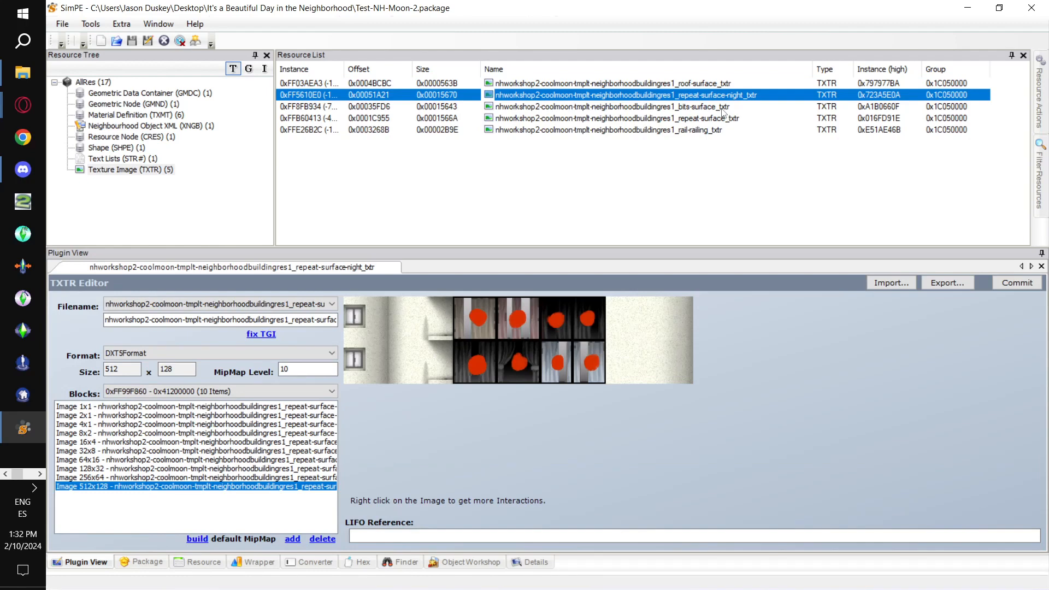
pyautogui.click(723, 108)
pyautogui.click(724, 122)
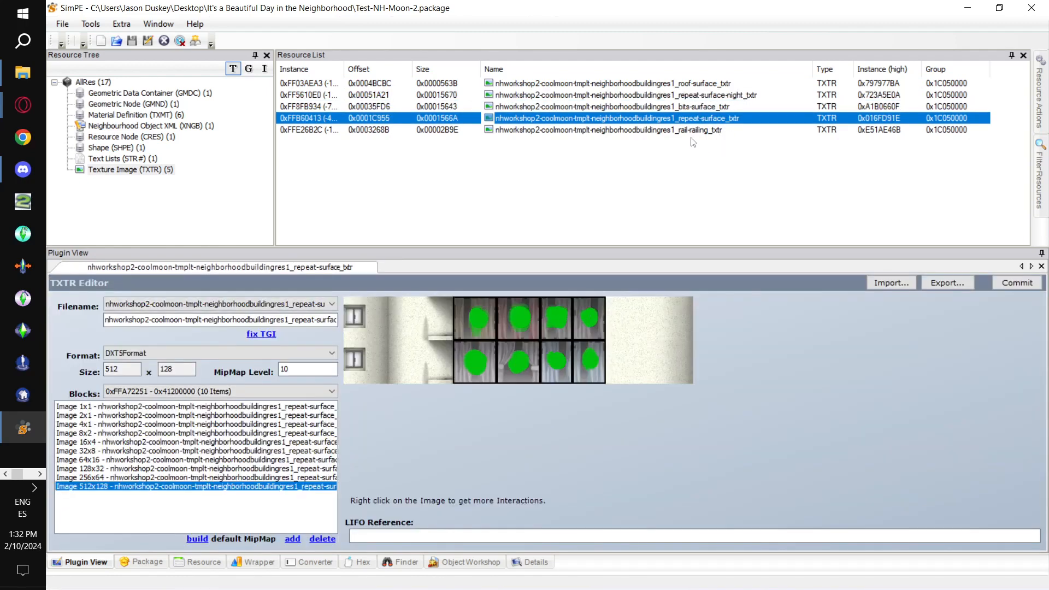
# Delete the rail-railing, roof-surface and bits-surface textures, keeping the repeat-surface and repeat-surface-night textures.
pyautogui.click(696, 132)
pyautogui.rightClick(700, 130)
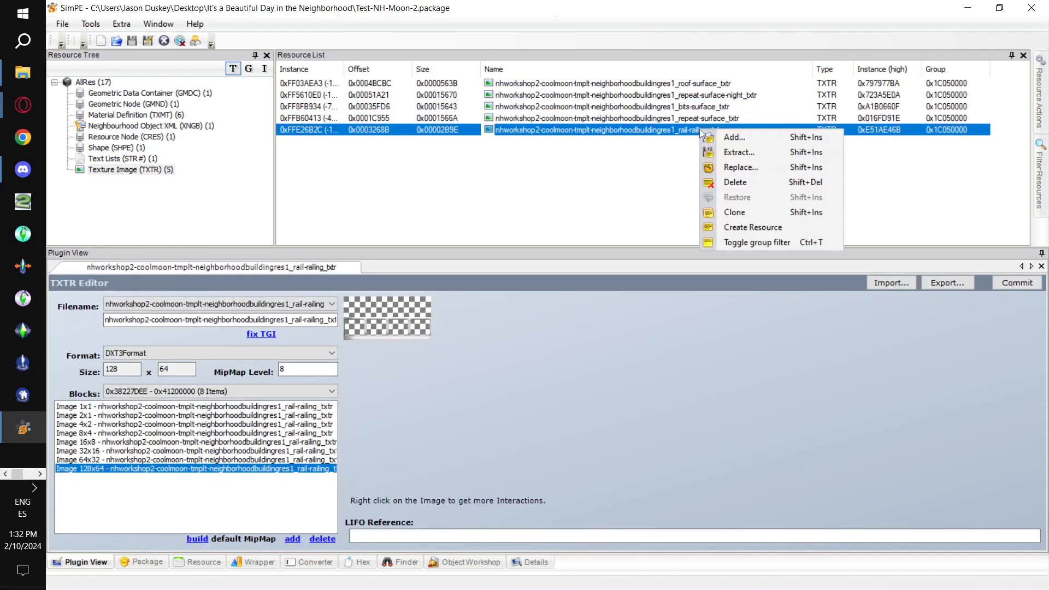
pyautogui.click(735, 181)
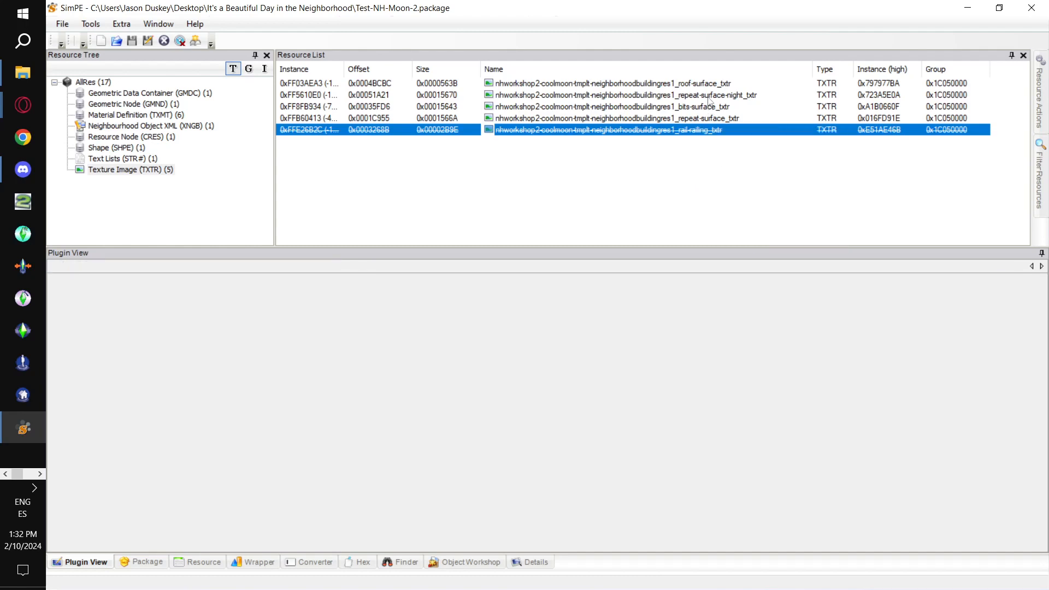
pyautogui.click(705, 83)
pyautogui.rightClick(704, 84)
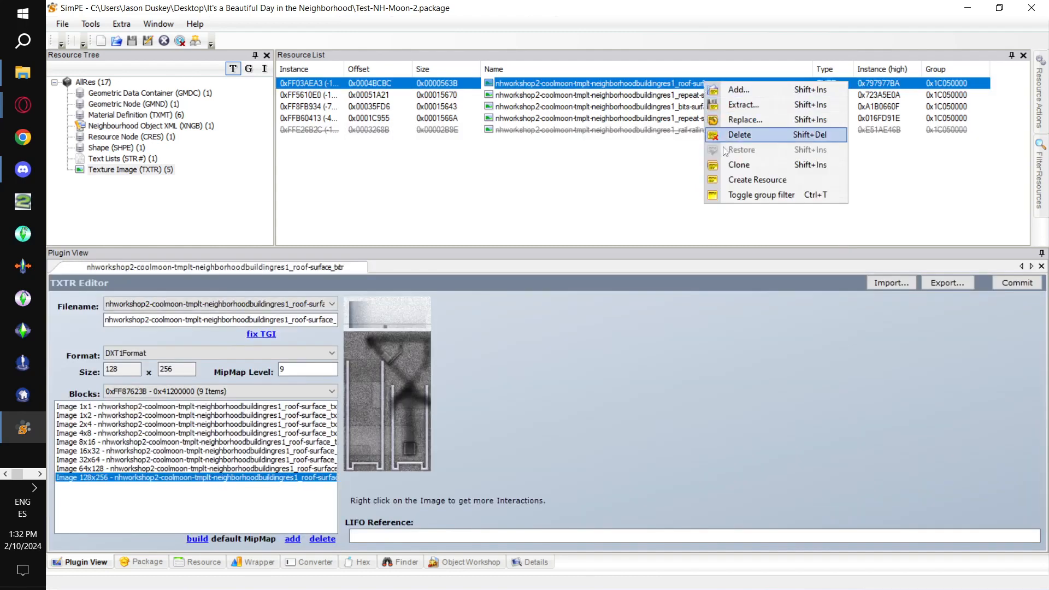
pyautogui.click(739, 130)
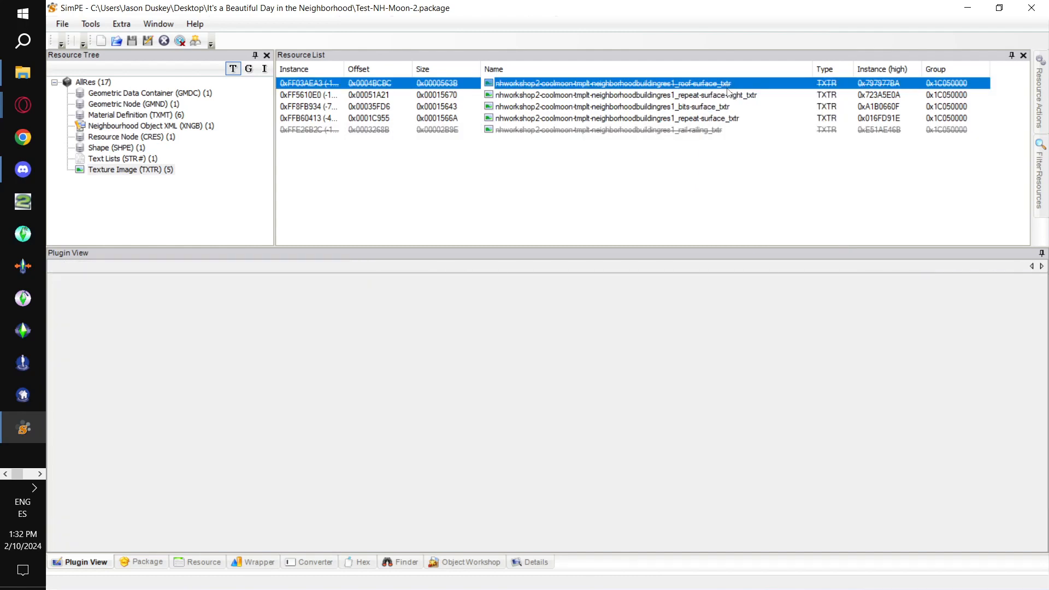
pyautogui.click(729, 96)
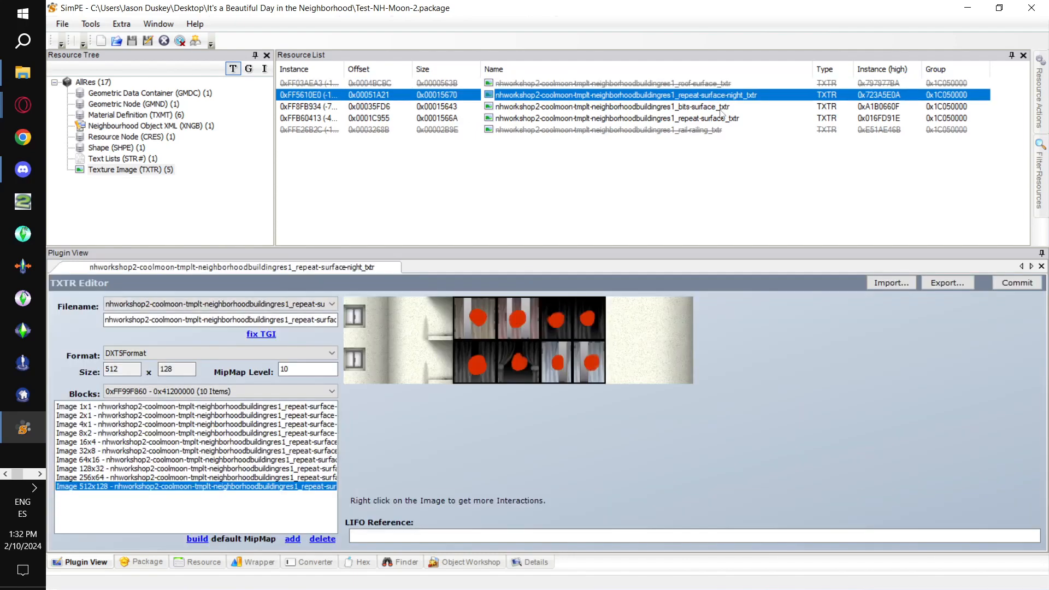
pyautogui.click(722, 119)
pyautogui.click(720, 108)
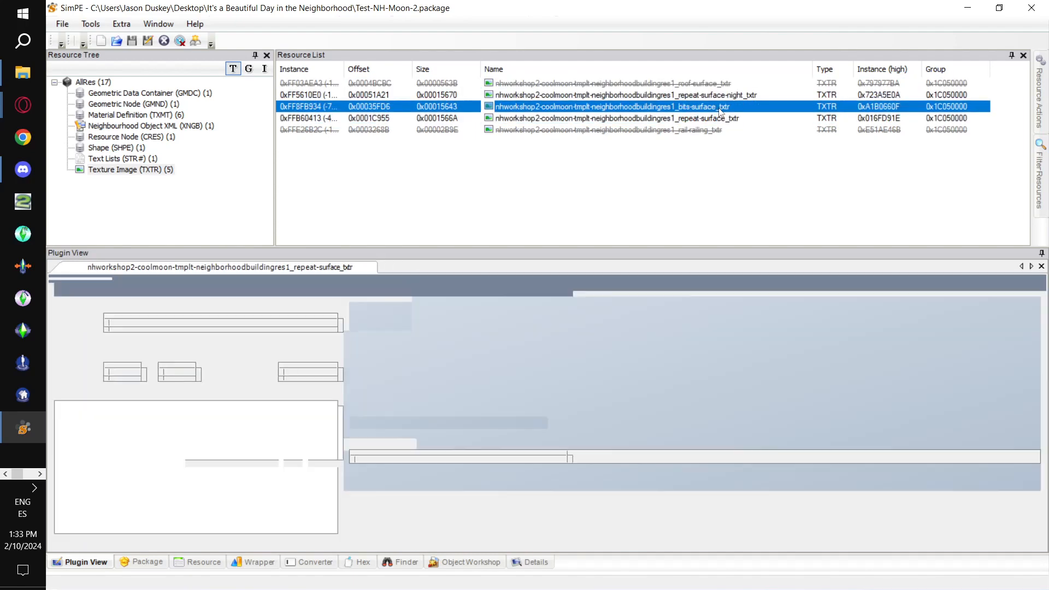
pyautogui.rightClick(720, 108)
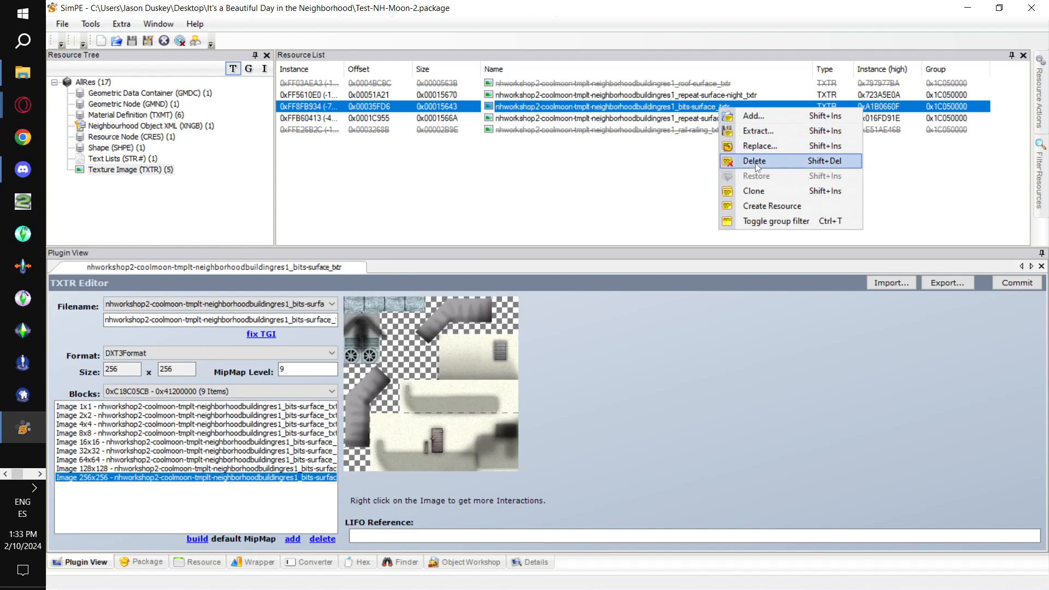
pyautogui.click(759, 172)
# Check the two kept repeat-surface textures and save the moon package.
pyautogui.click(746, 98)
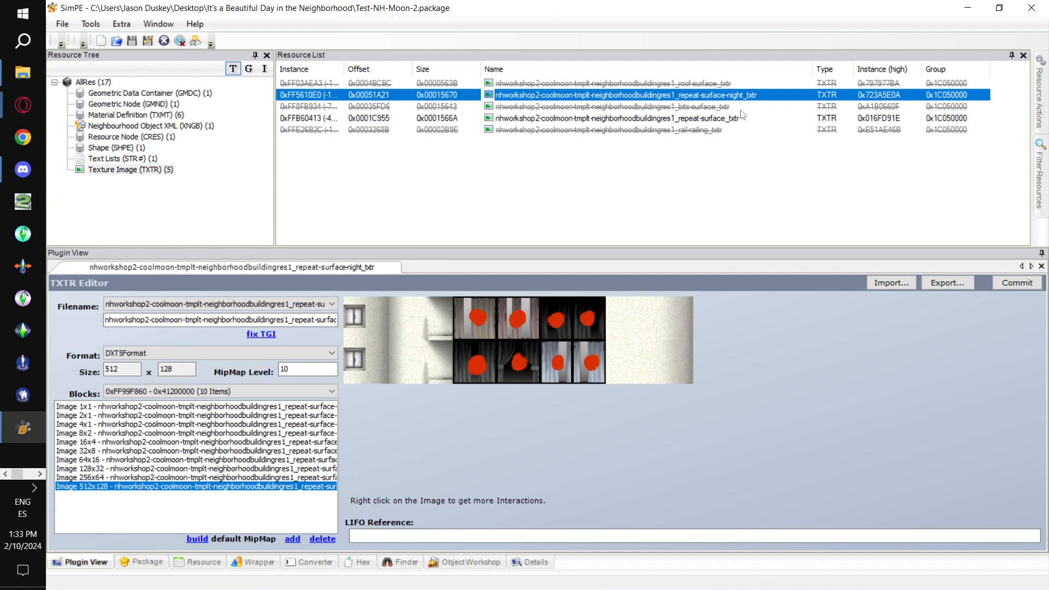
pyautogui.click(738, 119)
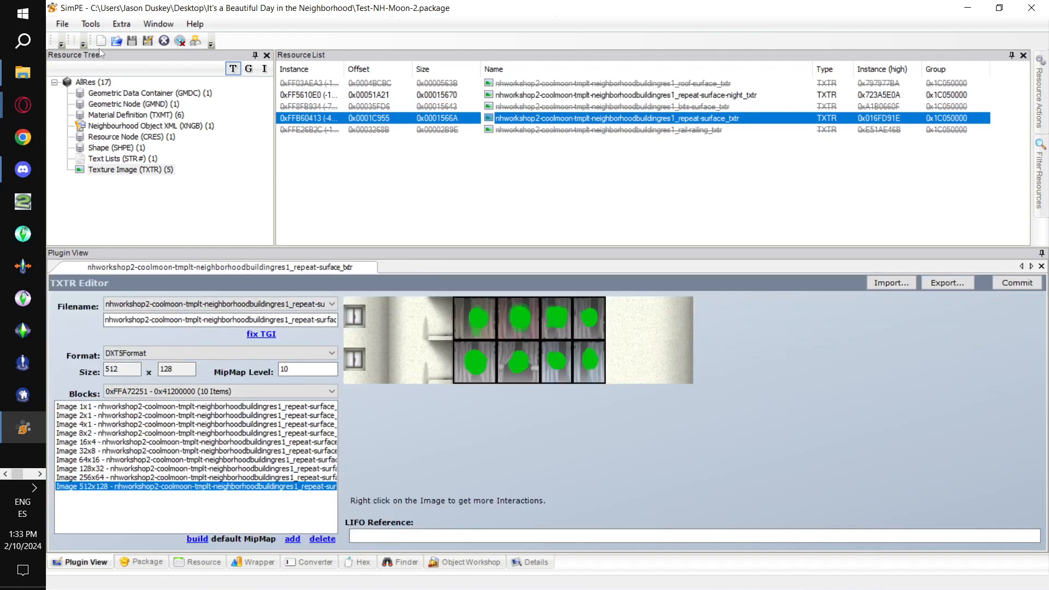
pyautogui.click(62, 24)
pyautogui.click(82, 99)
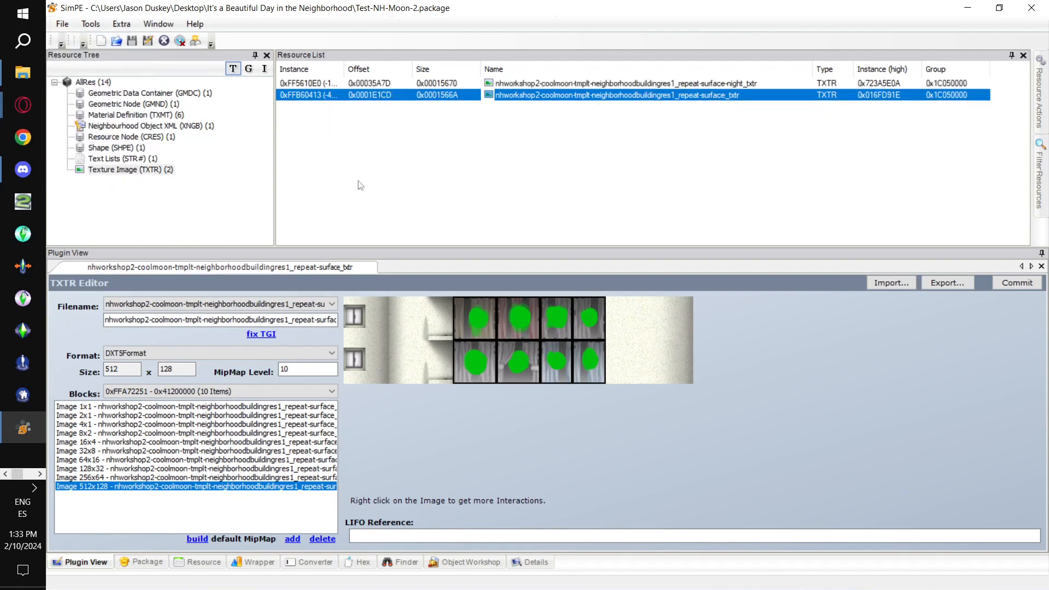
# Try to import Moon.jpg directly into the repeat-surface-night texture.
pyautogui.click(575, 84)
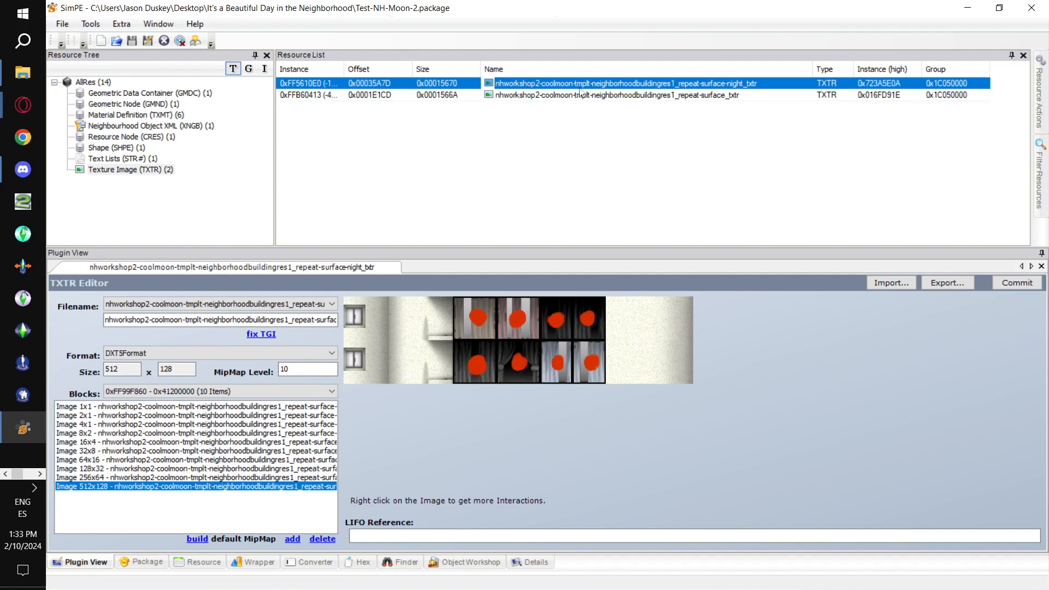
pyautogui.rightClick(510, 316)
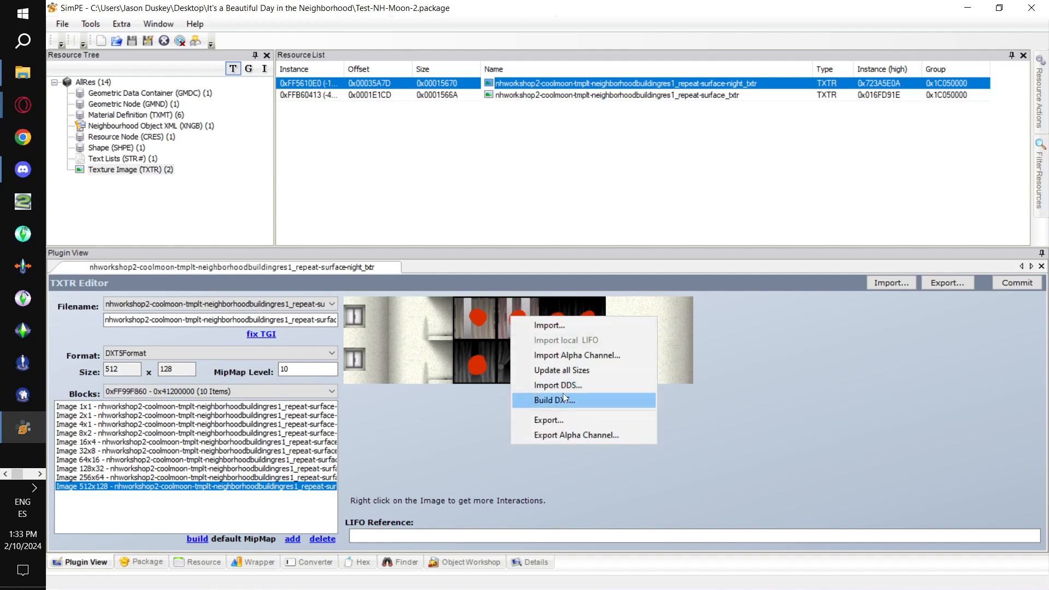
pyautogui.click(546, 399)
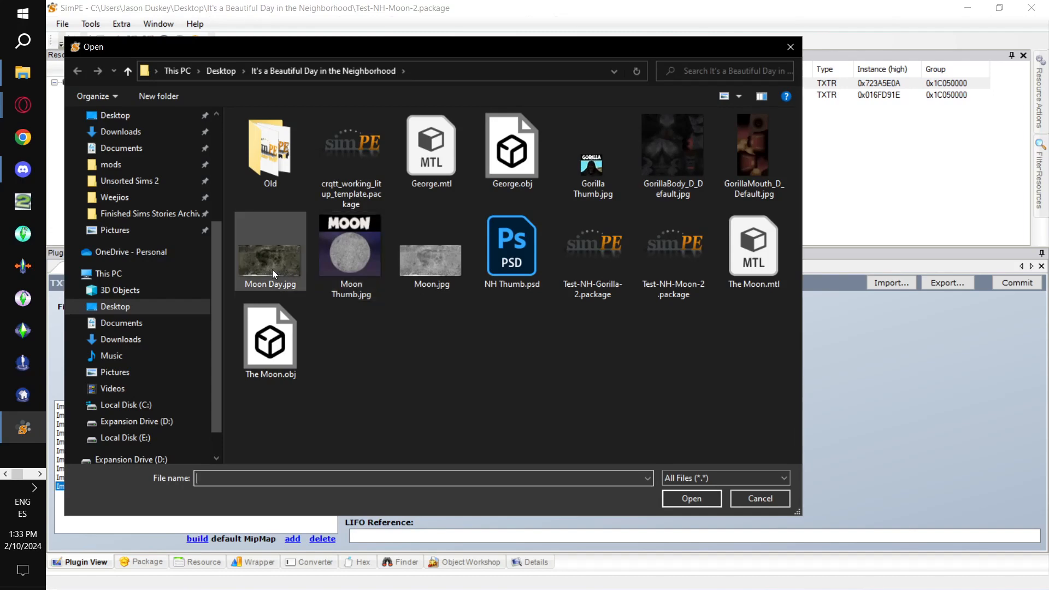
pyautogui.doubleClick(417, 274)
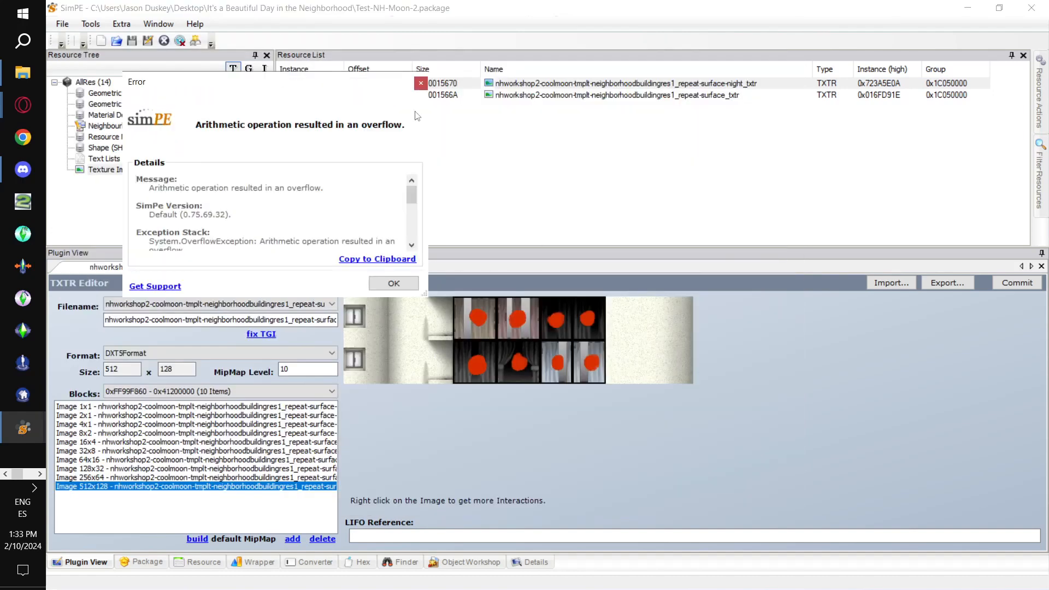
pyautogui.click(392, 283)
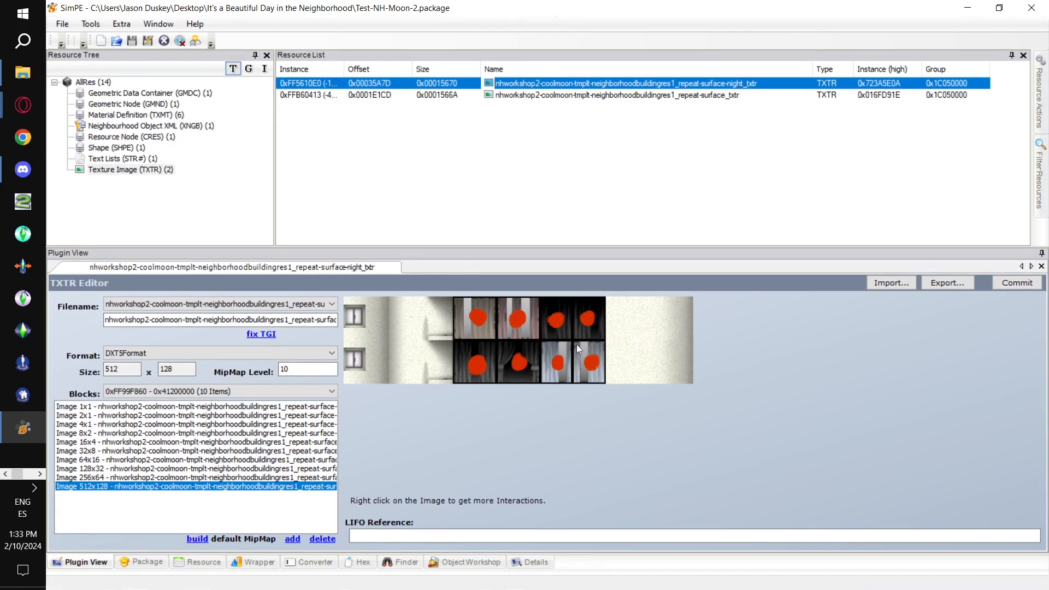
# Build the repeat-surface-night texture as DXT from Moon.jpg with the default DXT5 settings, check its filename, and commit it.
pyautogui.rightClick(563, 331)
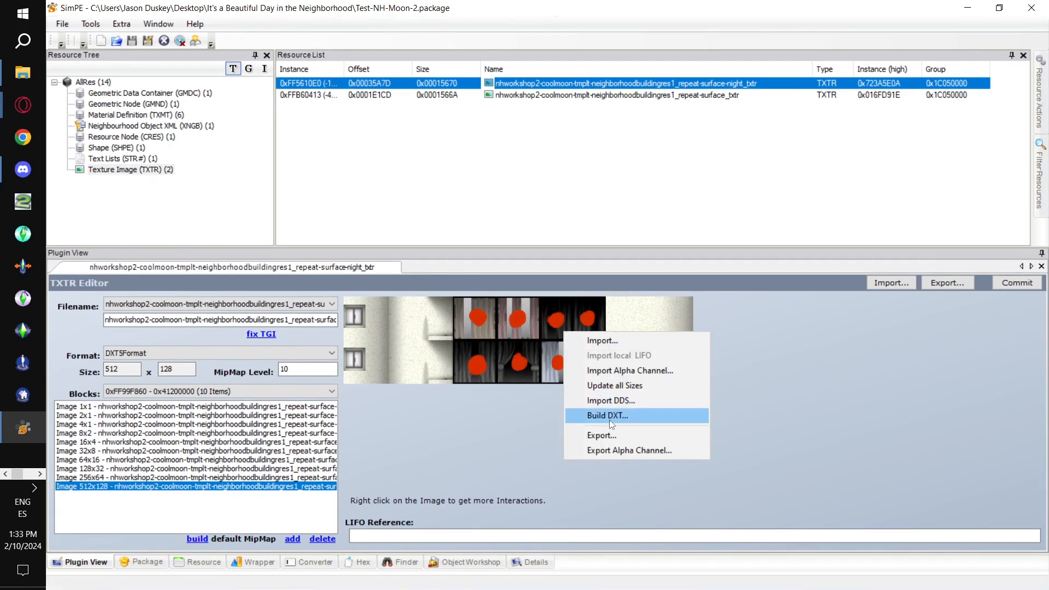
pyautogui.click(611, 417)
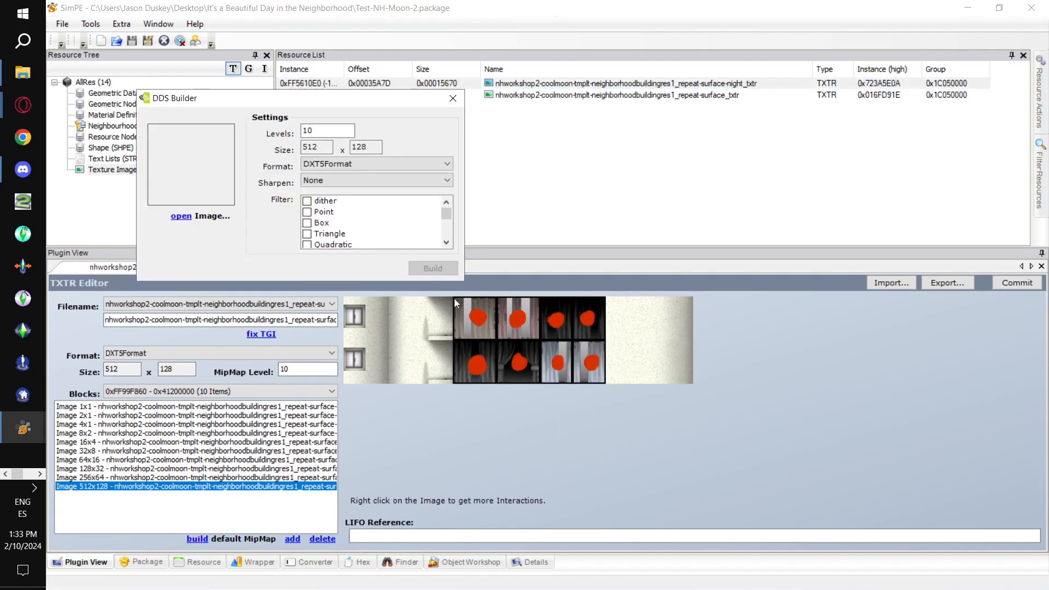
pyautogui.click(182, 216)
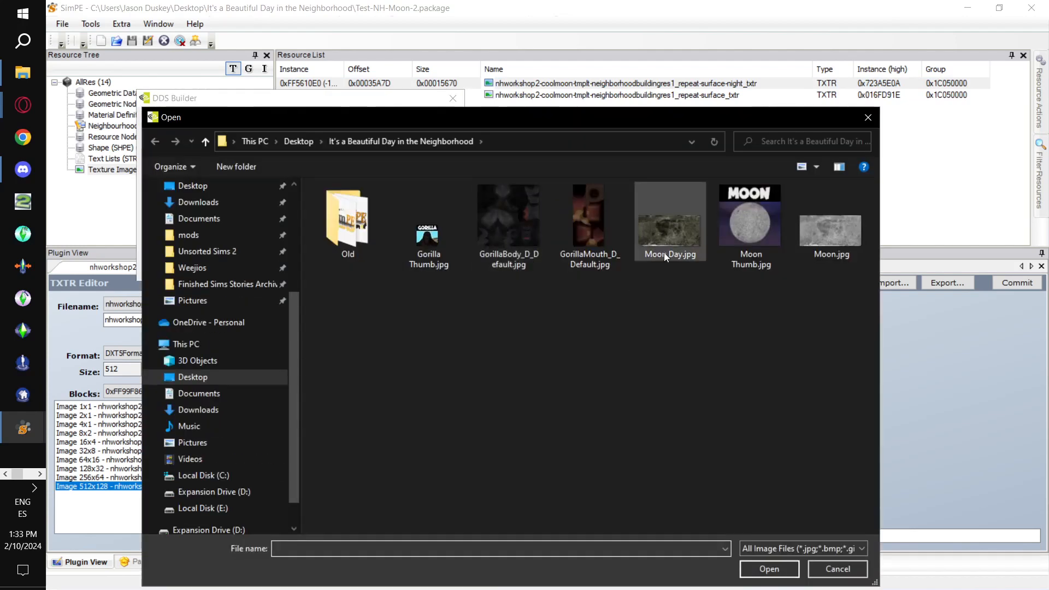
pyautogui.doubleClick(815, 241)
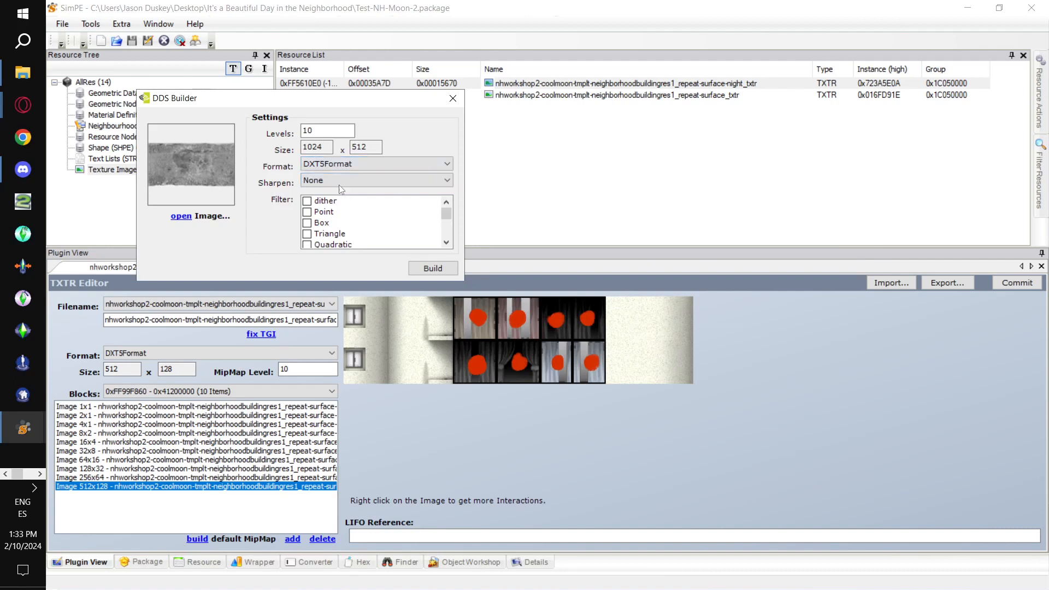
pyautogui.click(429, 271)
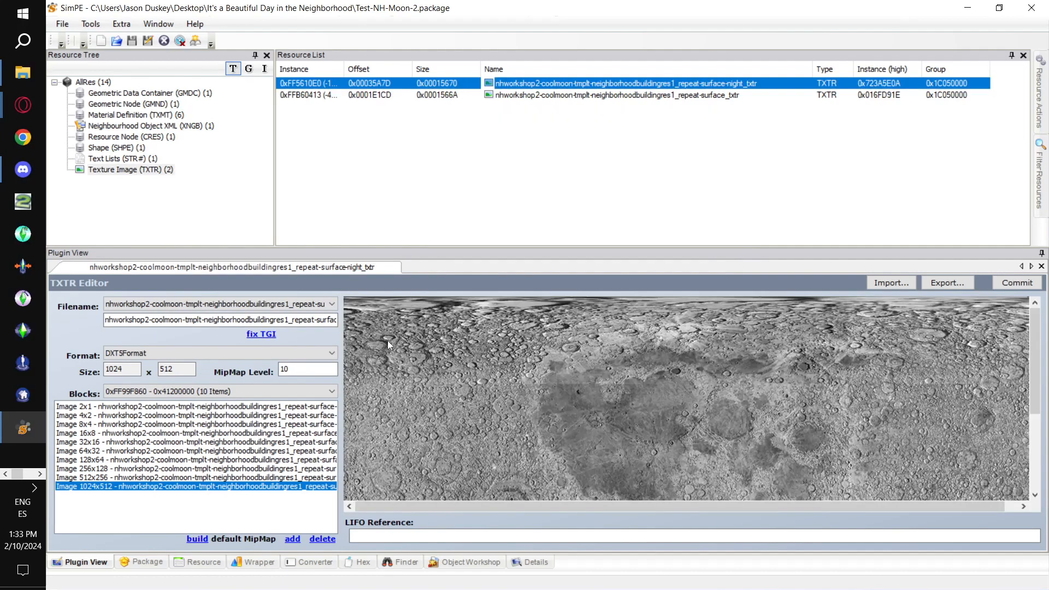
pyautogui.moveTo(325, 322); pyautogui.dragTo(345, 321)
pyautogui.click(328, 320)
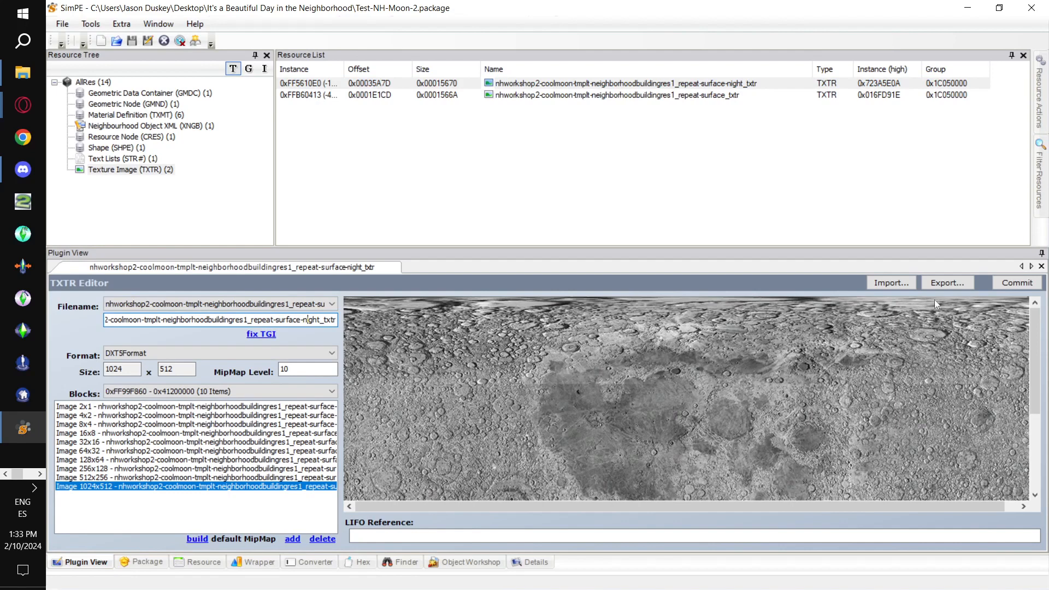
pyautogui.click(1017, 283)
pyautogui.click(574, 337)
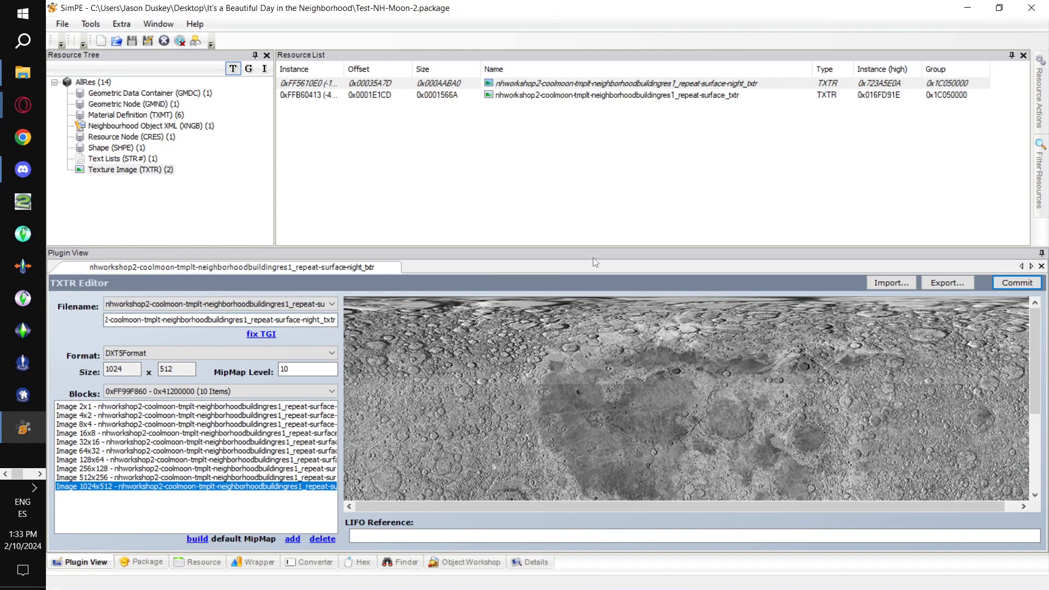
# Build the repeat-surface texture as DXT from Moon Day.jpg with the default DXT5 settings, commit it, and save the package.
pyautogui.click(632, 95)
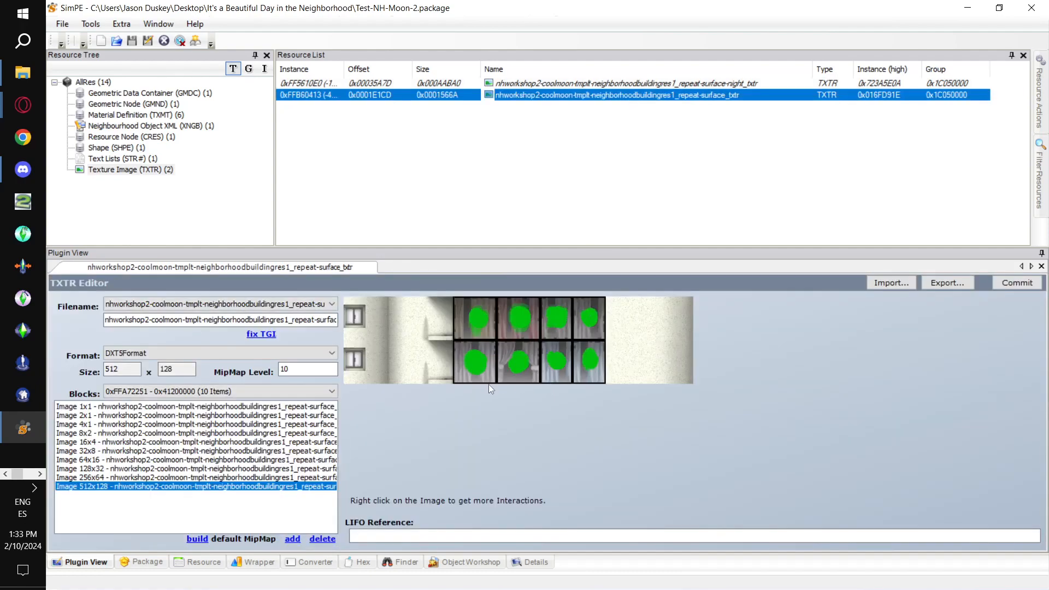
pyautogui.rightClick(480, 339)
pyautogui.click(532, 418)
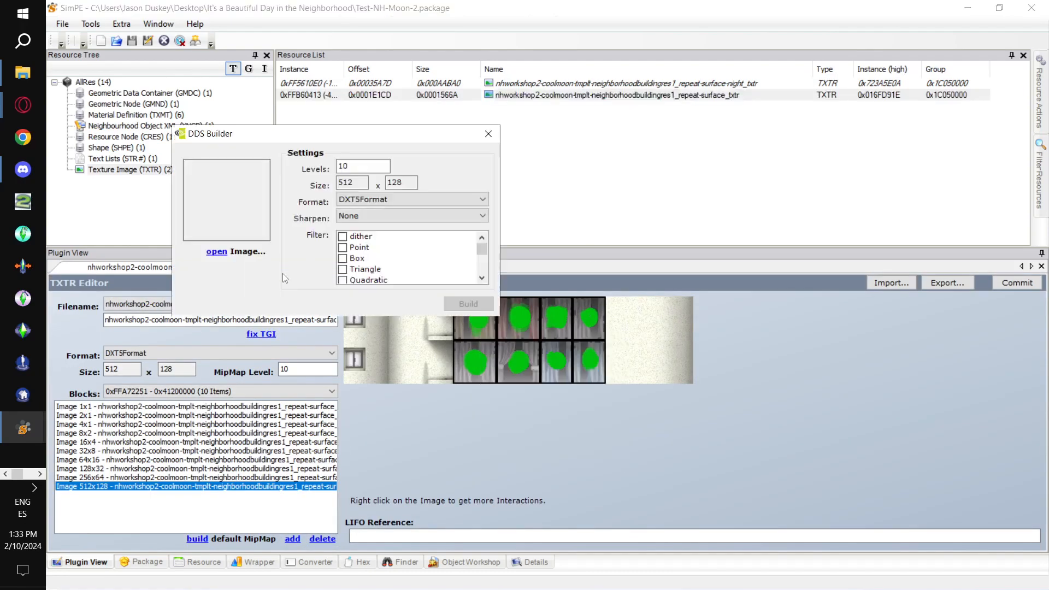
pyautogui.click(215, 254)
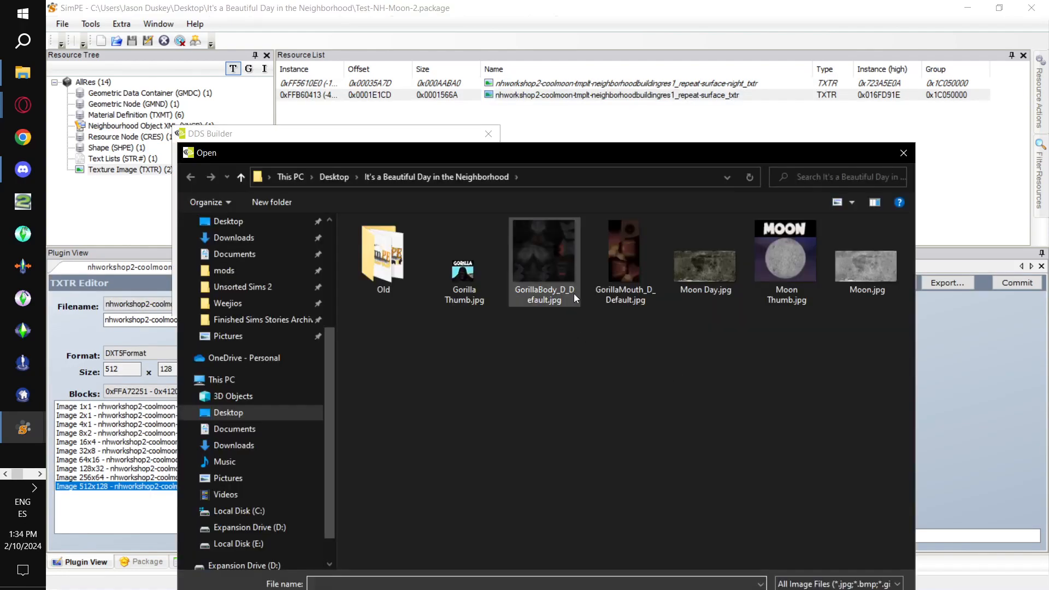
pyautogui.doubleClick(711, 275)
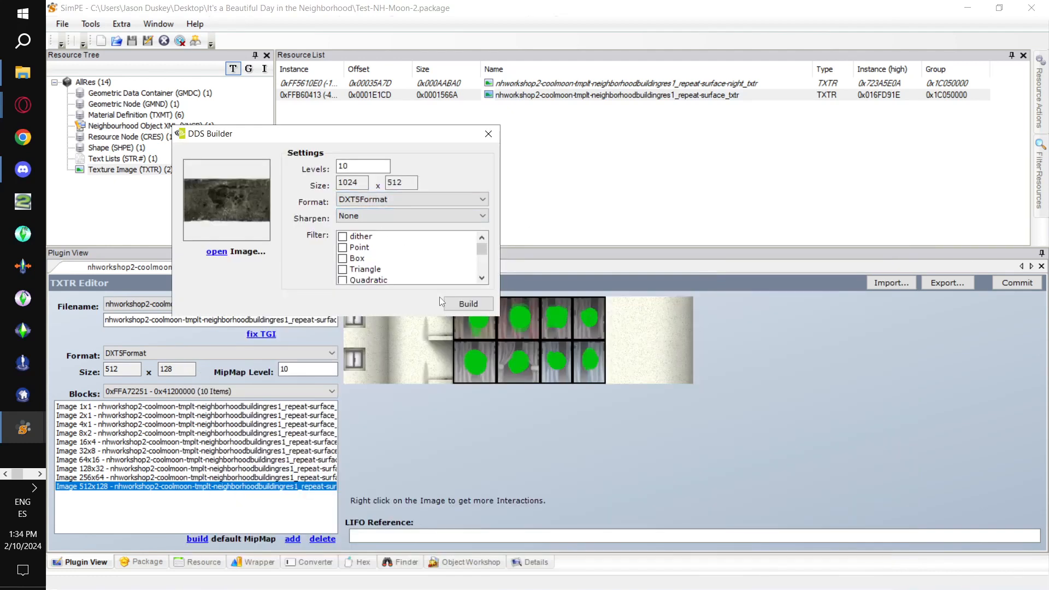
pyautogui.click(468, 304)
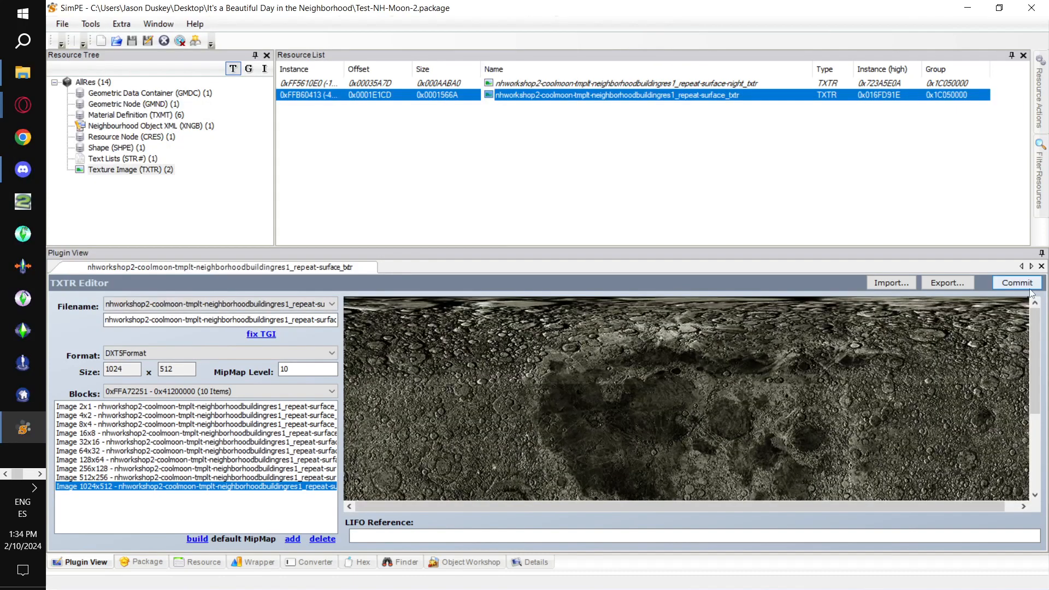
pyautogui.click(1021, 283)
pyautogui.click(566, 339)
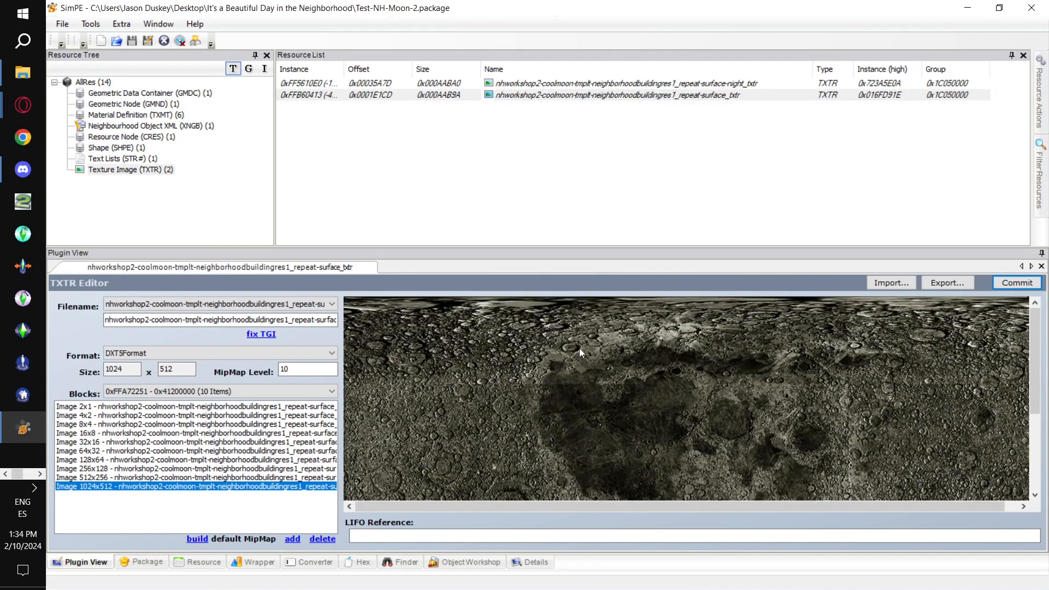
pyautogui.click(62, 24)
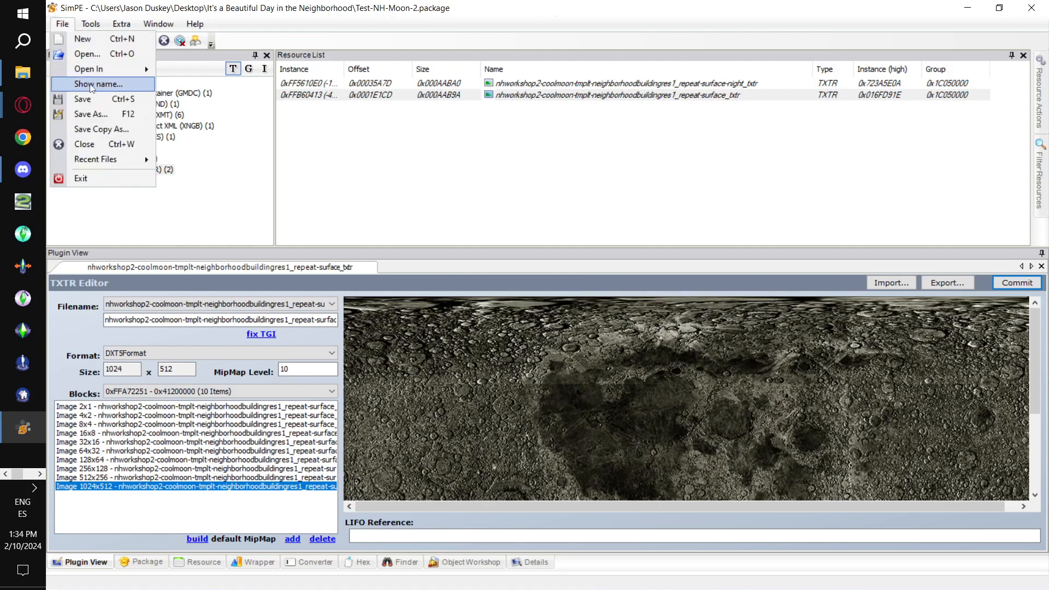
pyautogui.click(83, 99)
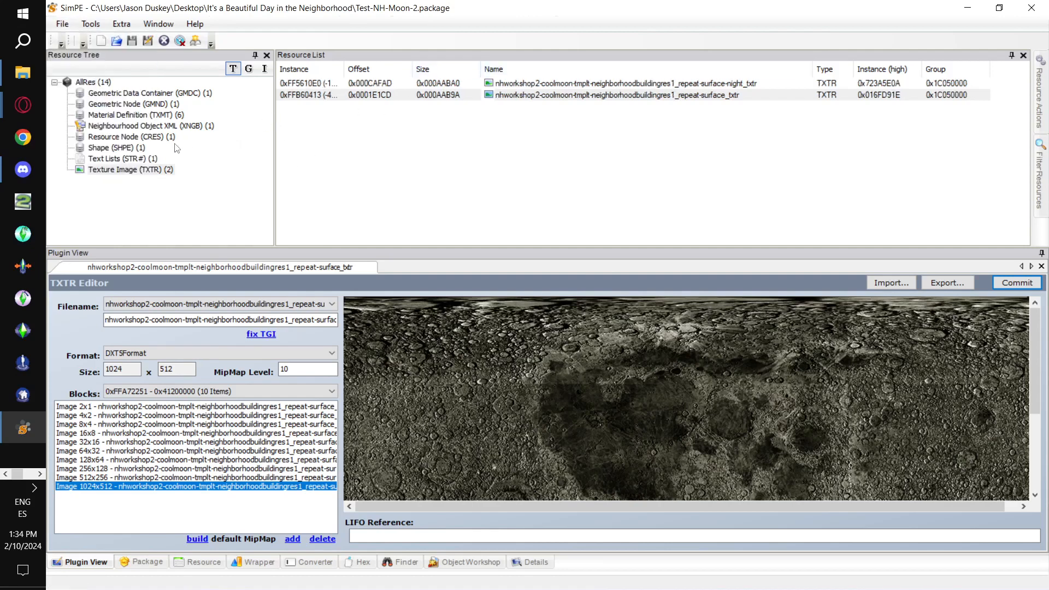
# Delete the repeat, bits, rail and roof material definitions, keeping windows_night and windows_day, and save the package.
pyautogui.click(170, 119)
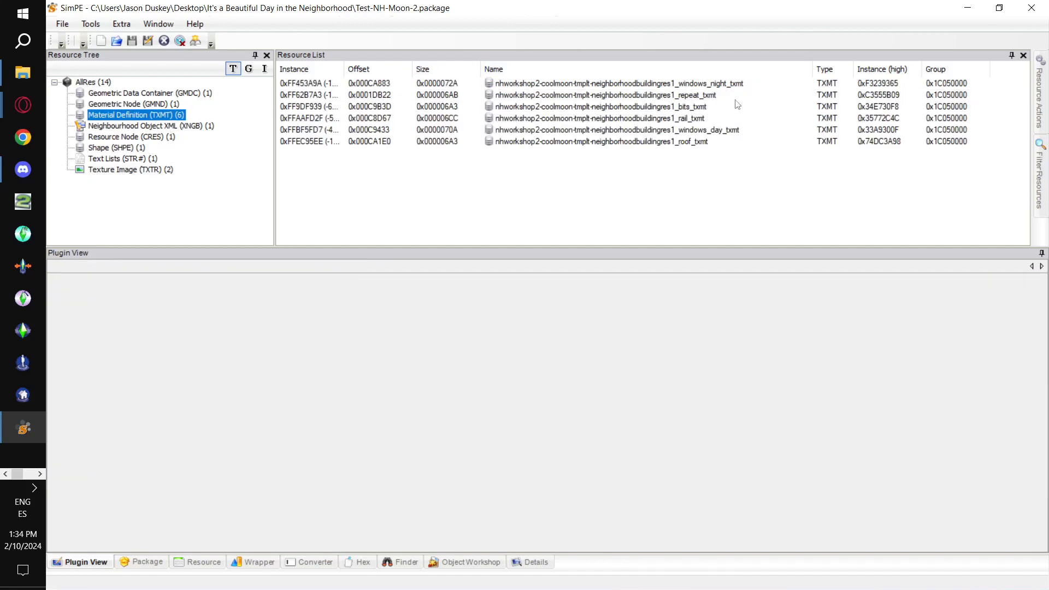
pyautogui.click(716, 96)
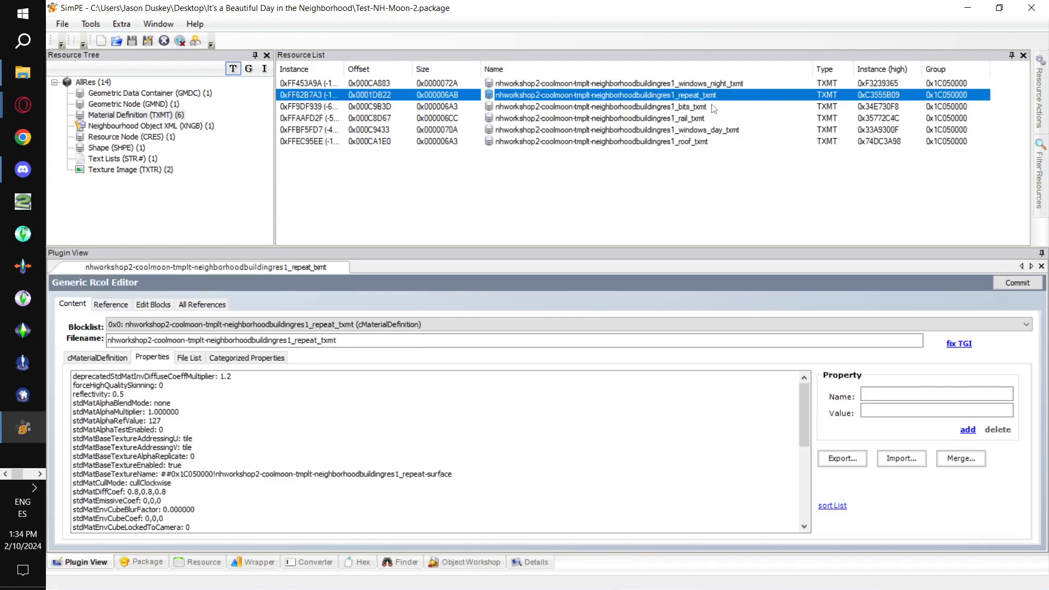
pyautogui.keyDown('shift'); pyautogui.click(708, 119); pyautogui.keyUp('shift')
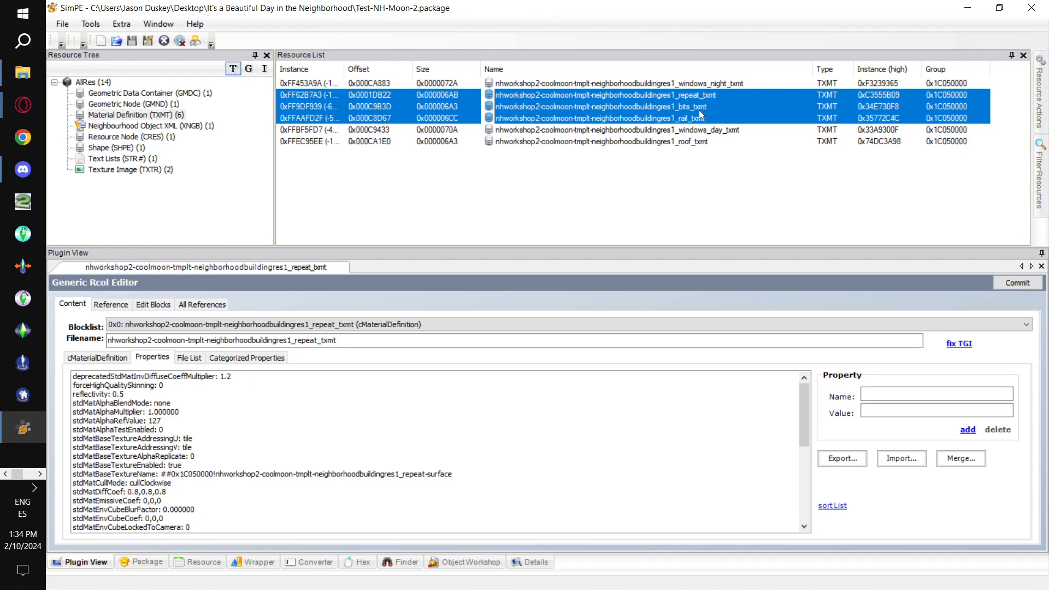
pyautogui.rightClick(699, 111)
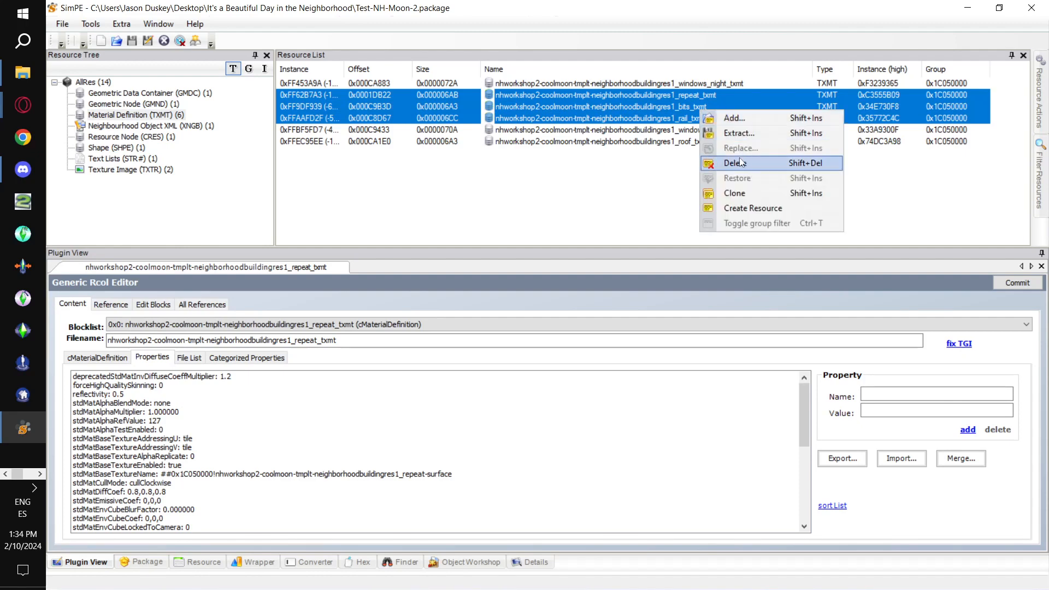
pyautogui.click(741, 162)
pyautogui.click(682, 140)
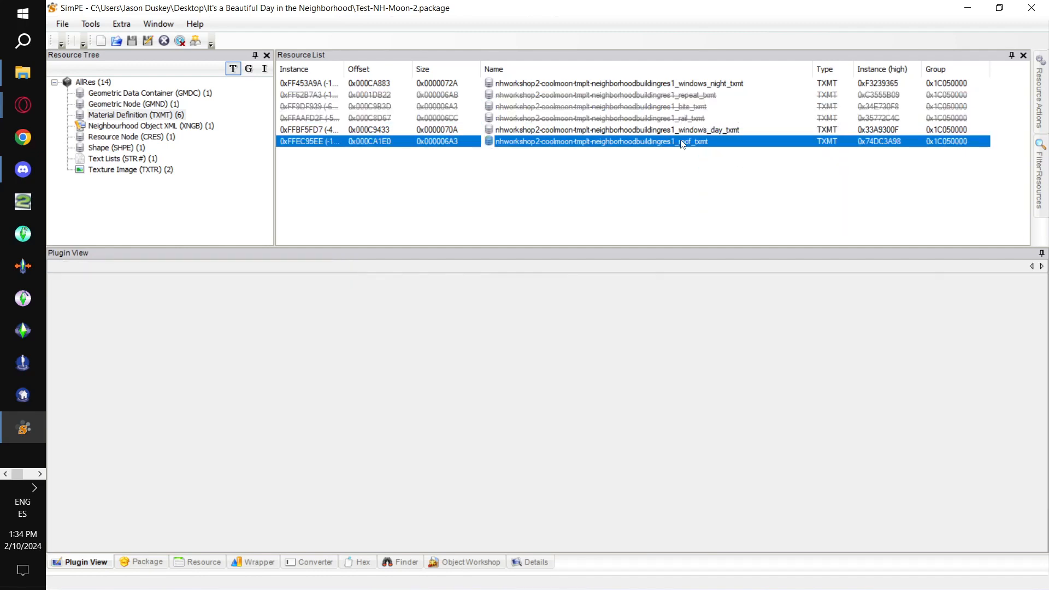
pyautogui.rightClick(682, 142)
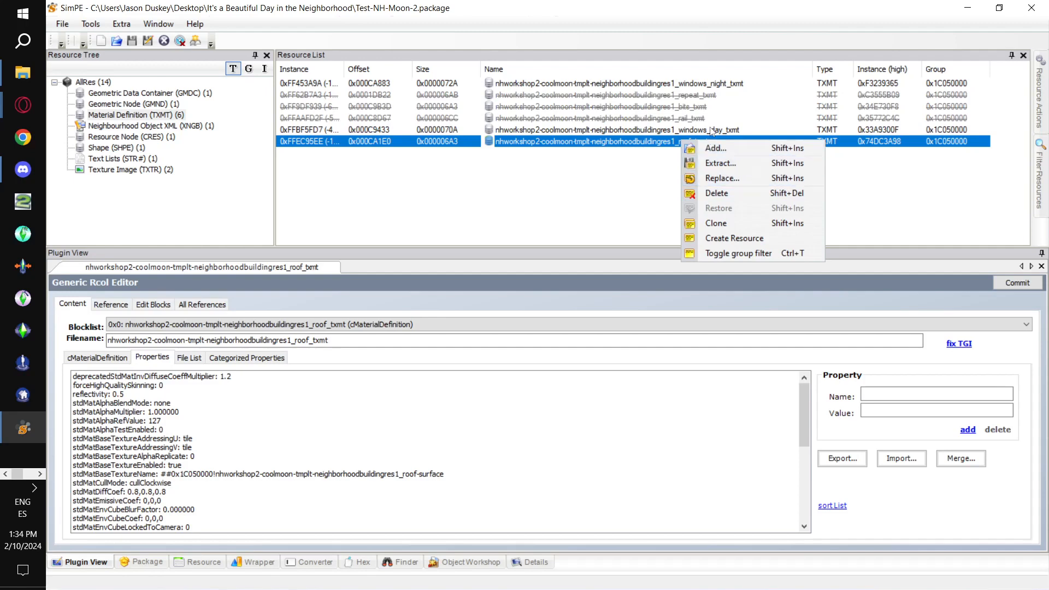
pyautogui.click(720, 194)
pyautogui.click(62, 23)
pyautogui.click(101, 103)
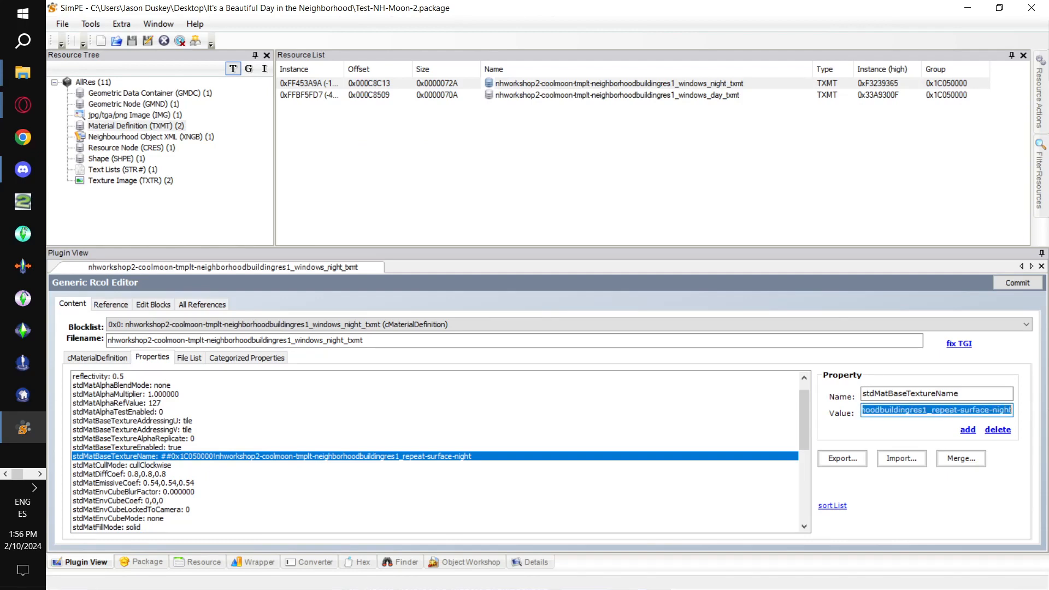
# Copy the windows_night material's stdMatBaseTextureName value, without the ##0x1C050000! prefix, into its texMaterial property.
pyautogui.scroll(-10, 792, 440)
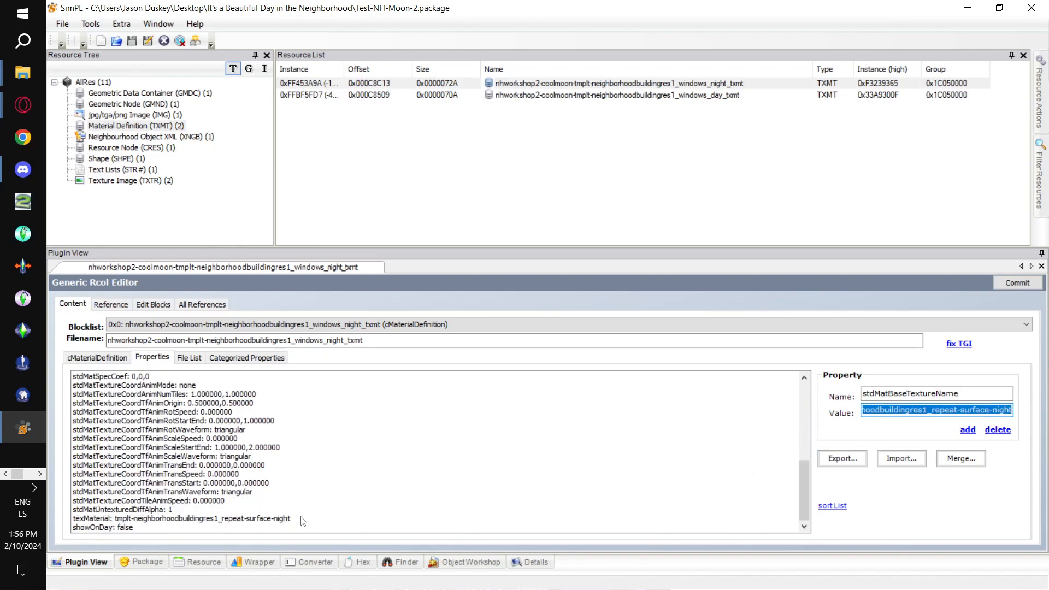
pyautogui.click(256, 514)
pyautogui.click(182, 519)
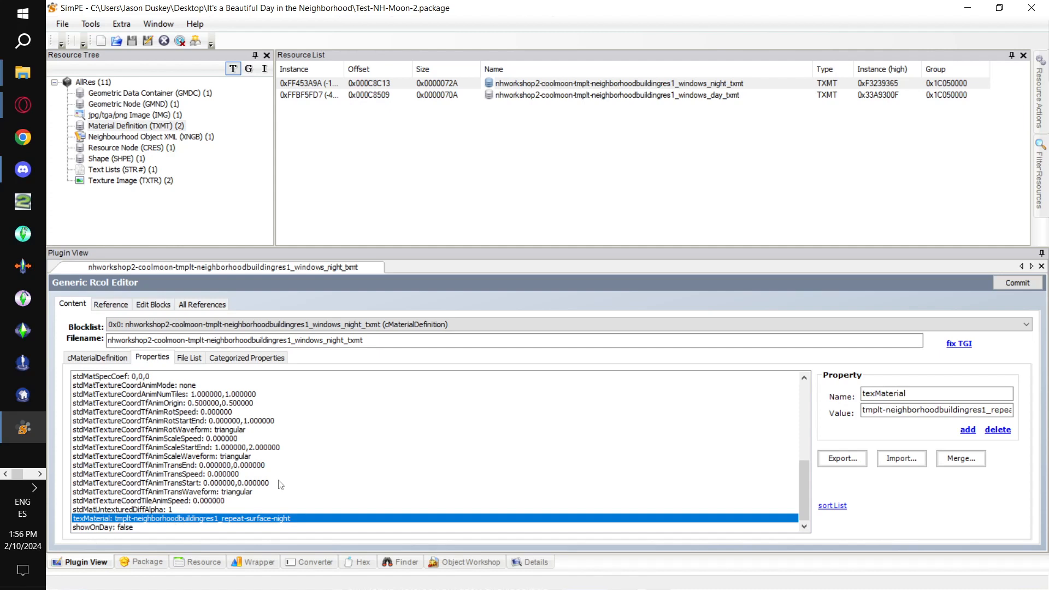
pyautogui.scroll(10, 543, 486)
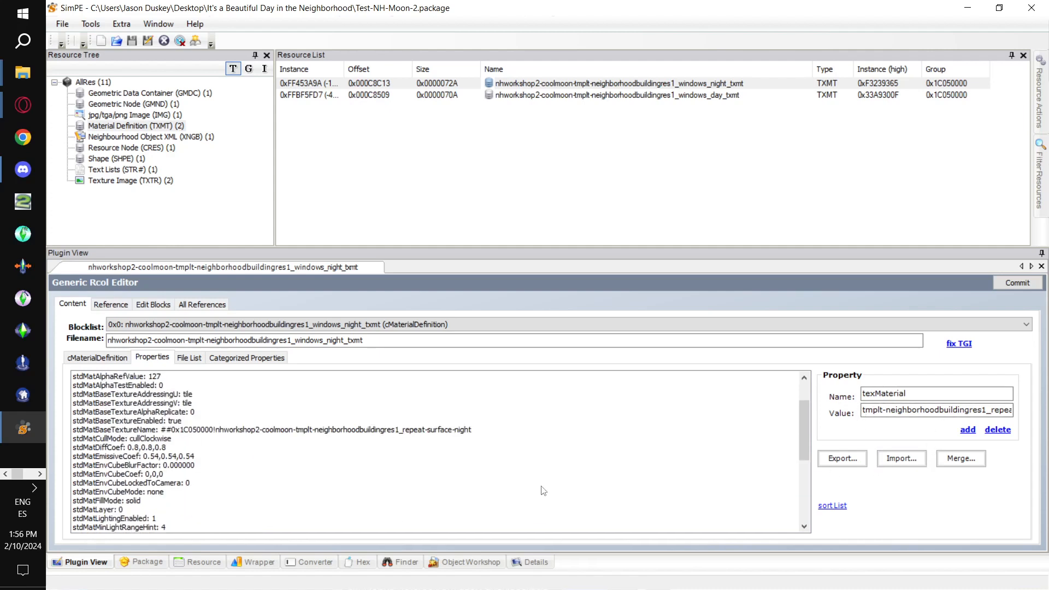
pyautogui.click(295, 458)
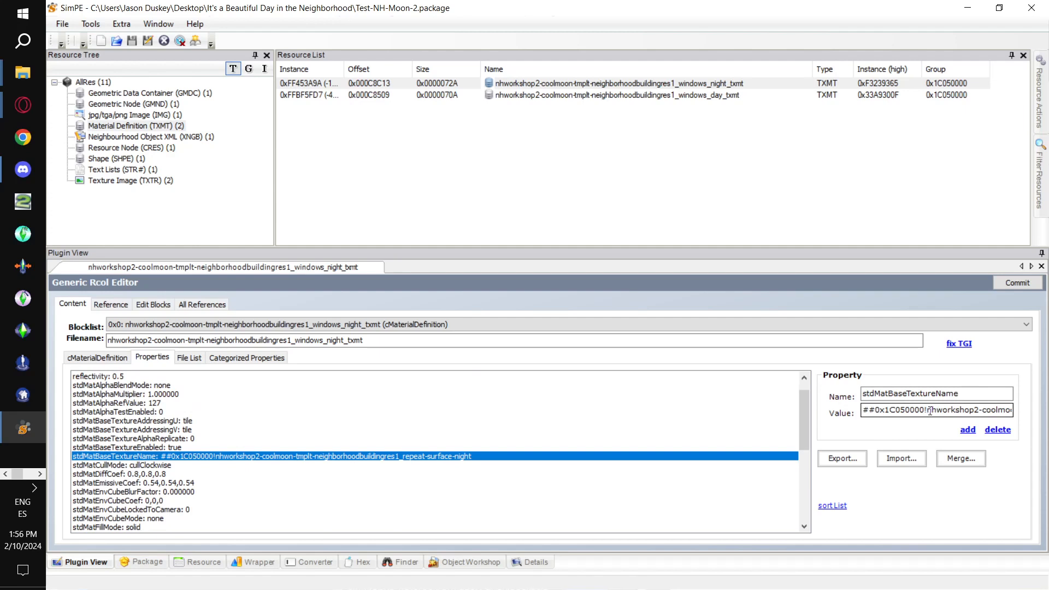
pyautogui.moveTo(928, 411); pyautogui.dragTo(1016, 411)
pyautogui.hotkey('ctrl', 'c')
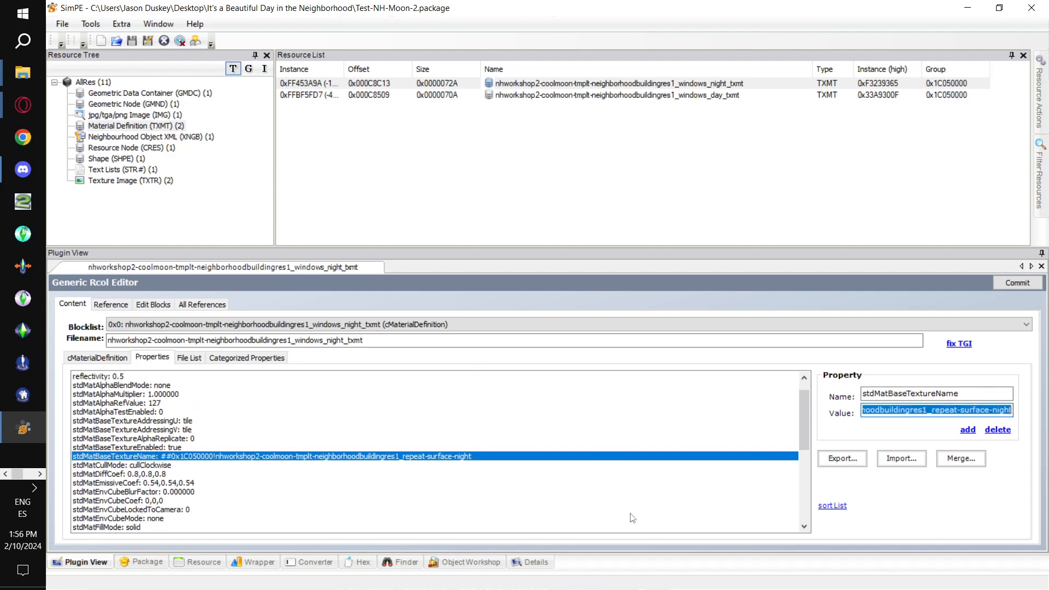
pyautogui.scroll(-8, 500, 514)
pyautogui.click(281, 518)
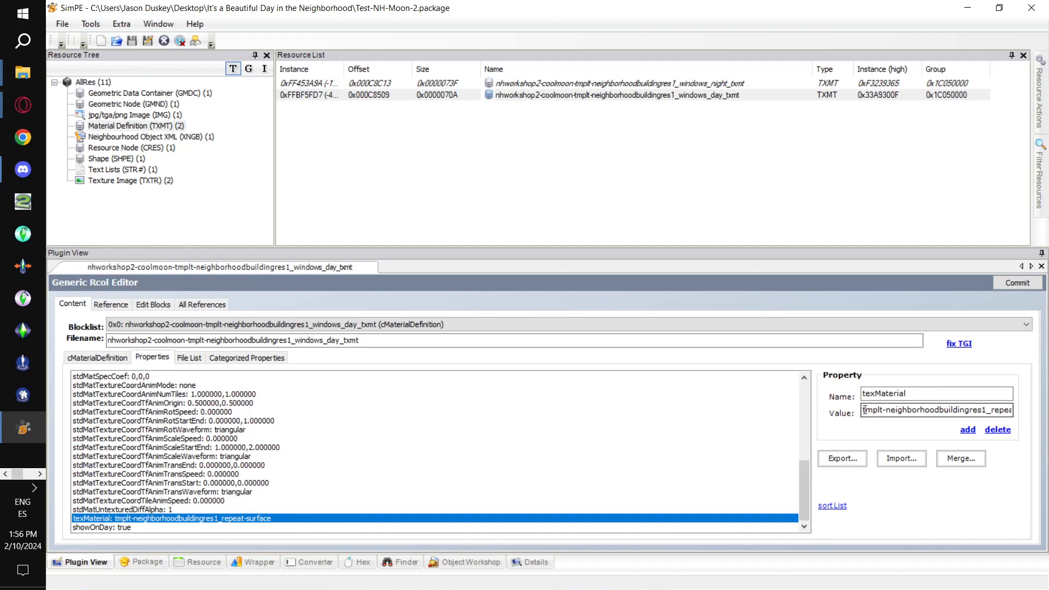
# Set the windows_day material's texMaterial value to nhworkshop2-coolmoon-tmplt-neighborhoodbuildingres1_repeat-surface and commit the change.
pyautogui.moveTo(863, 410); pyautogui.dragTo(1045, 442)
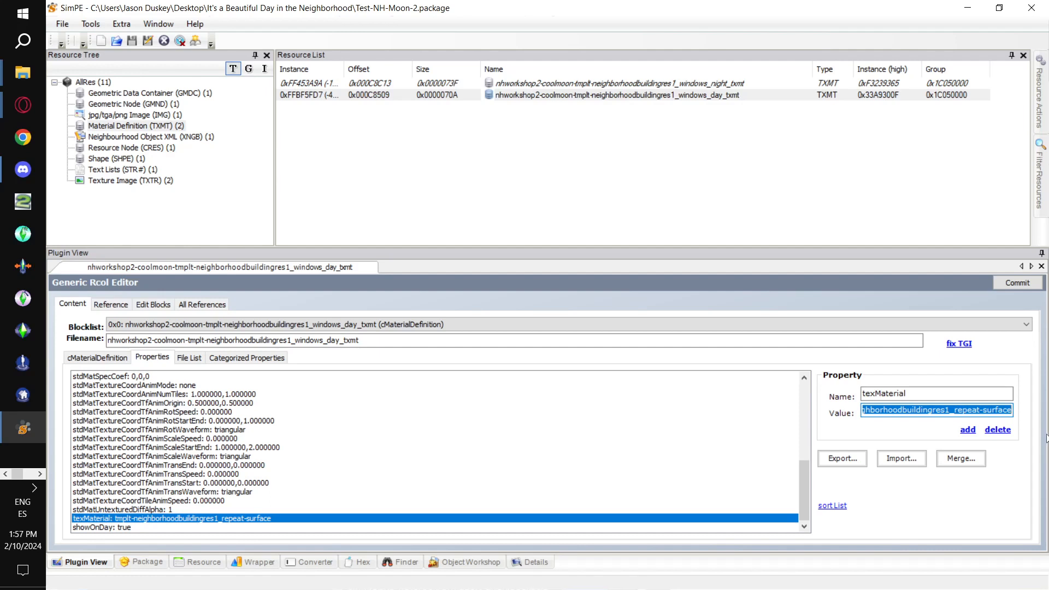
pyautogui.press('BackSpace')
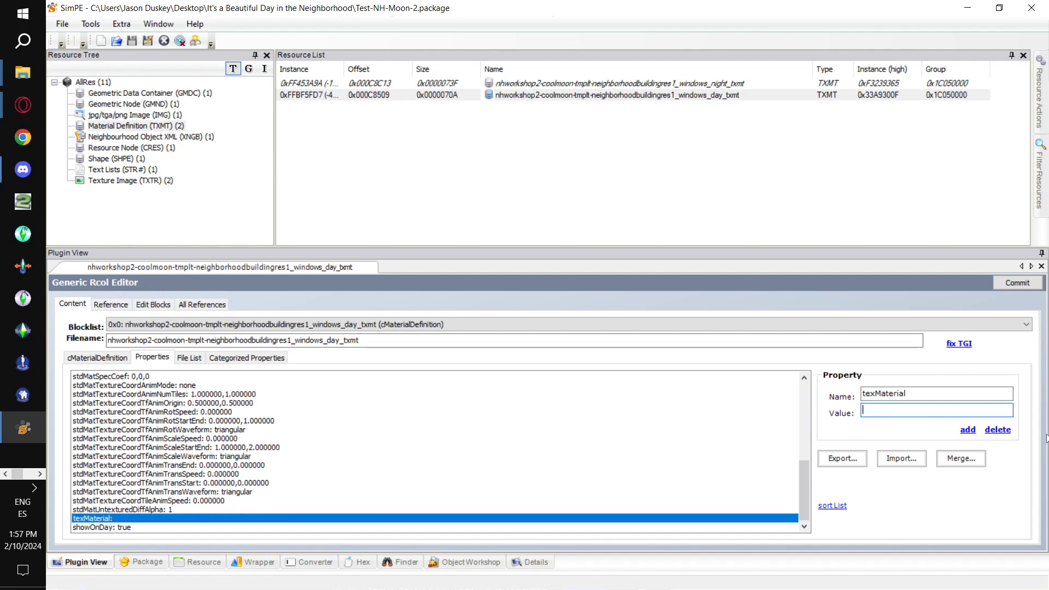
pyautogui.hotkey('ctrl', 'v')
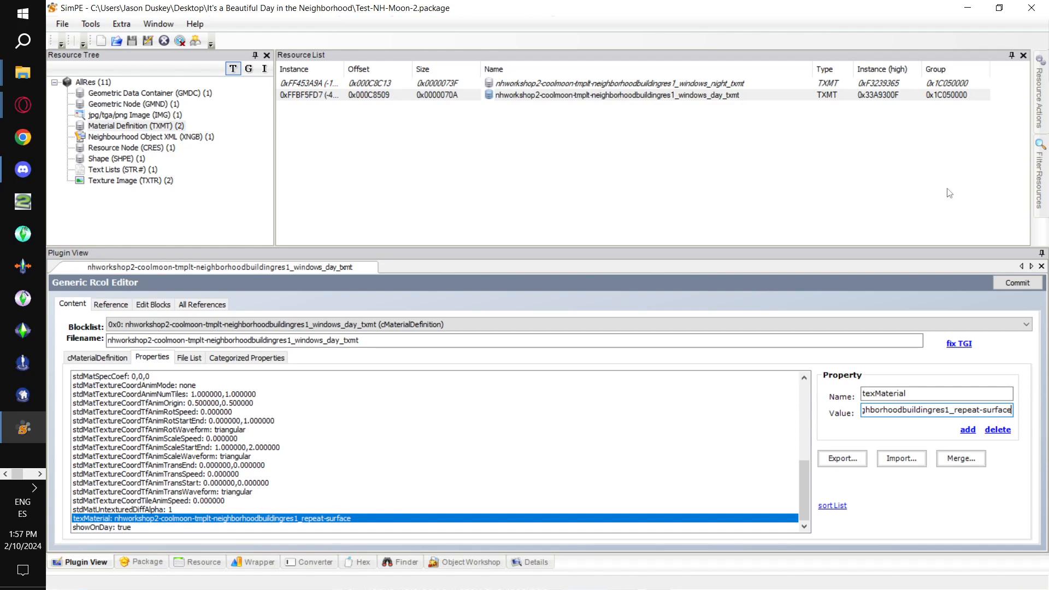
pyautogui.click(1020, 283)
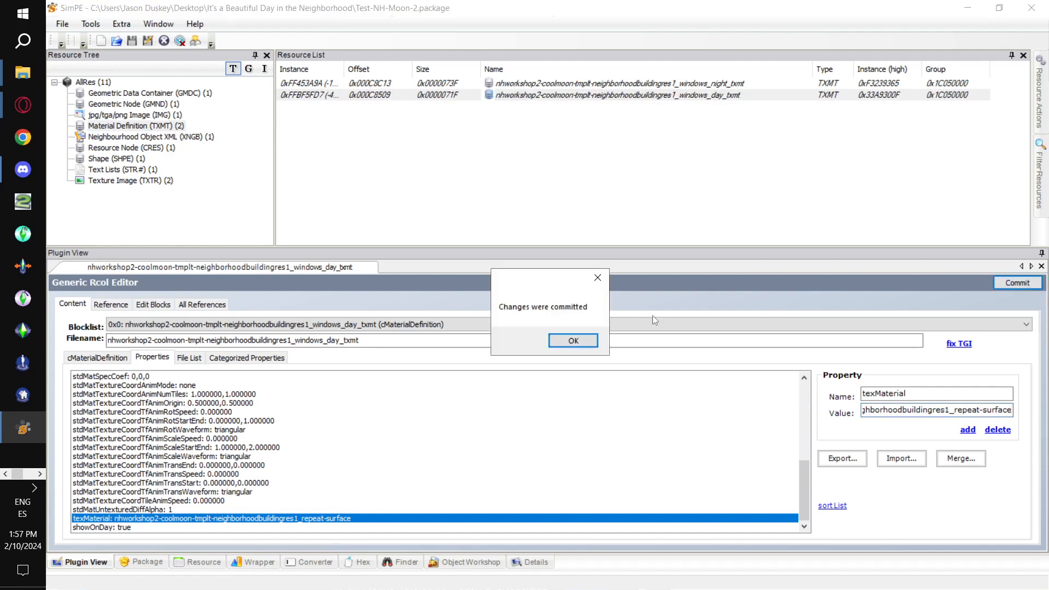
pyautogui.click(568, 340)
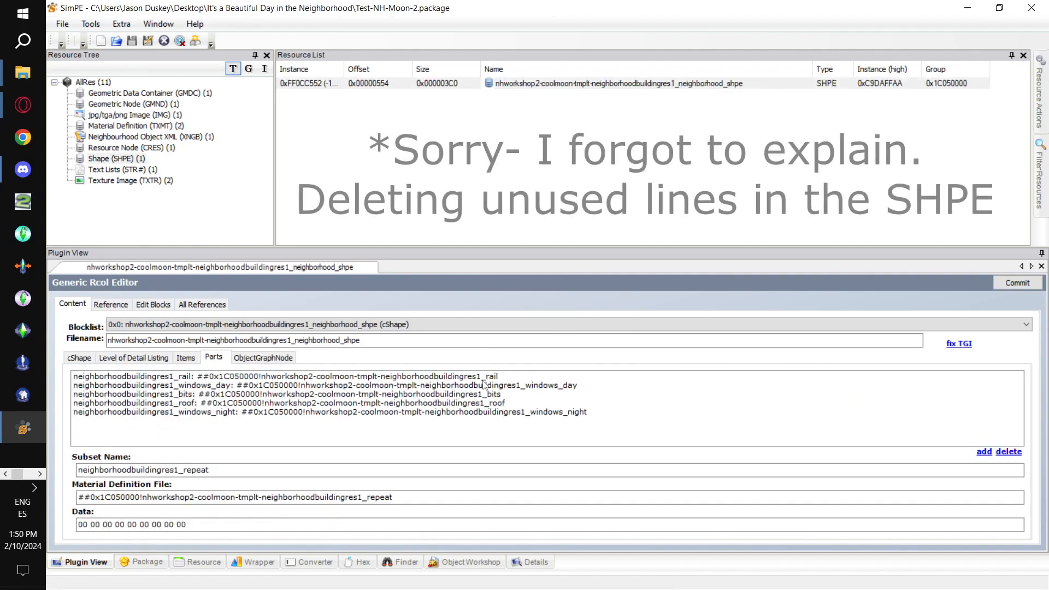
# Delete the rail, bits and roof entries from the shape resource's parts, keeping windows_day and windows_night, and commit.
pyautogui.click(972, 377)
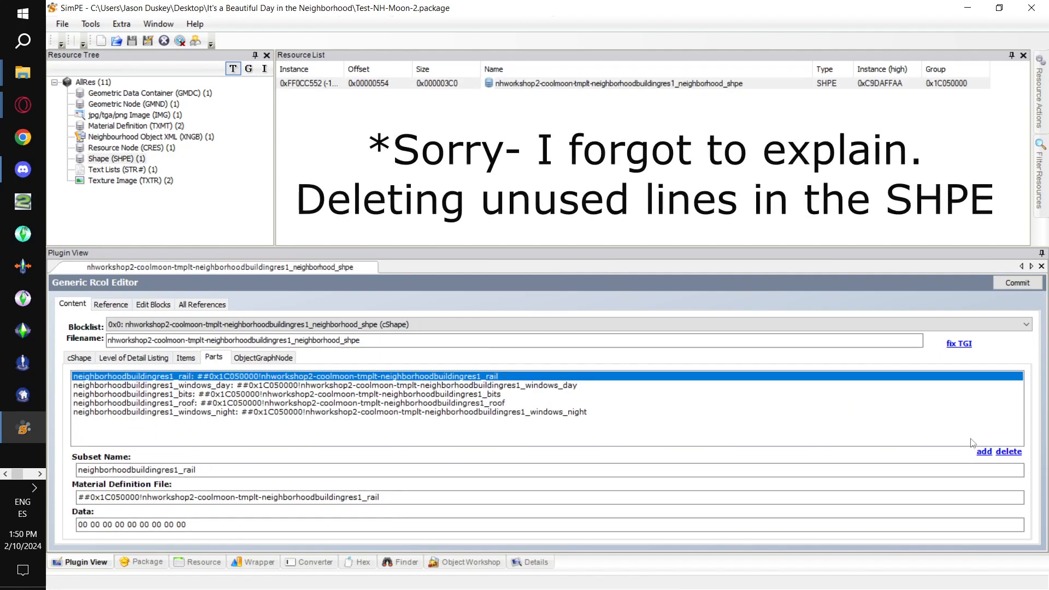
pyautogui.click(1008, 451)
pyautogui.click(480, 386)
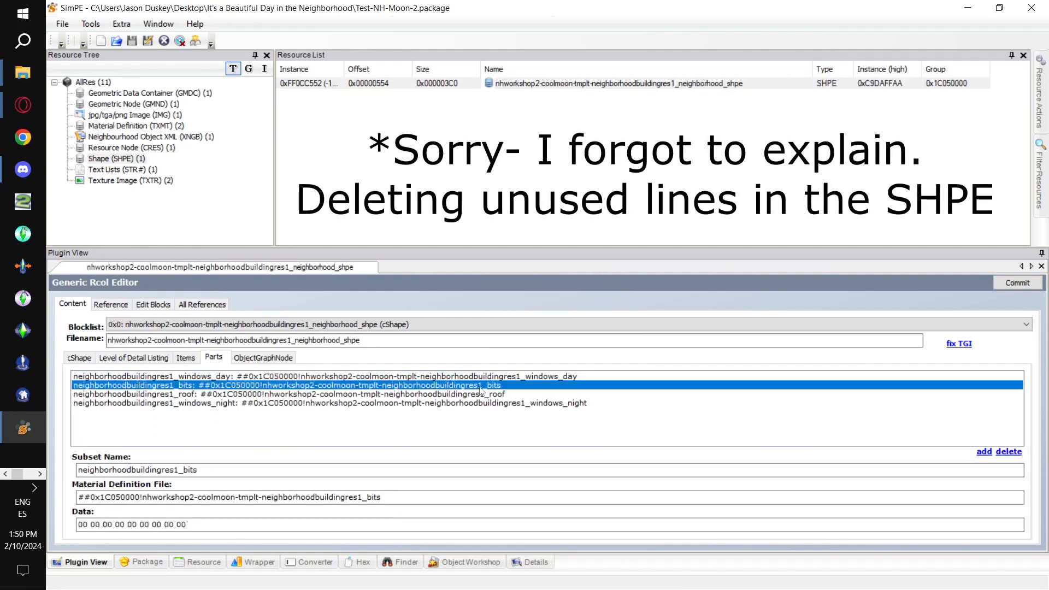
pyautogui.click(1008, 451)
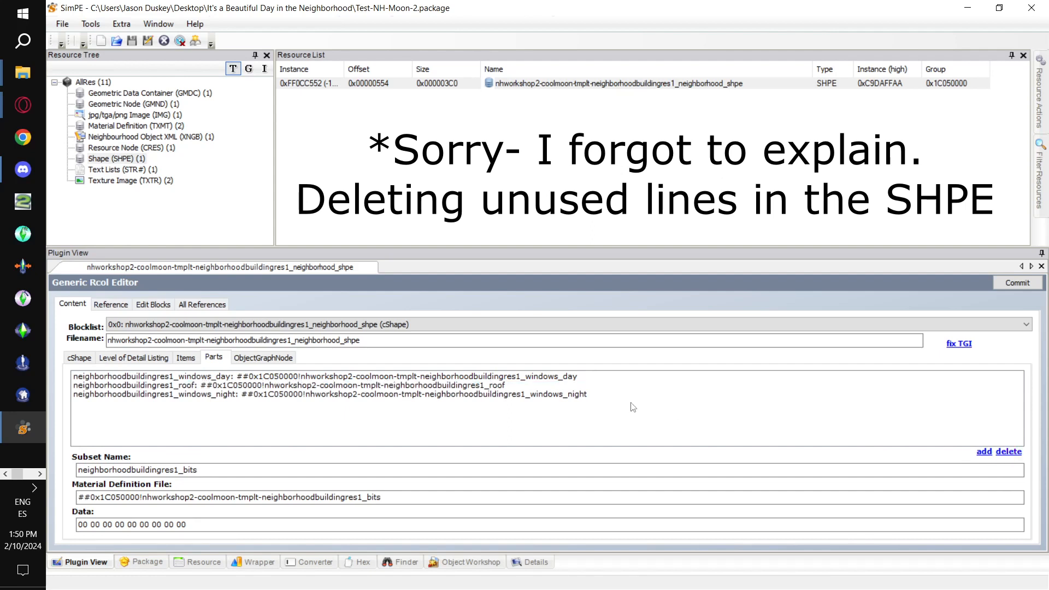
pyautogui.click(498, 386)
pyautogui.click(1008, 452)
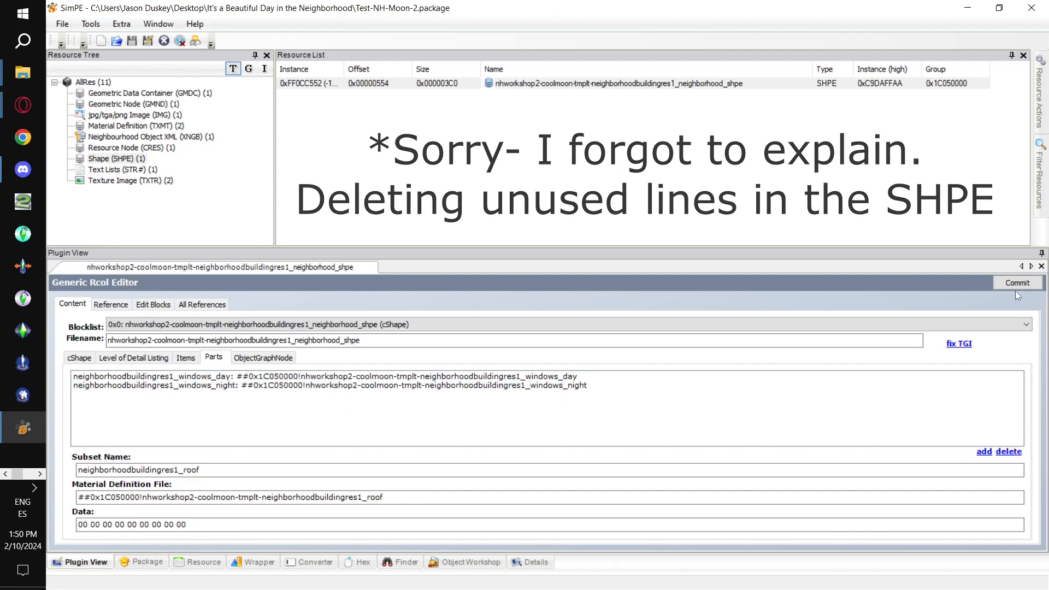
pyautogui.click(1017, 283)
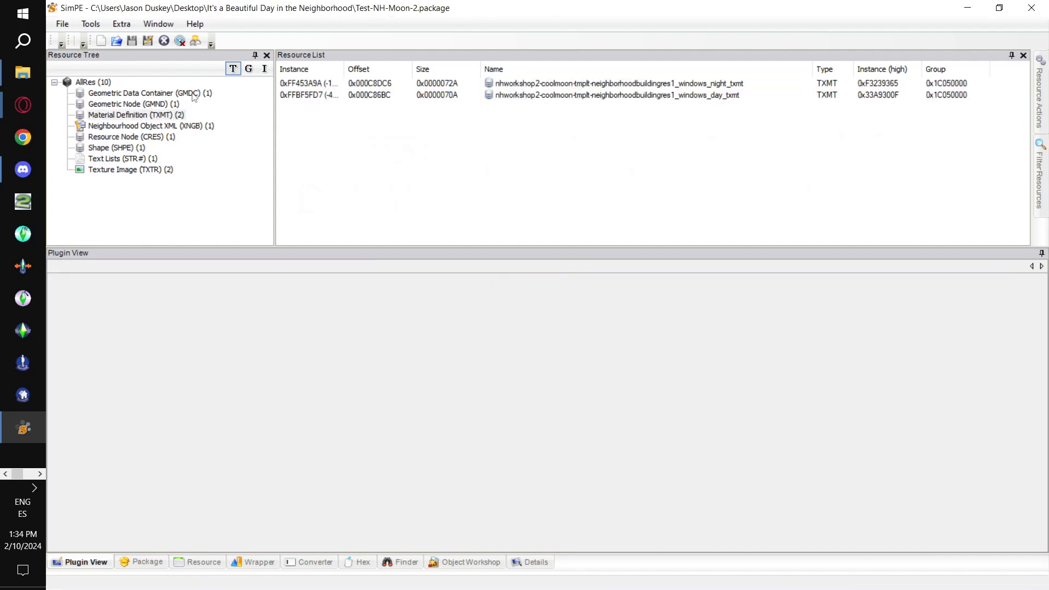
# Open the geometric data container and preview the windows_day model alone, then the windows_night model alone.
pyautogui.click(193, 95)
pyautogui.click(298, 87)
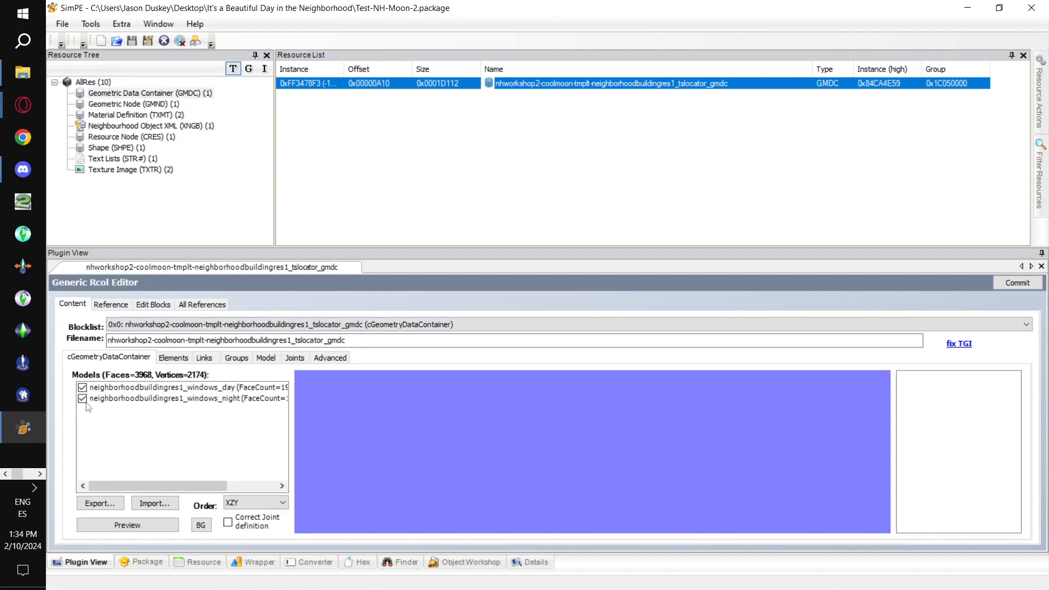
pyautogui.click(84, 399)
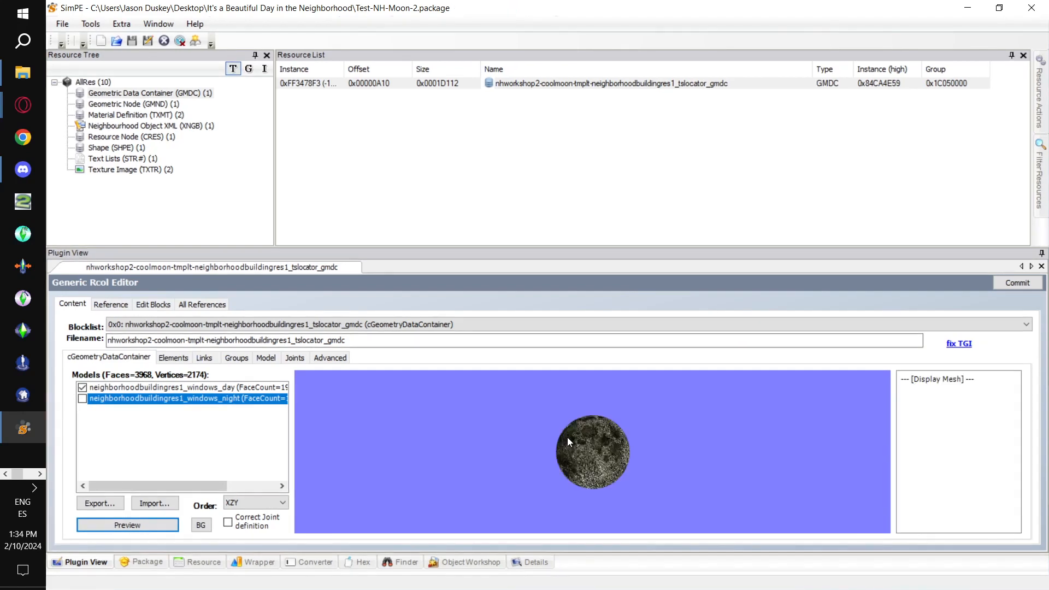
pyautogui.click(82, 398)
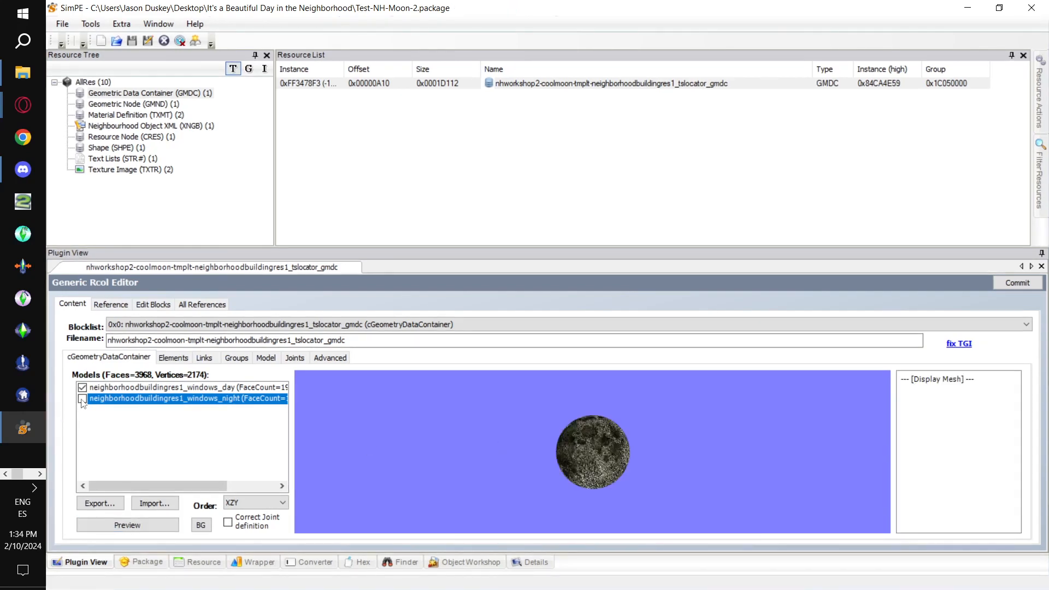
pyautogui.click(82, 388)
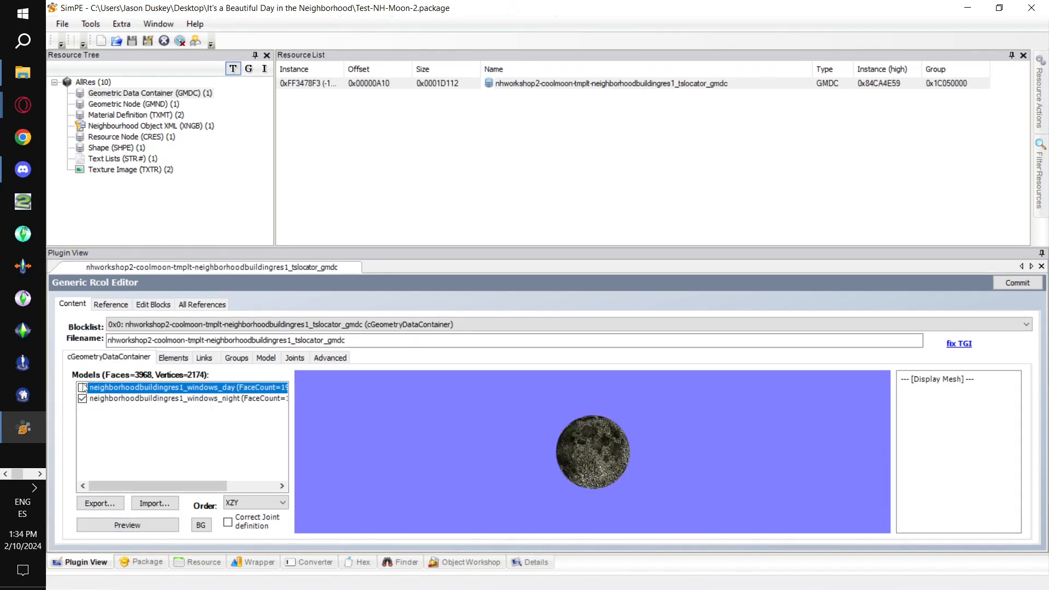
pyautogui.click(132, 528)
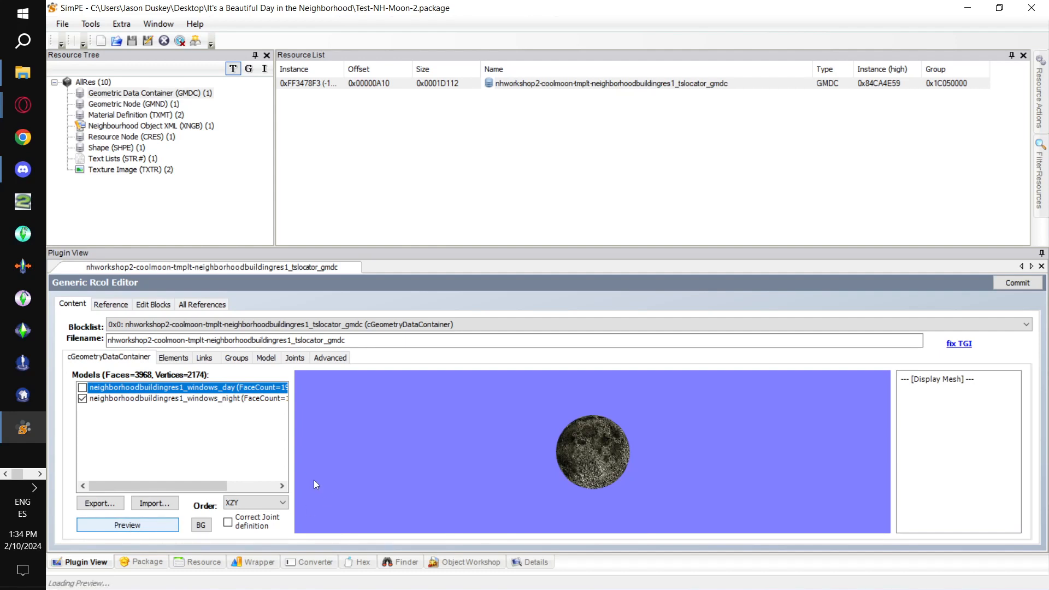
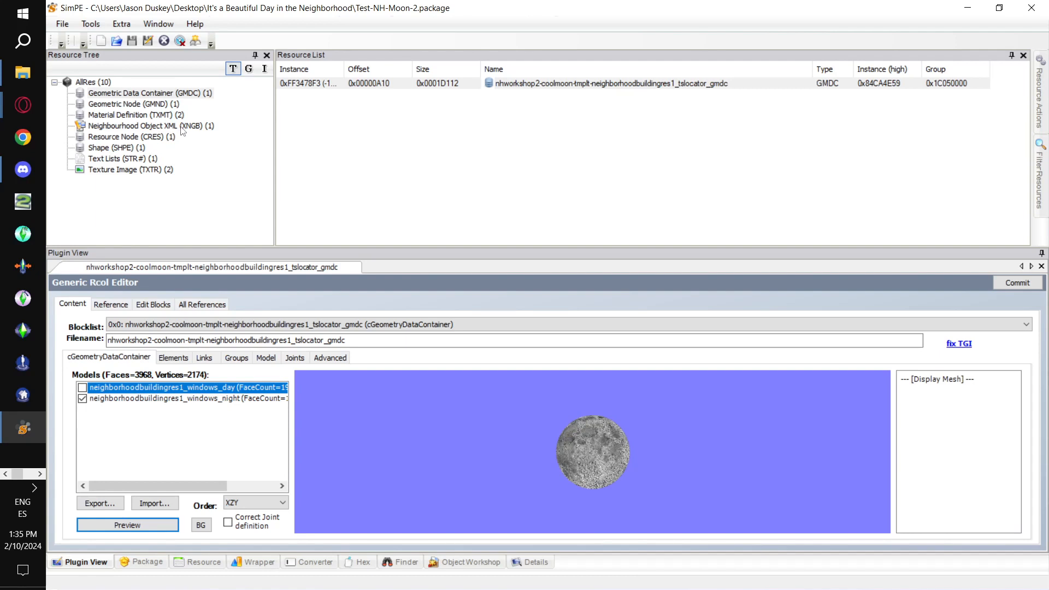
# In the Neighbourhood Object XML resource, set placementsurface to 0x00000002 and allowedinlot to 0x00000001.
pyautogui.click(183, 127)
pyautogui.click(381, 86)
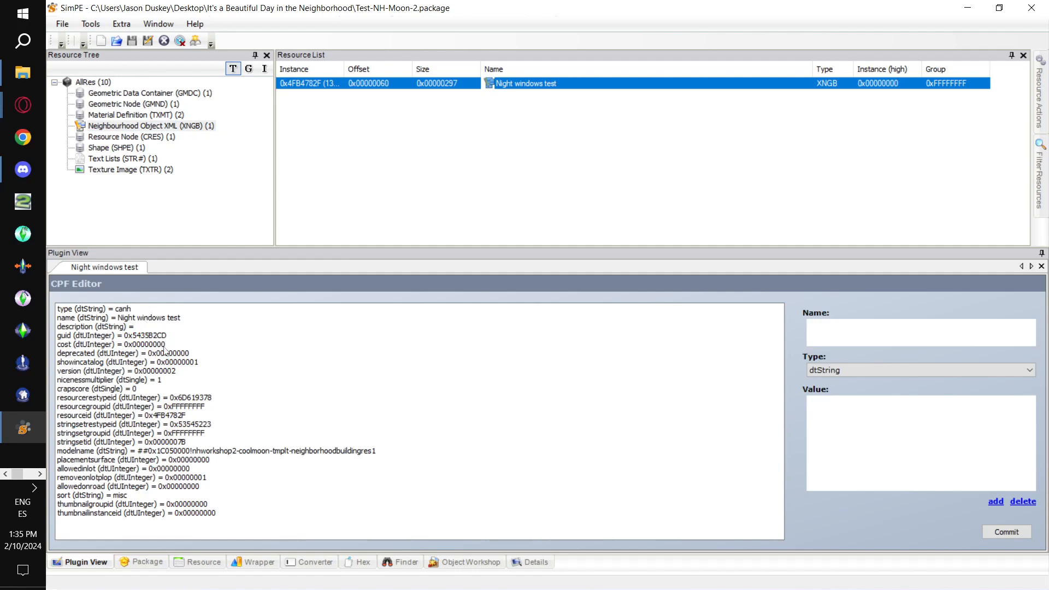
pyautogui.click(182, 486)
pyautogui.click(173, 470)
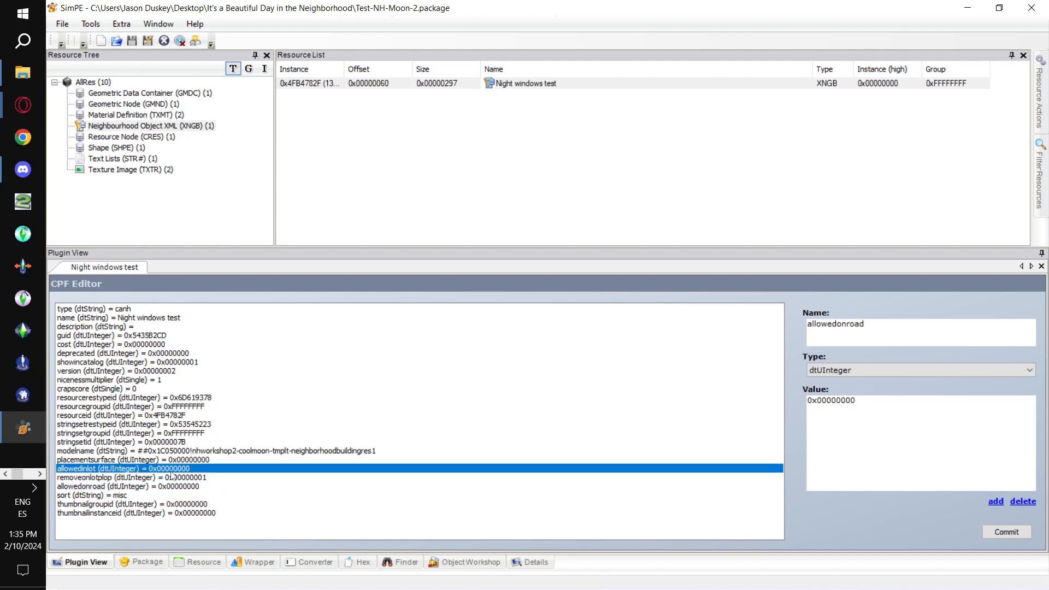
pyautogui.click(180, 461)
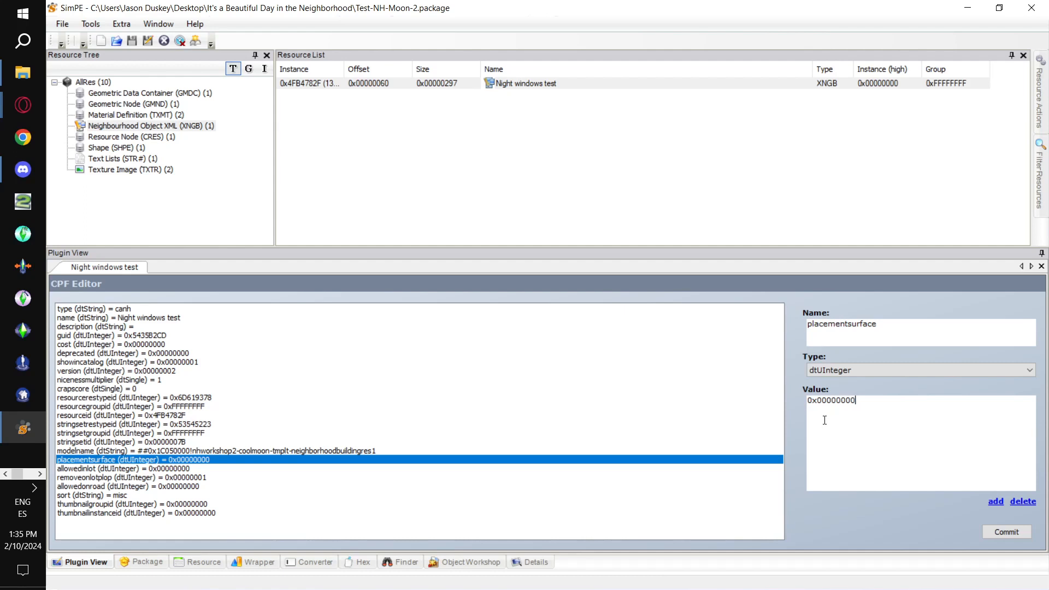
pyautogui.write('2')
pyautogui.click(155, 470)
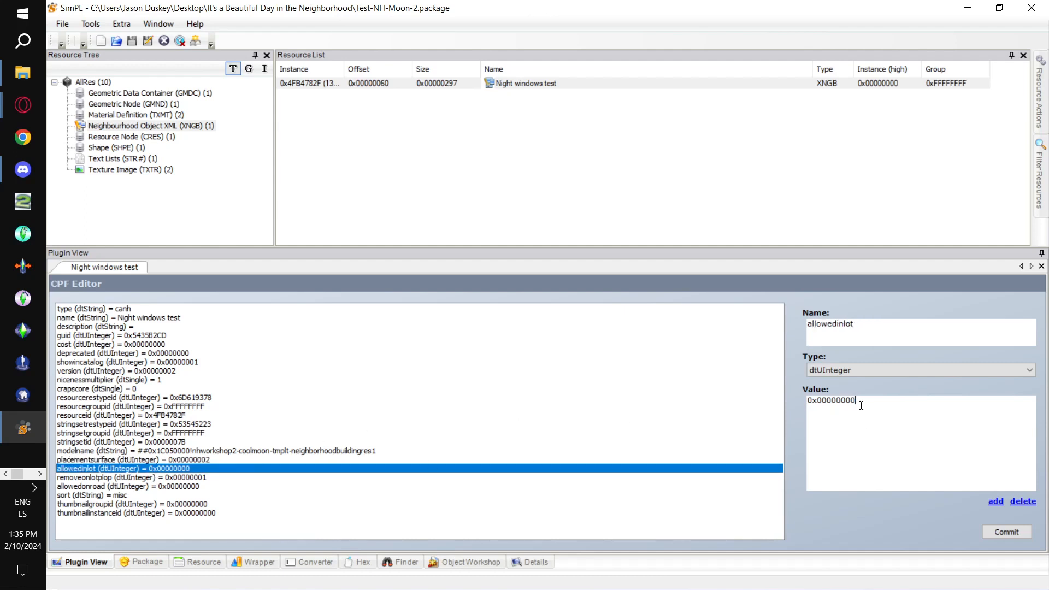
pyautogui.write('1')
# Set removeonlotplop to 0x00000000 and allowedonroad to 0x00000001, commit the object XML and save the package.
pyautogui.click(166, 478)
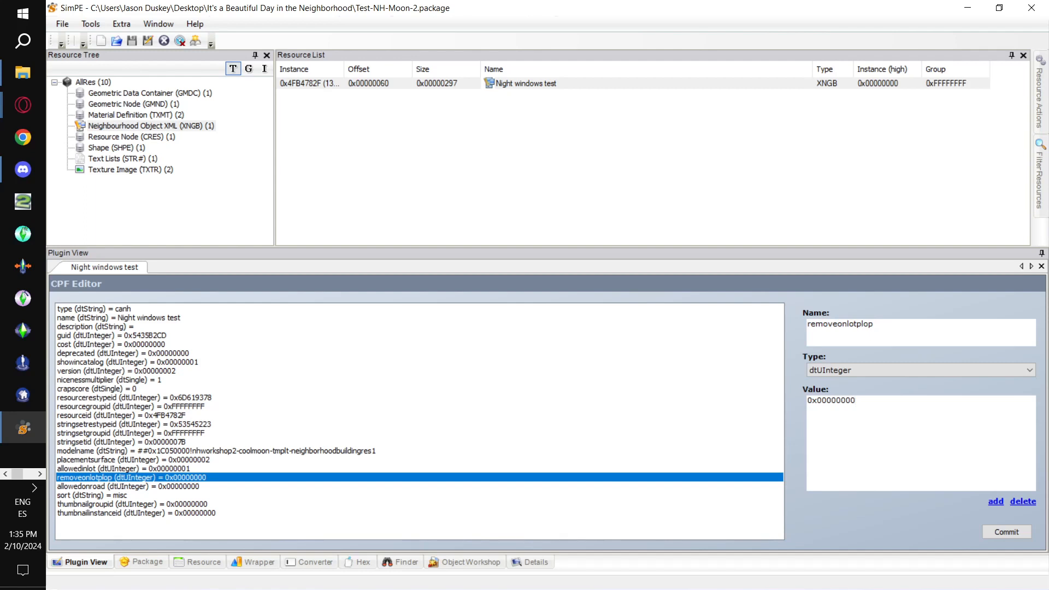
pyautogui.click(182, 486)
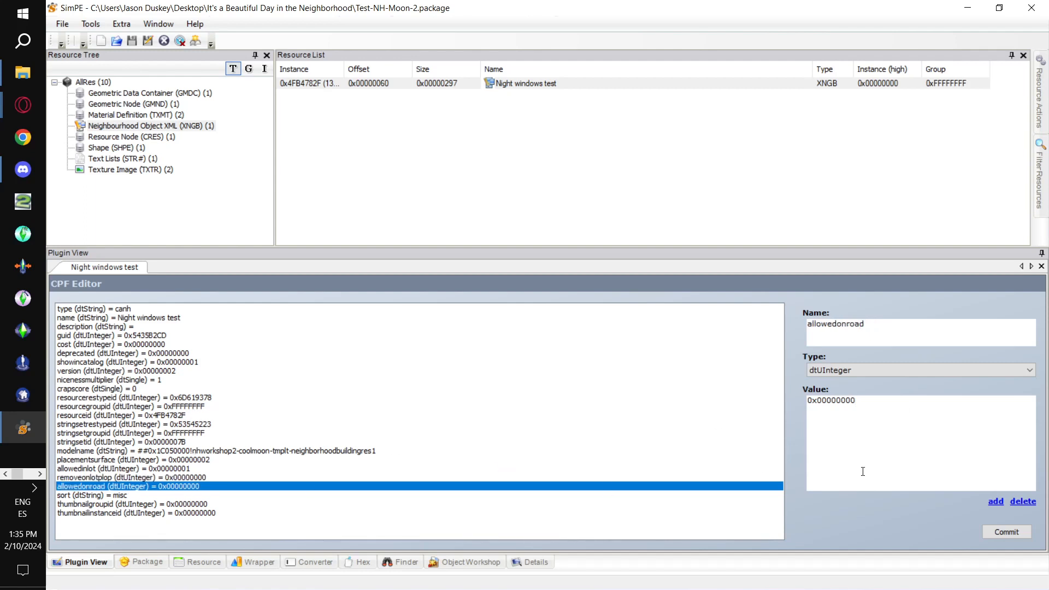
pyautogui.write('1')
pyautogui.click(994, 532)
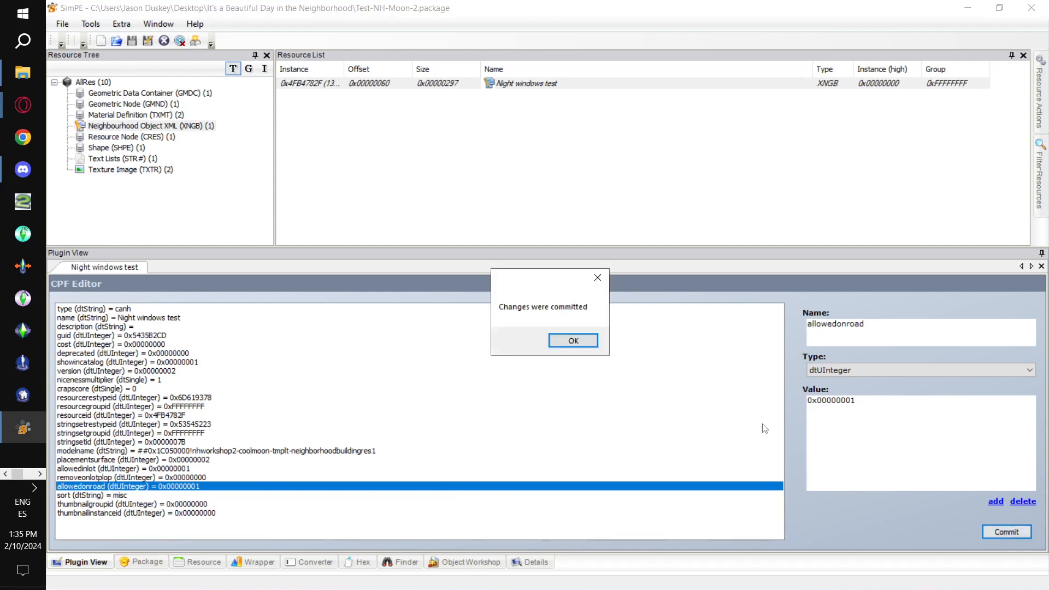
pyautogui.click(569, 342)
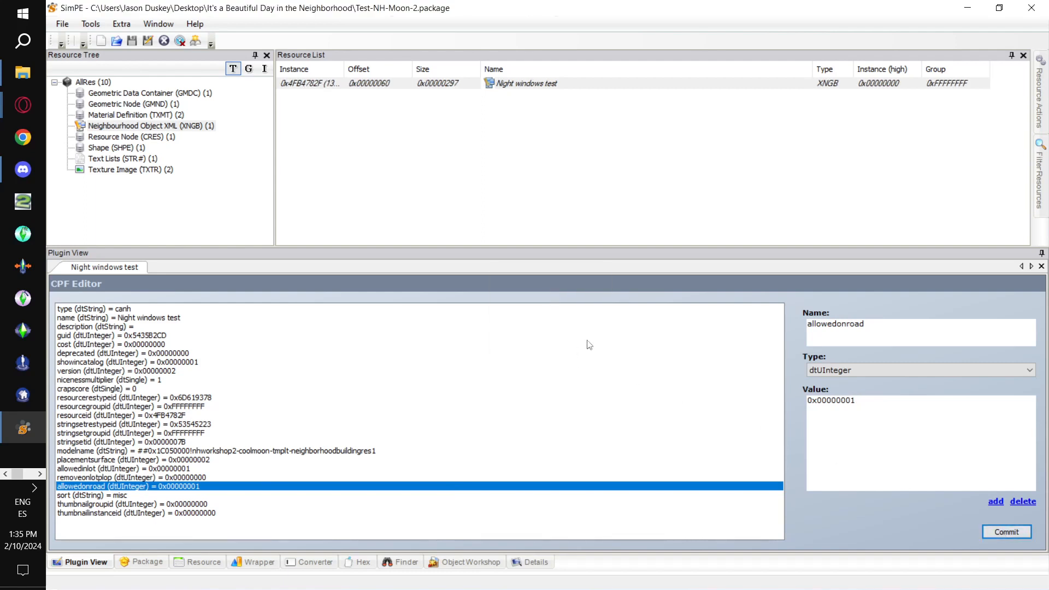
pyautogui.click(62, 24)
pyautogui.click(102, 99)
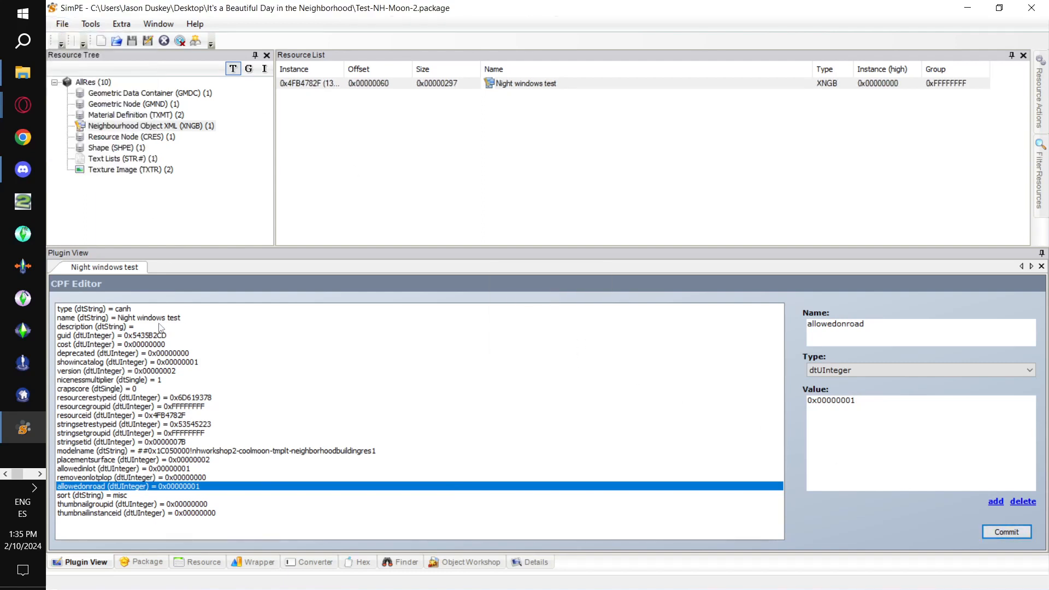
# Set the object's name to "Big Moon" and its description to "A happy moon", commit, and save the package.
pyautogui.click(133, 319)
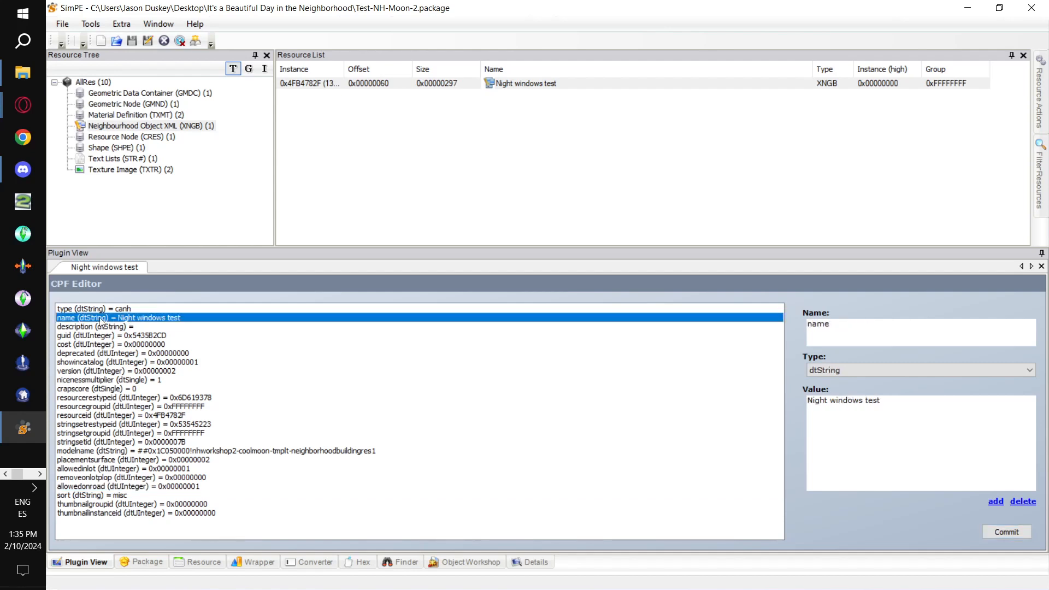
pyautogui.moveTo(880, 401); pyautogui.dragTo(807, 404)
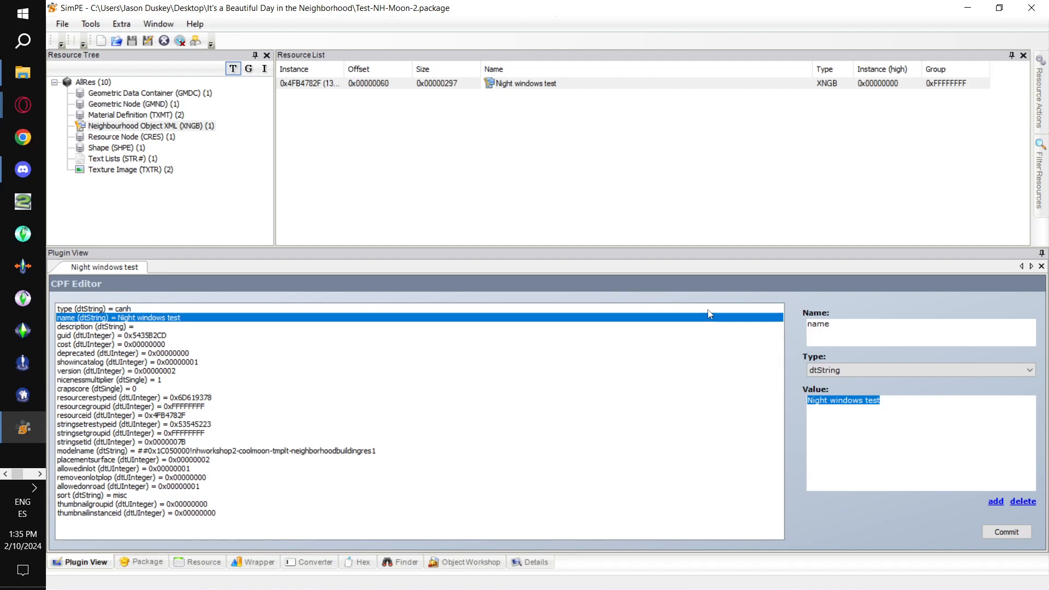
pyautogui.write('Big Moon')
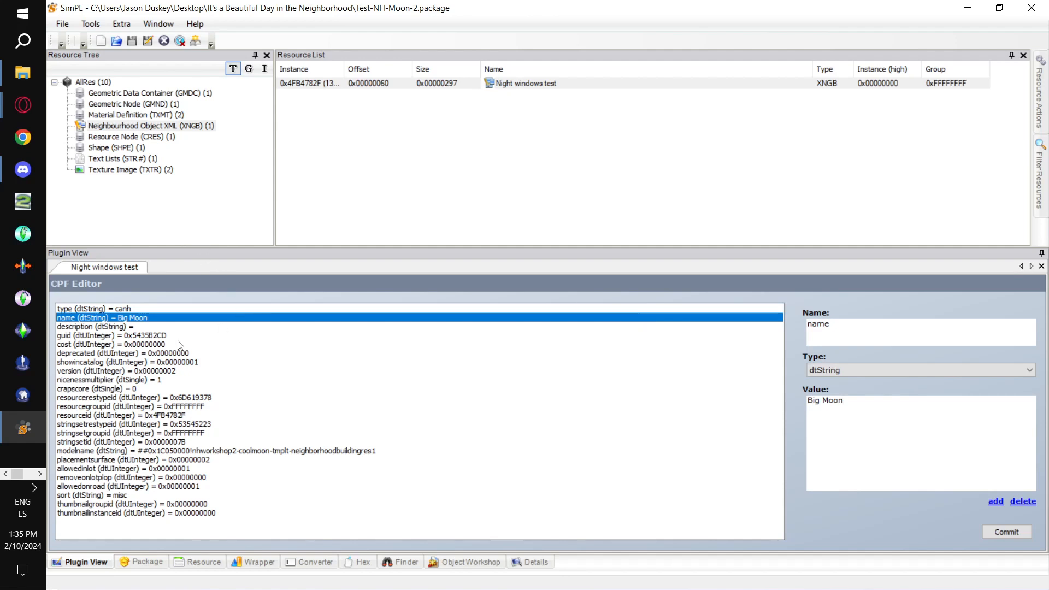
pyautogui.click(176, 327)
pyautogui.write('A')
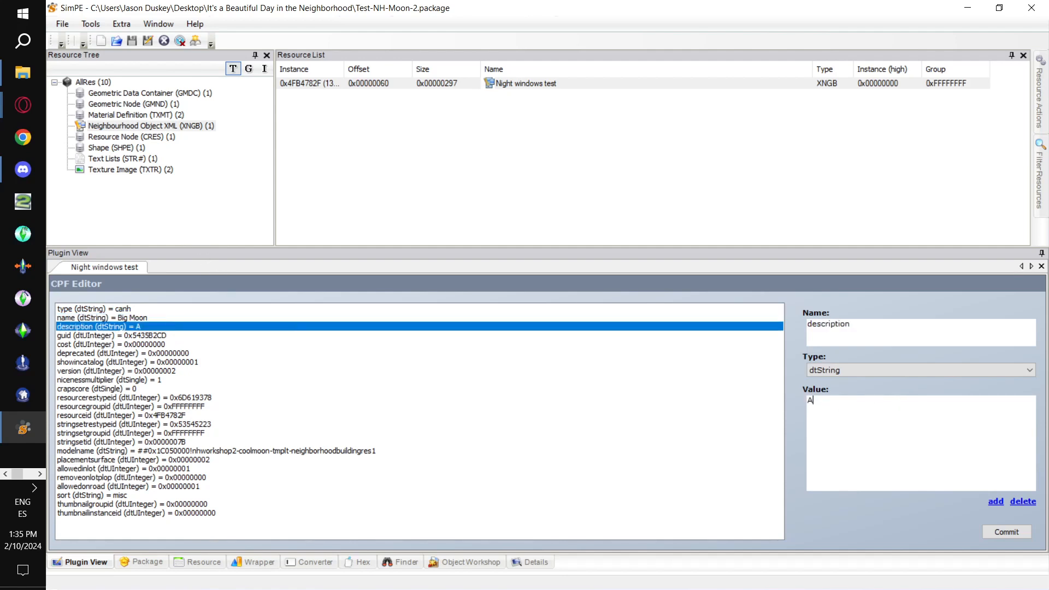
pyautogui.write(' happy moon')
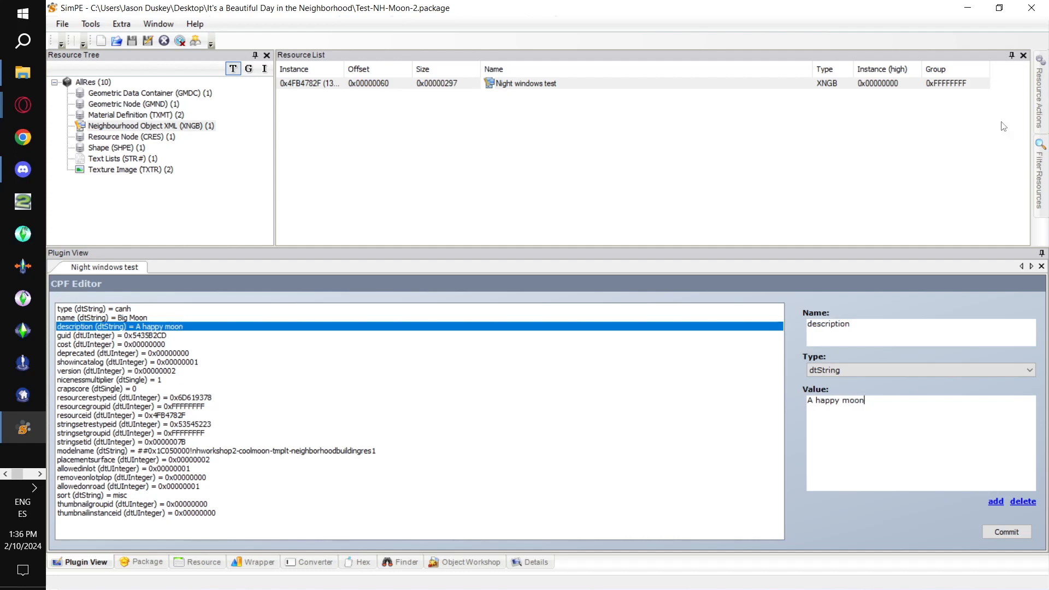
pyautogui.click(1007, 532)
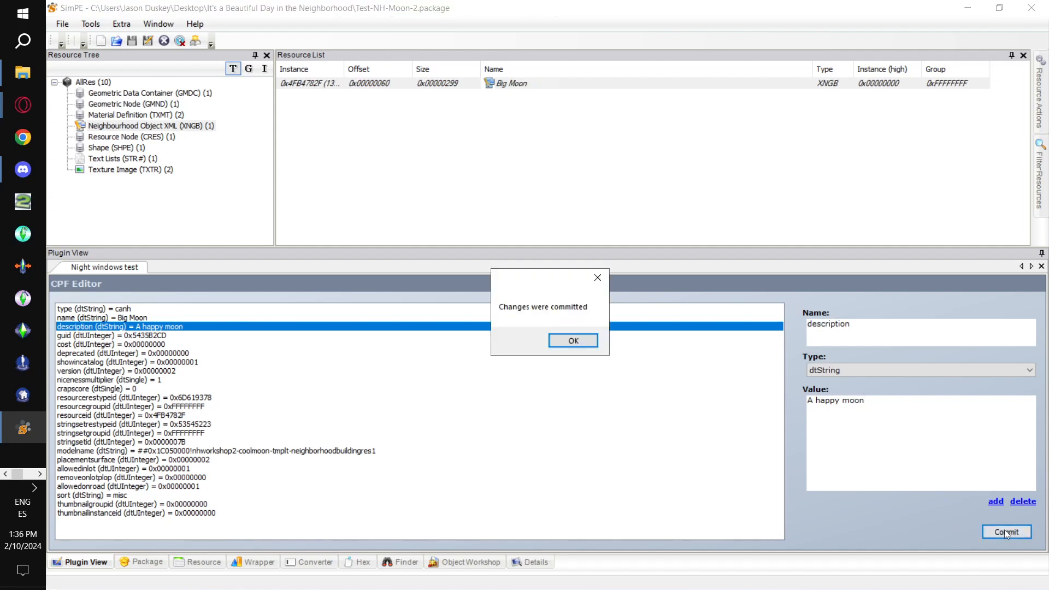
pyautogui.click(588, 346)
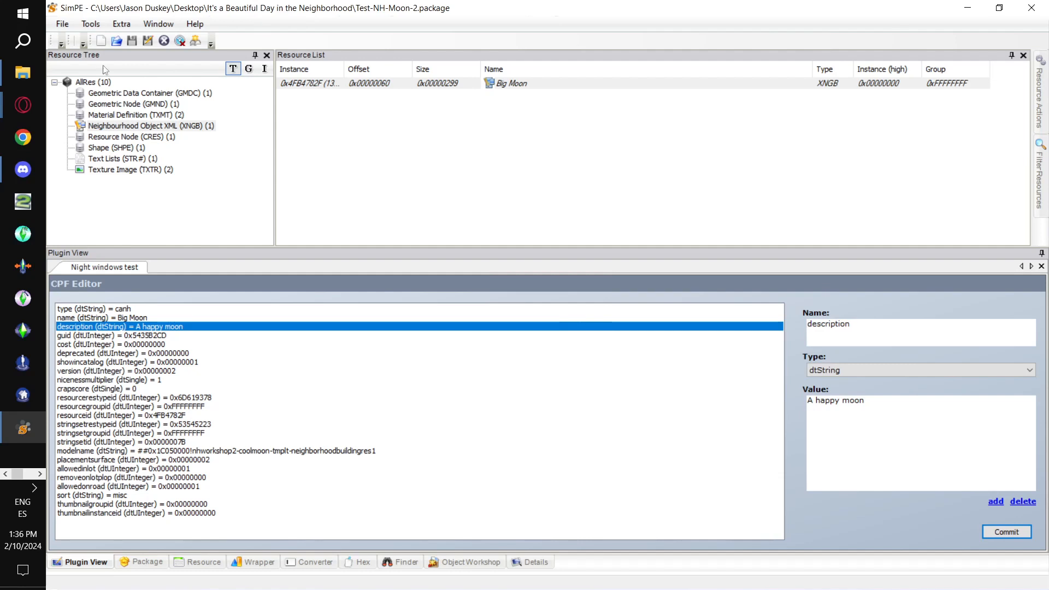
pyautogui.click(64, 25)
pyautogui.click(93, 96)
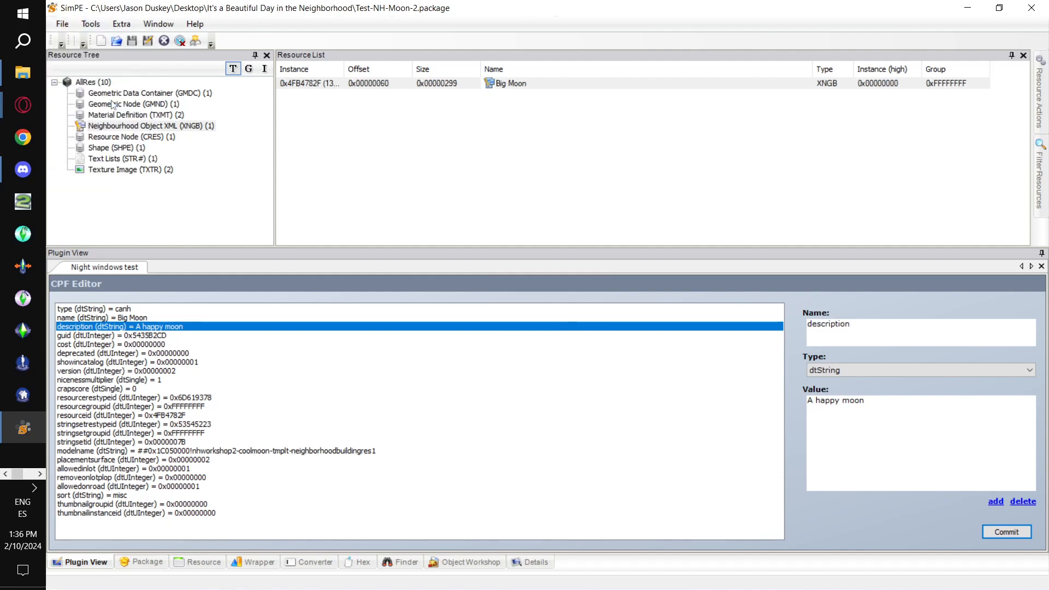
# Add Moon Thumb.jpg from the It's a Beautiful Day in the Neighborhood folder to the package as a new resource.
pyautogui.click(145, 169)
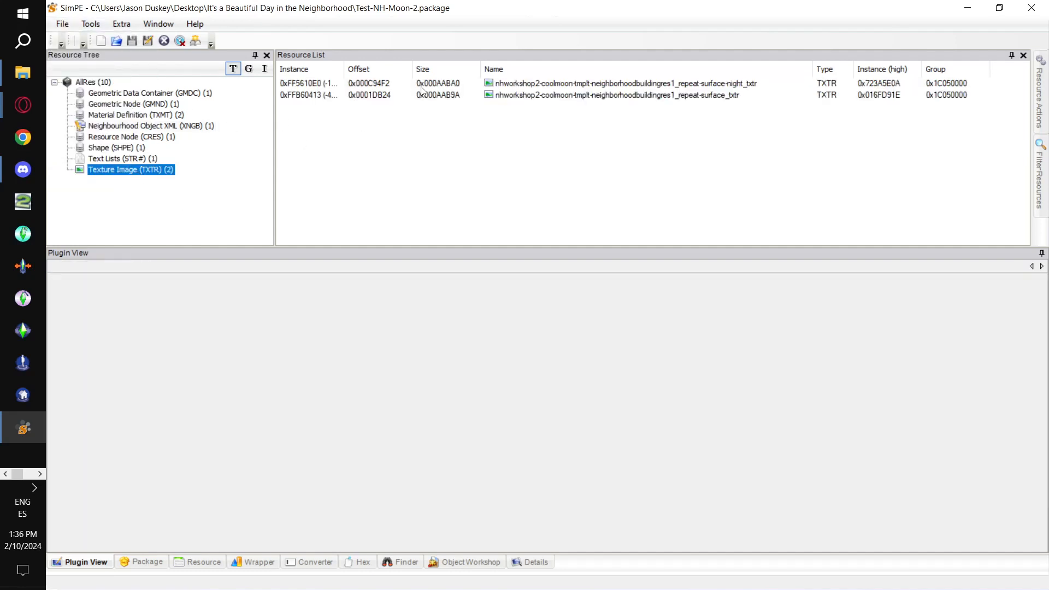
pyautogui.click(352, 97)
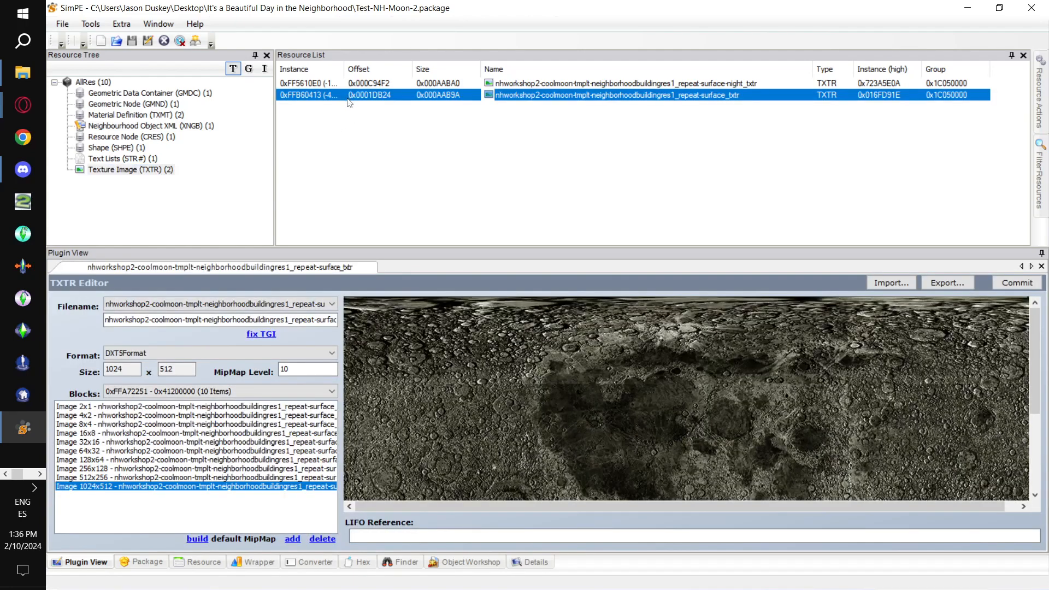
pyautogui.rightClick(350, 103)
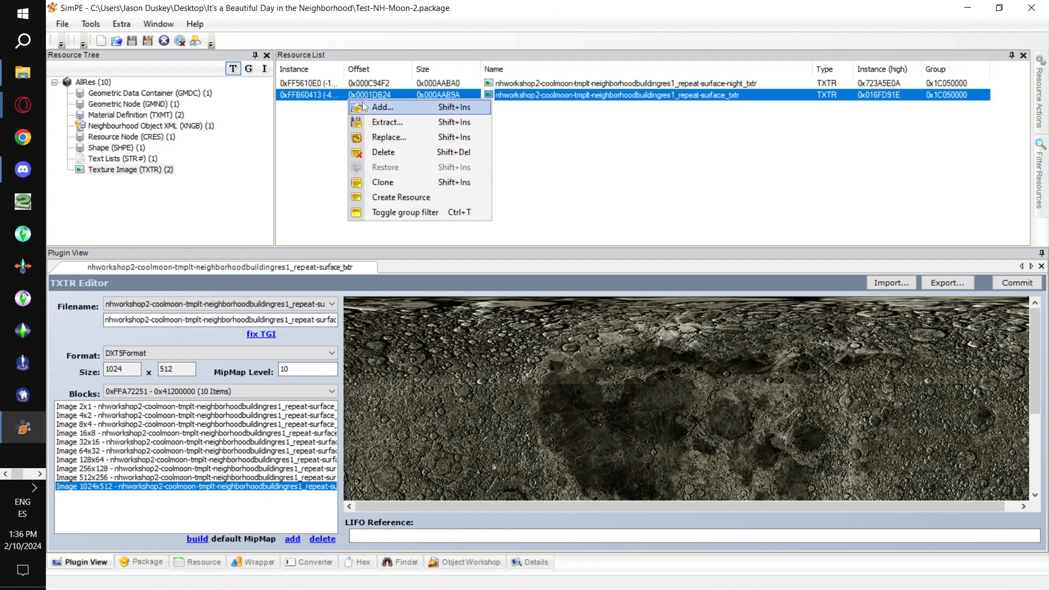
pyautogui.click(365, 107)
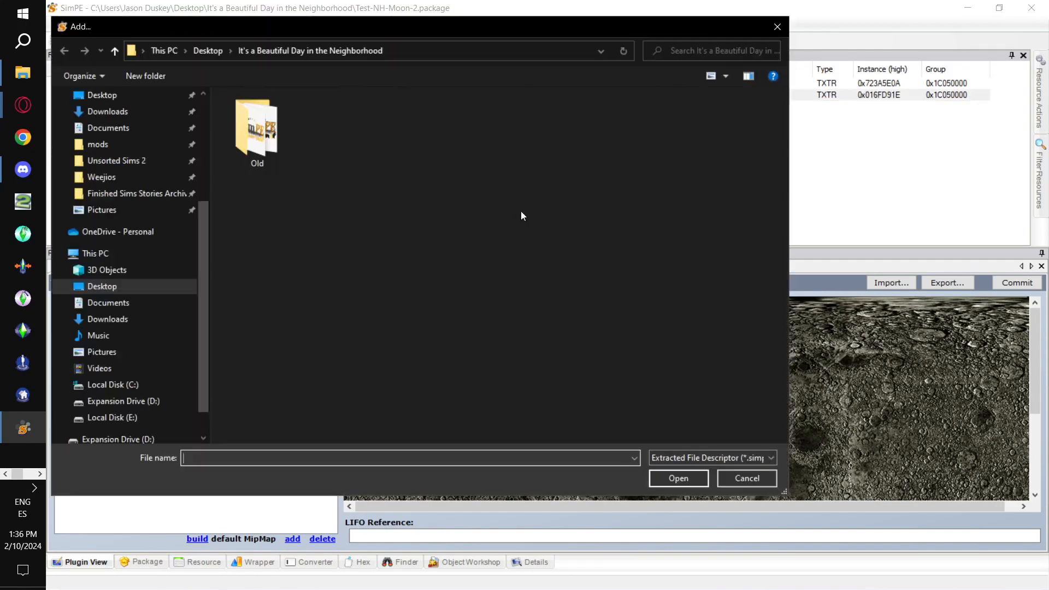
pyautogui.click(673, 458)
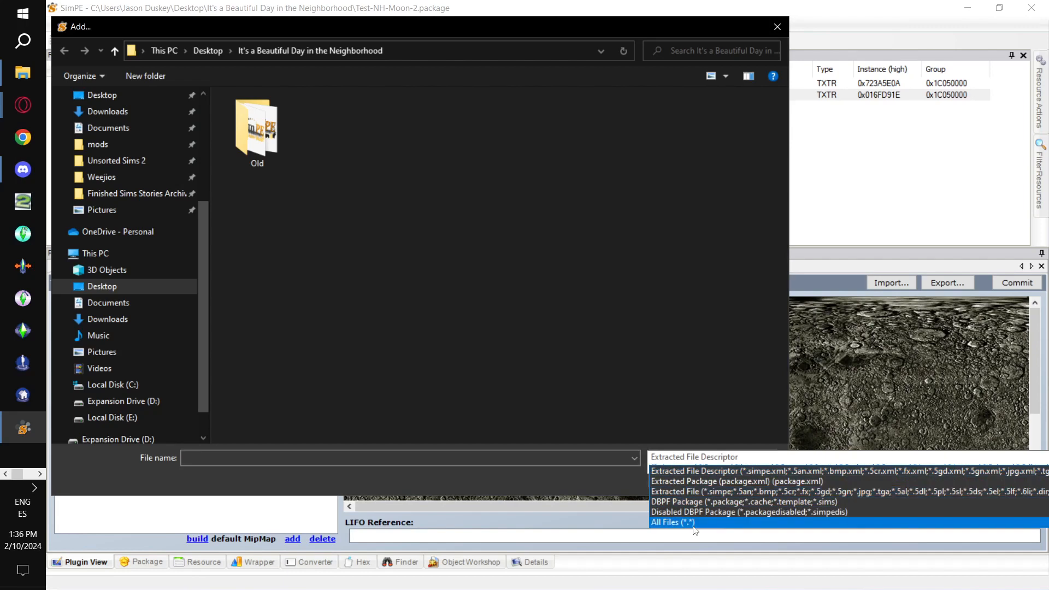
pyautogui.click(674, 522)
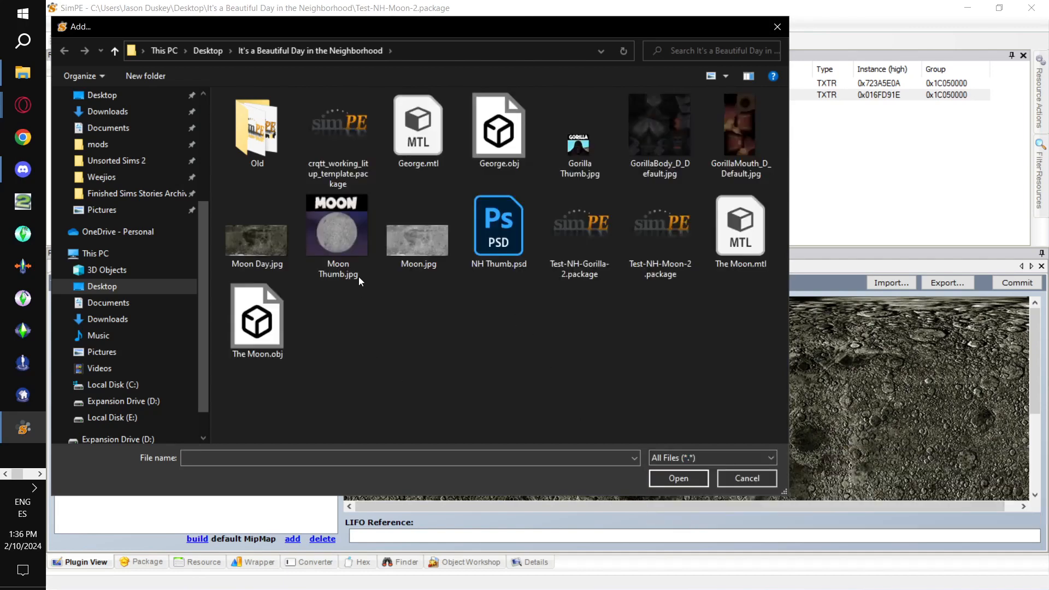
pyautogui.doubleClick(345, 235)
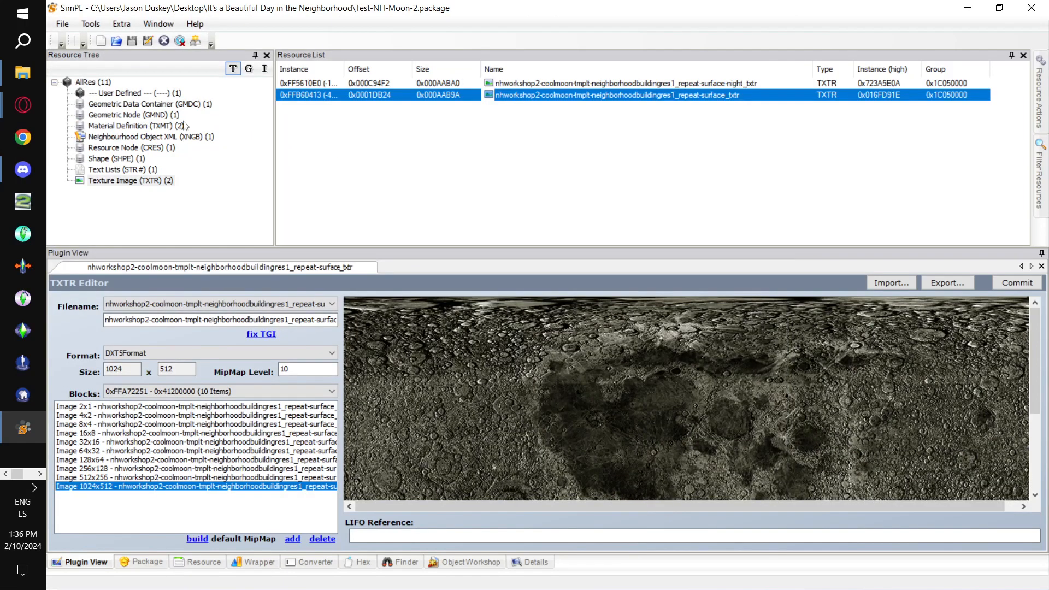
# Change the newly added user-defined resource's type to jpg/tga/png Image.
pyautogui.click(164, 93)
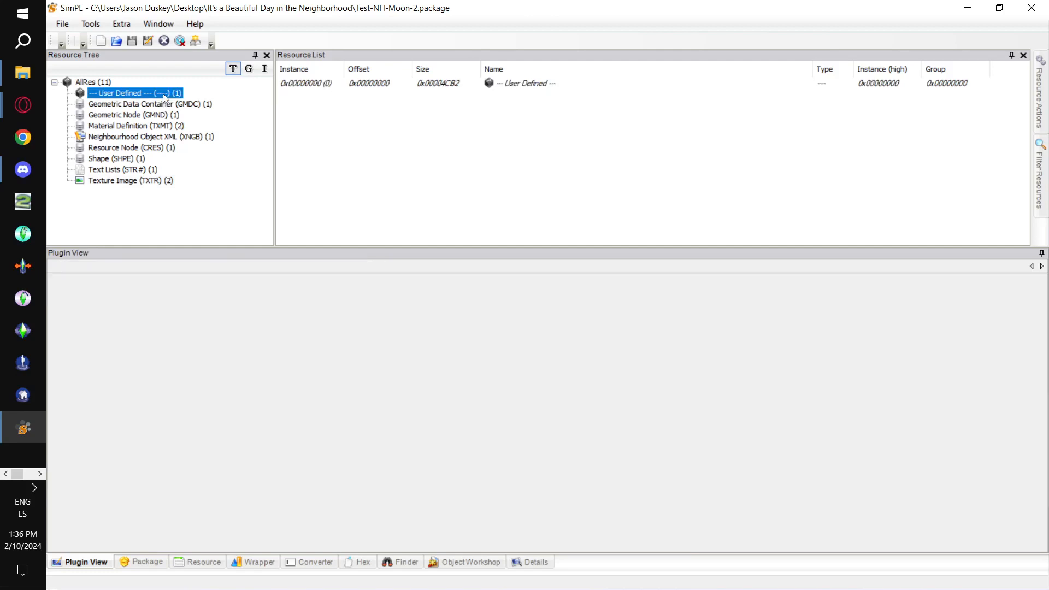
pyautogui.click(292, 84)
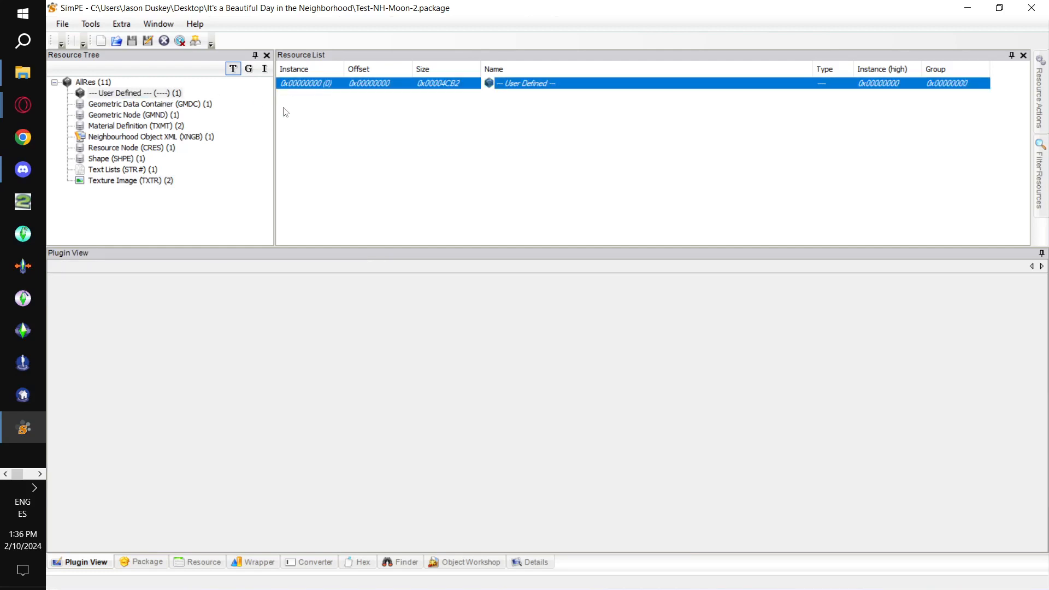
pyautogui.click(210, 565)
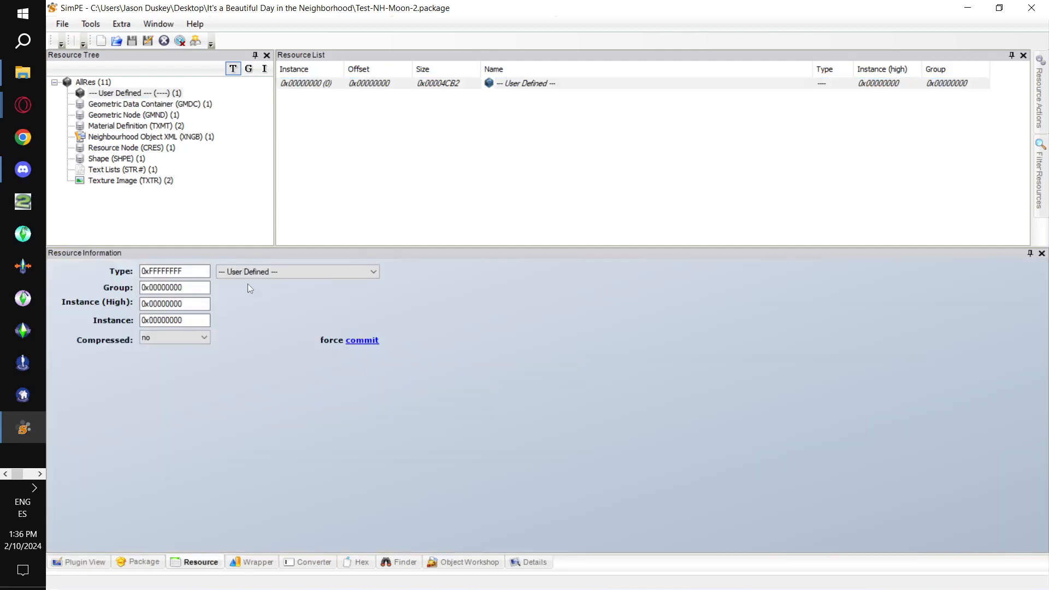
pyautogui.click(293, 270)
pyautogui.scroll(-10, 319, 412)
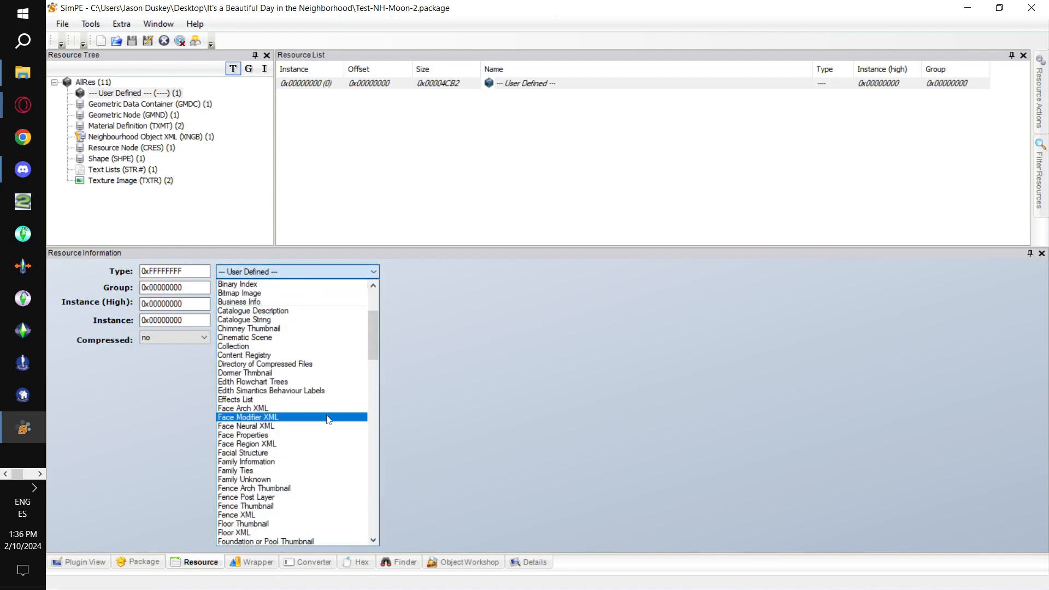
pyautogui.scroll(-6, 318, 412)
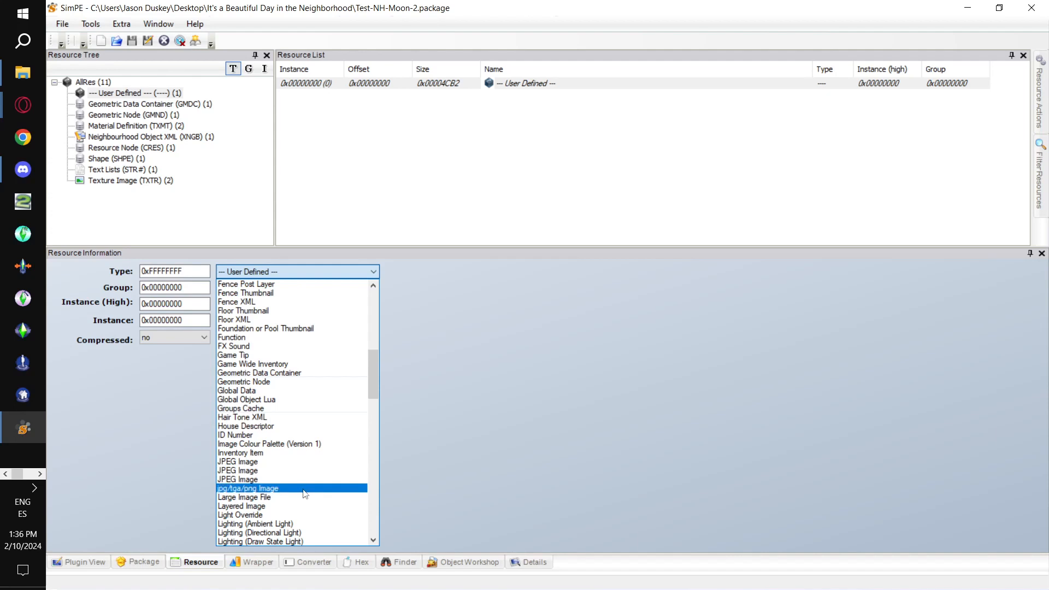
pyautogui.click(304, 488)
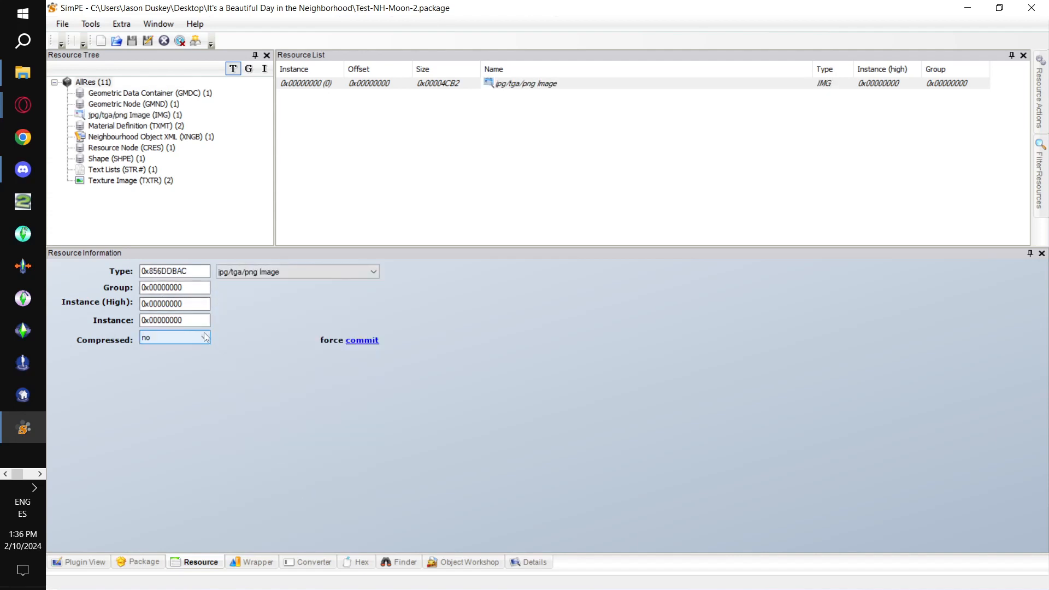
# Generate the CRC 32 hash for test-nh-moon-2 and set the image resource's group to 0x119854D9.
pyautogui.click(90, 24)
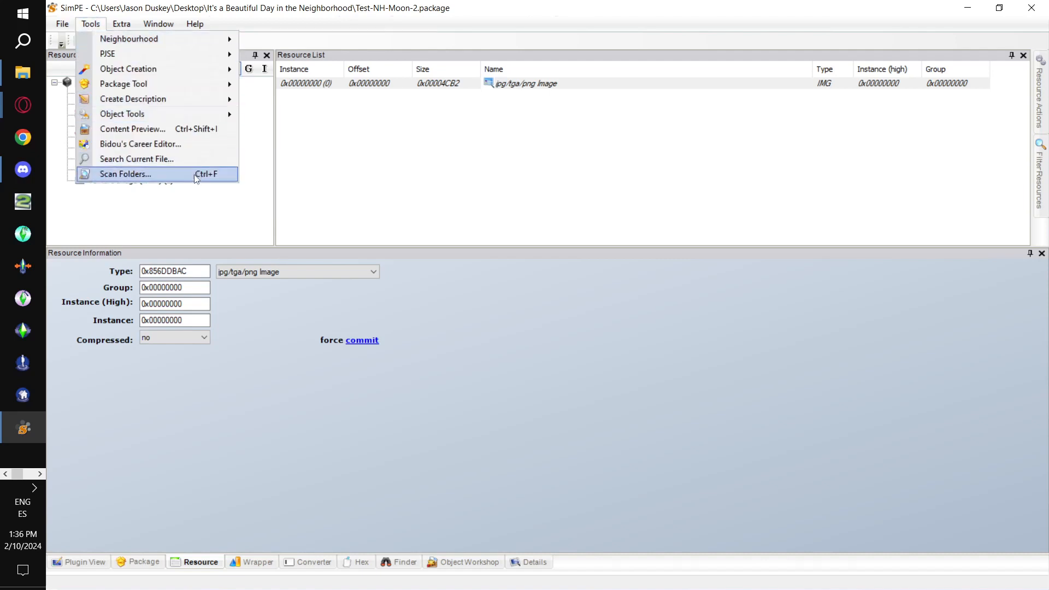
pyautogui.moveTo(162, 113)
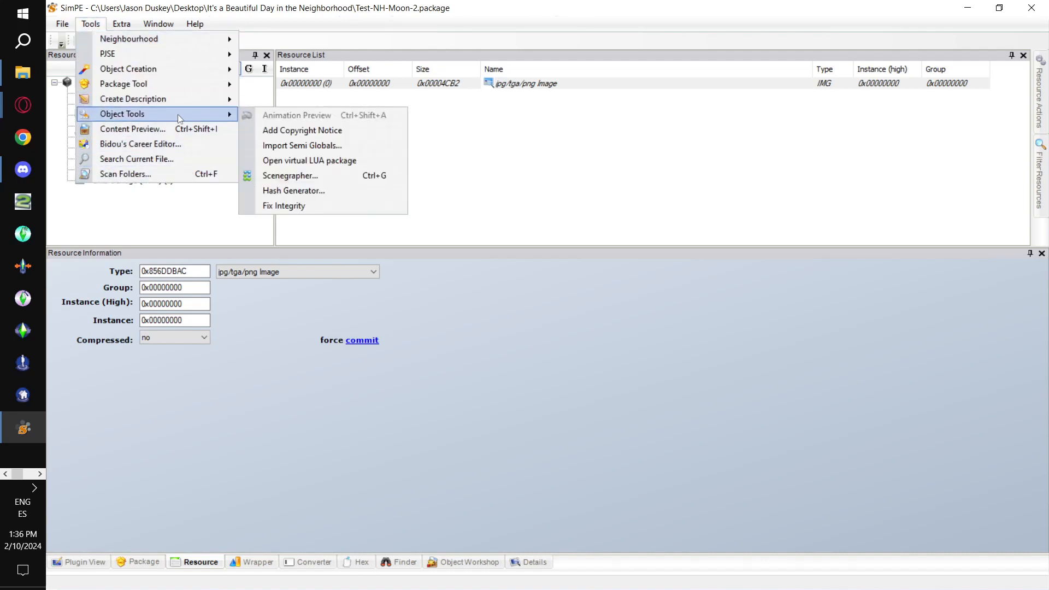
pyautogui.click(323, 188)
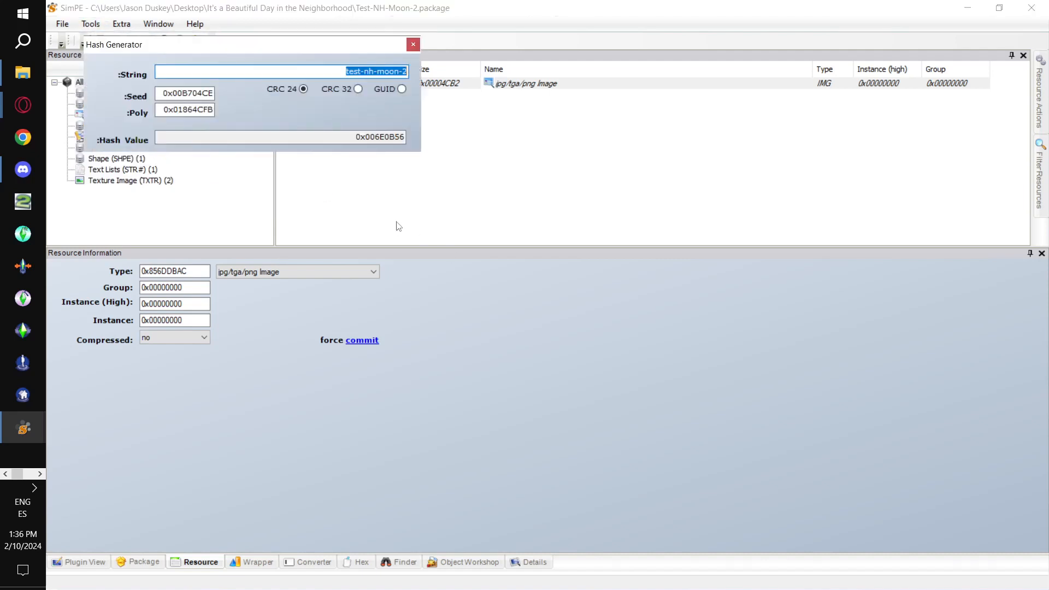
pyautogui.click(358, 89)
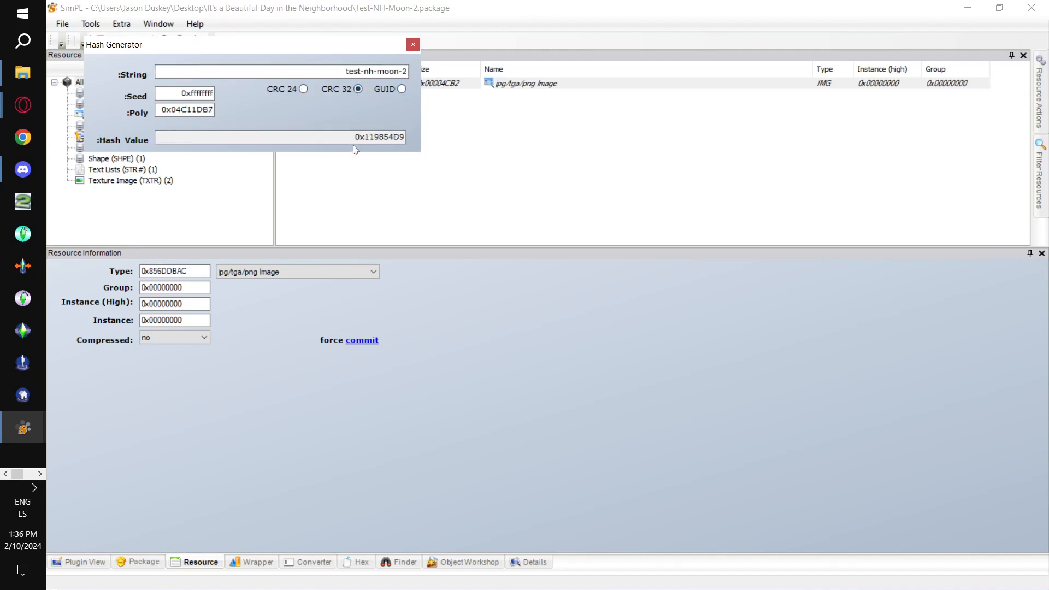
pyautogui.moveTo(355, 137); pyautogui.dragTo(444, 143)
pyautogui.hotkey('ctrl', 'c')
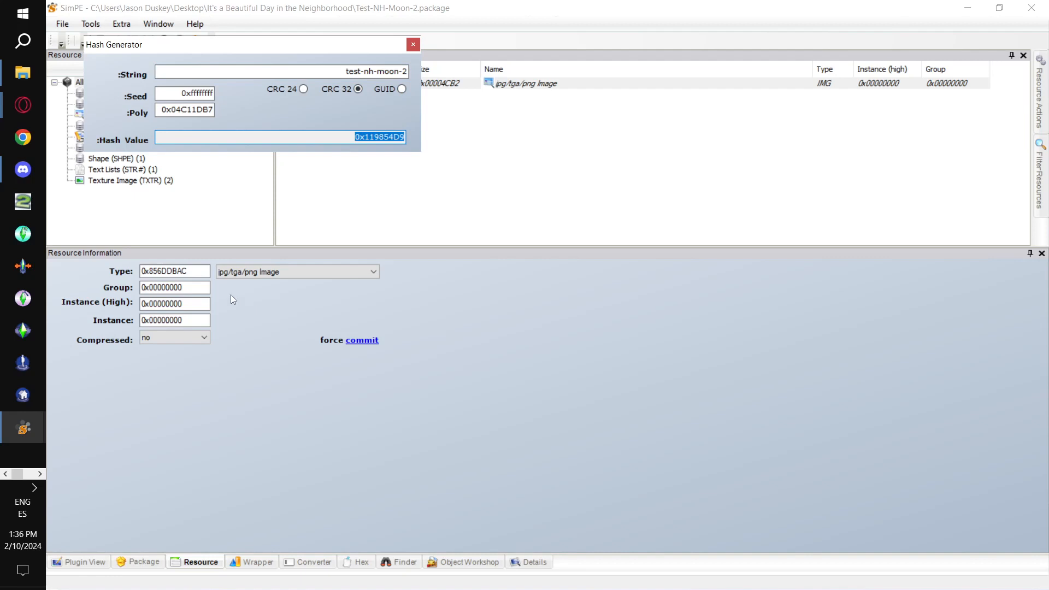
pyautogui.moveTo(192, 287); pyautogui.dragTo(136, 288)
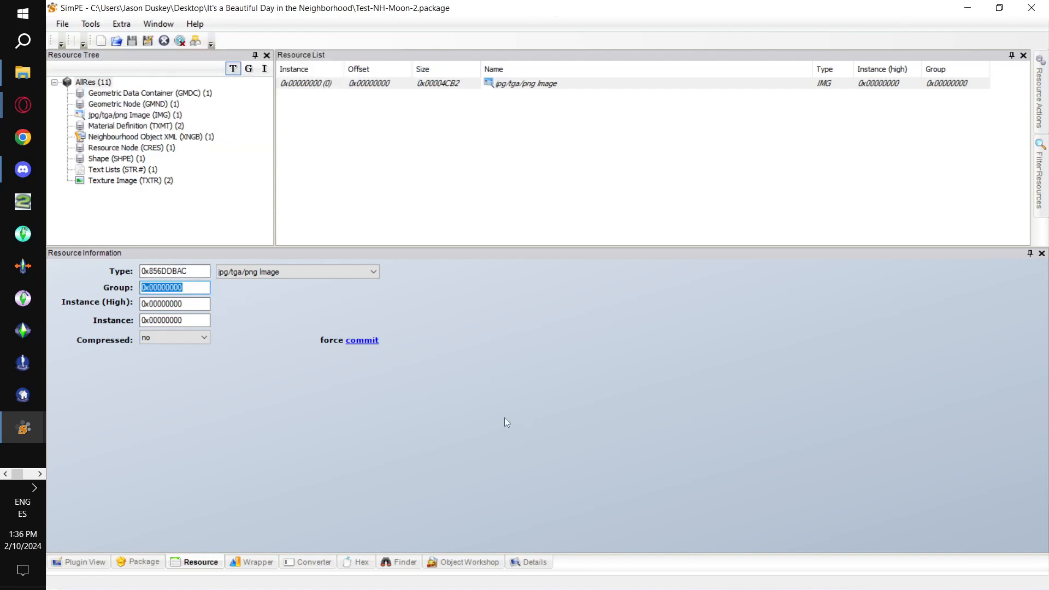
pyautogui.hotkey('ctrl', 'v')
# Switch to Notepad and replace the noted group value with 0x119854D9.
pyautogui.hotkey('alt', 'Tab')
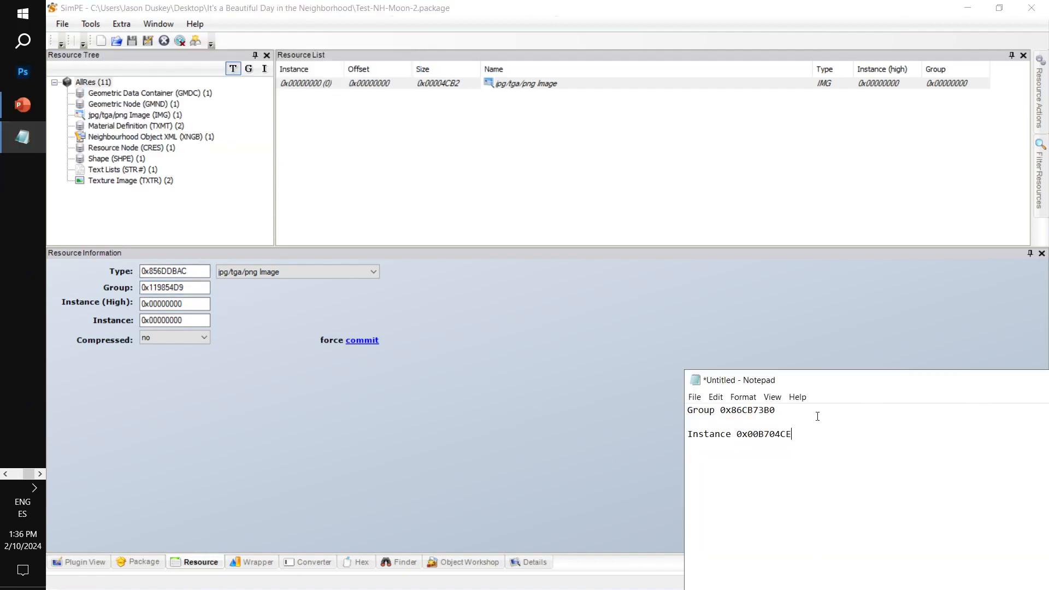
pyautogui.doubleClick(722, 410)
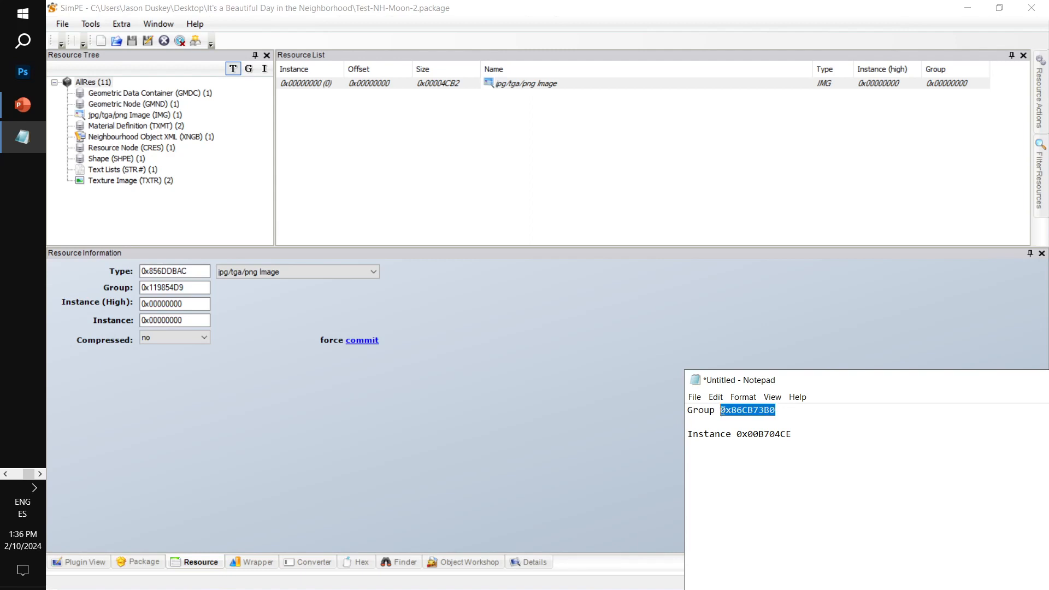
pyautogui.hotkey('ctrl', 'v')
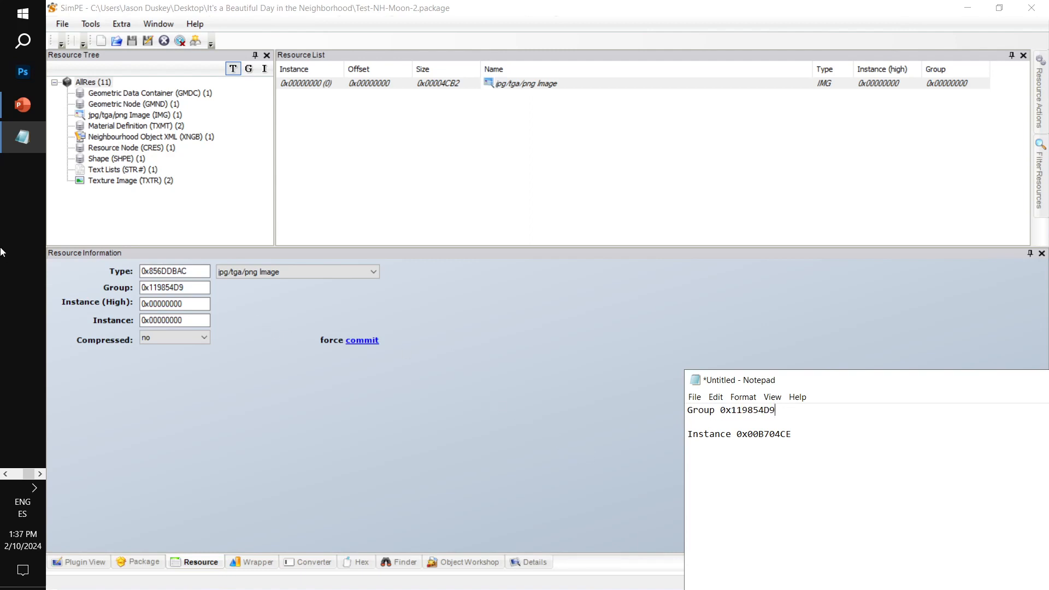
# Return to SimPE's Hash Generator, produce the CRC 24 hash for test-nh-moon-2, and record it in Notepad as instance 0x006E0B56.
pyautogui.click(5, 474)
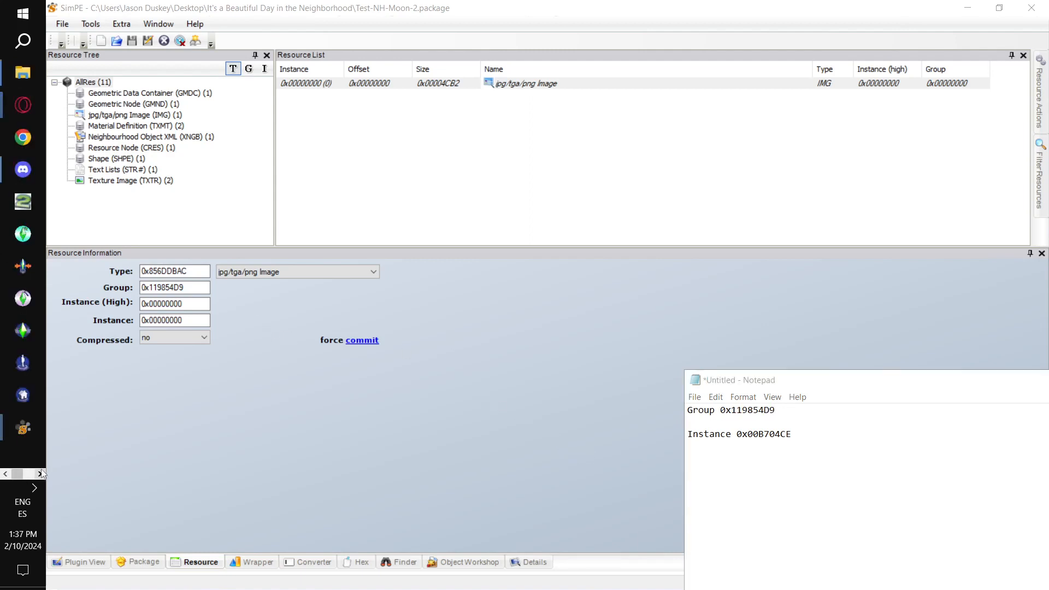
pyautogui.moveTo(22, 428)
pyautogui.click(103, 471)
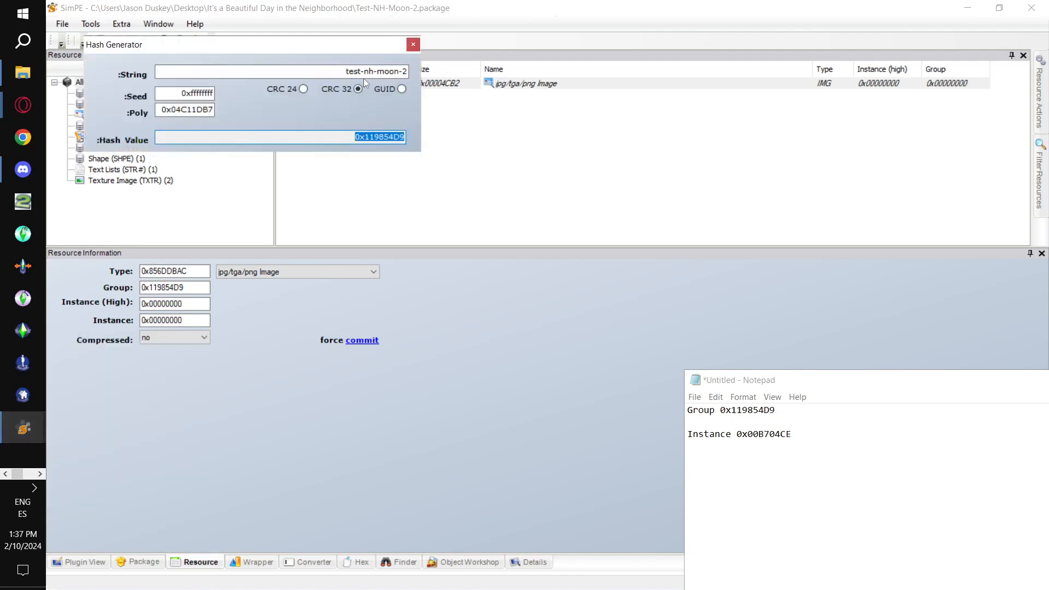
pyautogui.click(303, 89)
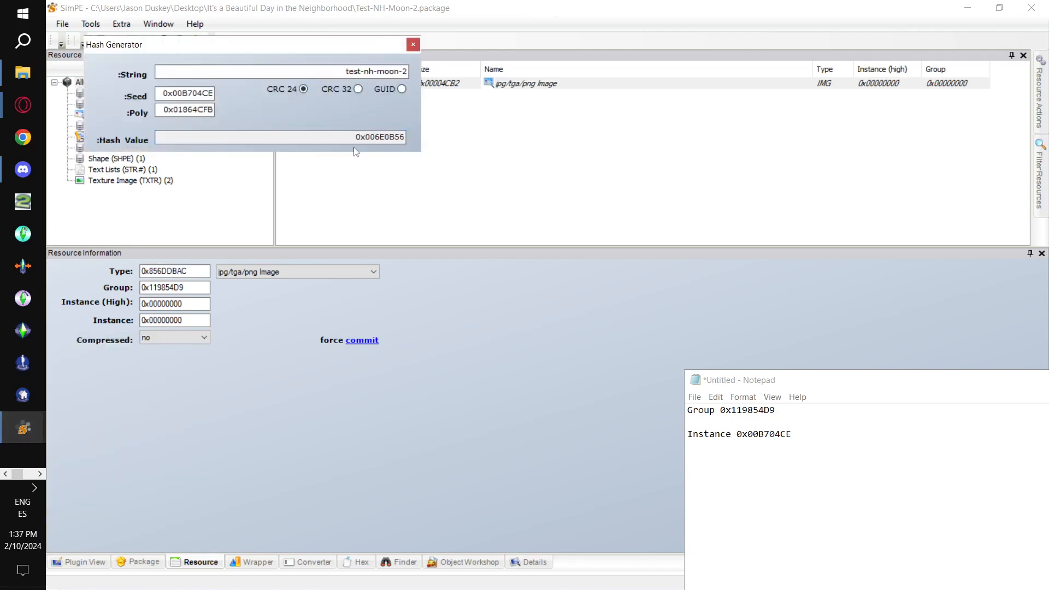
pyautogui.moveTo(404, 137); pyautogui.dragTo(355, 138)
pyautogui.hotkey('ctrl', 'c')
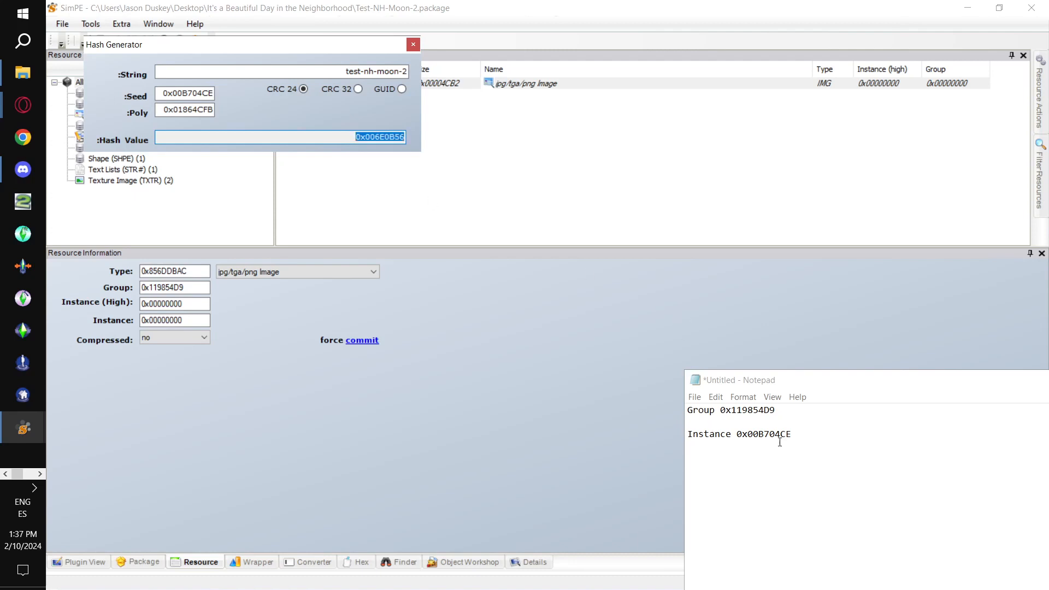
pyautogui.moveTo(800, 434); pyautogui.dragTo(735, 433)
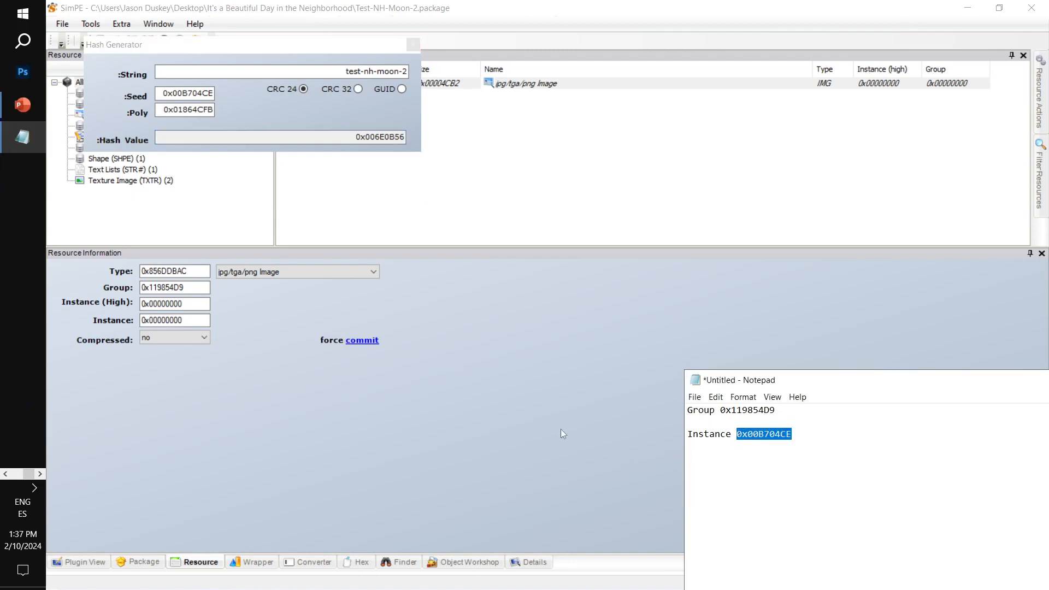
pyautogui.hotkey('ctrl', 'v')
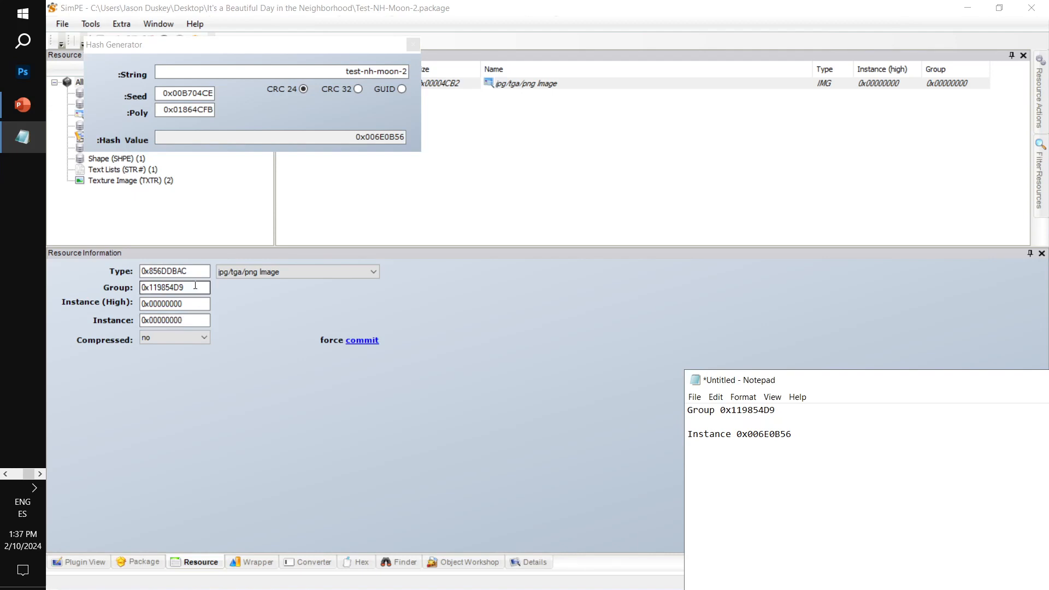
# In SimPE, set the thumbnail image resource's instance to 0x006E0B56, preview the picture, and save the package.
pyautogui.click(182, 320)
pyautogui.hotkey('ctrl', 'v')
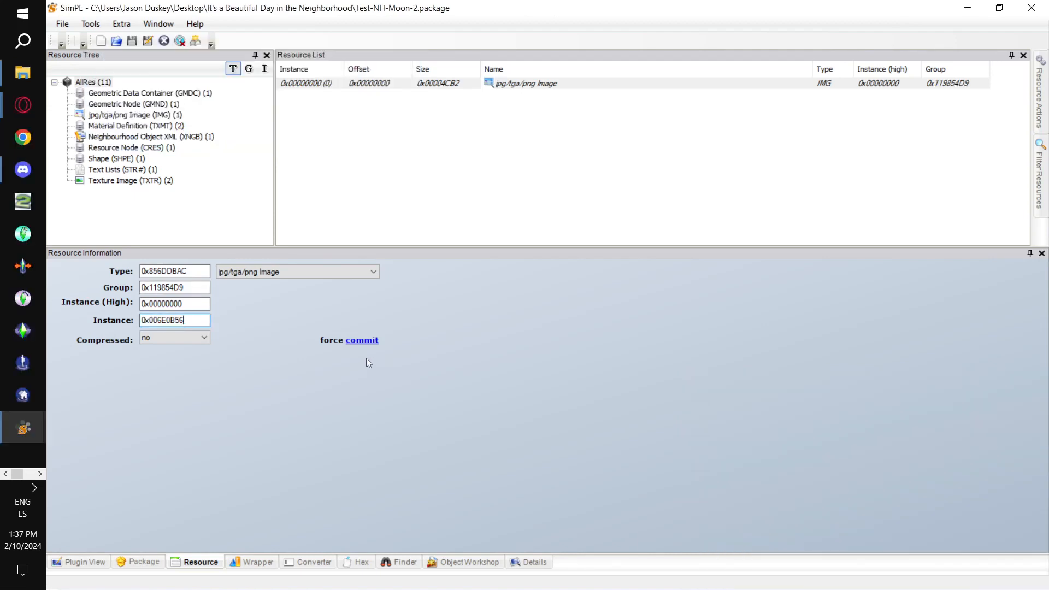
pyautogui.click(78, 563)
pyautogui.click(385, 83)
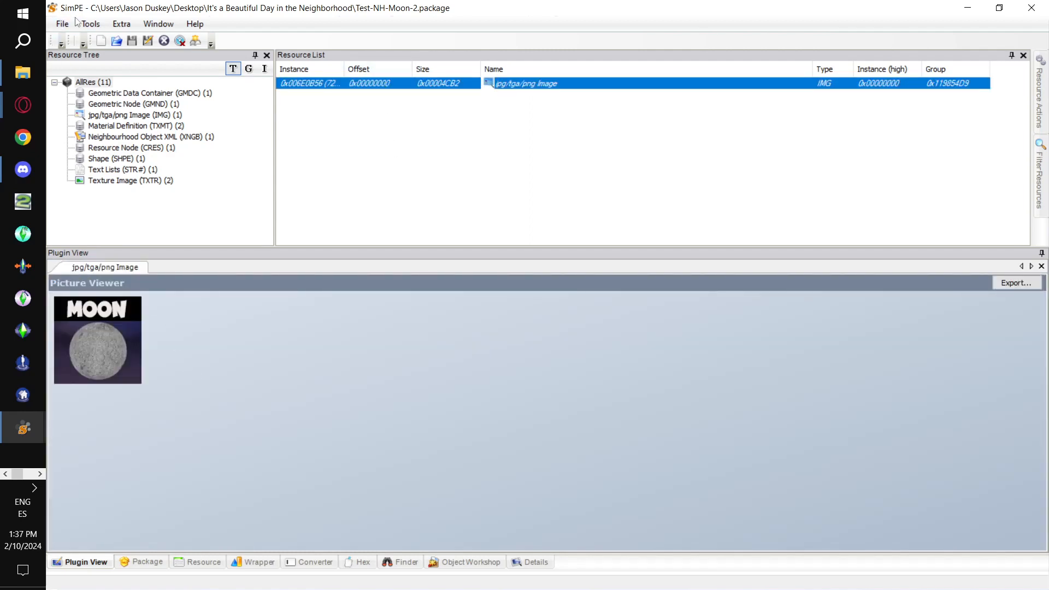
pyautogui.click(63, 24)
pyautogui.click(82, 99)
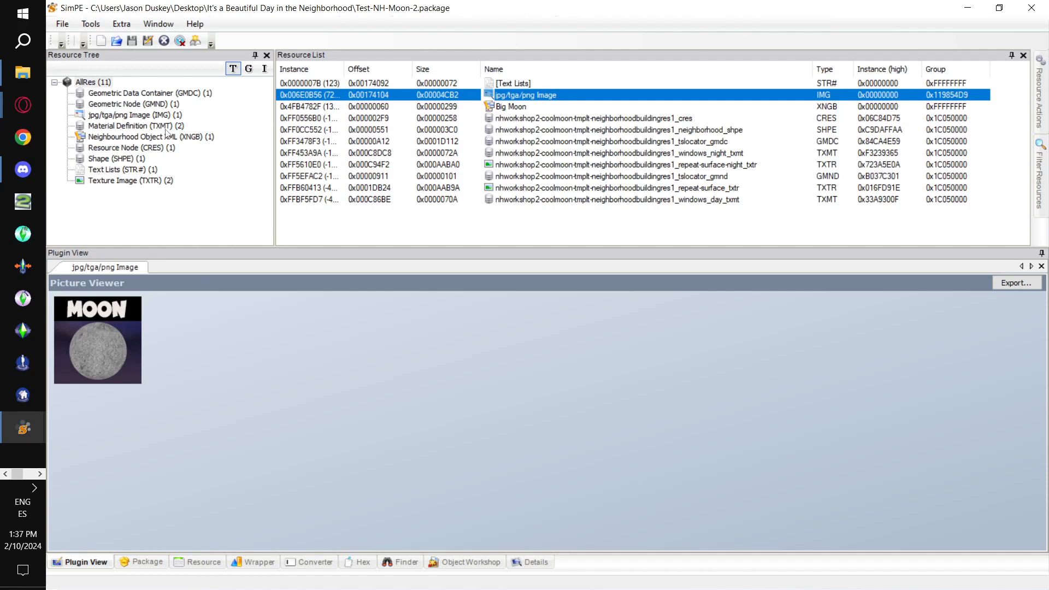
# In the Big Moon Neighbourhood Object XML, set the sort property to effects.
pyautogui.click(201, 138)
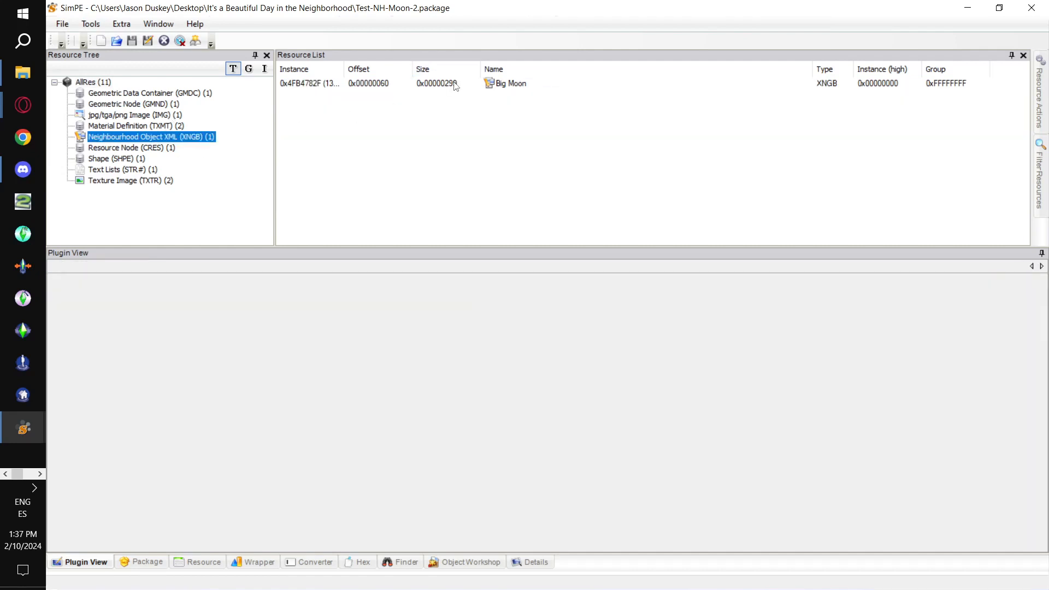
pyautogui.click(455, 84)
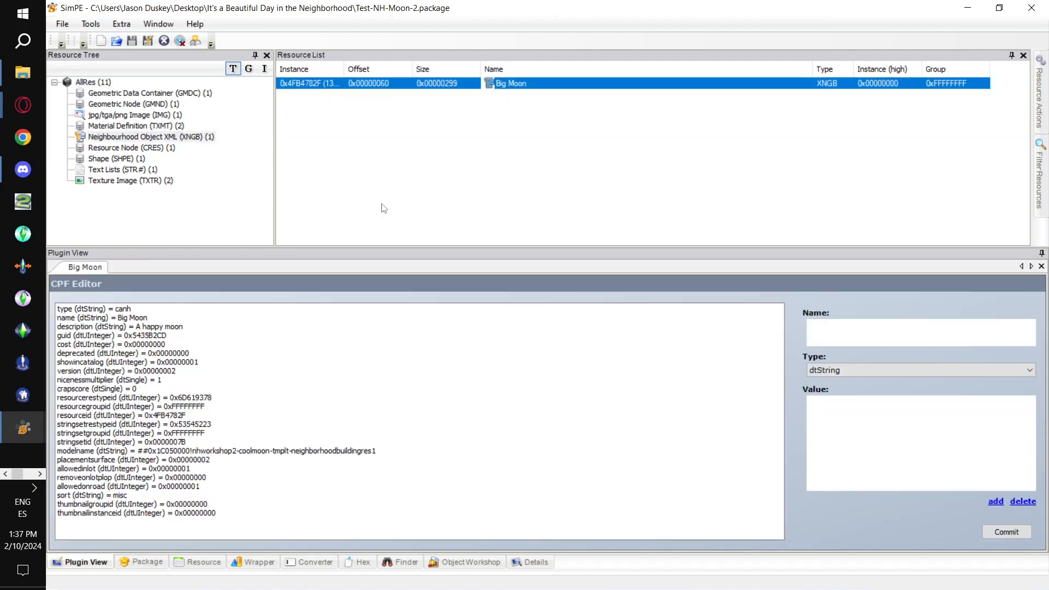
pyautogui.click(113, 504)
pyautogui.click(114, 495)
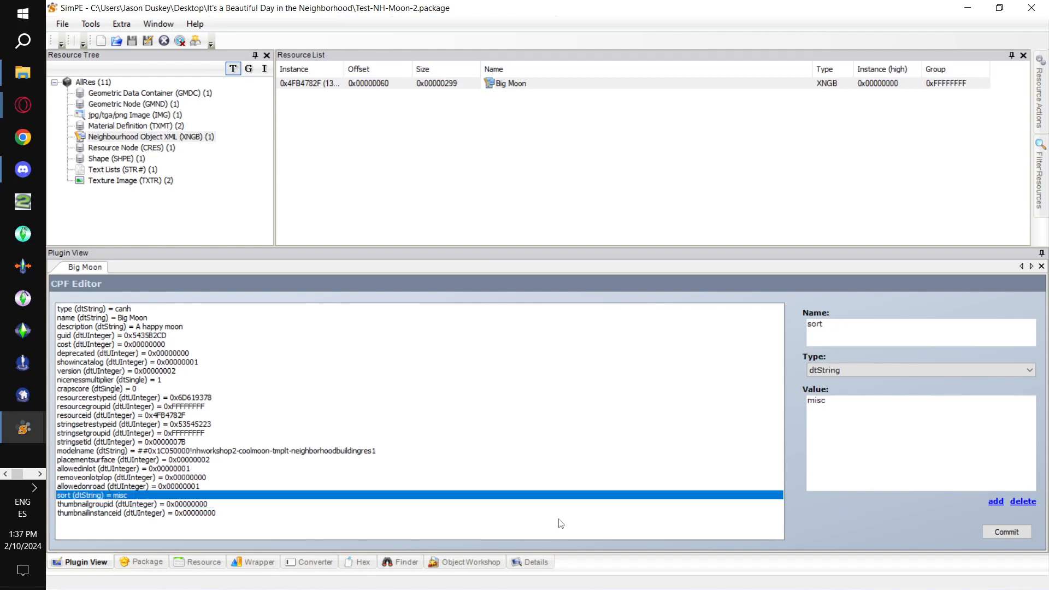
pyautogui.doubleClick(836, 409)
pyautogui.write('effects')
# Set the Big Moon object's thumbnailgroupid to the group value noted in Notepad, 0x119854D9.
pyautogui.click(238, 513)
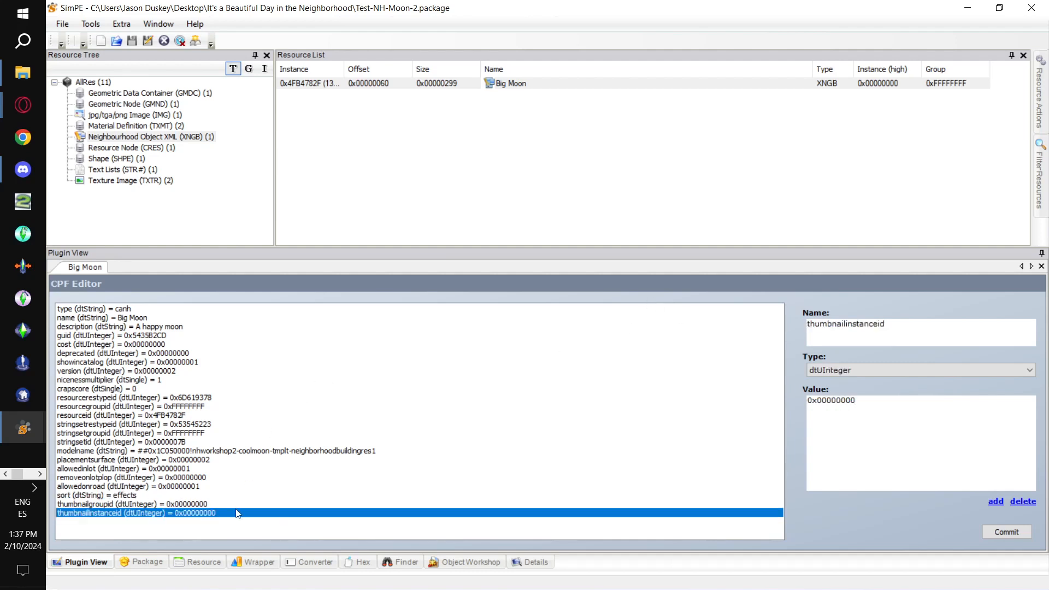
pyautogui.click(214, 504)
pyautogui.hotkey('alt', 'Tab')
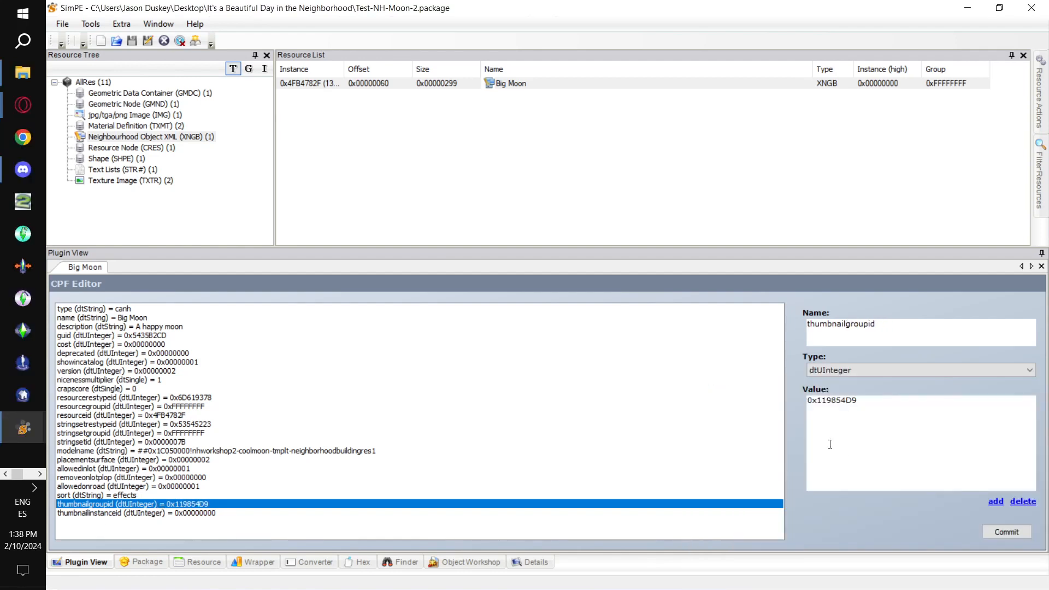
pyautogui.doubleClick(847, 410)
pyautogui.click(152, 506)
# Copy the noted instance value from Notepad and set thumbnailinstanceid to 0x006E0B56 in SimPE.
pyautogui.hotkey('alt', 'Tab')
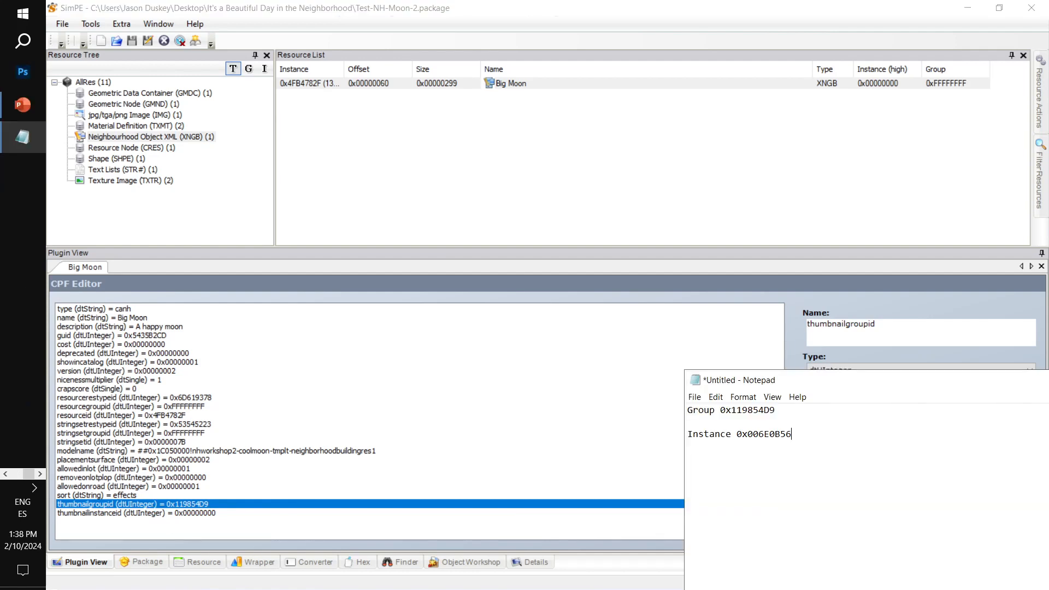
pyautogui.moveTo(802, 431); pyautogui.dragTo(738, 437)
pyautogui.hotkey('ctrl', 'c')
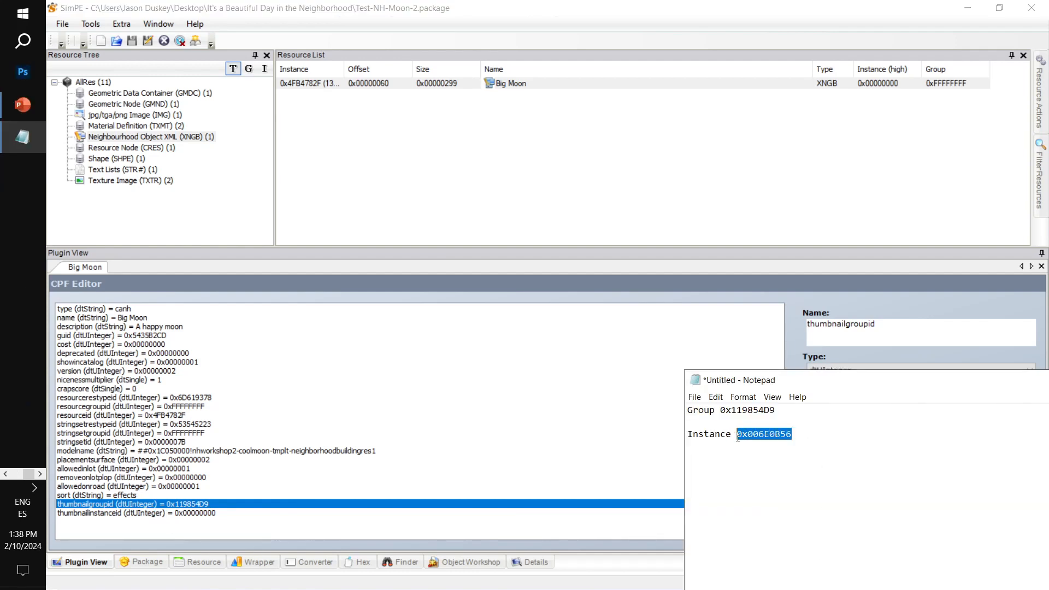
pyautogui.click(128, 515)
pyautogui.doubleClick(933, 434)
pyautogui.hotkey('ctrl', 'v')
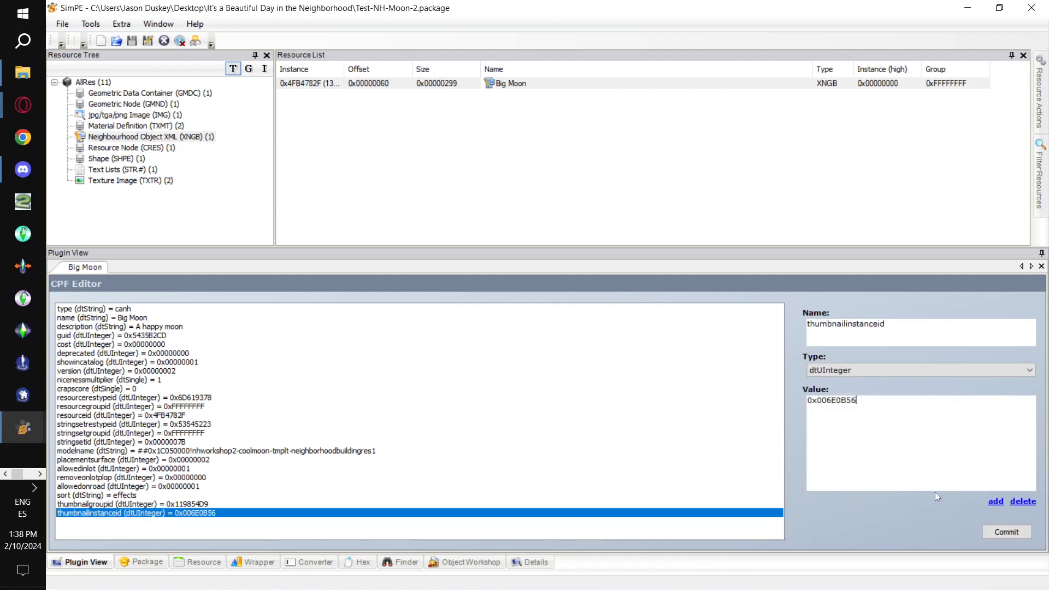
# Commit the Big Moon thumbnail properties and save the Test-NH-Moon-2 package.
pyautogui.click(1009, 533)
pyautogui.click(574, 341)
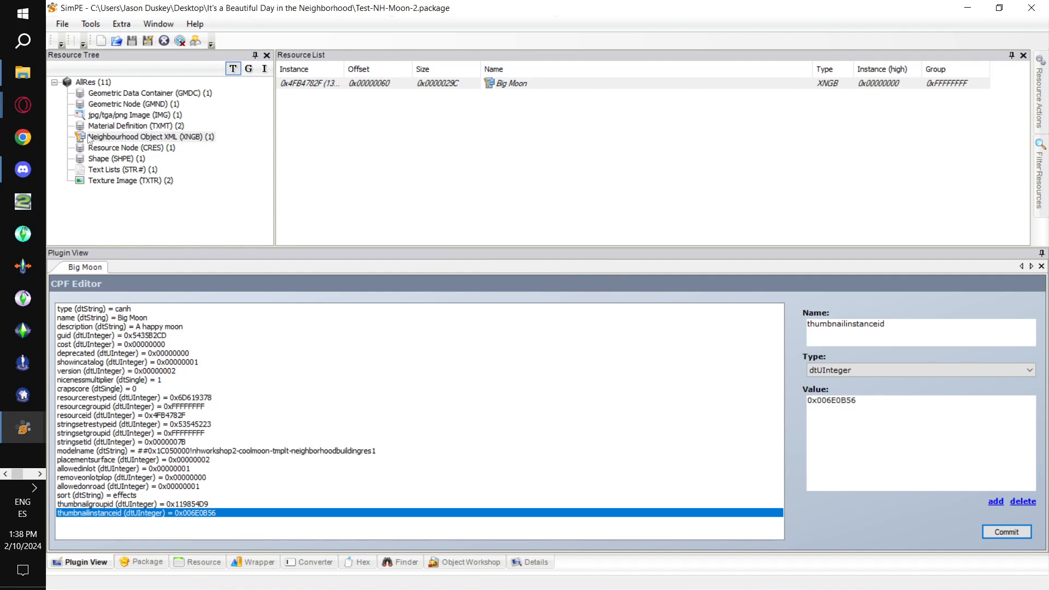
pyautogui.click(61, 24)
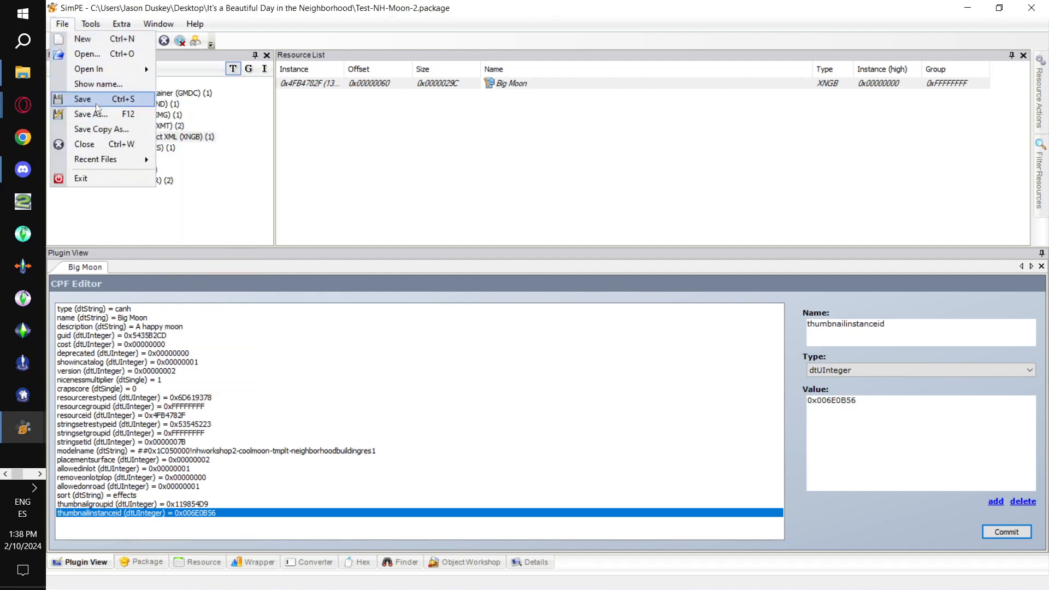
pyautogui.click(83, 99)
# Switch to The Sims 2 and examine the moon above the Baskerville neighborhood in daylight from the zoomed-out and free camera views.
pyautogui.moveTo(16, 80)
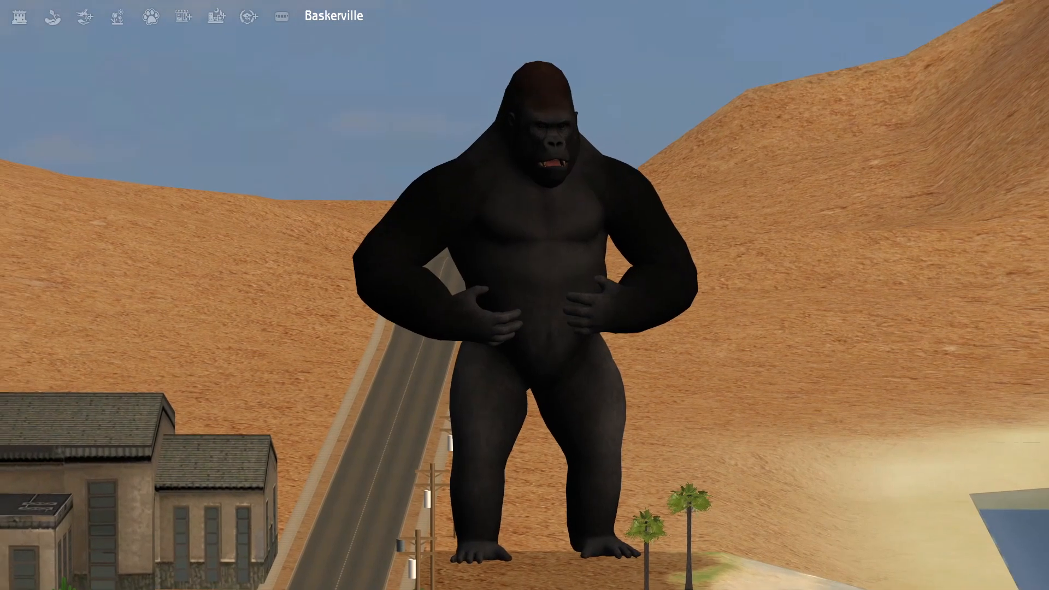
pyautogui.press('Tab')
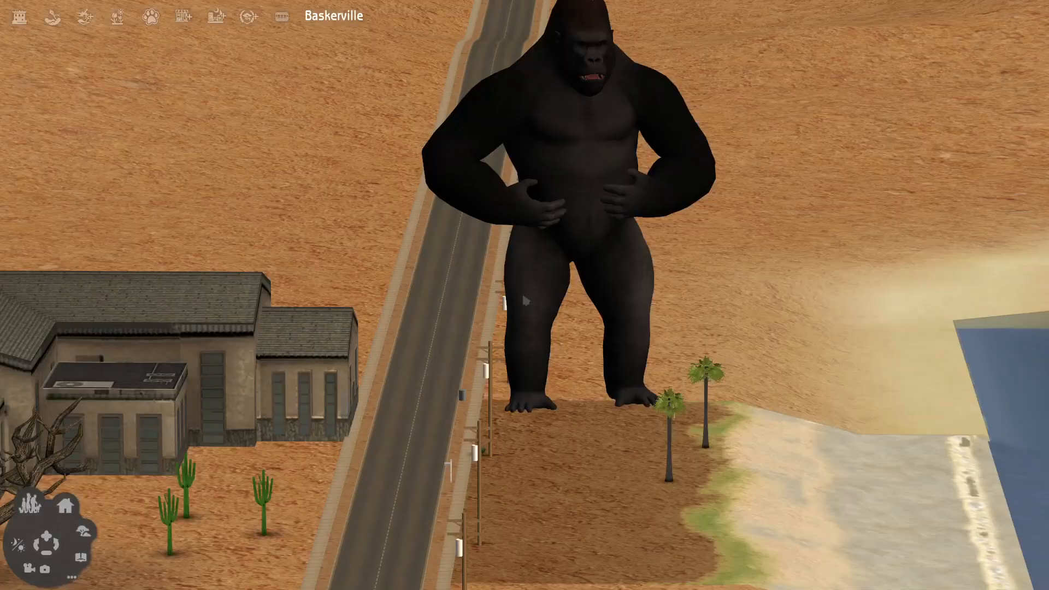
pyautogui.scroll(-5, 241, 227)
pyautogui.scroll(-5, 237, 202)
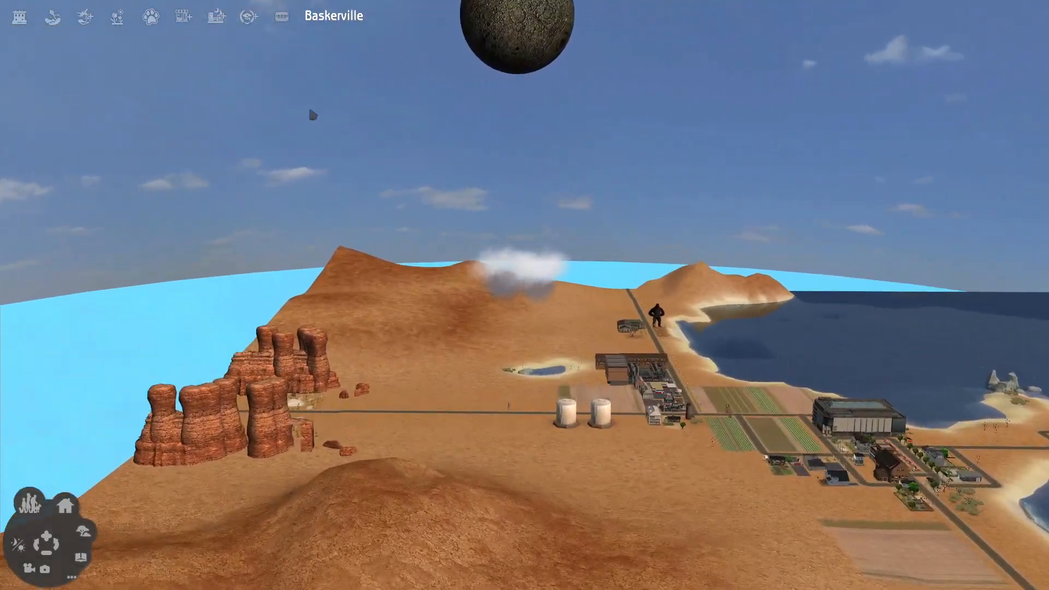
pyautogui.press('Tab')
pyautogui.press('w')
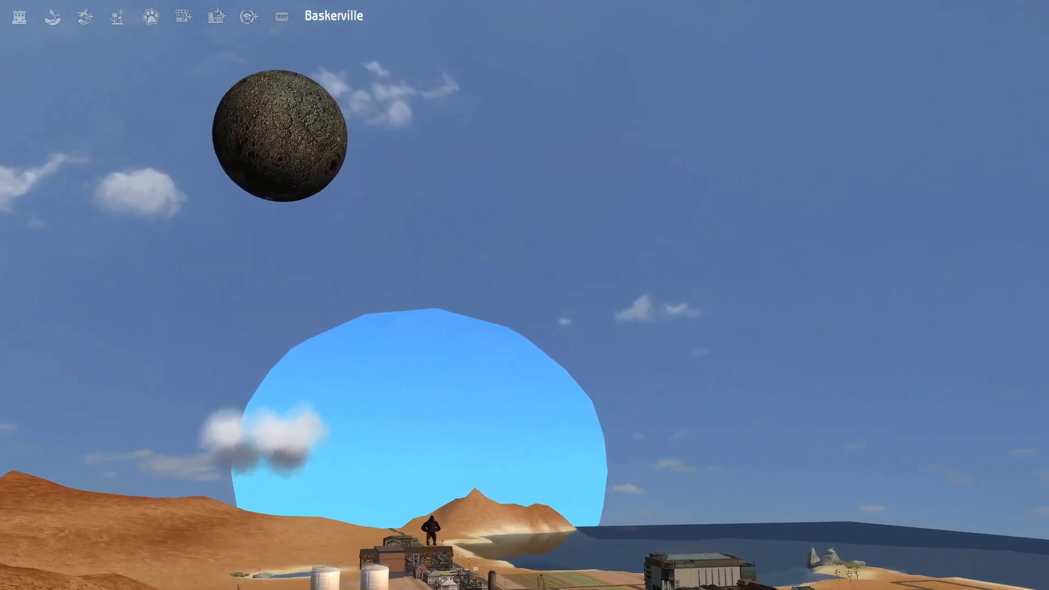
pyautogui.press('a')
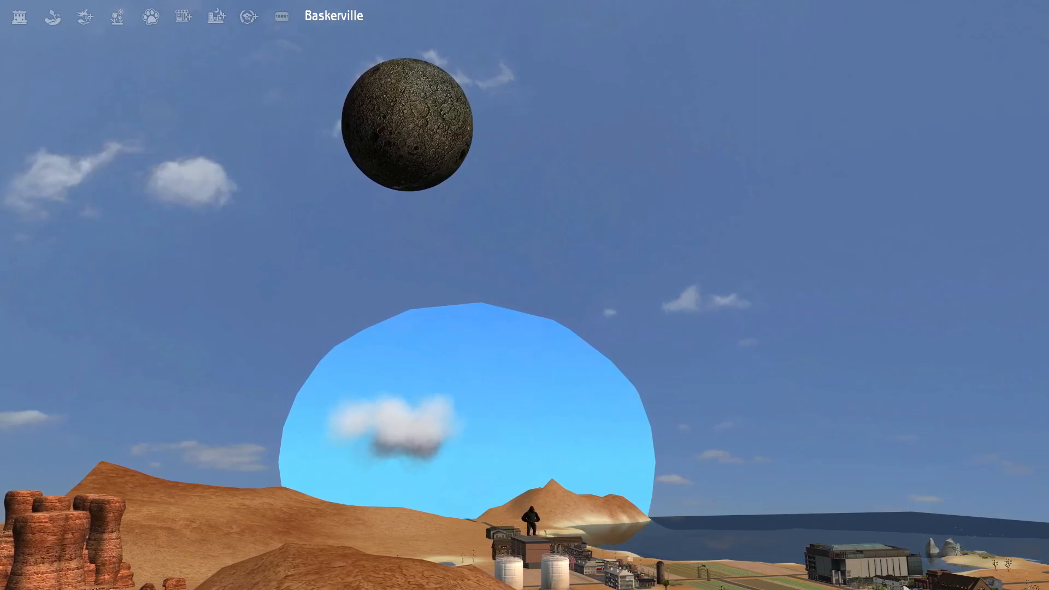
pyautogui.press('Tab')
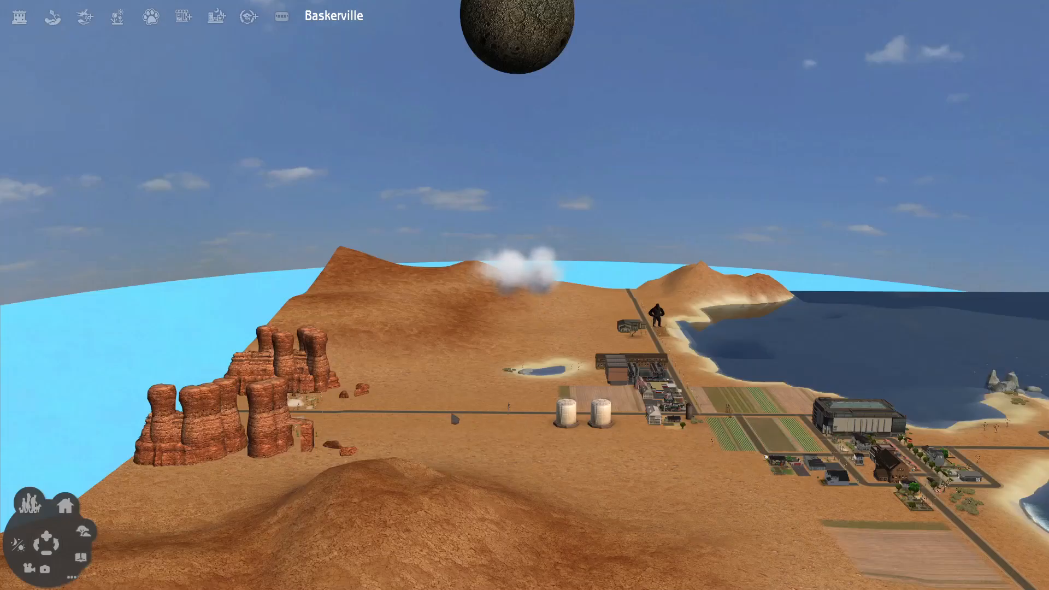
# Switch the neighborhood to night, examine the moon's night appearance, and return to daytime.
pyautogui.click(17, 548)
pyautogui.press('Tab')
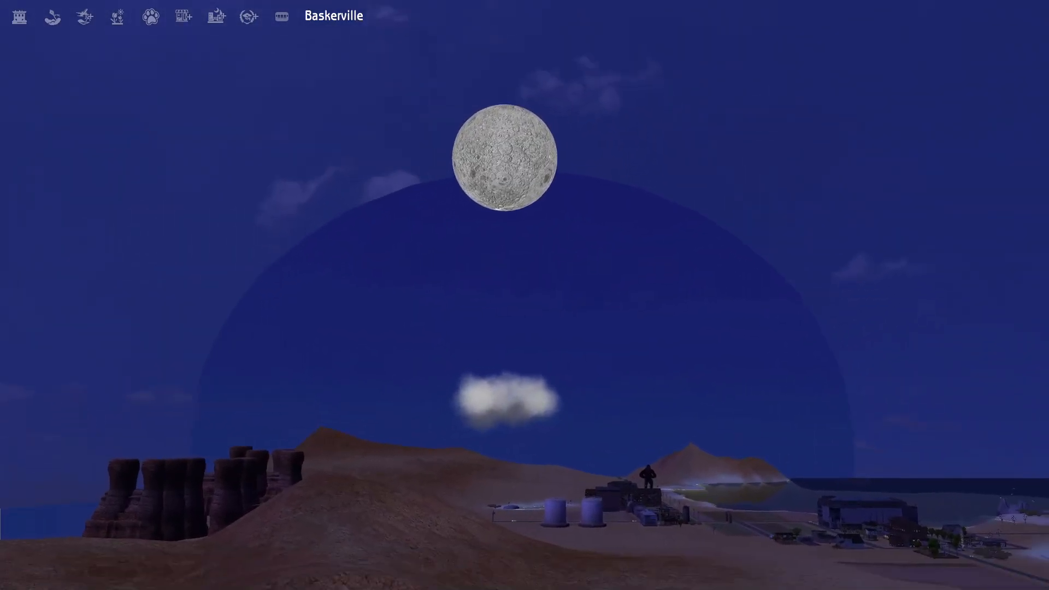
pyautogui.press('Tab')
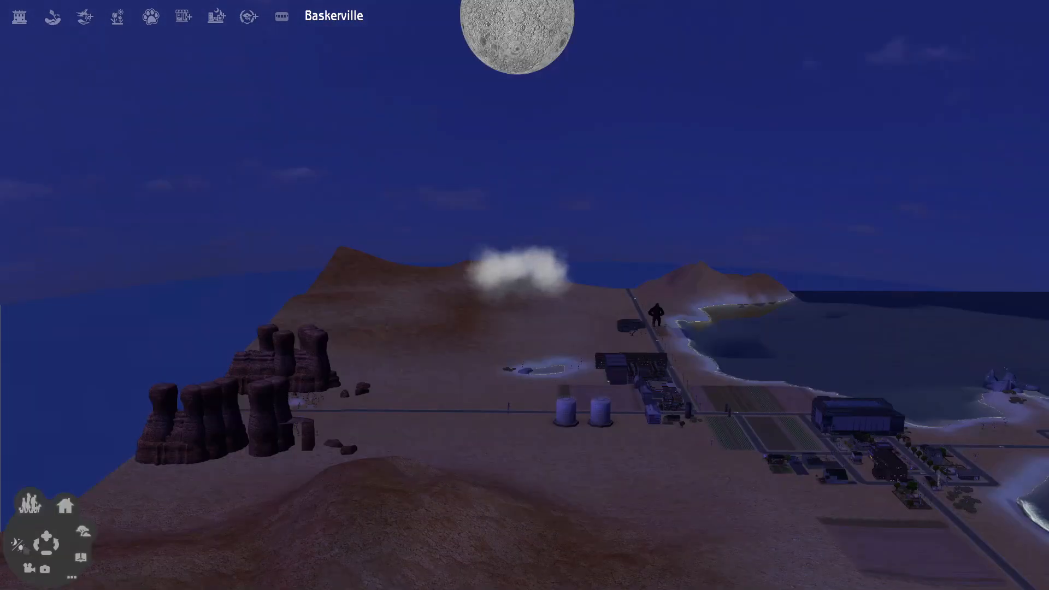
pyautogui.click(20, 551)
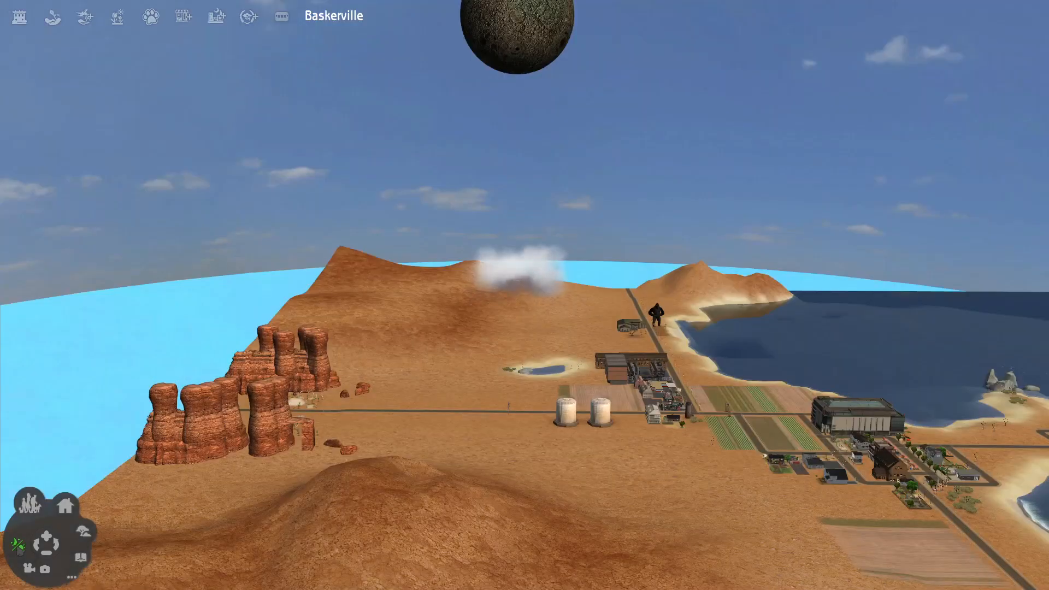
pyautogui.click(20, 549)
pyautogui.click(19, 549)
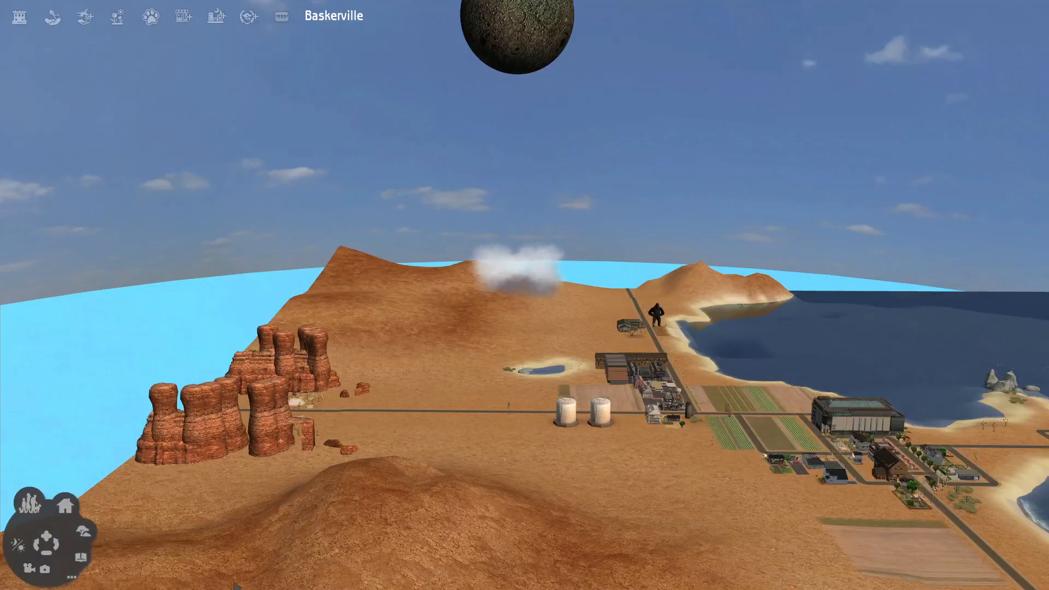
# Quit The Sims 2 from the neighborhood view.
pyautogui.click(72, 578)
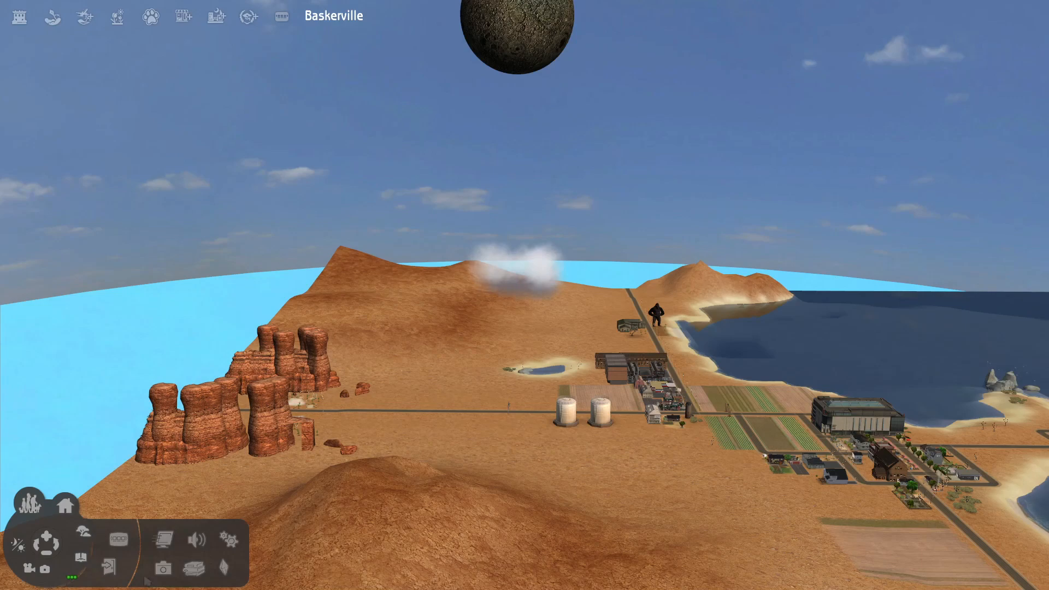
pyautogui.click(108, 567)
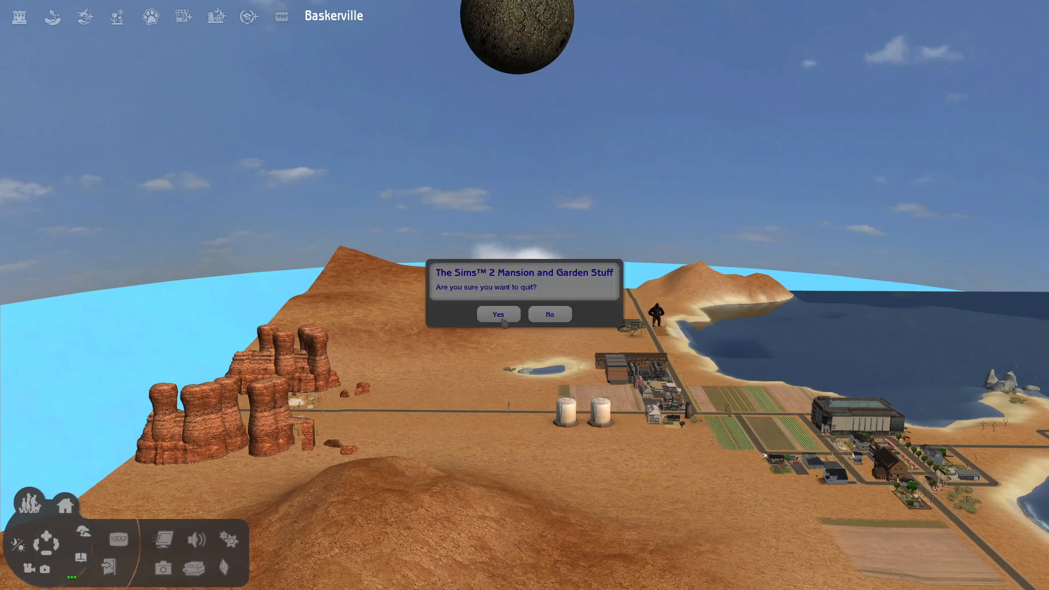